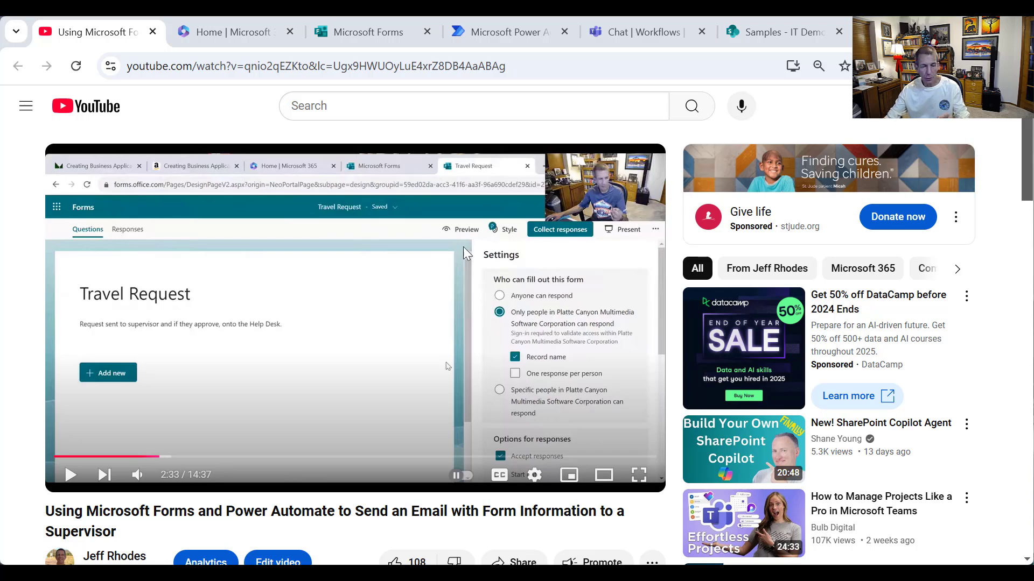
# - Scroll to the comment about listing multiple-choice answers on separate lines, then go to Microsoft Forms home
pyautogui.scroll(-1, 410, 318)
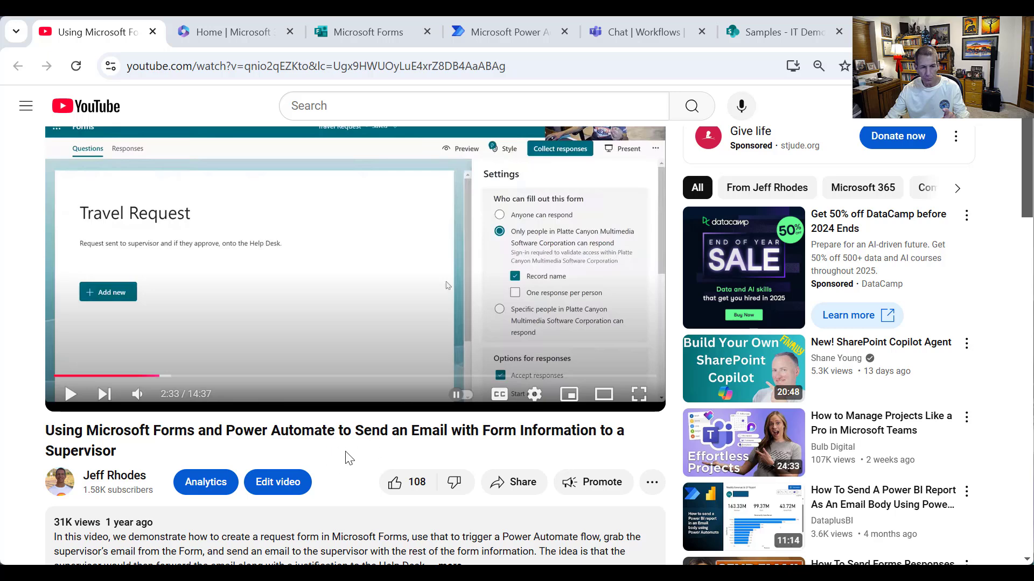
pyautogui.scroll(-5, 471, 434)
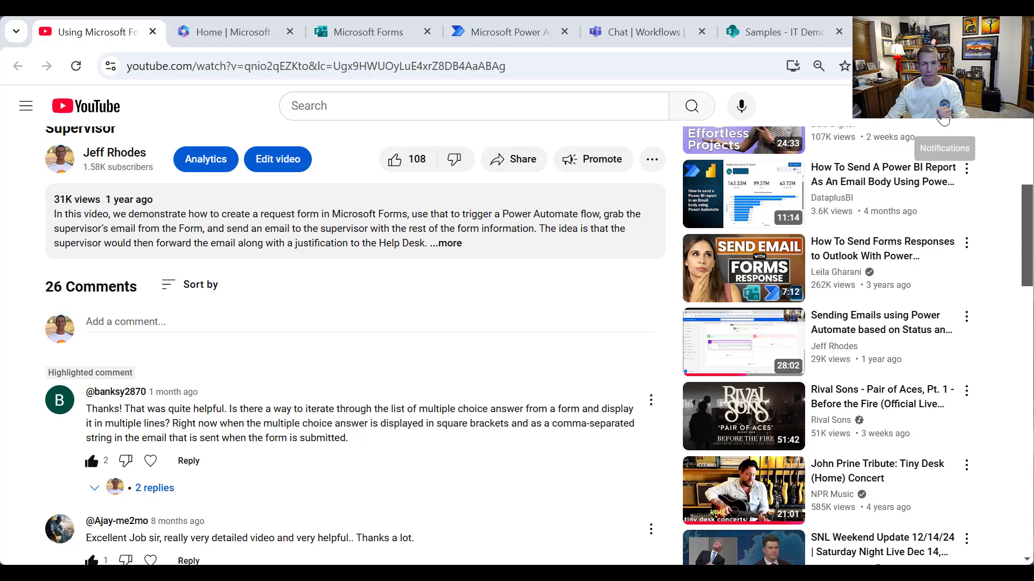
pyautogui.click(348, 31)
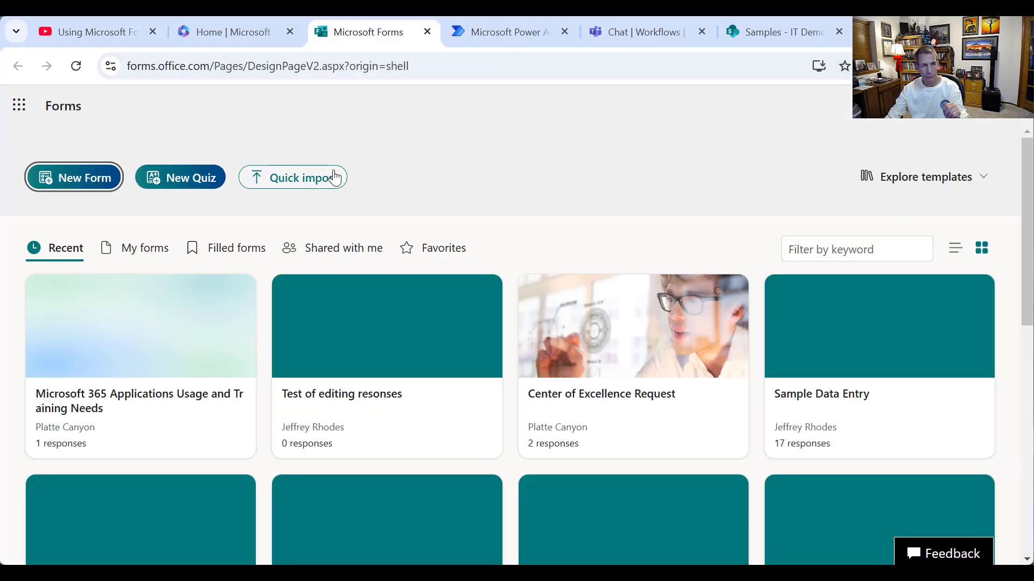
# - Create a new group form under the Platte Canyon group
pyautogui.scroll(-10, 398, 225)
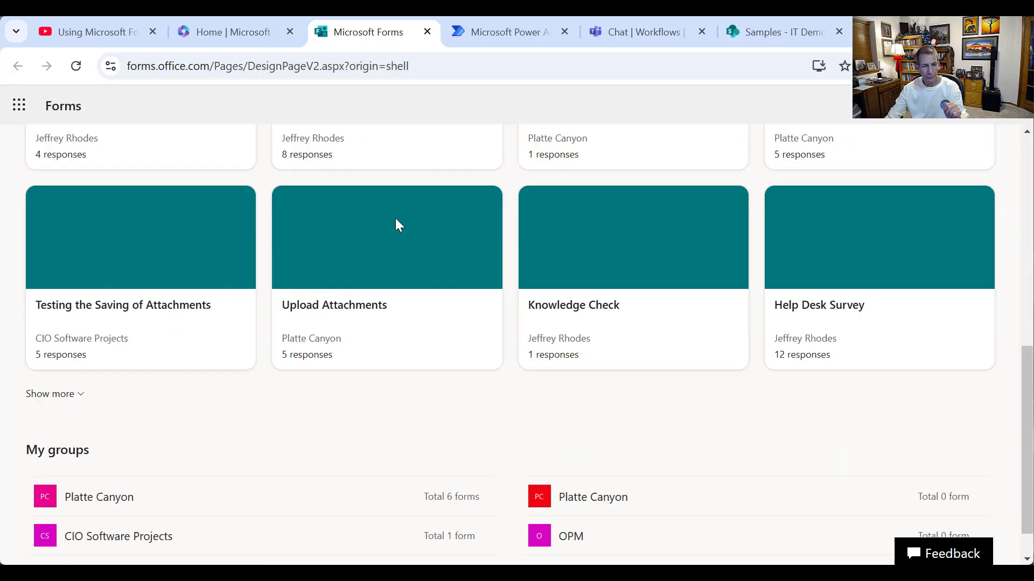
pyautogui.click(109, 454)
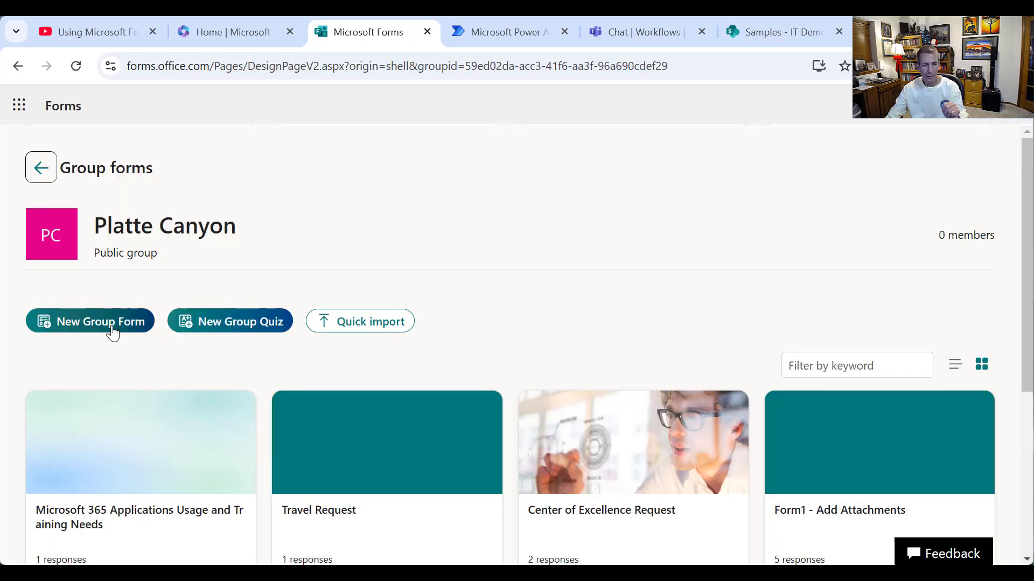
pyautogui.click(113, 330)
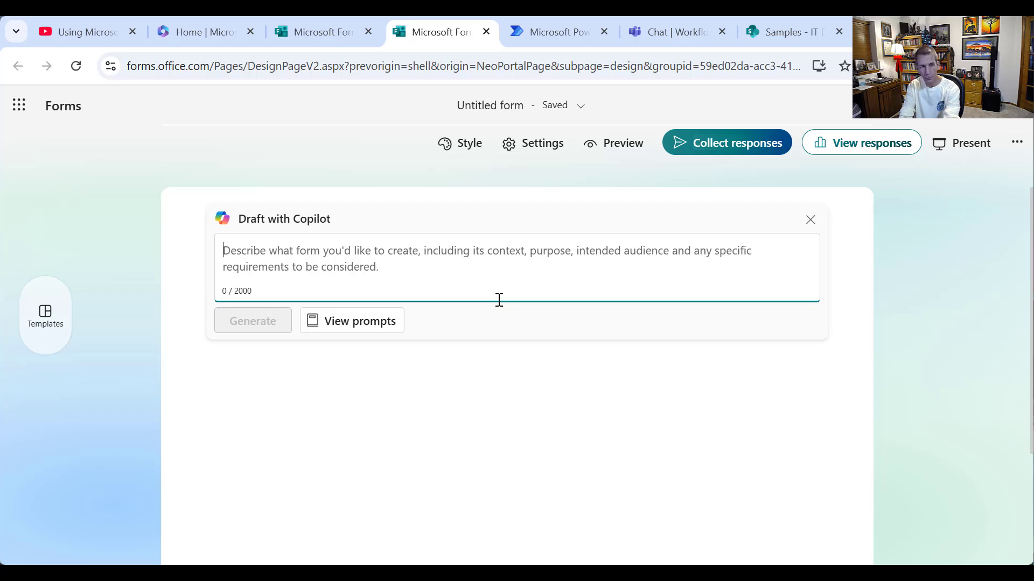
# - Prompt Copilot: ask which Microsoft 365 products the user uses and which need more training
pyautogui.write('A')
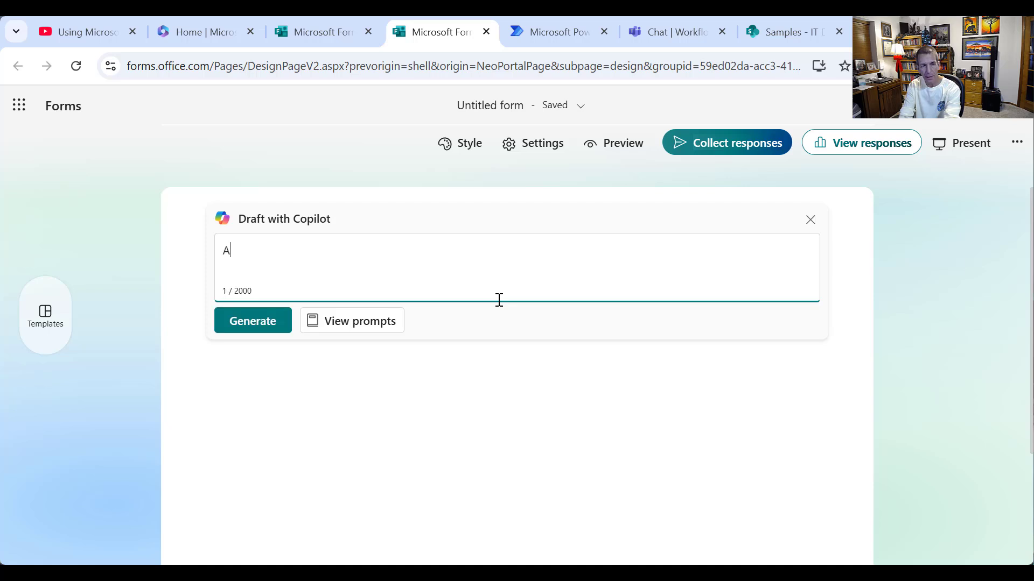
pyautogui.write('sk what Microsoft 365')
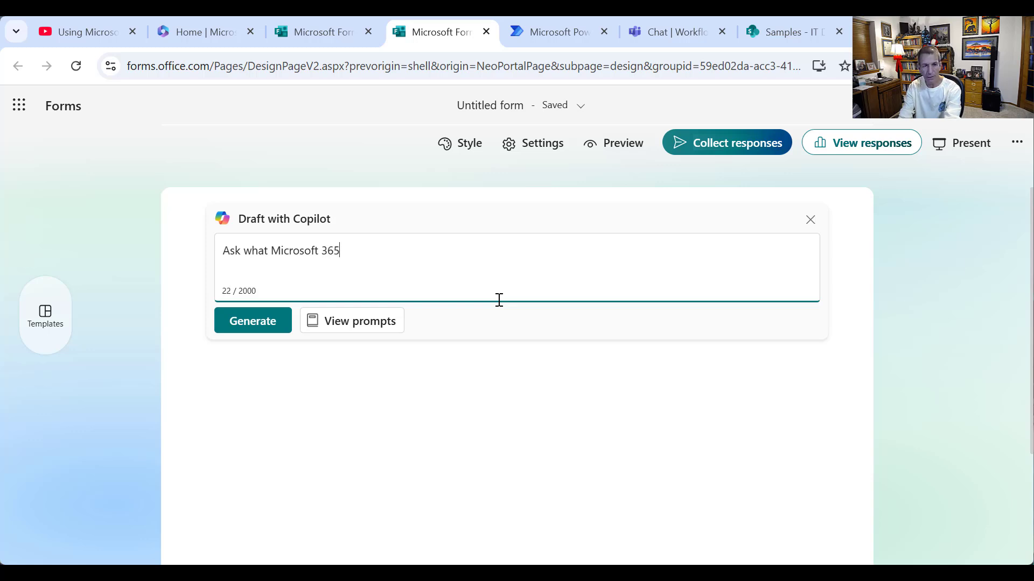
pyautogui.write('products')
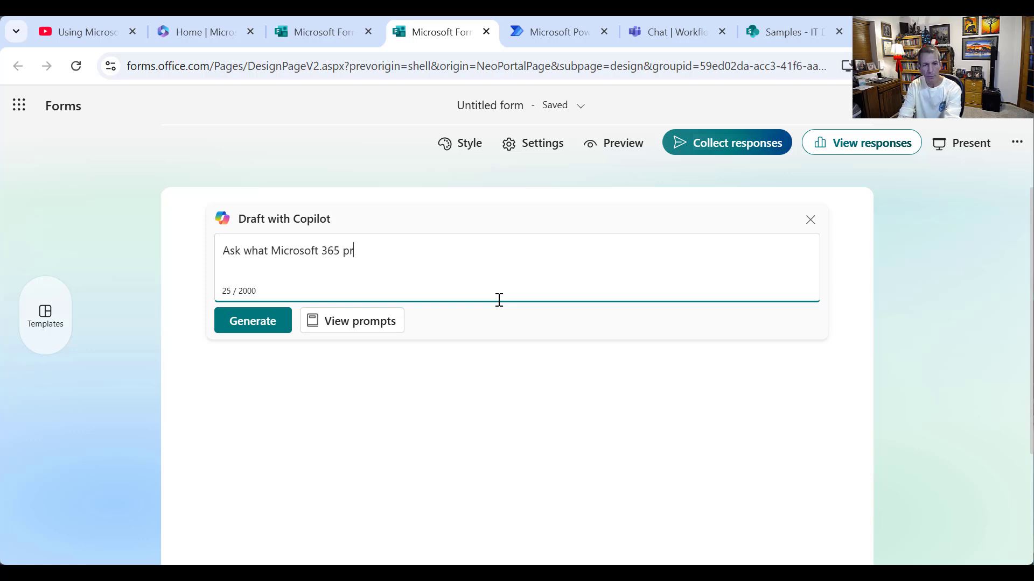
pyautogui.press('BackSpace')
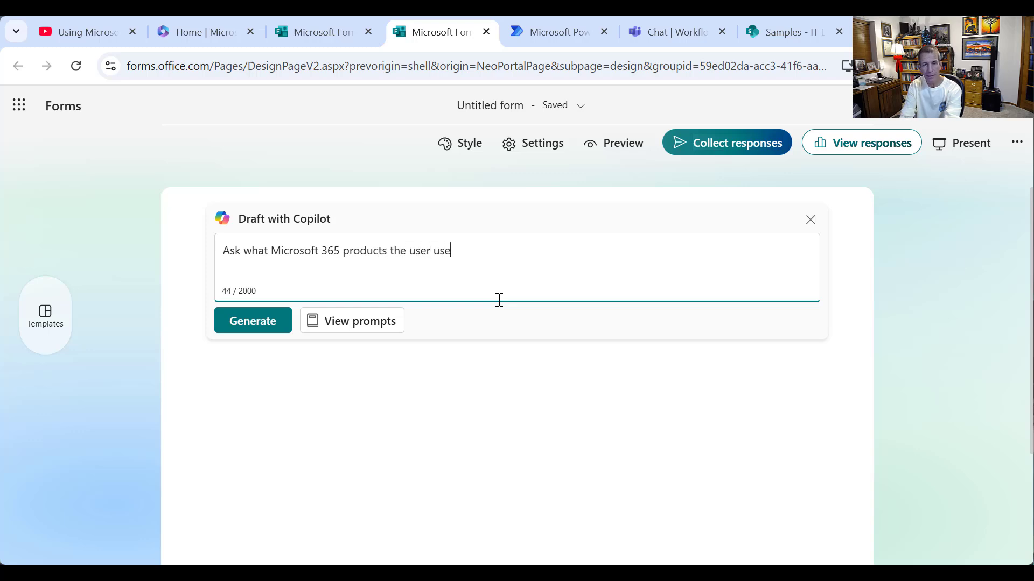
pyautogui.write('s the user uses and which ones')
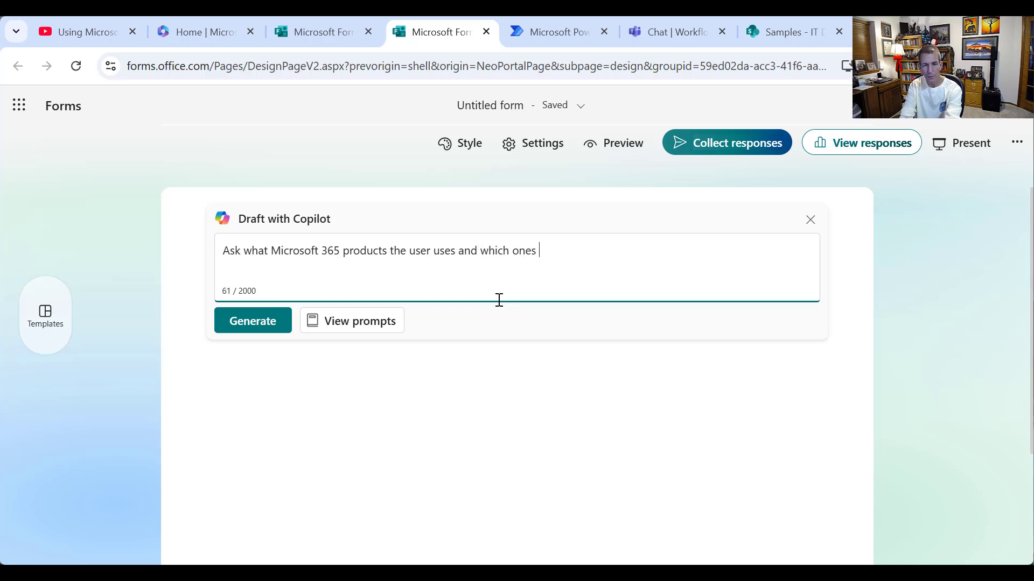
pyautogui.write(' would be helpfu')
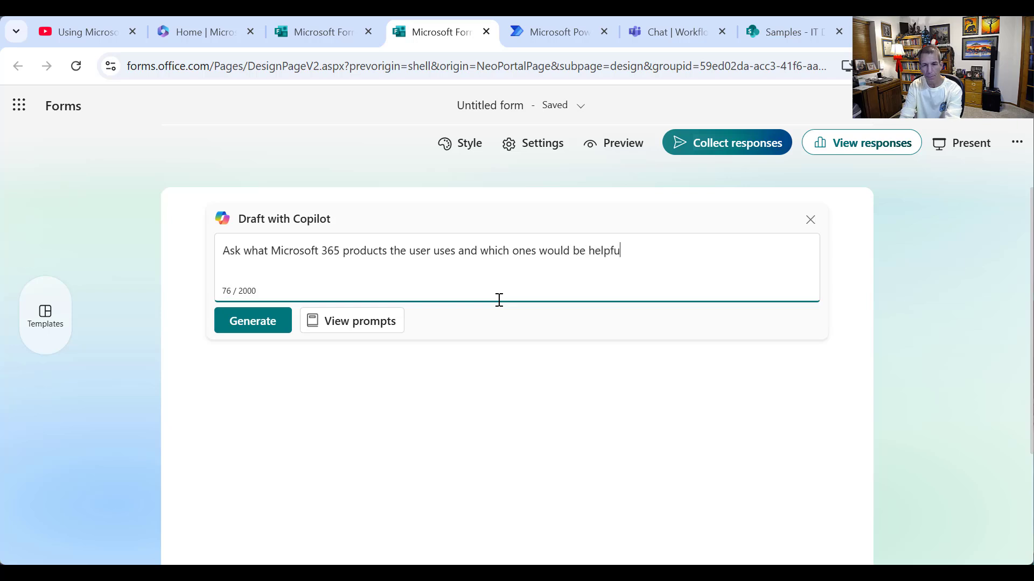
pyautogui.write('l for more training.')
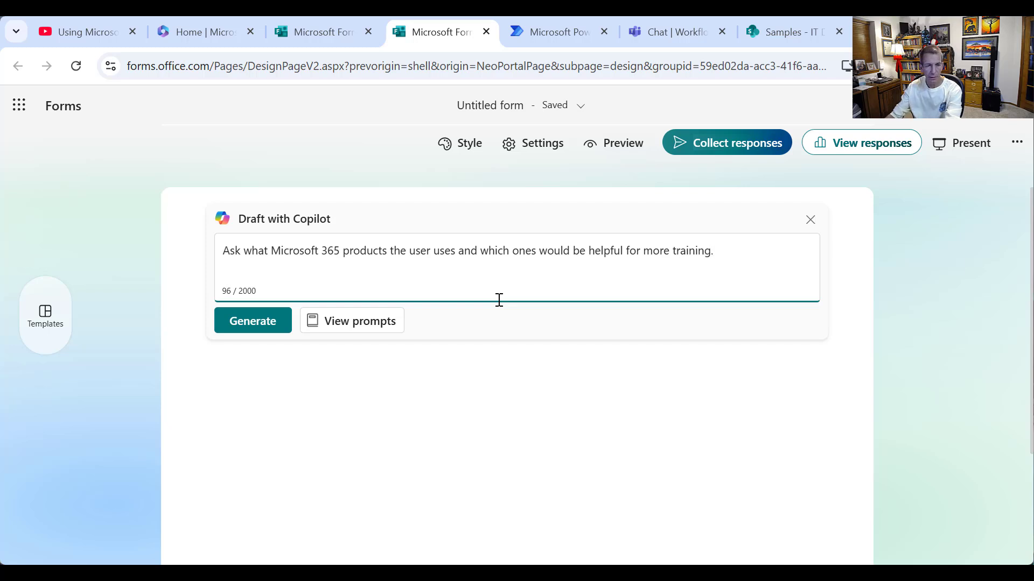
pyautogui.click(271, 328)
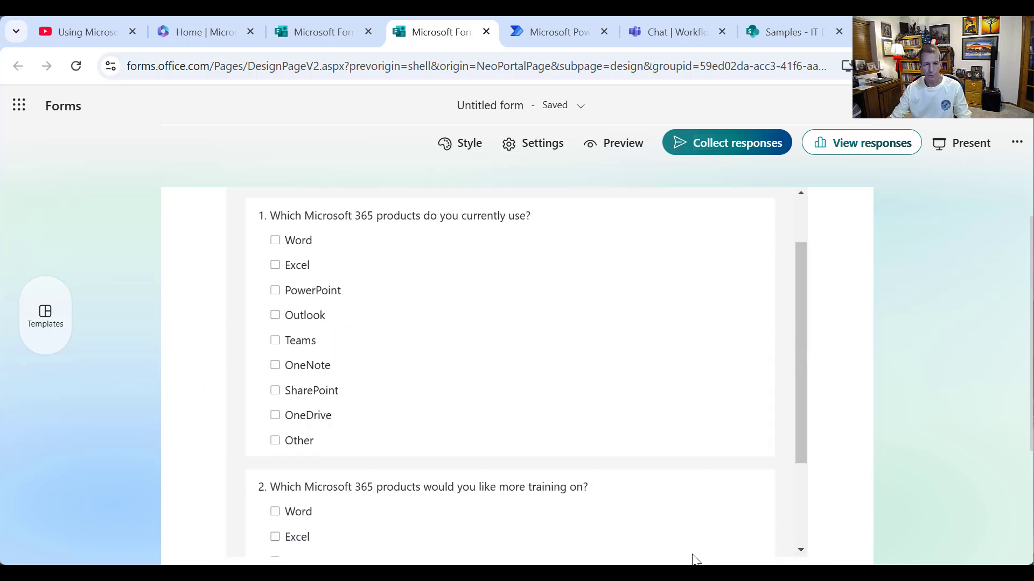
# - Scroll through the 'Microsoft 365 Product Usage and Training Needs' draft to review both questions
pyautogui.scroll(2, 783, 359)
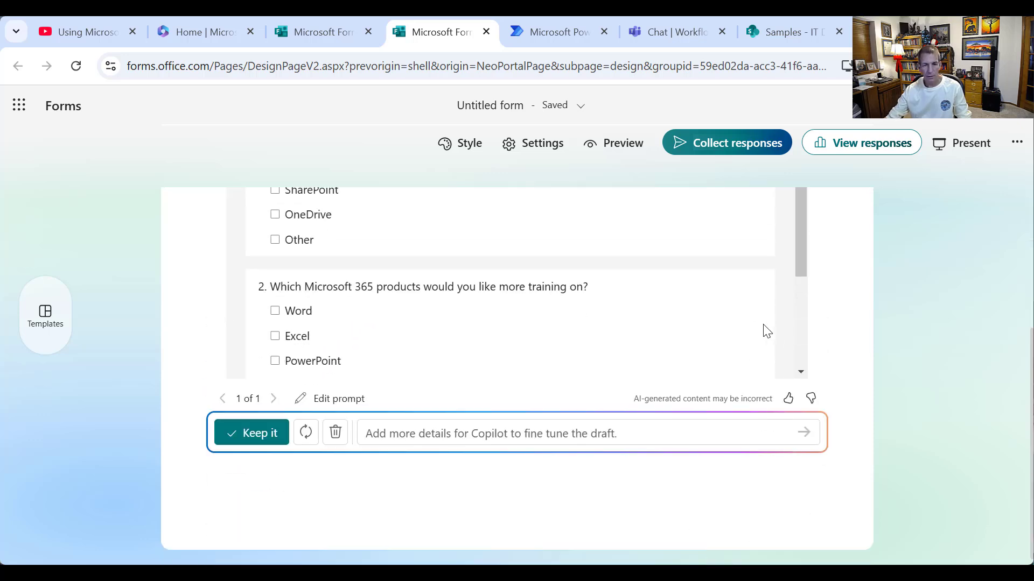
pyautogui.scroll(1, 731, 318)
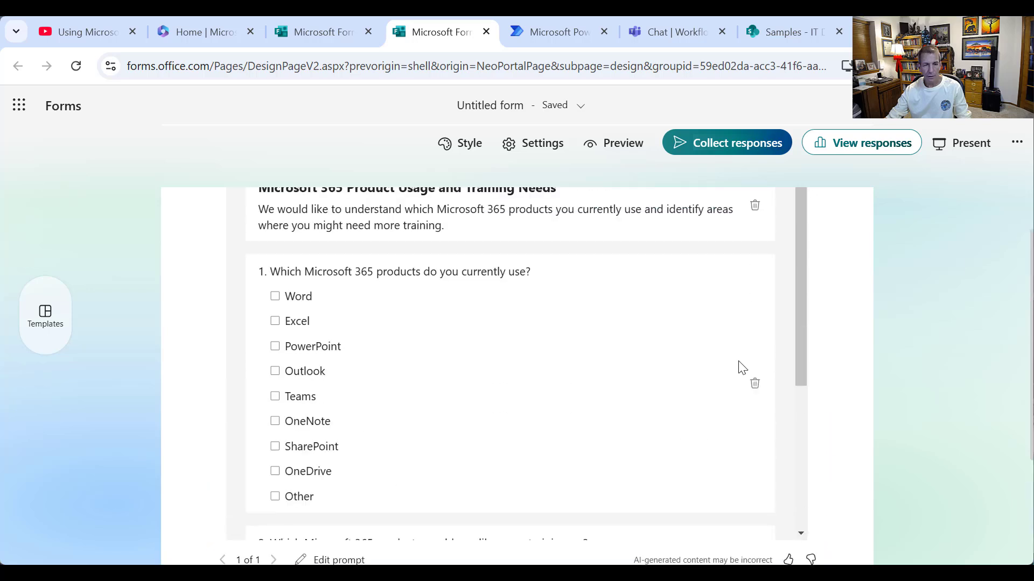
pyautogui.scroll(-2, 721, 376)
pyautogui.scroll(-7, 723, 386)
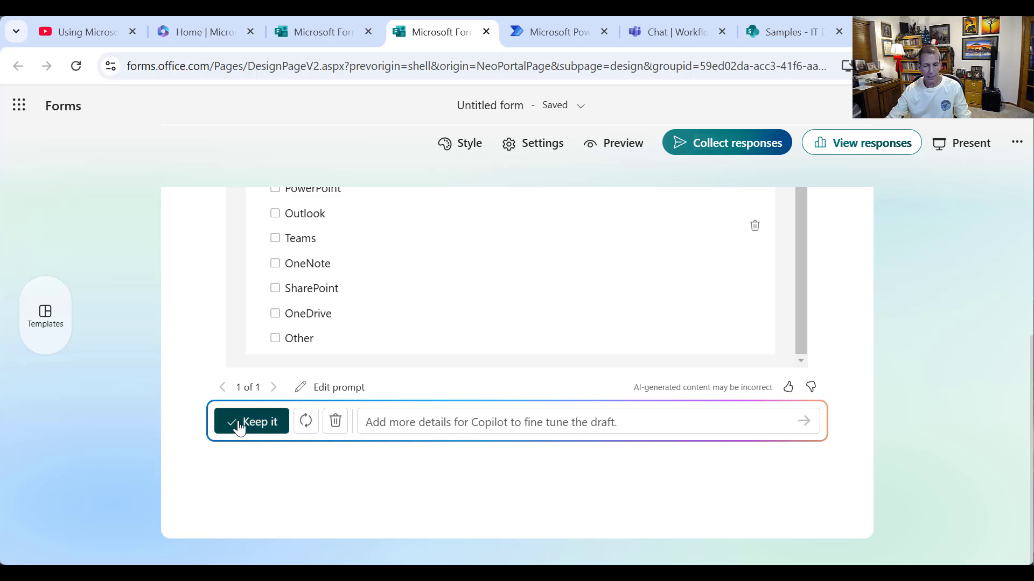
# - Keep the Copilot draft as the form and scroll through its two product questions
pyautogui.click(240, 428)
pyautogui.scroll(3, 370, 466)
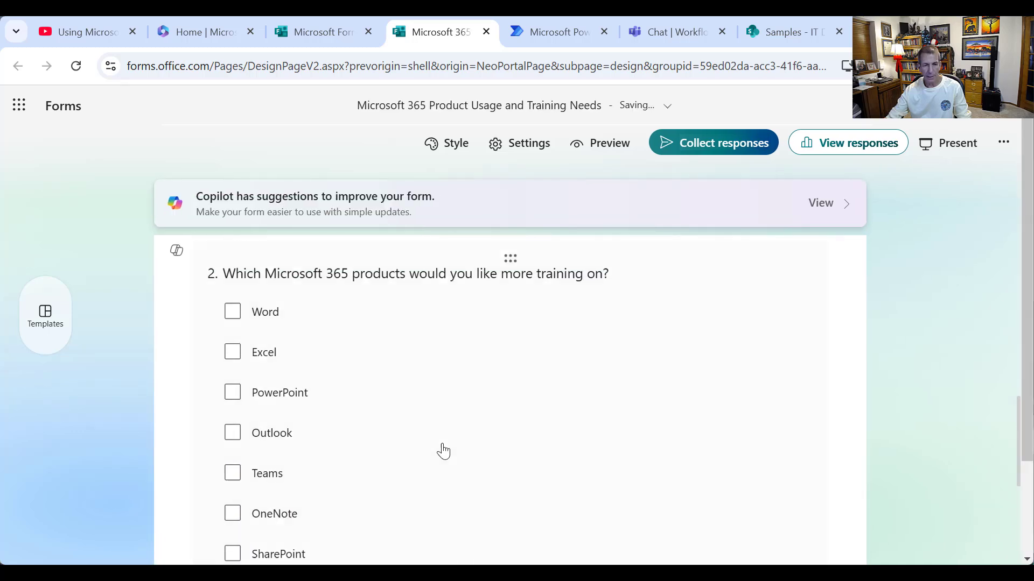
pyautogui.scroll(-2, 440, 450)
pyautogui.scroll(3, 443, 449)
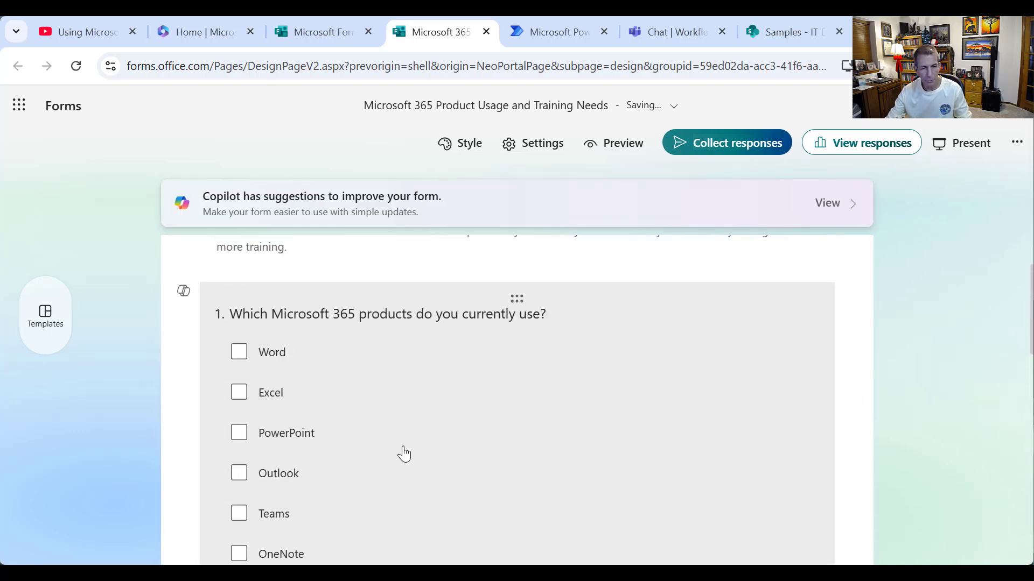
pyautogui.scroll(-3, 405, 432)
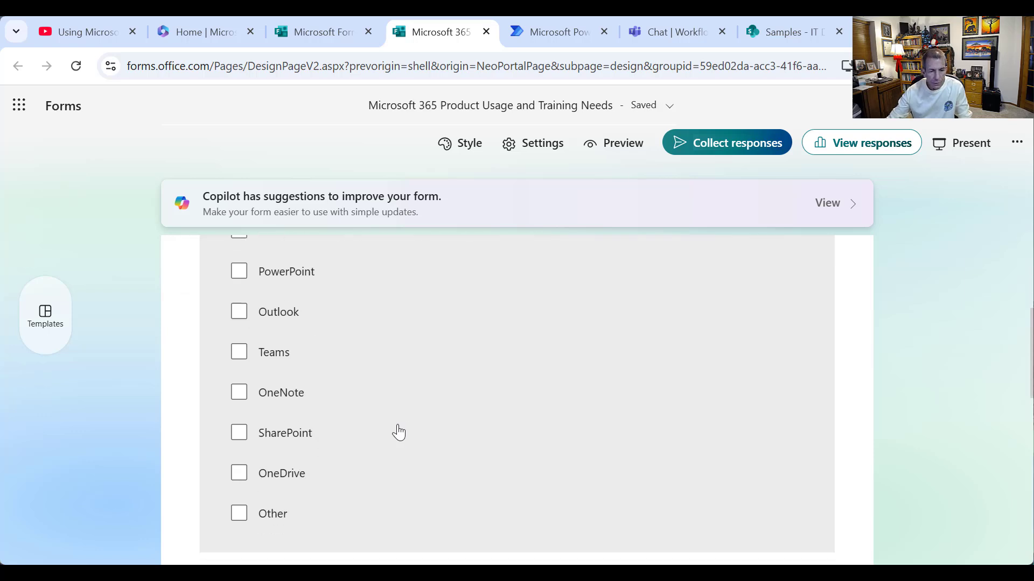
pyautogui.scroll(-3, 397, 432)
pyautogui.scroll(2, 404, 425)
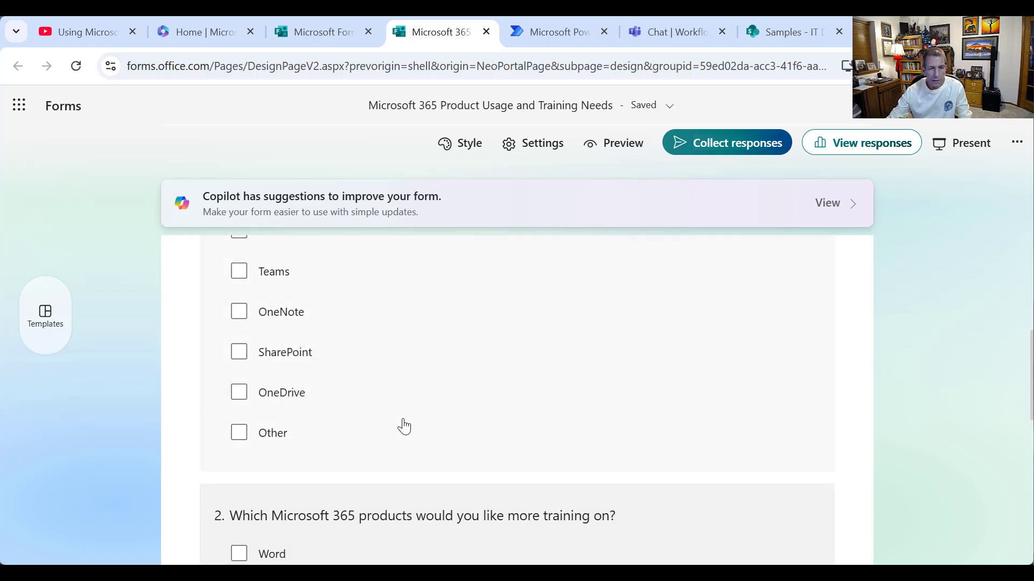
pyautogui.scroll(2, 404, 425)
pyautogui.scroll(2, 399, 414)
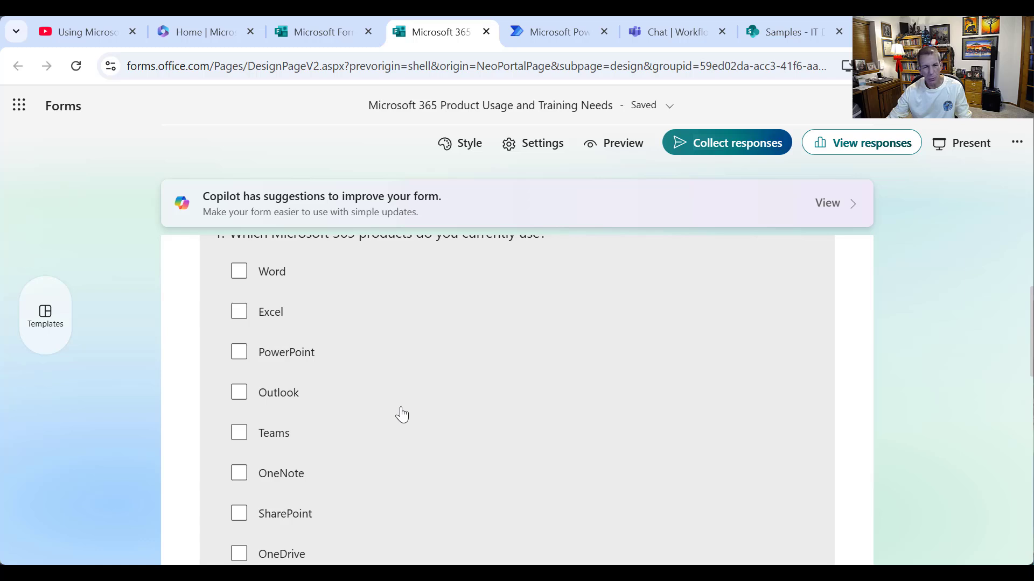
pyautogui.scroll(-3, 390, 426)
pyautogui.scroll(-3, 451, 416)
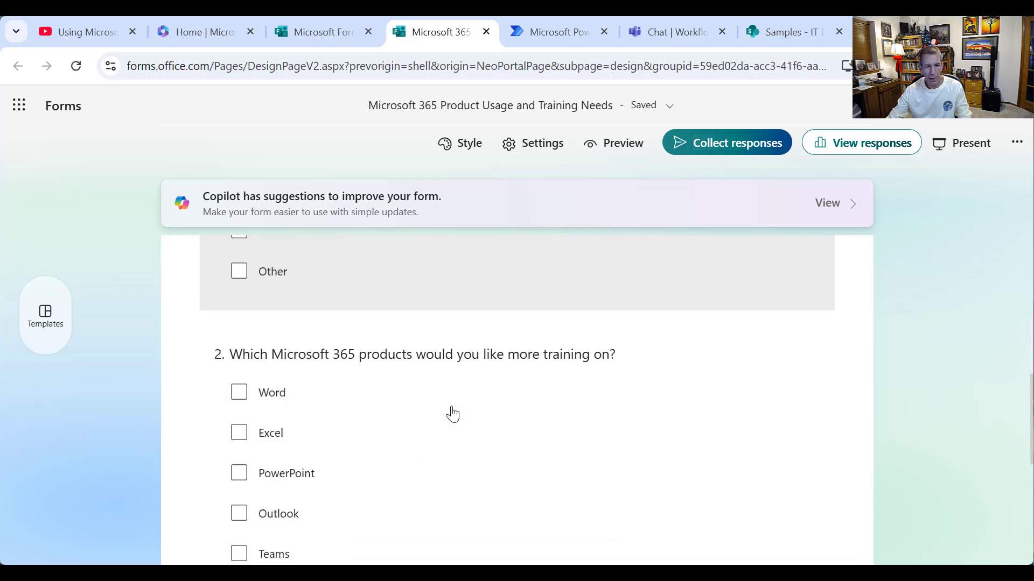
pyautogui.scroll(-3, 452, 415)
pyautogui.scroll(-3, 450, 415)
pyautogui.scroll(4, 451, 417)
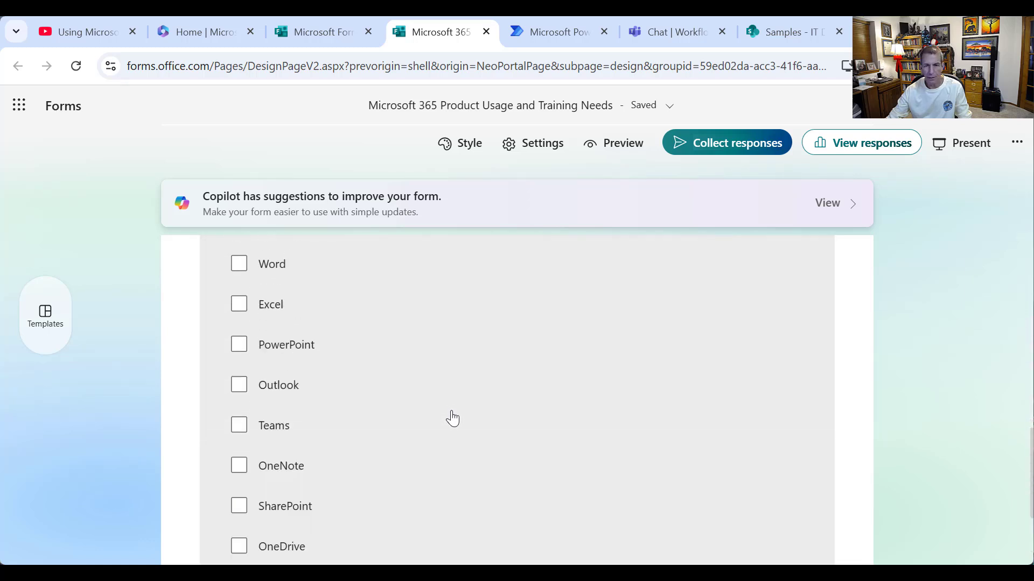
pyautogui.scroll(-2, 454, 416)
pyautogui.scroll(5, 454, 413)
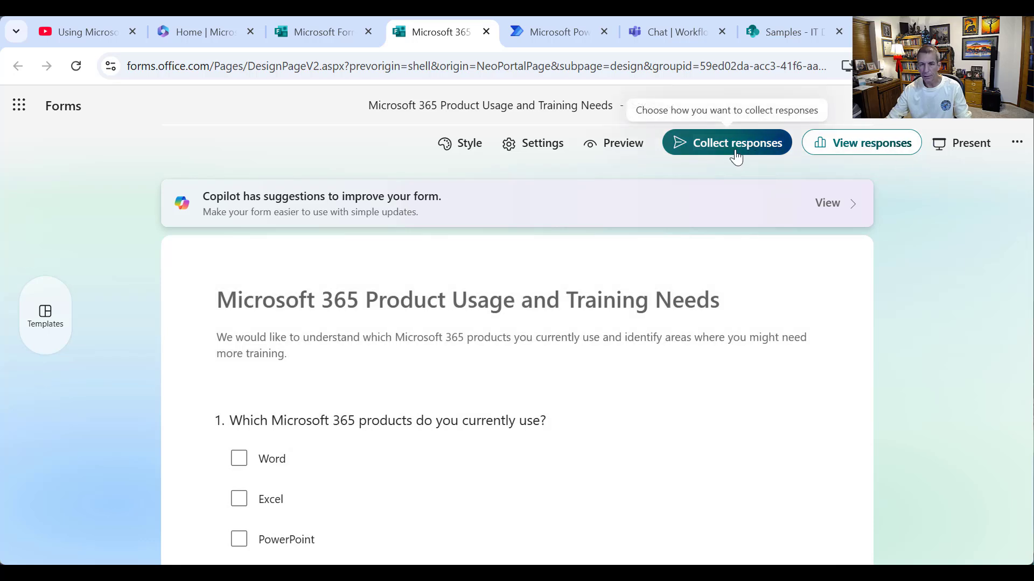
# - Preview the form, select its ID after 'id=' in the address, then switch to Power Automate
pyautogui.click(619, 151)
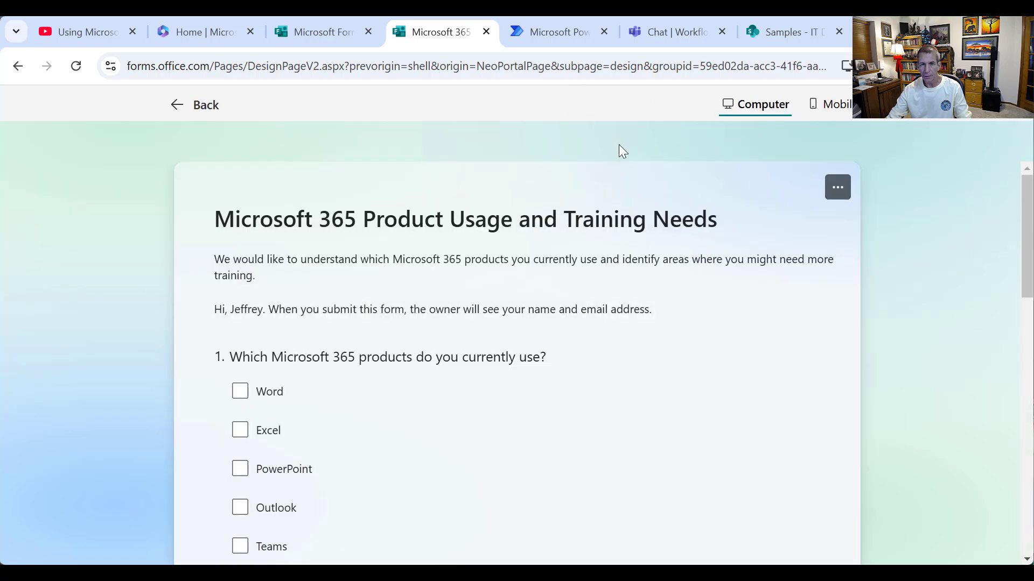
pyautogui.click(732, 67)
pyautogui.press('End')
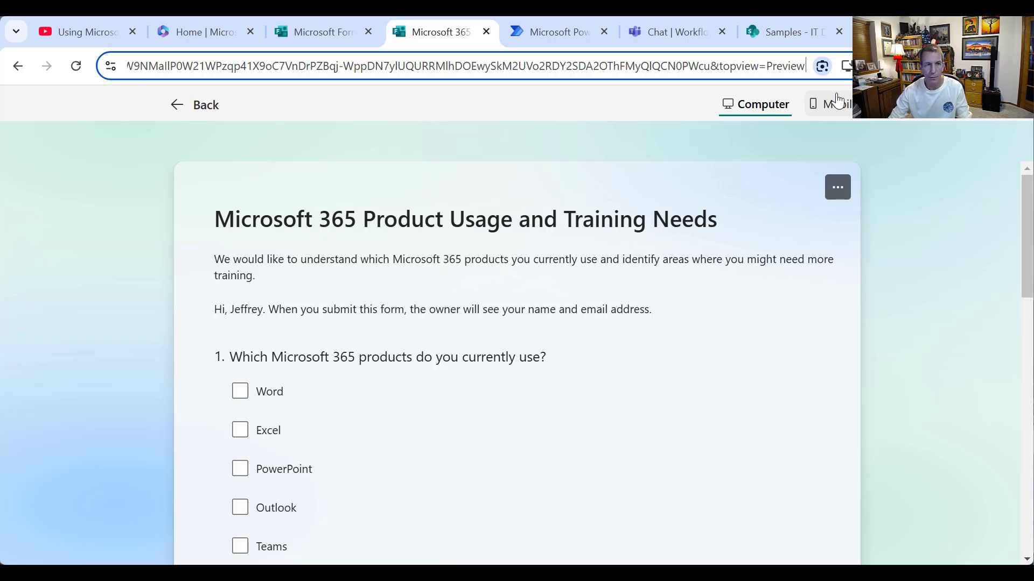
pyautogui.press('Left')
pyautogui.press('Left')
pyautogui.press('Left')
pyautogui.press('Left')
pyautogui.press('Left')
pyautogui.press('Left')
pyautogui.press('Left')
pyautogui.press('Left')
pyautogui.press('Left')
pyautogui.press('Left')
pyautogui.press('Left')
pyautogui.press('Left')
pyautogui.press('Left')
pyautogui.press('Left')
pyautogui.press('Left')
pyautogui.press('Left')
pyautogui.press('Left')
pyautogui.press('Left')
pyautogui.press('Left')
pyautogui.press('Left')
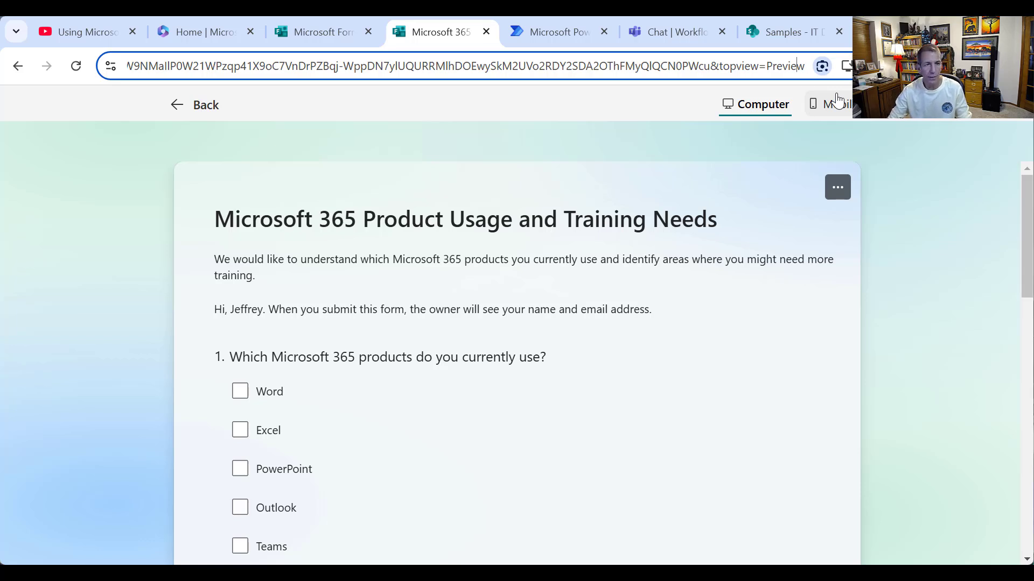
pyautogui.press('Left')
pyautogui.press('Left')
pyautogui.press('Left')
pyautogui.press('Left')
pyautogui.press('Left')
pyautogui.press('Left')
pyautogui.press('Left')
pyautogui.press('Left')
pyautogui.press('Left')
pyautogui.press('Left')
pyautogui.press('Left')
pyautogui.press('Left')
pyautogui.press('Left')
pyautogui.press('Left')
pyautogui.press('Left')
pyautogui.press('Left')
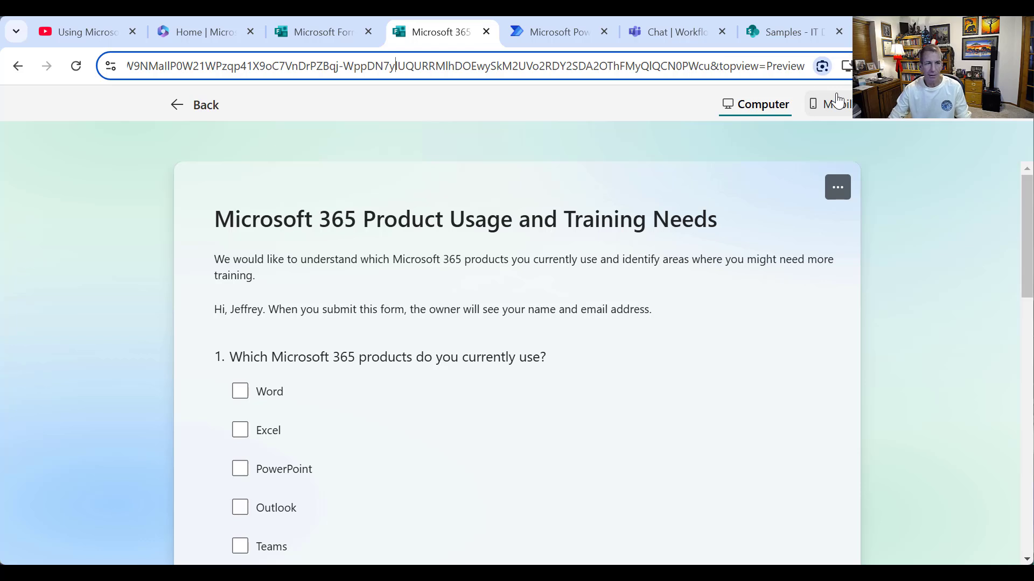
pyautogui.press('Left')
pyautogui.press('Left')
pyautogui.press('Left')
pyautogui.press('Left')
pyautogui.press('Left')
pyautogui.press('Left')
pyautogui.press('Left')
pyautogui.press('Left')
pyautogui.press('Left')
pyautogui.press('Left')
pyautogui.press('Left')
pyautogui.press('Left')
pyautogui.press('Left')
pyautogui.press('Left')
pyautogui.press('Left')
pyautogui.press('Left')
pyautogui.press('Left')
pyautogui.press('Left')
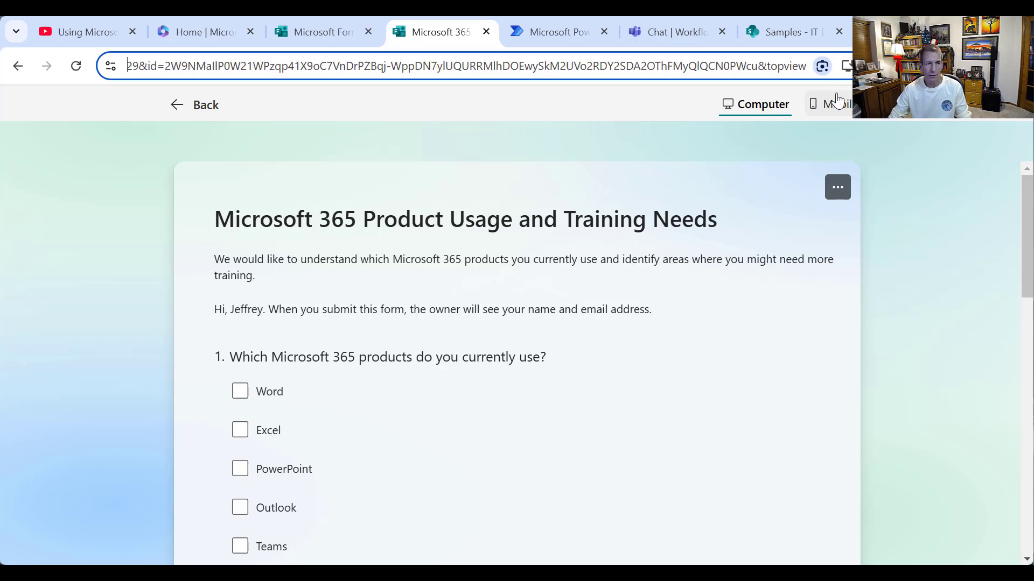
pyautogui.press('Right')
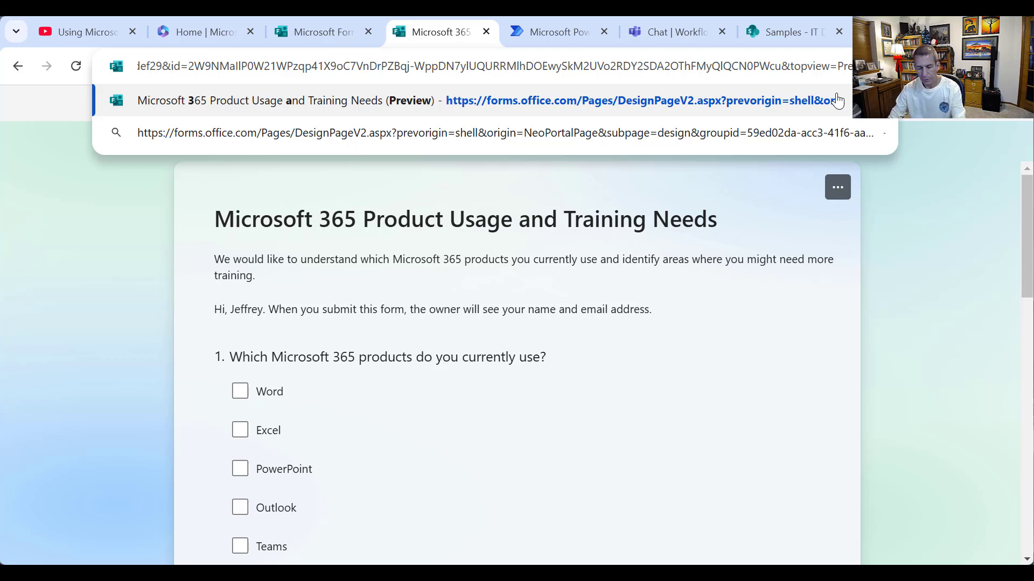
pyautogui.hotkey('shift', 'Right')
pyautogui.hotkey('shift', 'Right')
pyautogui.hotkey('shift', 'Right')
pyautogui.hotkey('shift', 'Right')
pyautogui.hotkey('shift', 'Right')
pyautogui.hotkey('shift', 'Right')
pyautogui.hotkey('shift', 'Right')
pyautogui.hotkey('shift', 'Right')
pyautogui.hotkey('shift', 'Right')
pyautogui.hotkey('shift', 'Right')
pyautogui.hotkey('shift', 'Right')
pyautogui.hotkey('shift', 'Right')
pyautogui.hotkey('shift', 'Right')
pyautogui.hotkey('shift', 'Right')
pyautogui.hotkey('shift', 'Right')
pyautogui.hotkey('shift', 'Right')
pyautogui.hotkey('shift', 'Right')
pyautogui.hotkey('shift', 'Right')
pyautogui.hotkey('shift', 'Right')
pyautogui.hotkey('shift', 'Right')
pyautogui.hotkey('shift', 'Right')
pyautogui.hotkey('shift', 'Right')
pyautogui.hotkey('shift', 'Right')
pyautogui.hotkey('shift', 'Right')
pyautogui.hotkey('shift', 'Right')
pyautogui.hotkey('shift', 'Right')
pyautogui.hotkey('shift', 'Right')
pyautogui.hotkey('shift', 'Right')
pyautogui.hotkey('shift', 'Right')
pyautogui.hotkey('shift', 'Right')
pyautogui.hotkey('shift', 'Right')
pyautogui.hotkey('shift', 'Right')
pyautogui.hotkey('shift', 'Right')
pyautogui.hotkey('shift', 'Right')
pyautogui.hotkey('shift', 'Right')
pyautogui.hotkey('shift', 'Right')
pyautogui.hotkey('shift', 'Right')
pyautogui.hotkey('shift', 'Right')
pyautogui.hotkey('shift', 'Right')
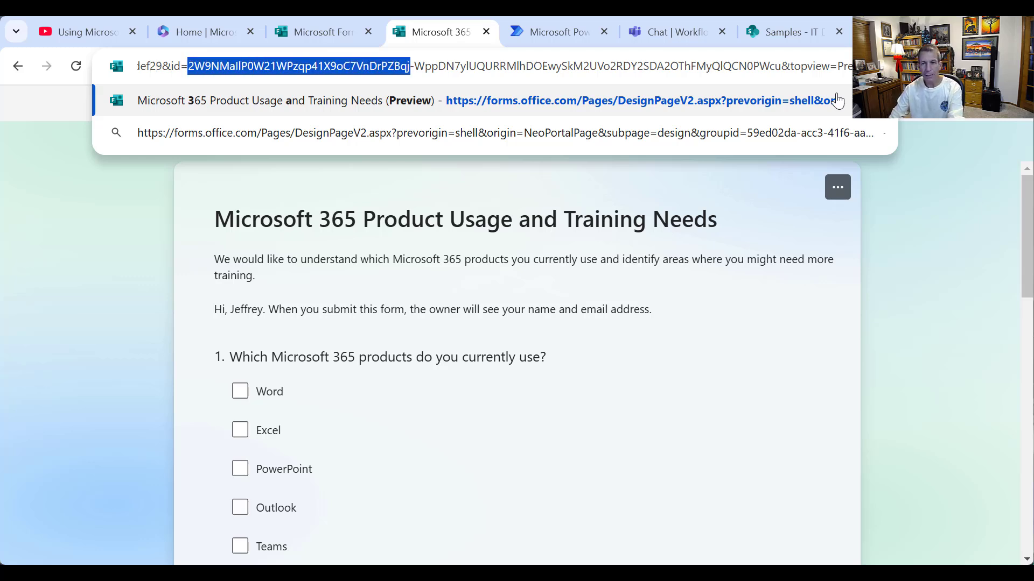
pyautogui.hotkey('shift', 'Right')
pyautogui.hotkey('shift', 'Right')
pyautogui.hotkey('shift', 'Right')
pyautogui.hotkey('shift', 'Right')
pyautogui.hotkey('shift', 'Right')
pyautogui.hotkey('shift', 'Right')
pyautogui.hotkey('shift', 'Right')
pyautogui.hotkey('shift', 'Right')
pyautogui.hotkey('shift', 'Right')
pyautogui.hotkey('ctrl', 'c')
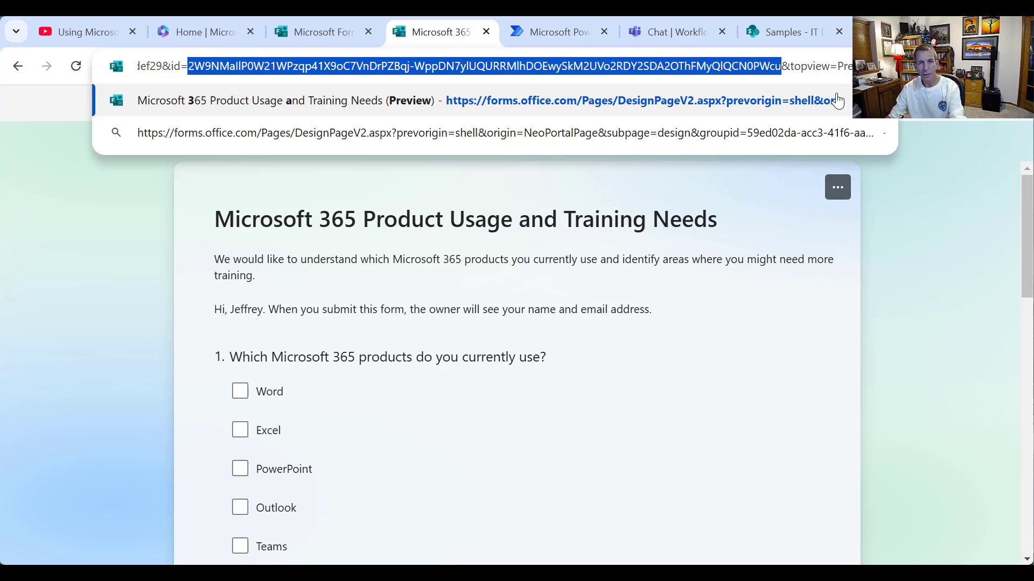
pyautogui.click(551, 36)
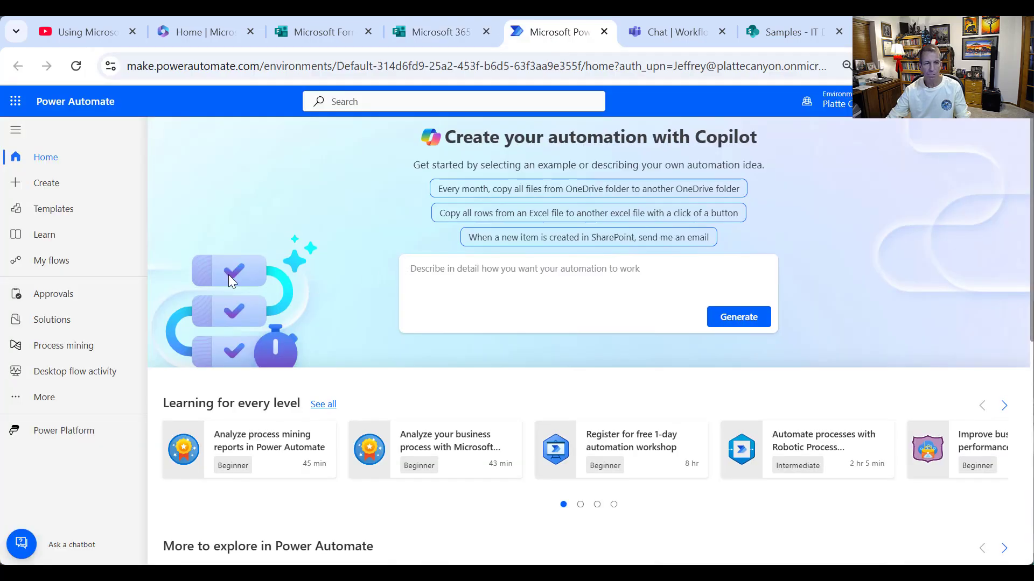
# - Create automated cloud flow Video_ParsetMultipleChoiceData triggered by a new Forms response
pyautogui.click(56, 188)
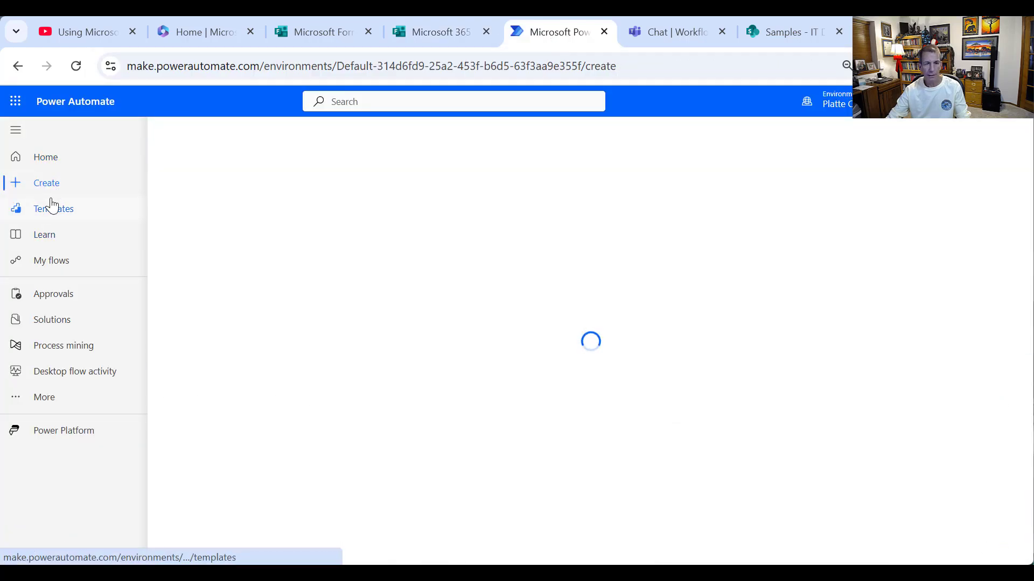
pyautogui.click(261, 261)
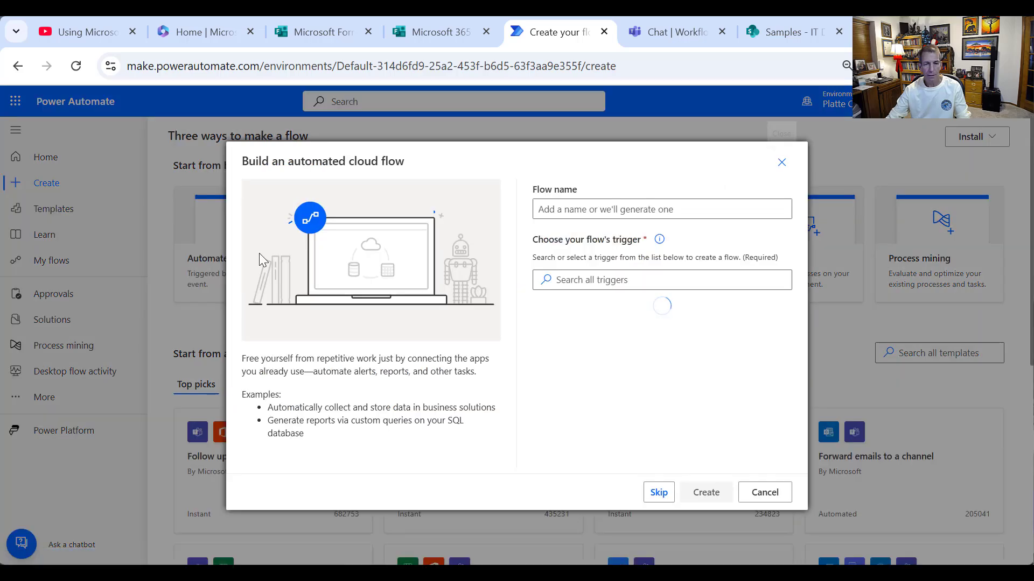
pyautogui.click(651, 212)
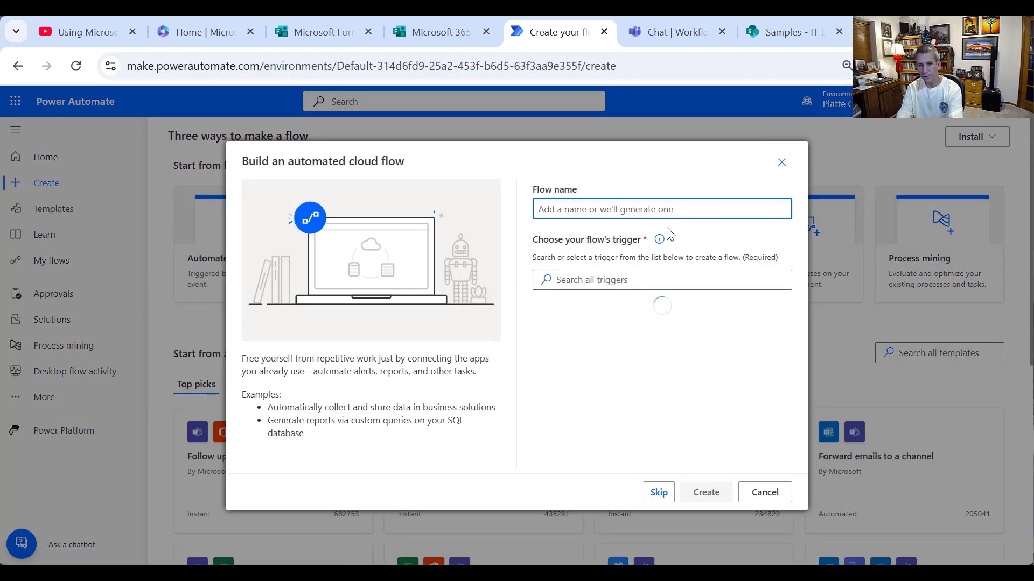
pyautogui.write('Vid')
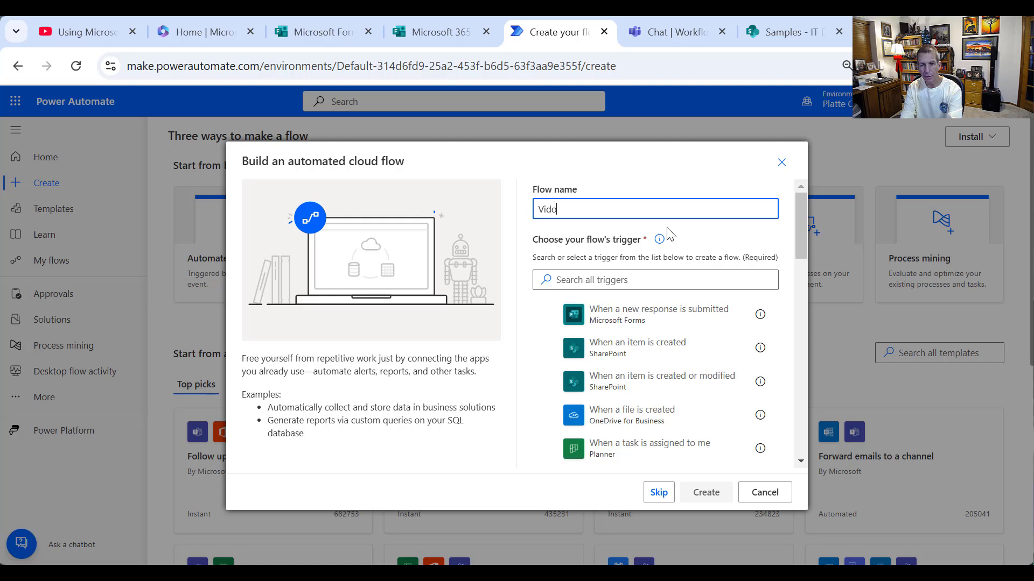
pyautogui.write('eo_')
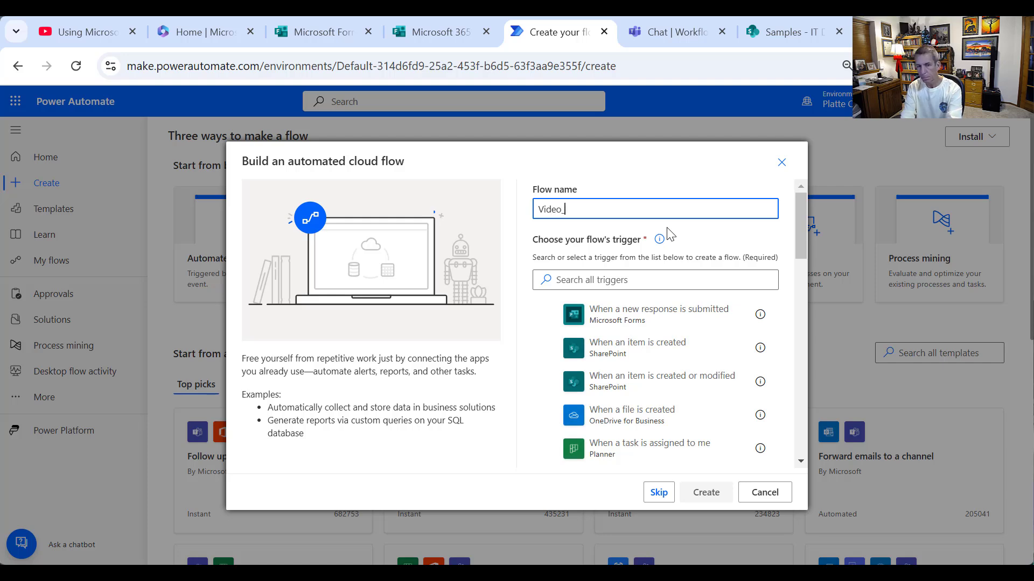
pyautogui.write('ParsetMu')
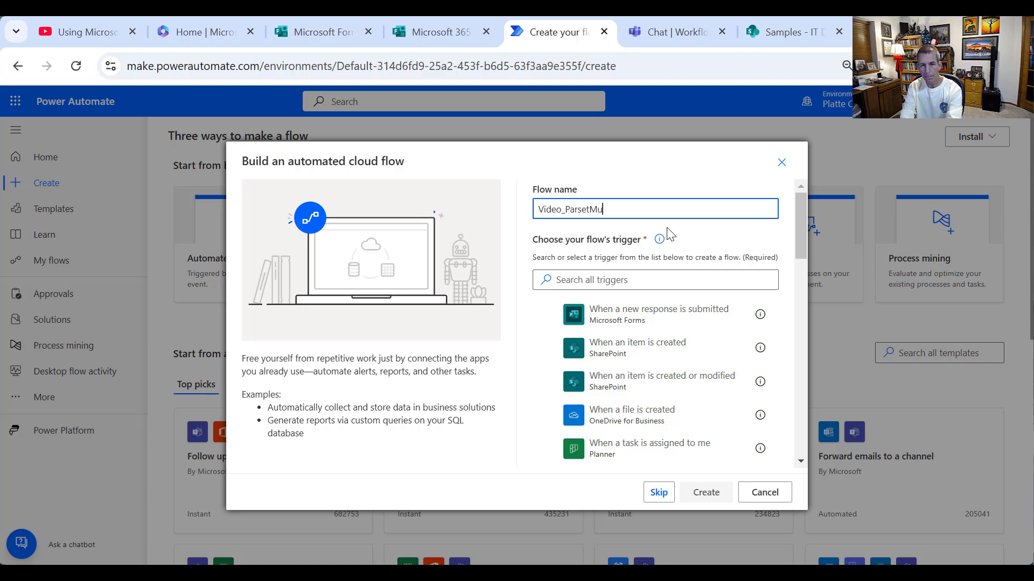
pyautogui.write('ltipleChoiceData')
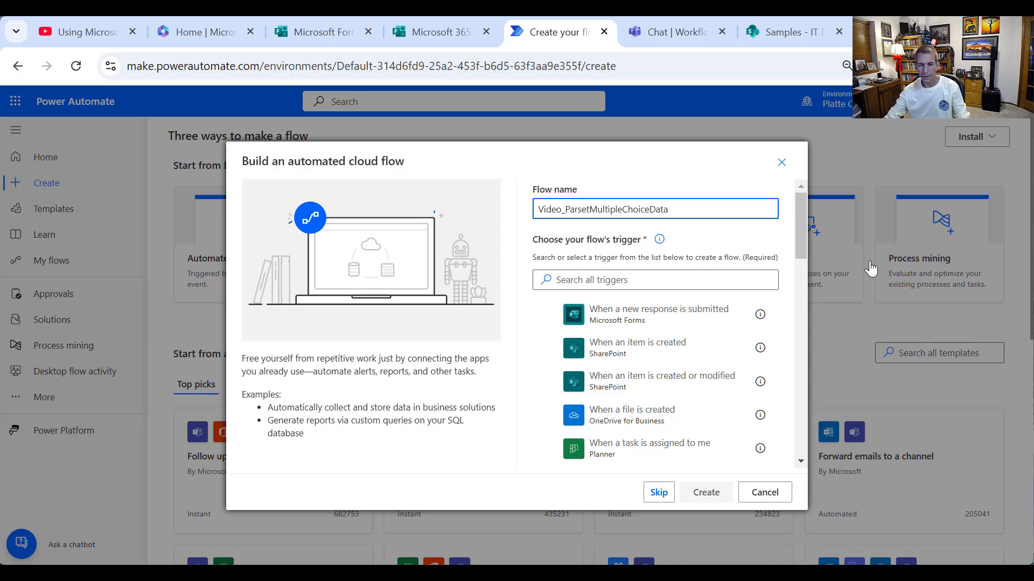
pyautogui.click(678, 326)
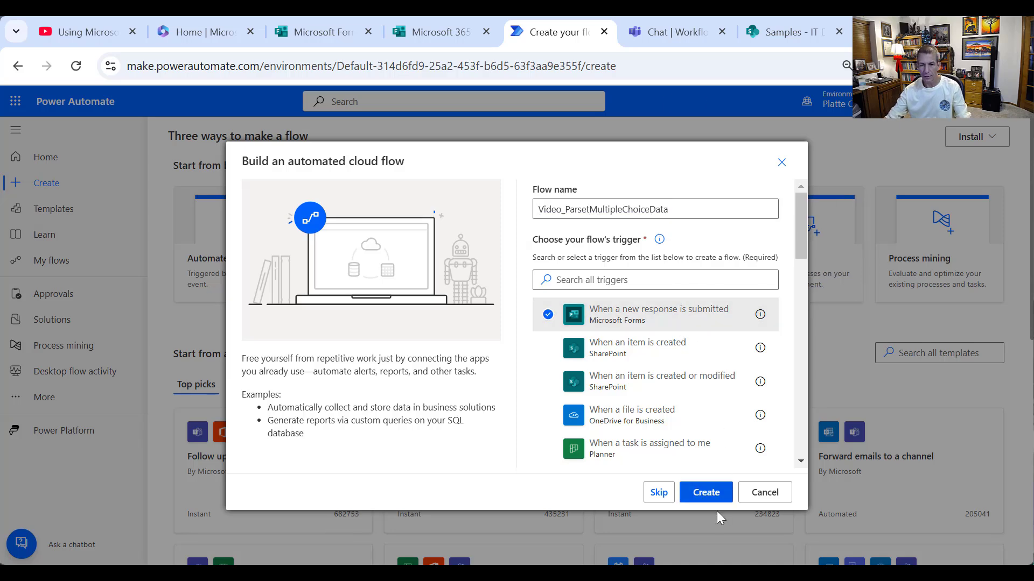
pyautogui.click(704, 494)
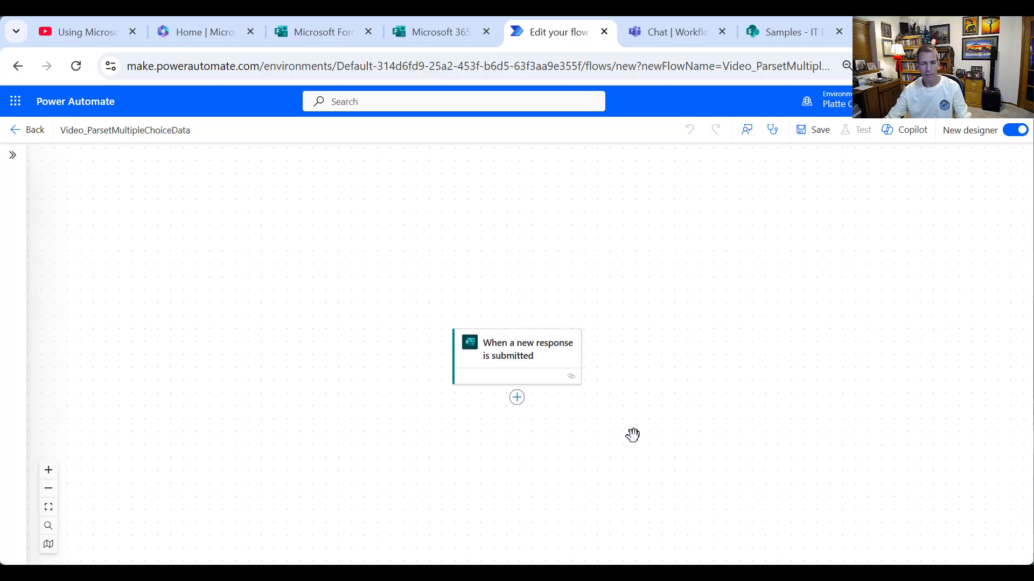
# - Set the trigger's Form Id to the pasted custom form ID
pyautogui.click(528, 358)
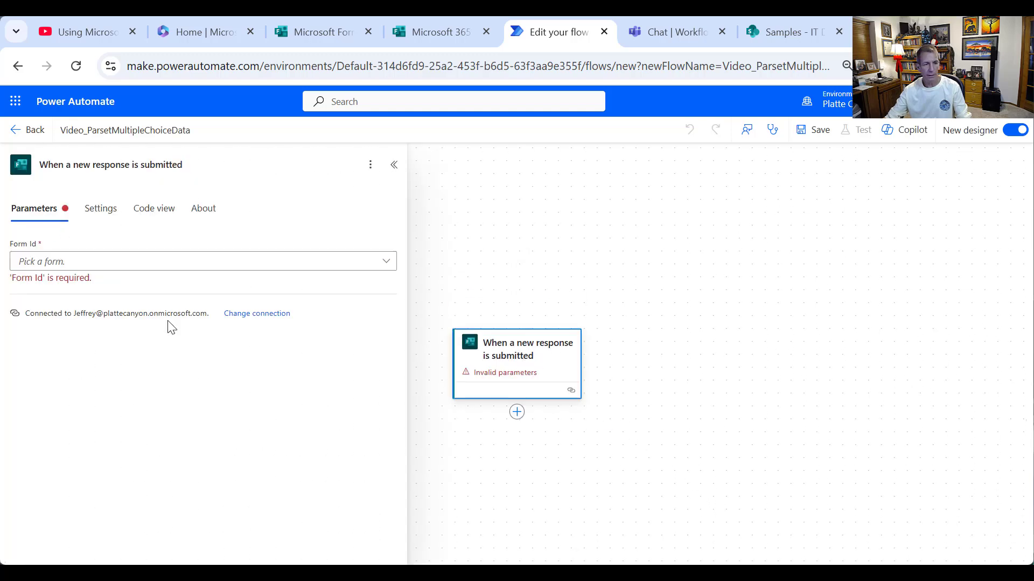
pyautogui.click(131, 263)
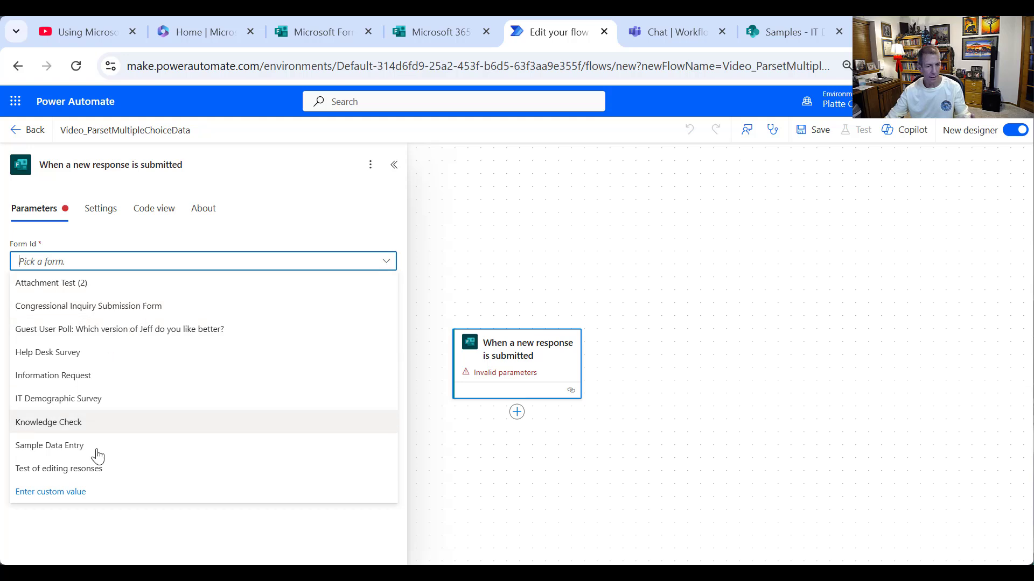
pyautogui.click(56, 492)
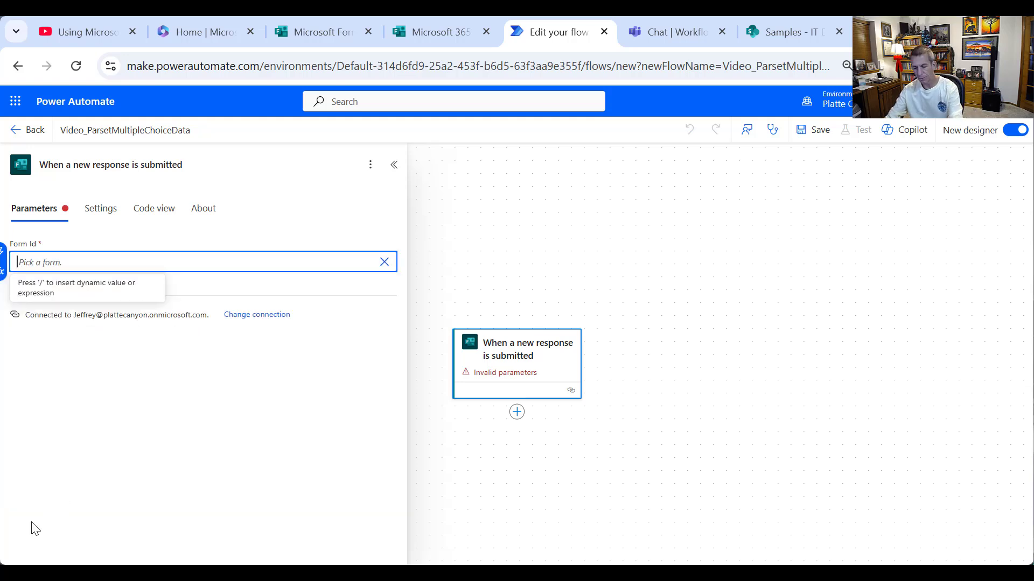
pyautogui.hotkey('ctrl', 'v')
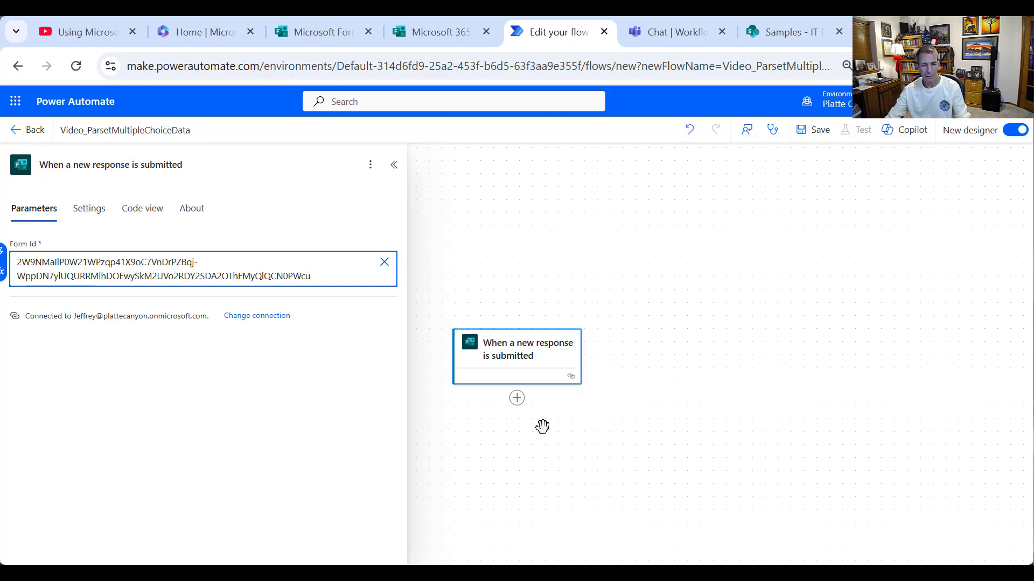
pyautogui.click(516, 399)
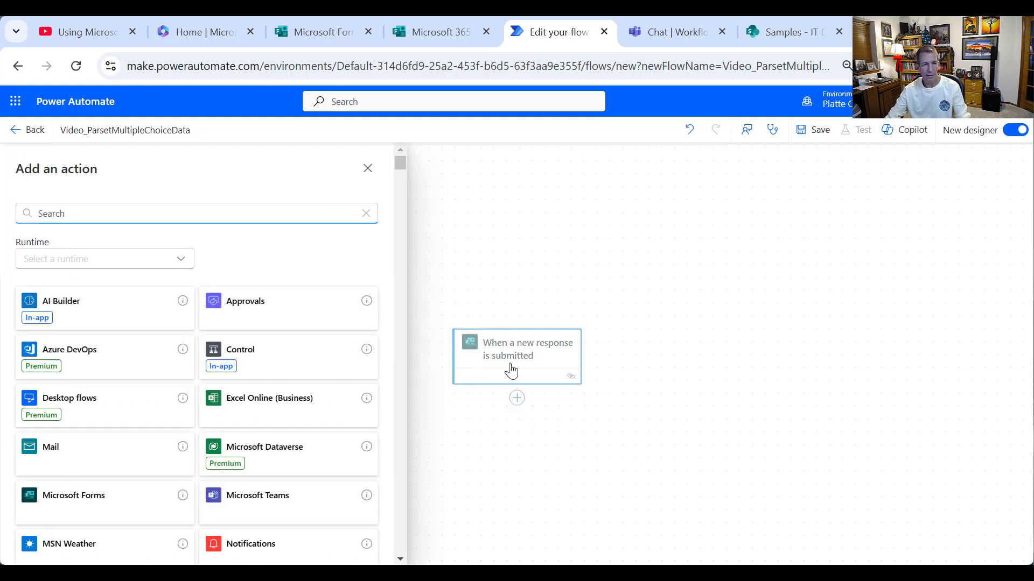
# - Add Get response details using the pasted custom Form Id and the trigger's Response Id
pyautogui.write('rms')
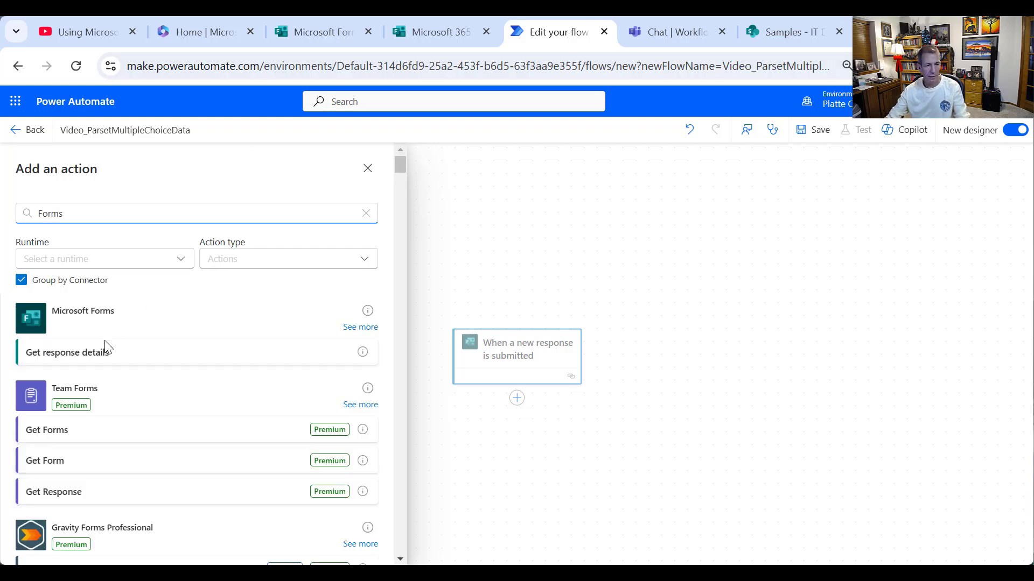
pyautogui.click(97, 352)
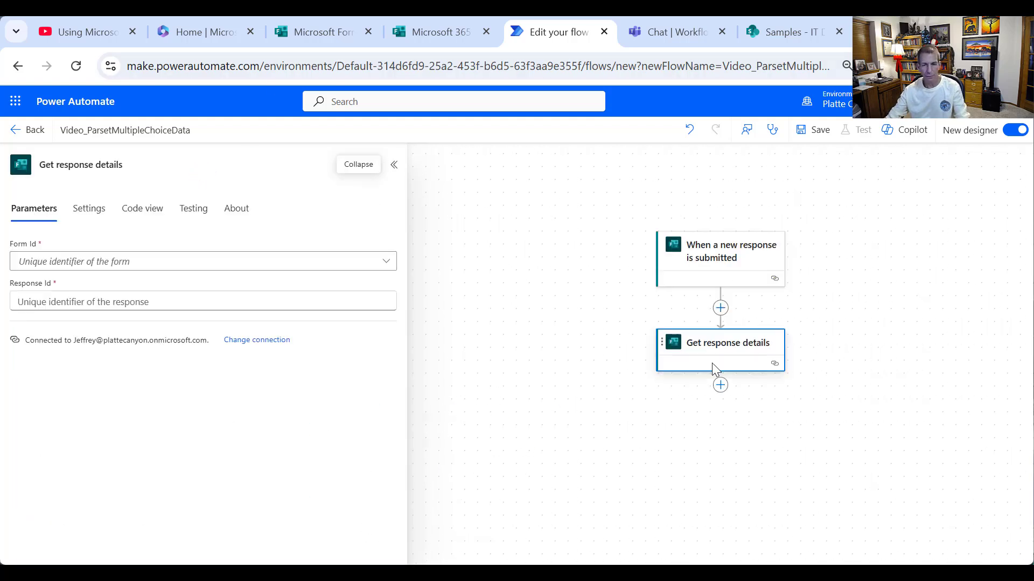
pyautogui.click(201, 261)
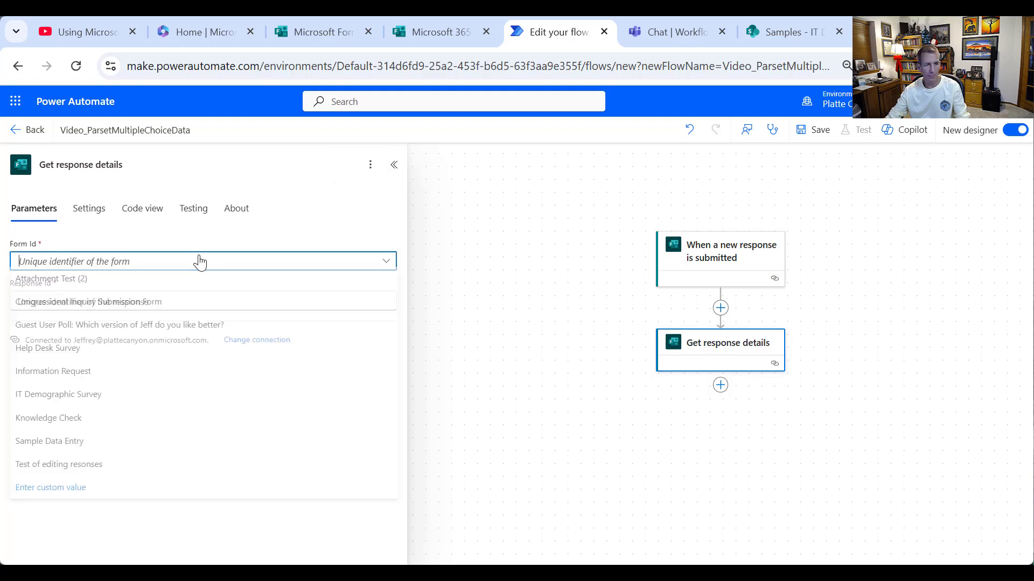
pyautogui.click(108, 489)
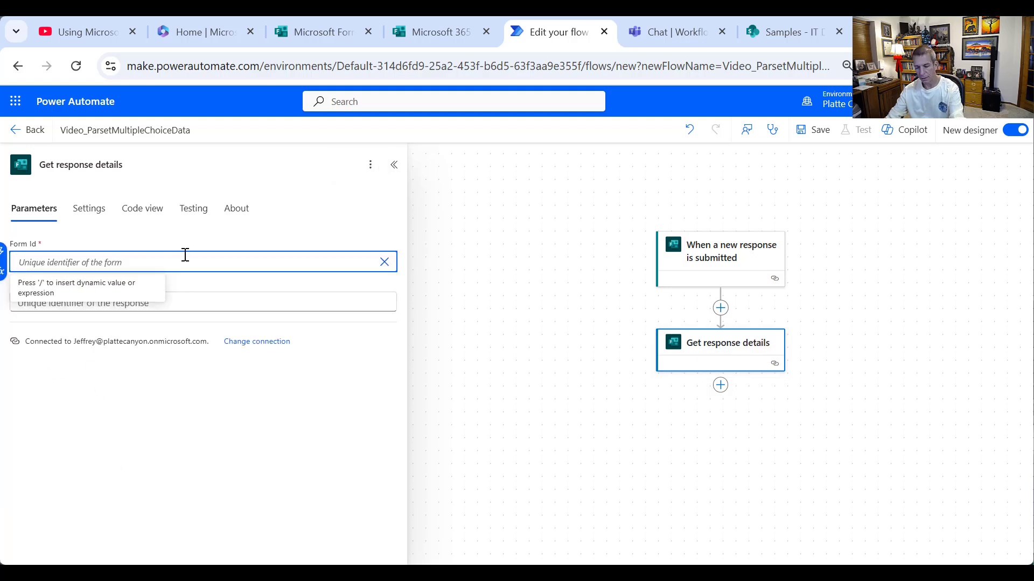
pyautogui.click(192, 321)
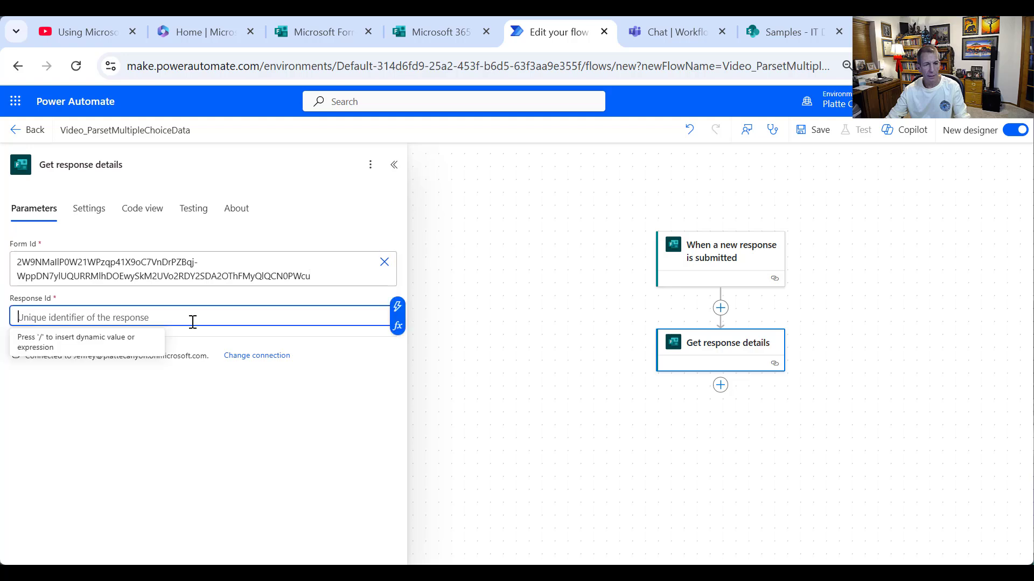
pyautogui.click(398, 307)
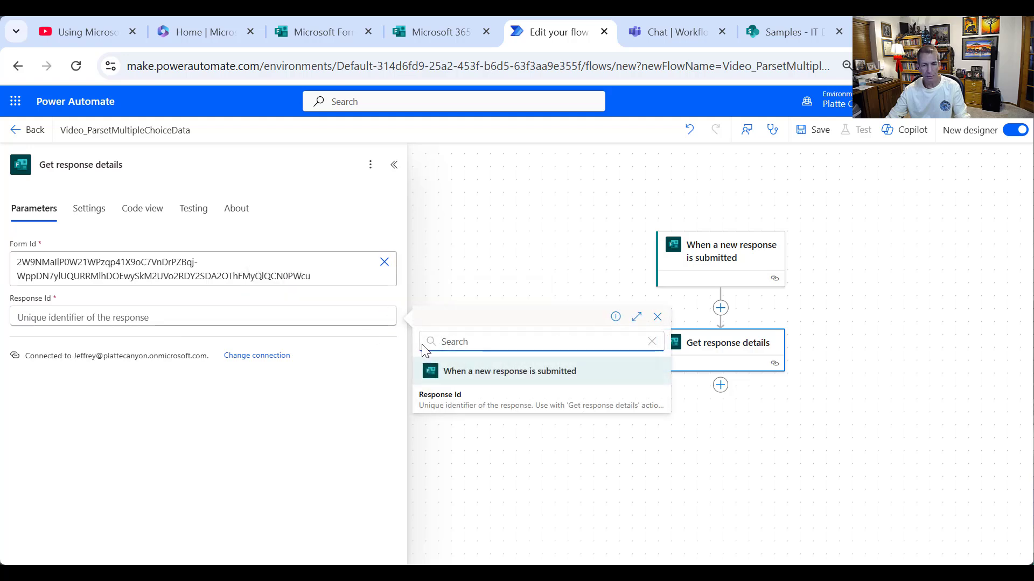
pyautogui.click(443, 404)
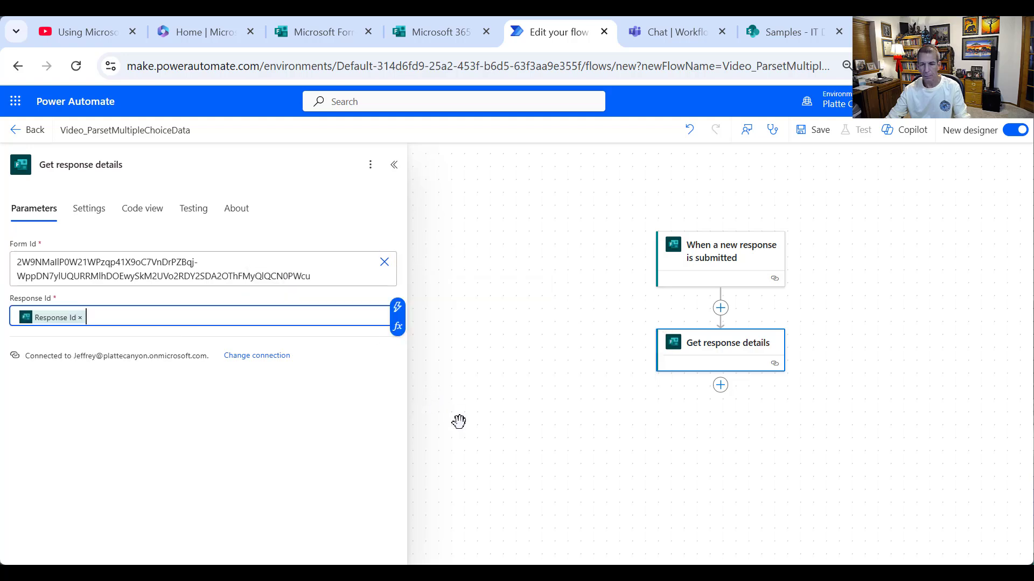
pyautogui.click(773, 408)
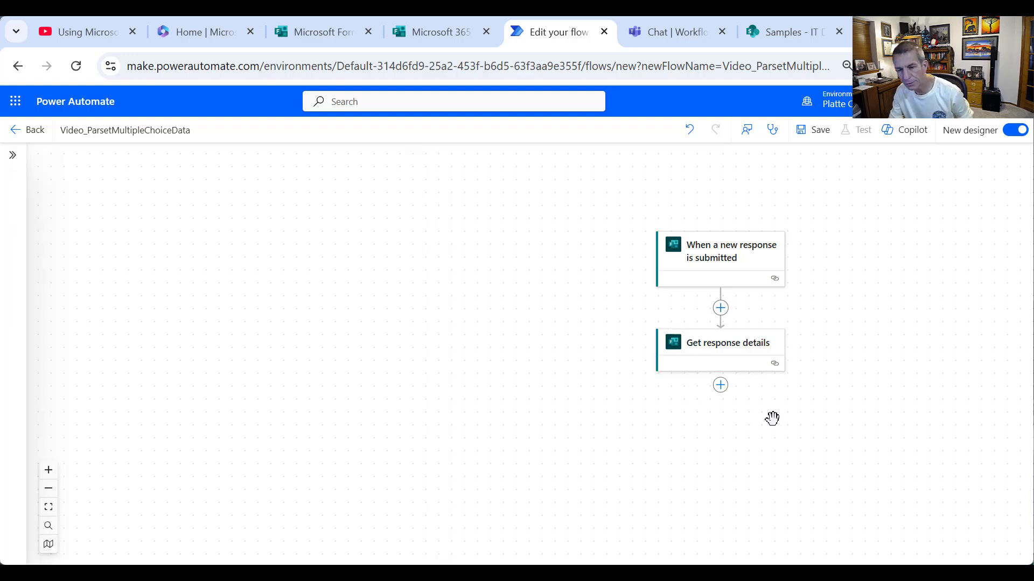
# - Add an Initialize variable step after Get response details, naming it varAnswer1
pyautogui.click(724, 387)
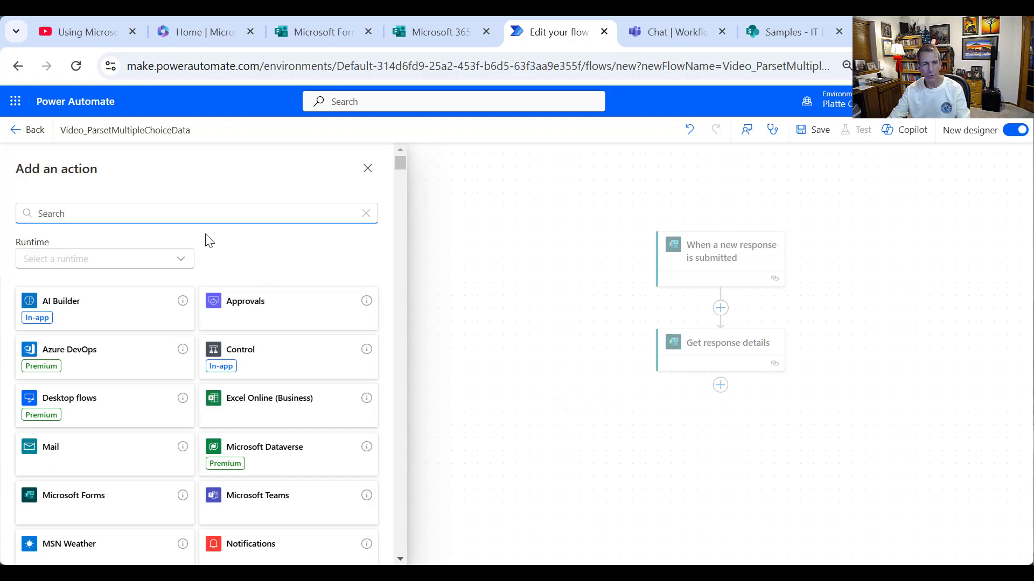
pyautogui.write('variables')
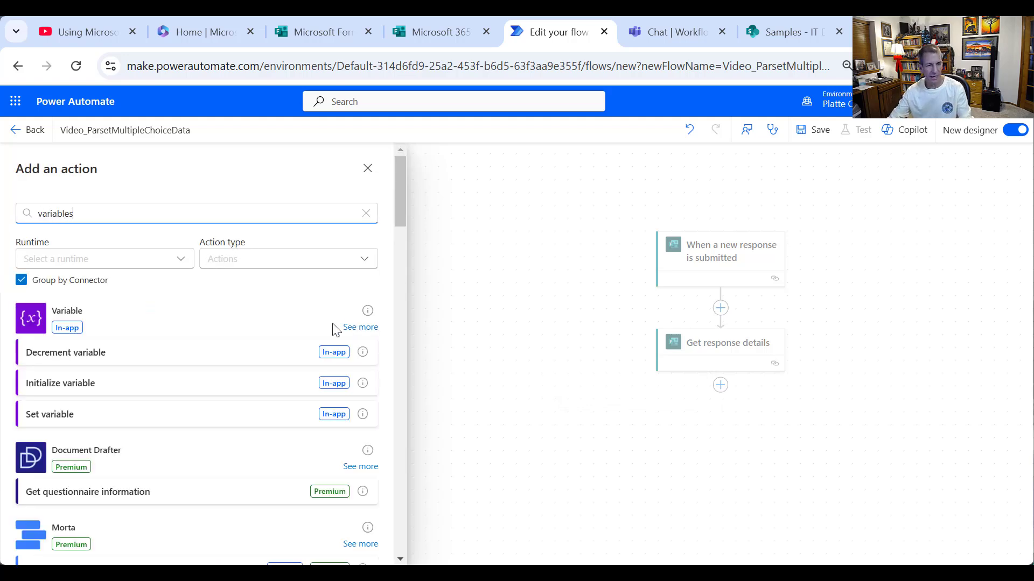
pyautogui.click(359, 327)
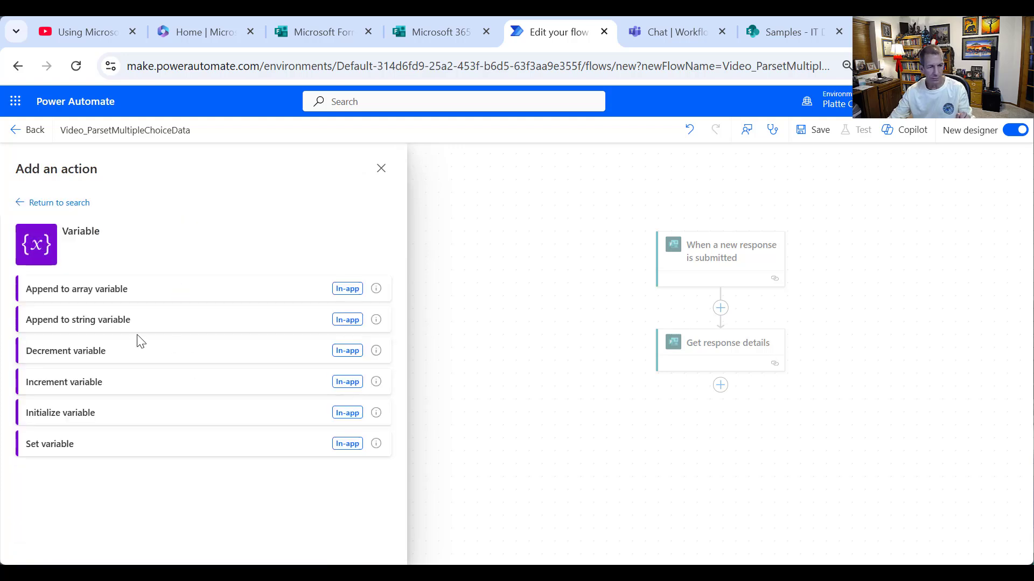
pyautogui.click(114, 415)
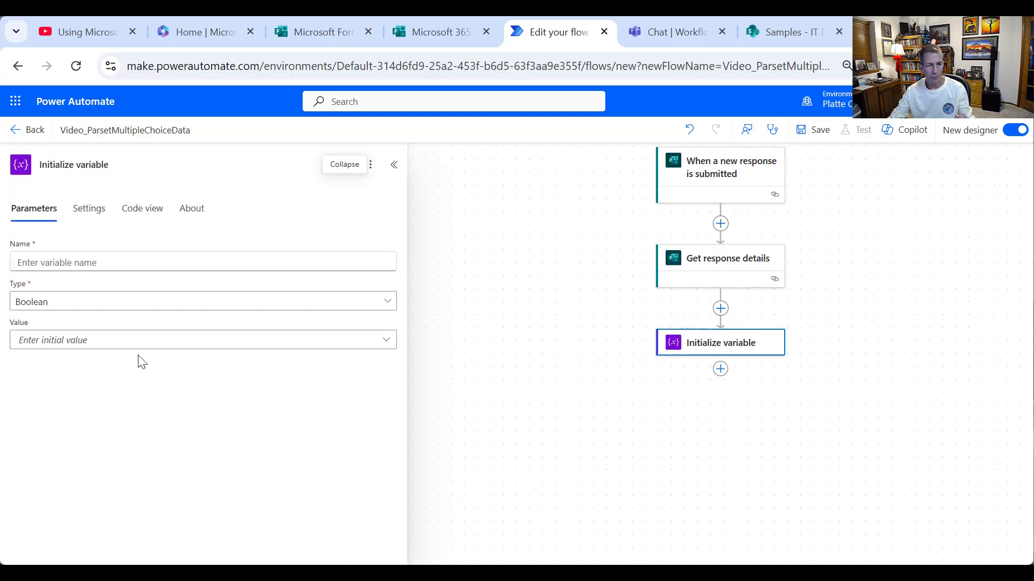
pyautogui.click(127, 256)
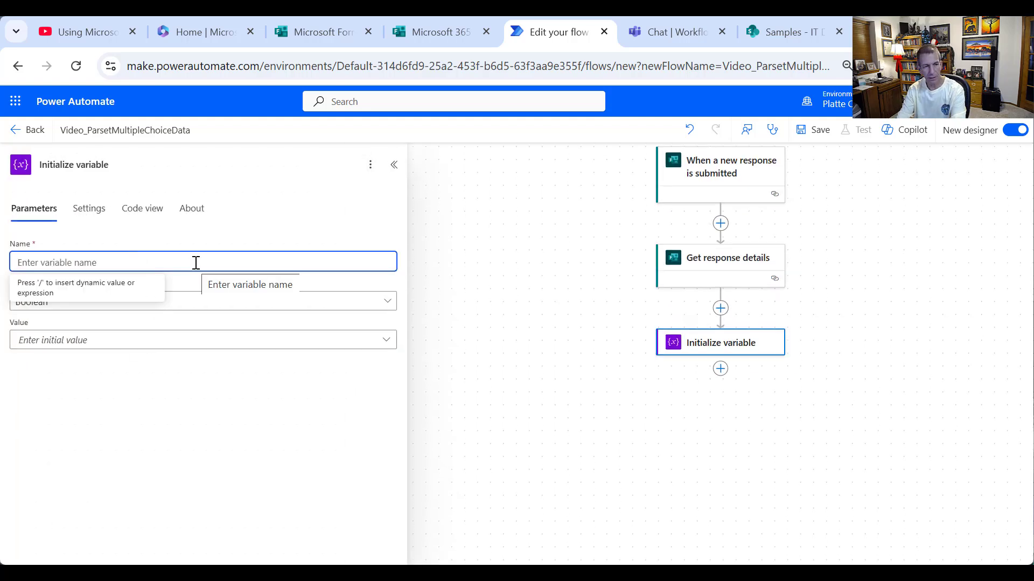
pyautogui.write('varAnswer1')
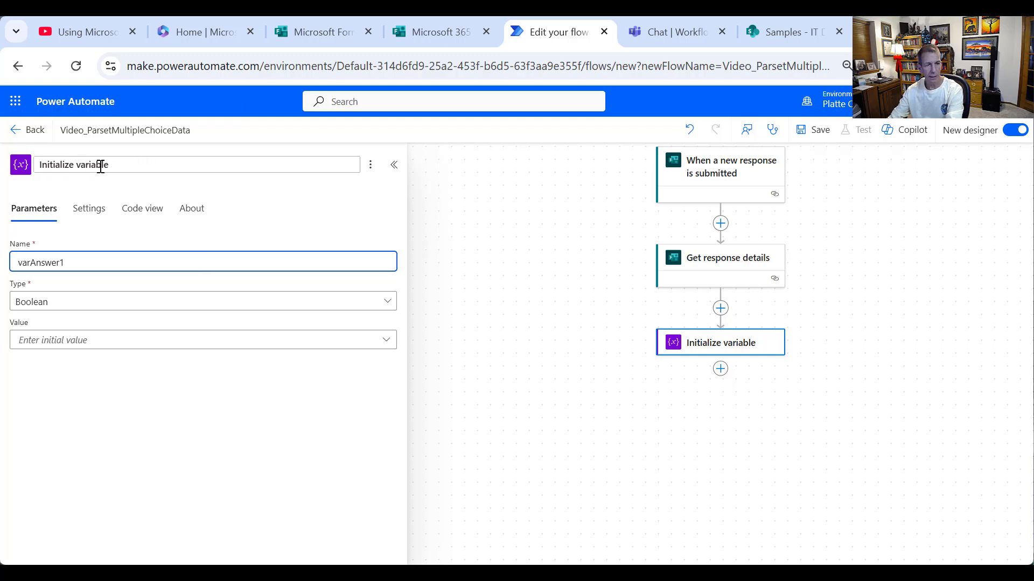
pyautogui.doubleClick(100, 166)
pyautogui.write('var')
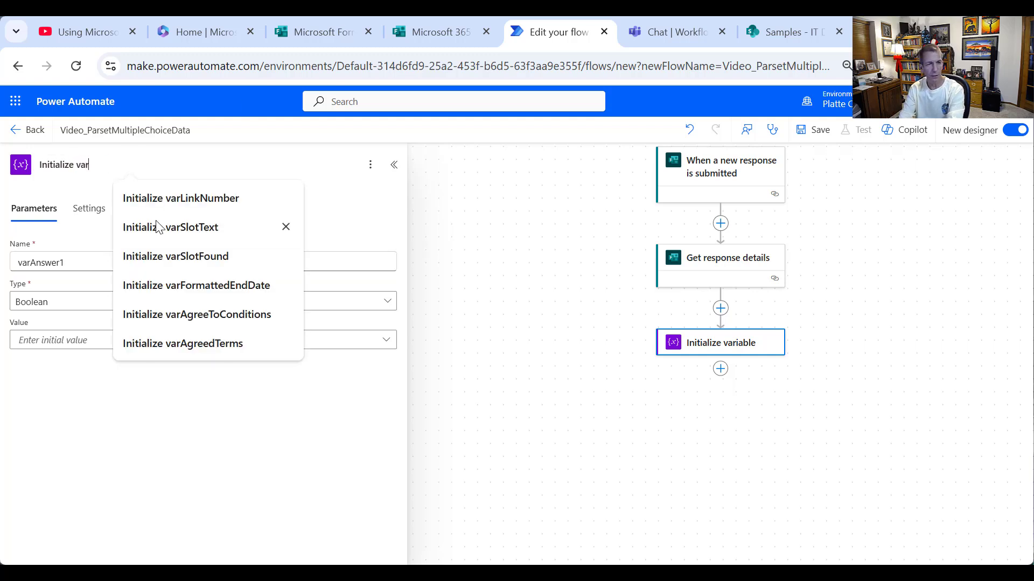
pyautogui.write('Ans')
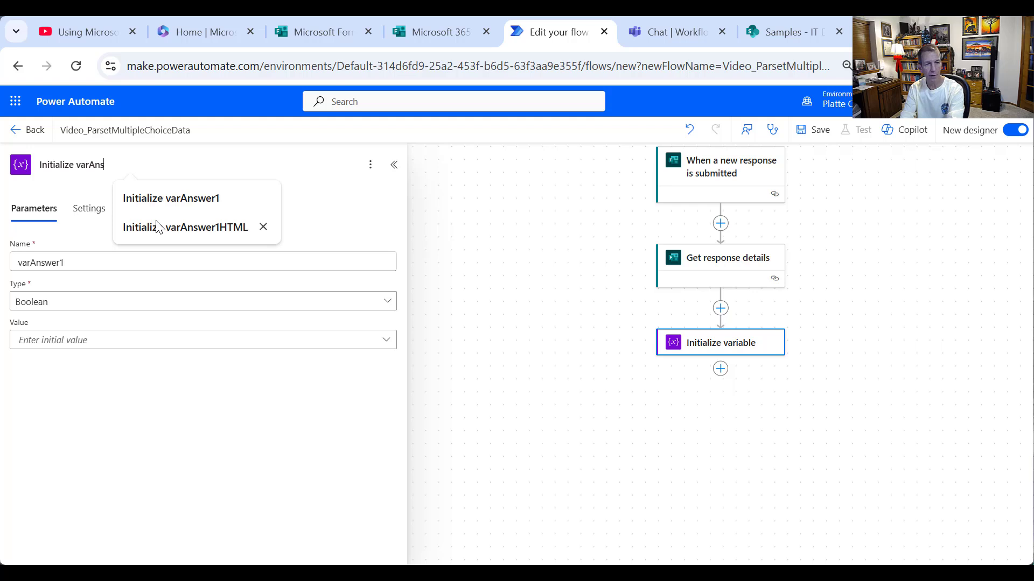
pyautogui.write('wer1')
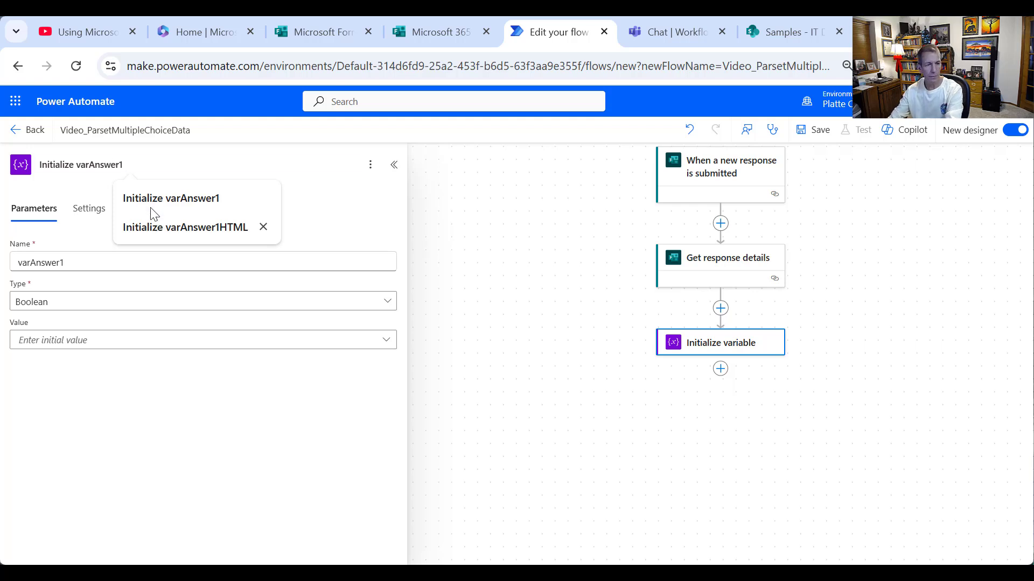
# - Make varAnswer1 a String valued with the 'currently use' products answer
pyautogui.click(107, 309)
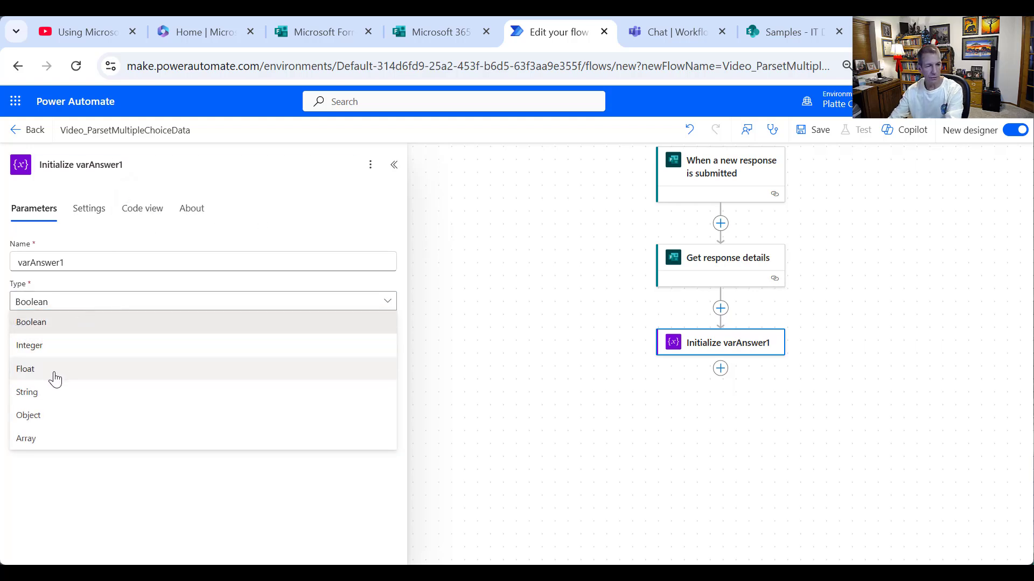
pyautogui.click(52, 398)
pyautogui.click(83, 340)
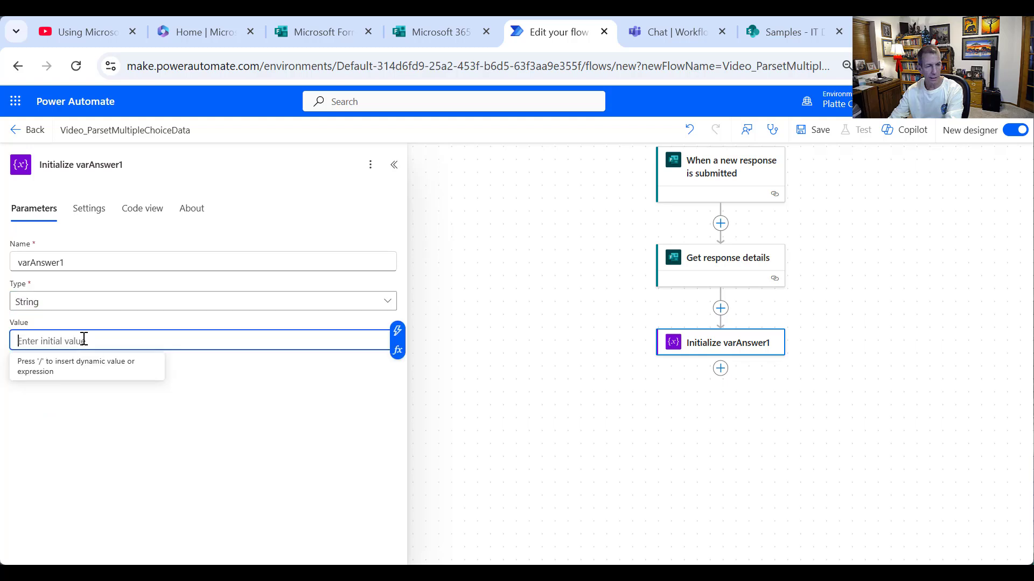
pyautogui.click(398, 330)
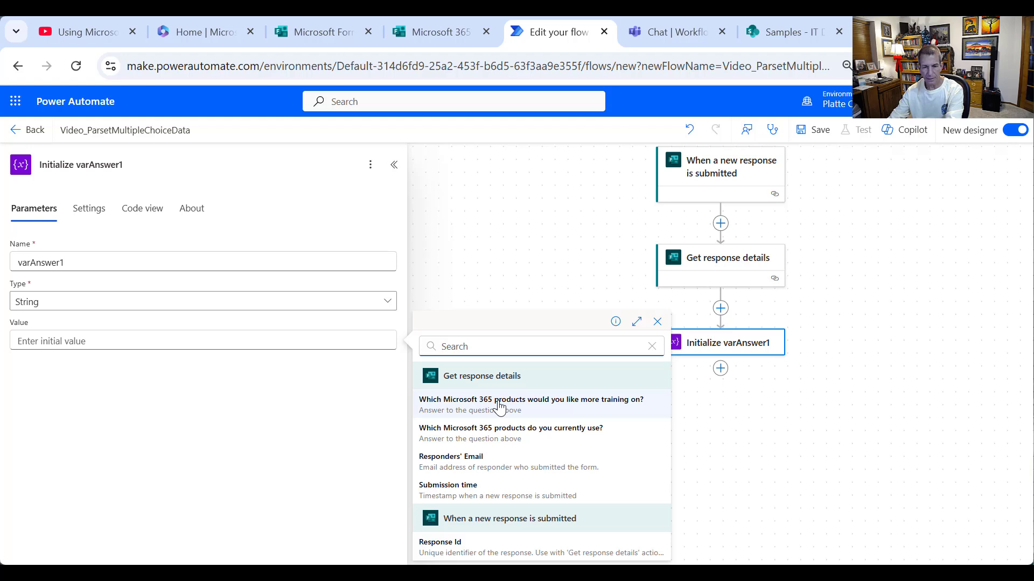
pyautogui.click(491, 432)
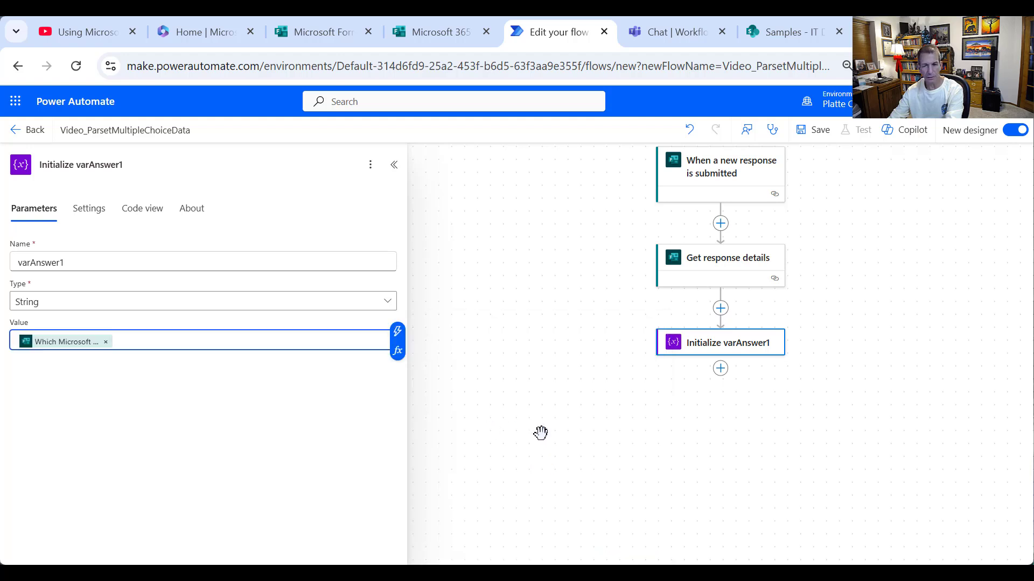
pyautogui.rightClick(752, 351)
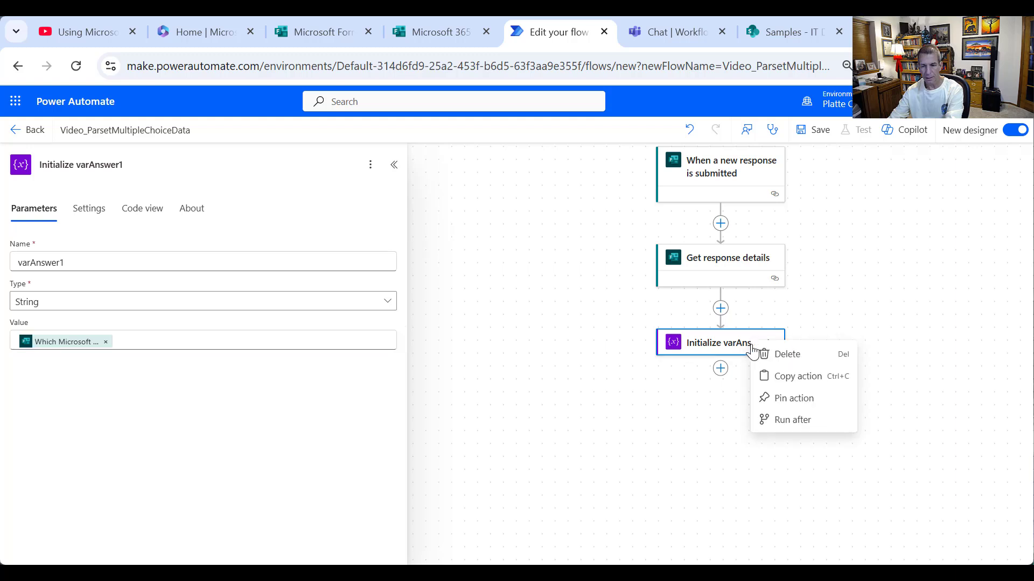
# - Duplicate the varAnswer1 step below itself and rename the copy varAnswer2
pyautogui.click(783, 377)
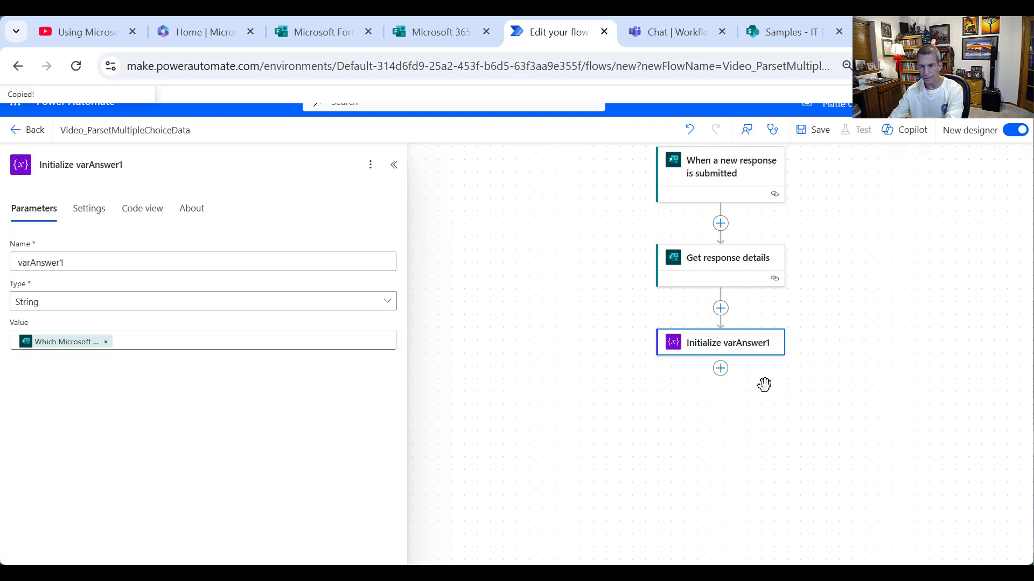
pyautogui.click(720, 370)
pyautogui.click(798, 371)
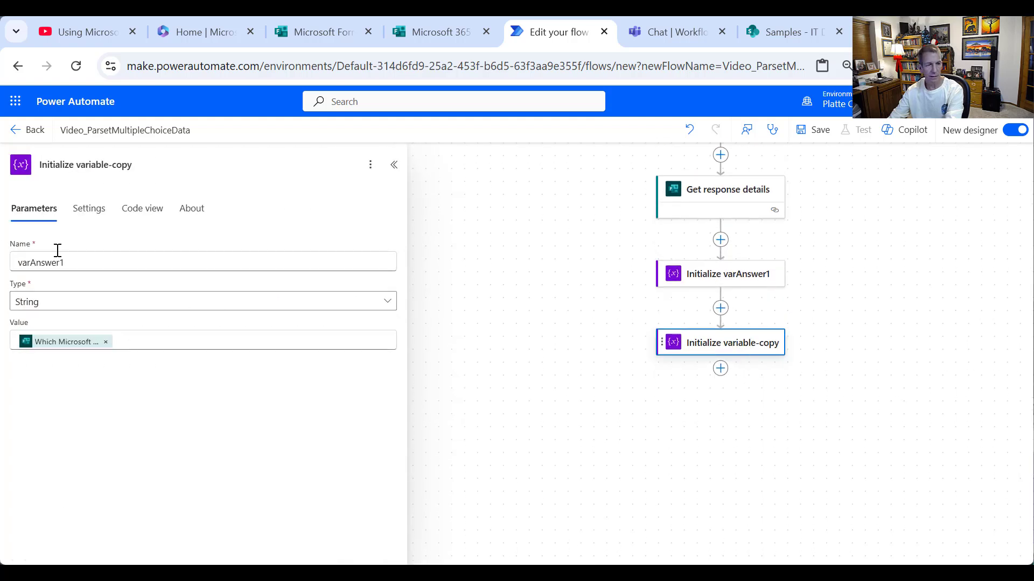
pyautogui.click(86, 256)
pyautogui.press('BackSpace')
pyautogui.write('2')
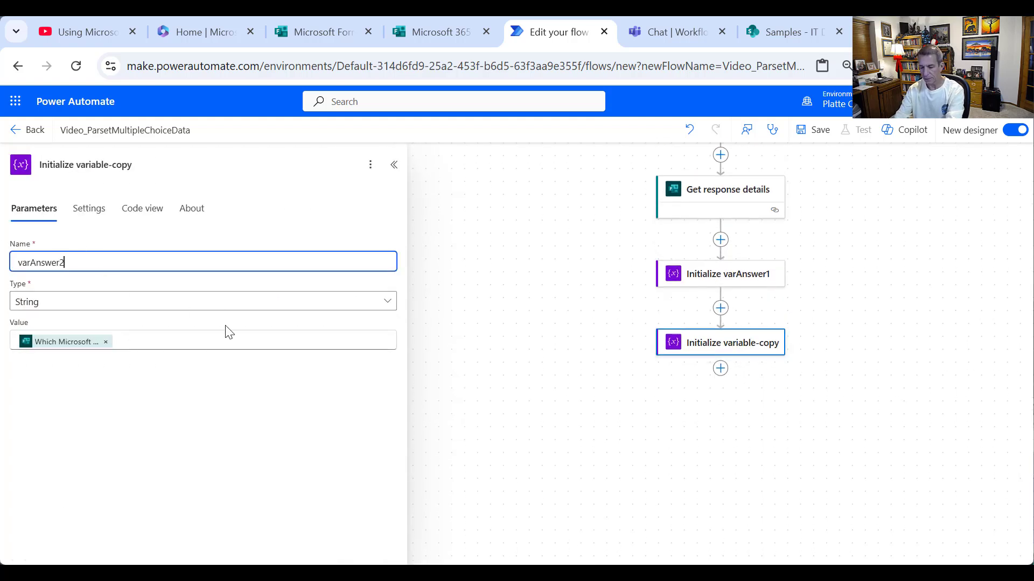
pyautogui.click(79, 163)
pyautogui.moveTo(78, 163); pyautogui.dragTo(489, 238)
pyautogui.write('var')
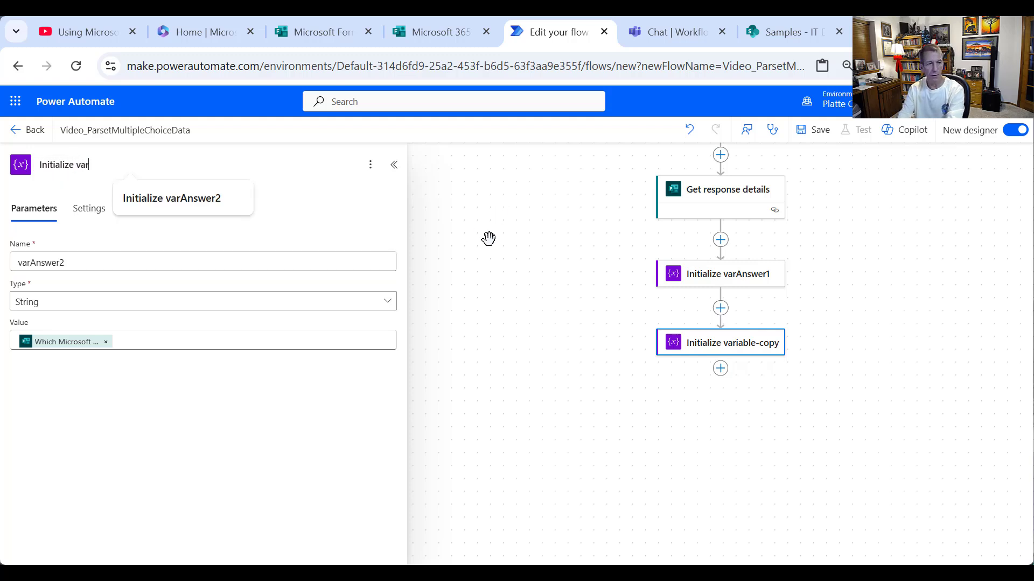
pyautogui.write('Answer2')
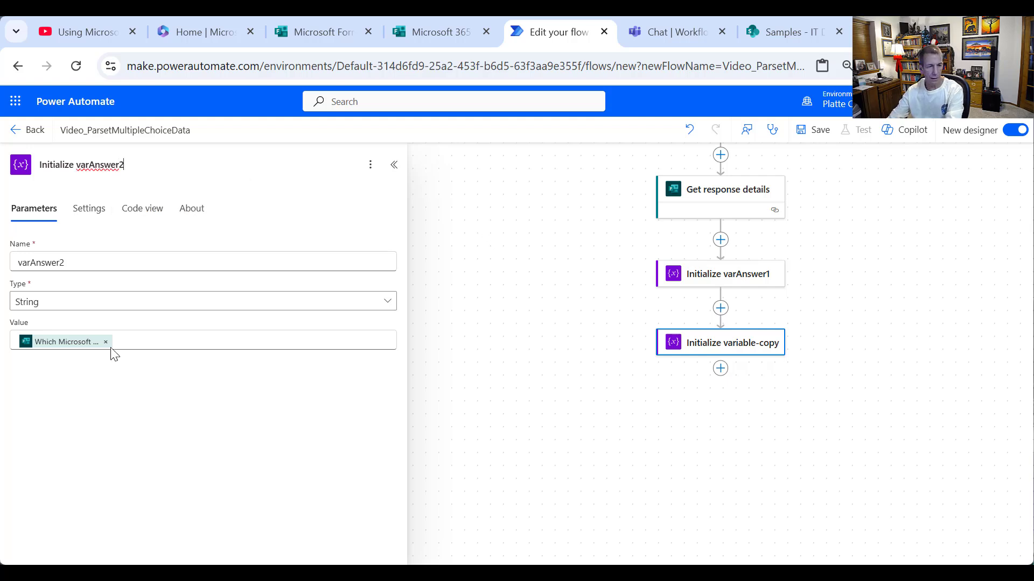
# - Set varAnswer2's value to the training-question answer, save, and return to the details page
pyautogui.click(105, 343)
pyautogui.click(399, 334)
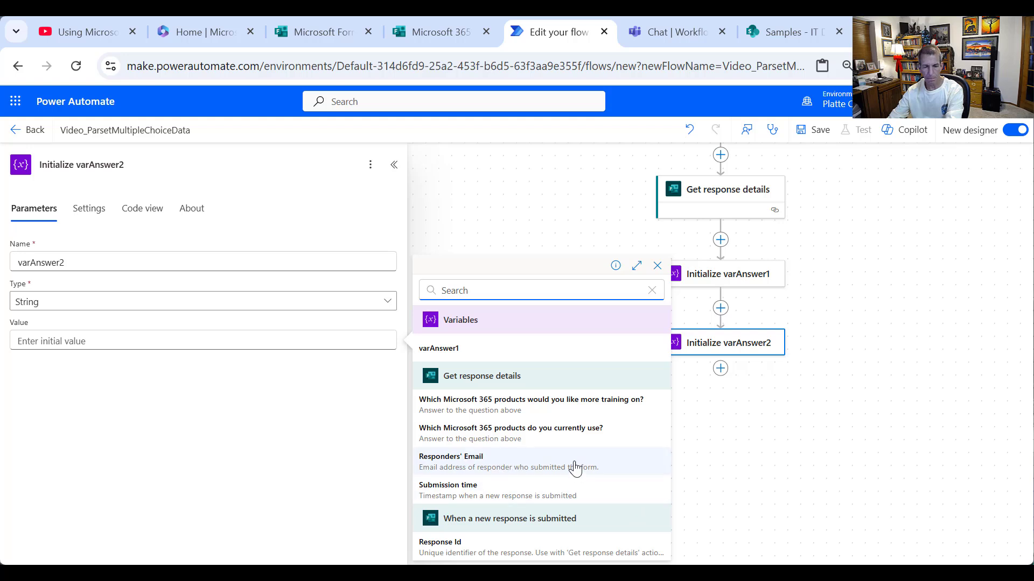
pyautogui.click(572, 408)
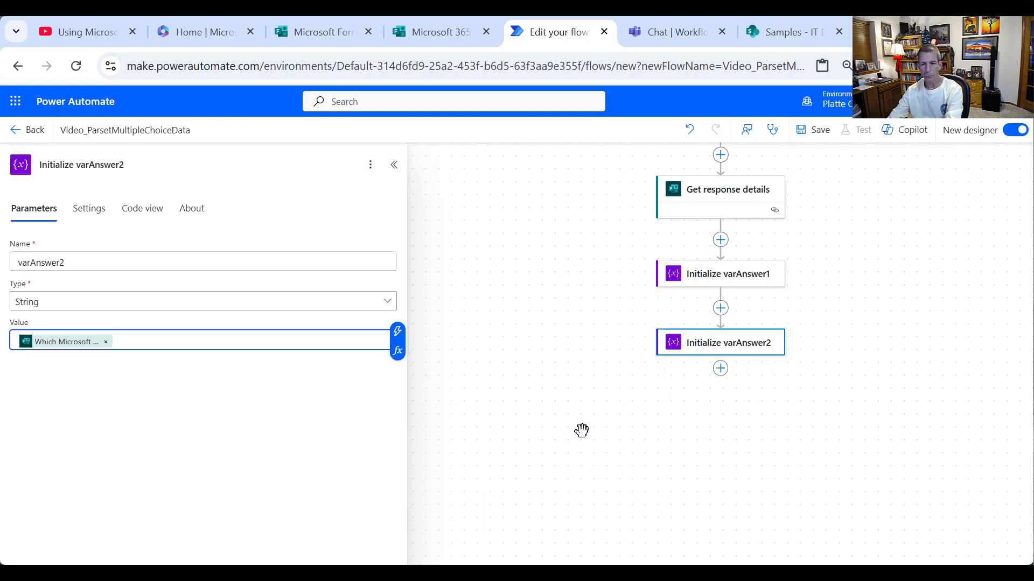
pyautogui.click(818, 134)
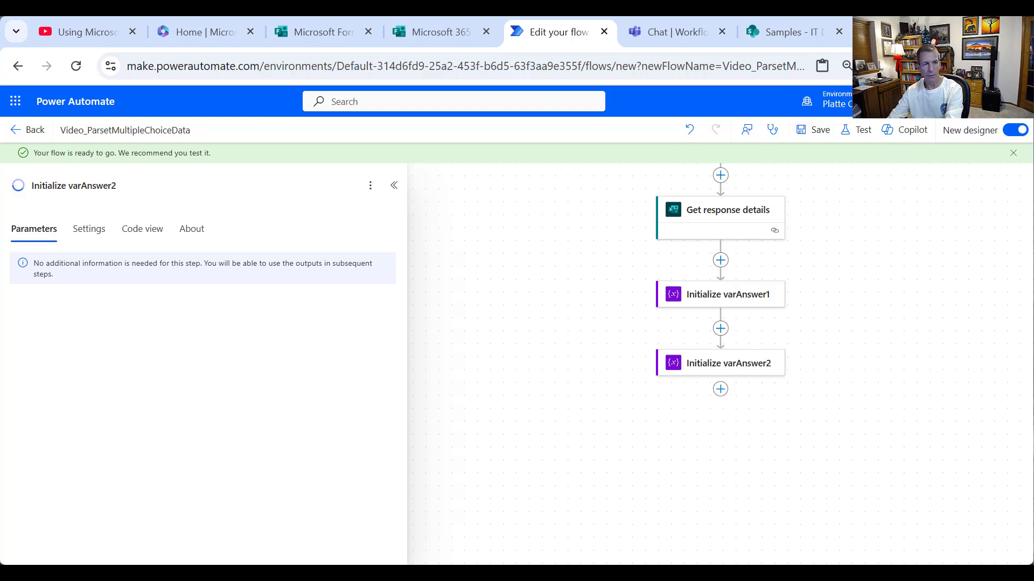
pyautogui.click(27, 130)
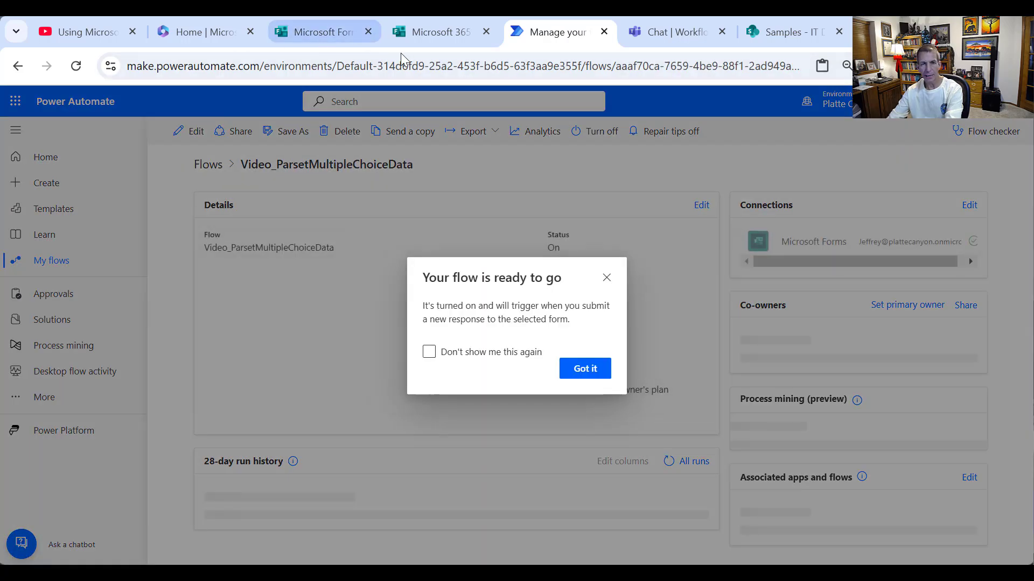
# - In the survey, tick Word, Excel, PowerPoint, Outlook, Teams, OneNote, SharePoint and OneDrive as current products
pyautogui.click(435, 35)
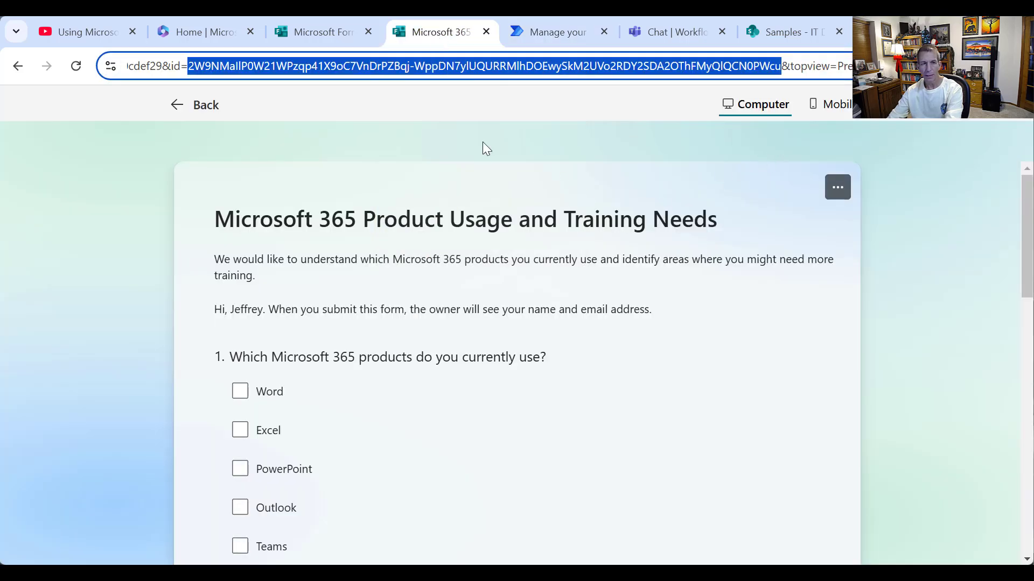
pyautogui.scroll(-3, 478, 307)
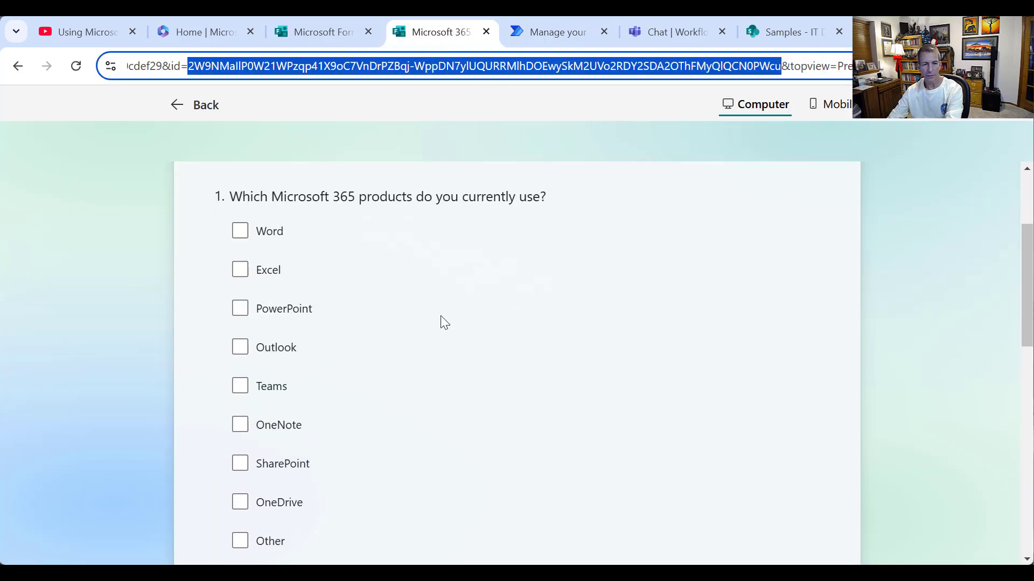
pyautogui.click(242, 232)
pyautogui.click(240, 271)
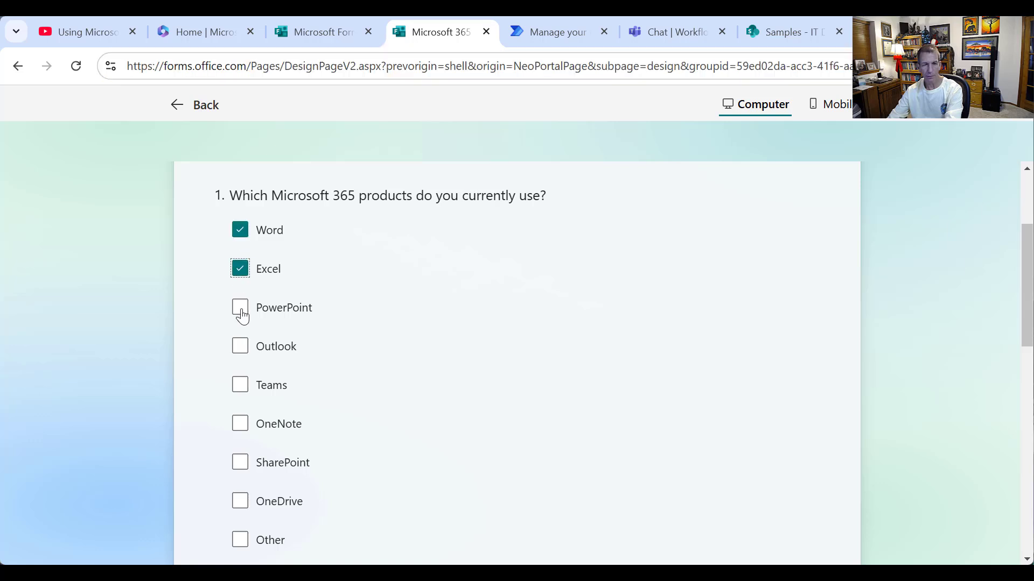
pyautogui.click(242, 314)
pyautogui.click(241, 349)
pyautogui.click(240, 389)
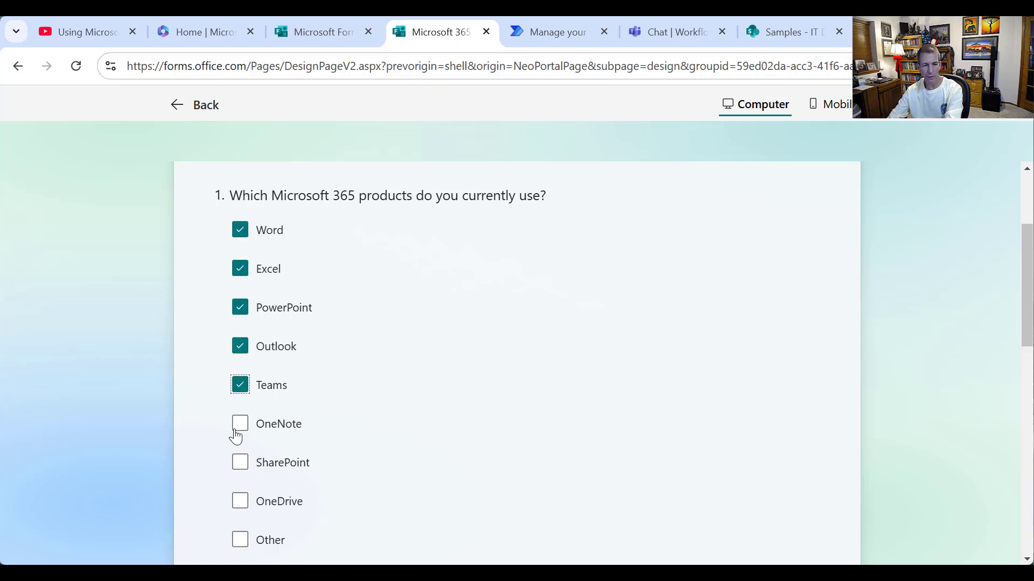
pyautogui.click(239, 430)
pyautogui.click(241, 469)
pyautogui.click(239, 503)
# - Choose Teams, OneNote and OneDrive for training, submit the response, and return to the flow
pyautogui.scroll(-7, 372, 436)
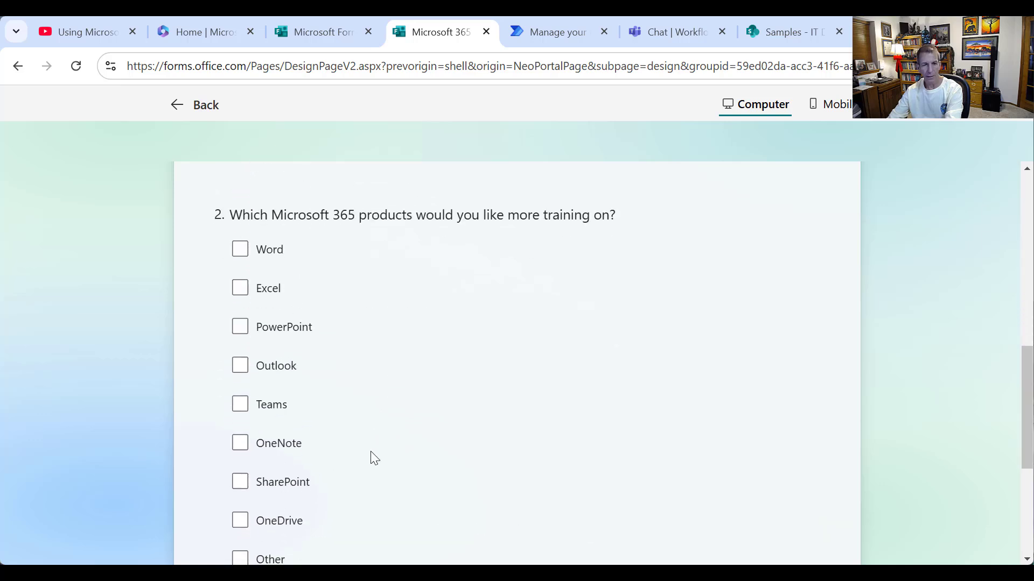
pyautogui.click(240, 408)
pyautogui.click(241, 448)
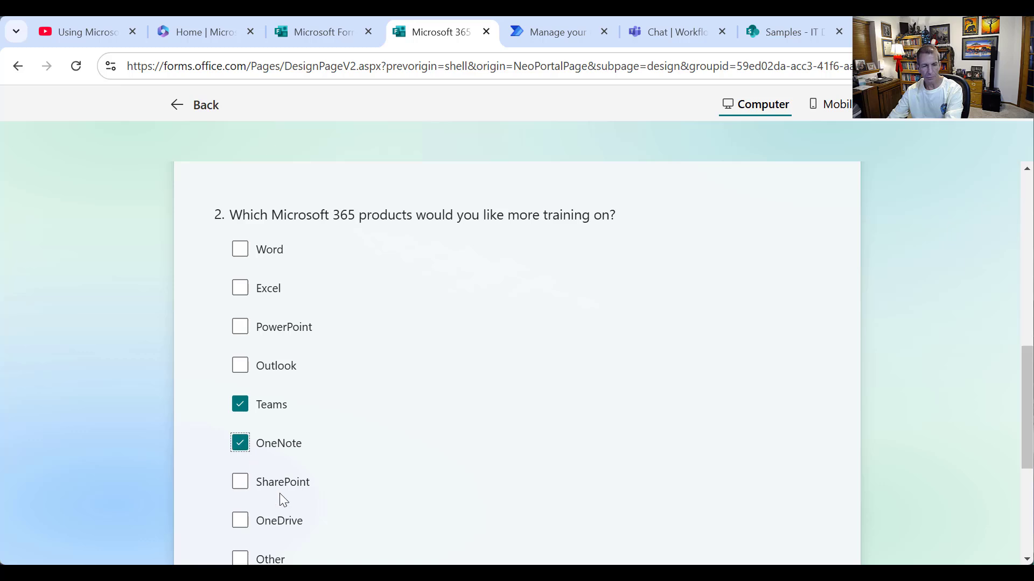
pyautogui.click(240, 522)
pyautogui.scroll(-4, 599, 474)
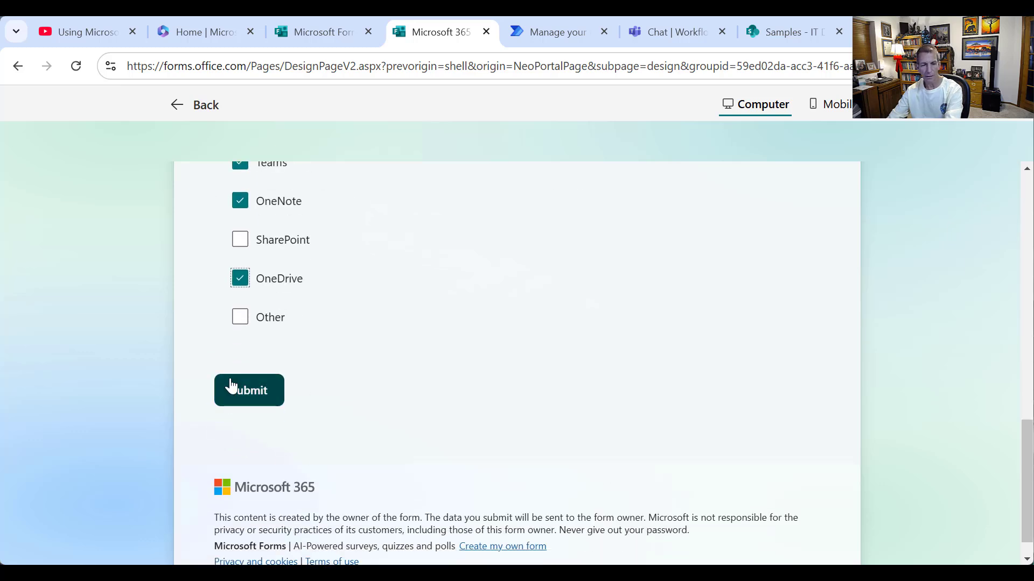
pyautogui.click(252, 402)
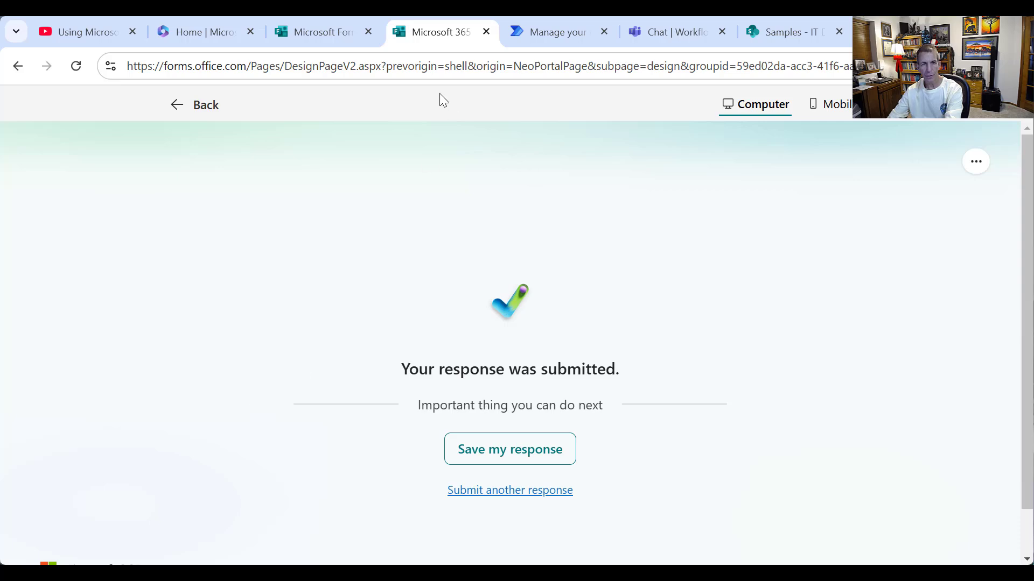
pyautogui.click(571, 34)
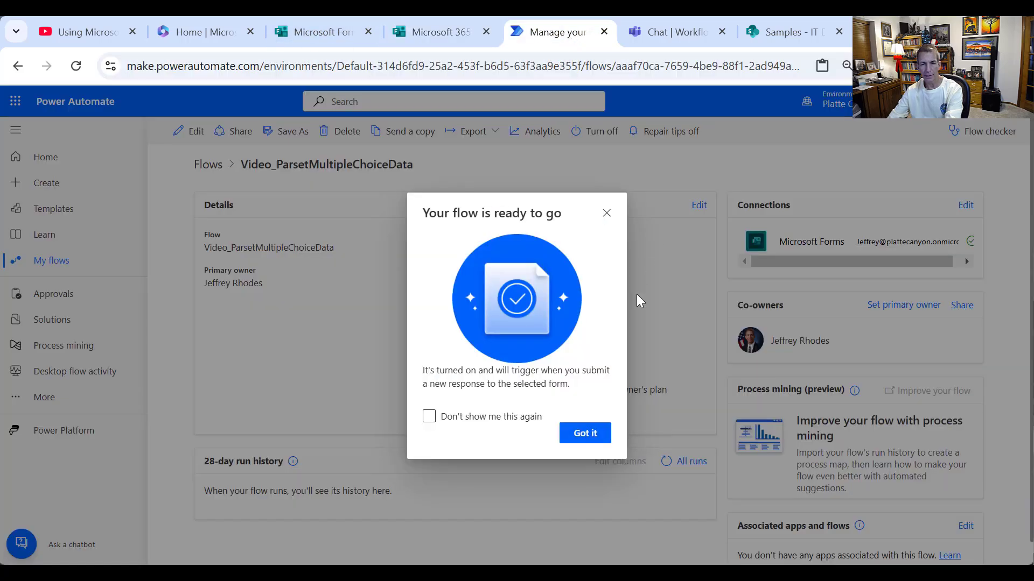
# - Reload the flow page, open the latest successful run, and view varAnswer1's bracketed product list
pyautogui.click(604, 436)
pyautogui.rightClick(420, 375)
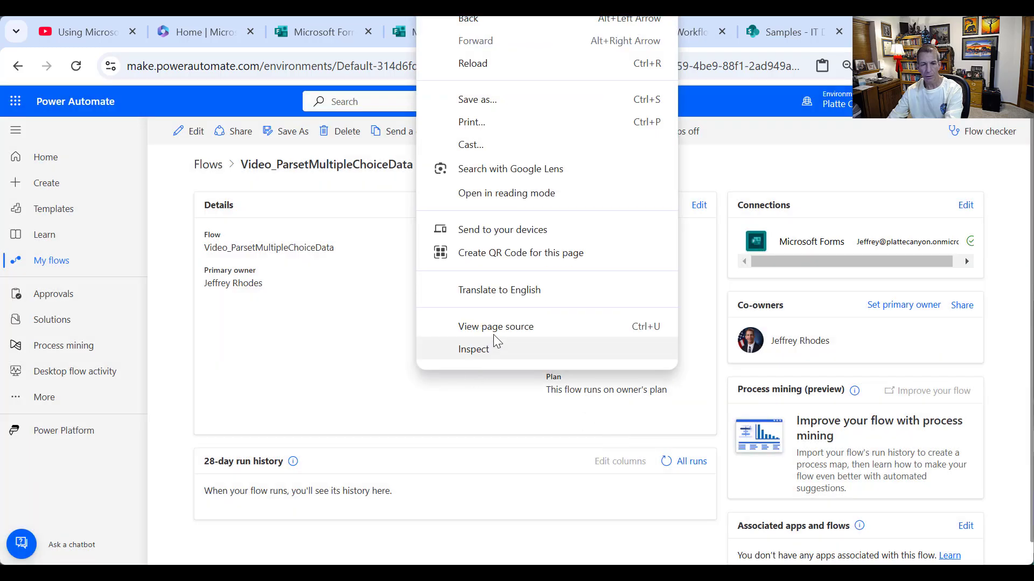
pyautogui.click(477, 65)
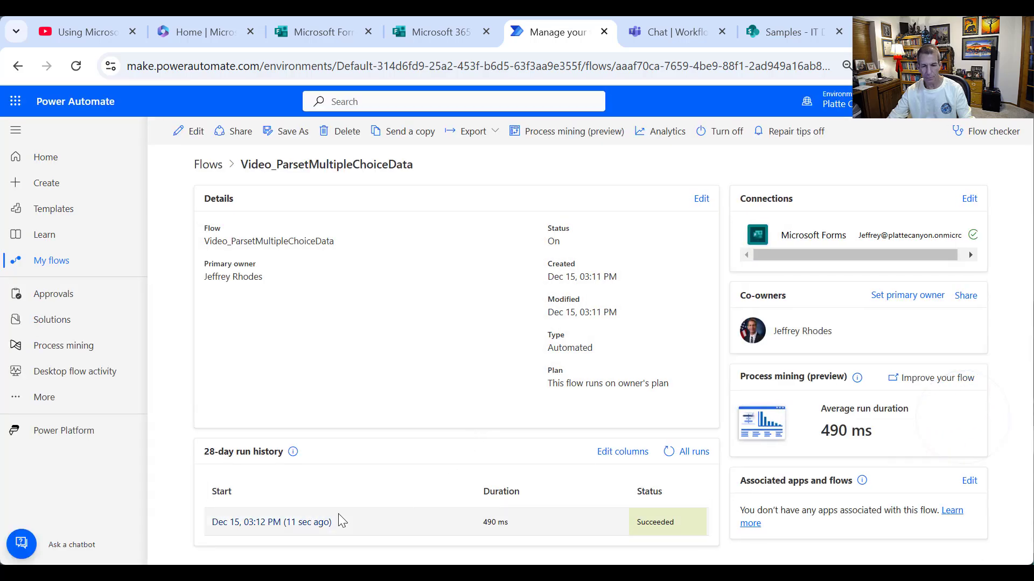
pyautogui.click(284, 523)
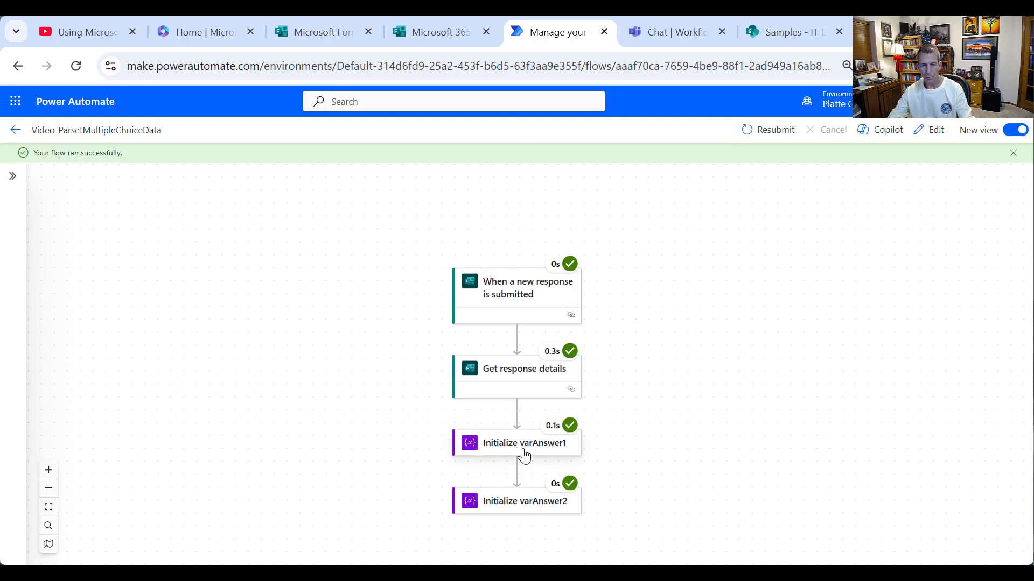
pyautogui.click(526, 455)
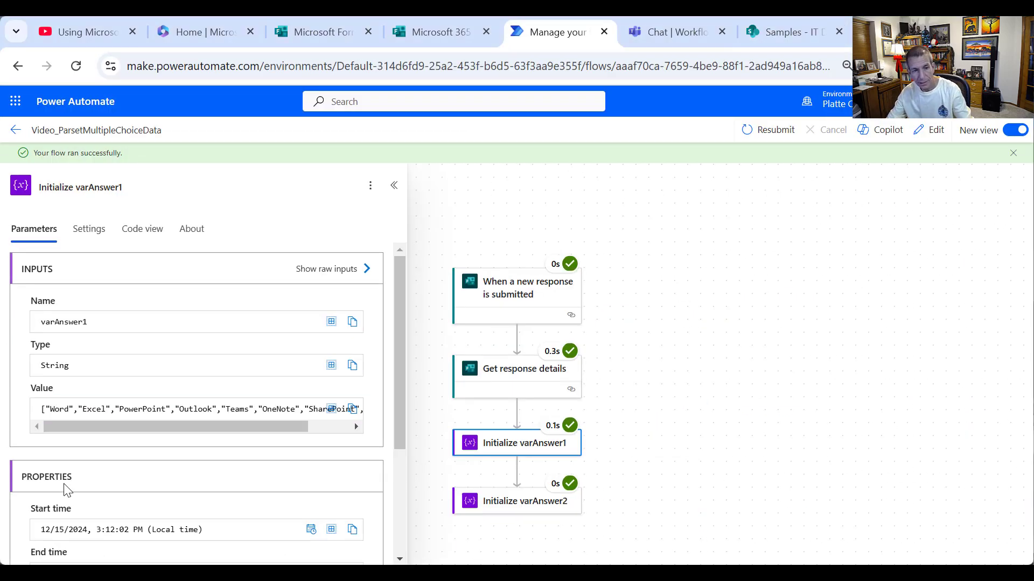
# - Switch to the Samples - IT Demographics list to see its bracketed multi-choice values
pyautogui.click(790, 32)
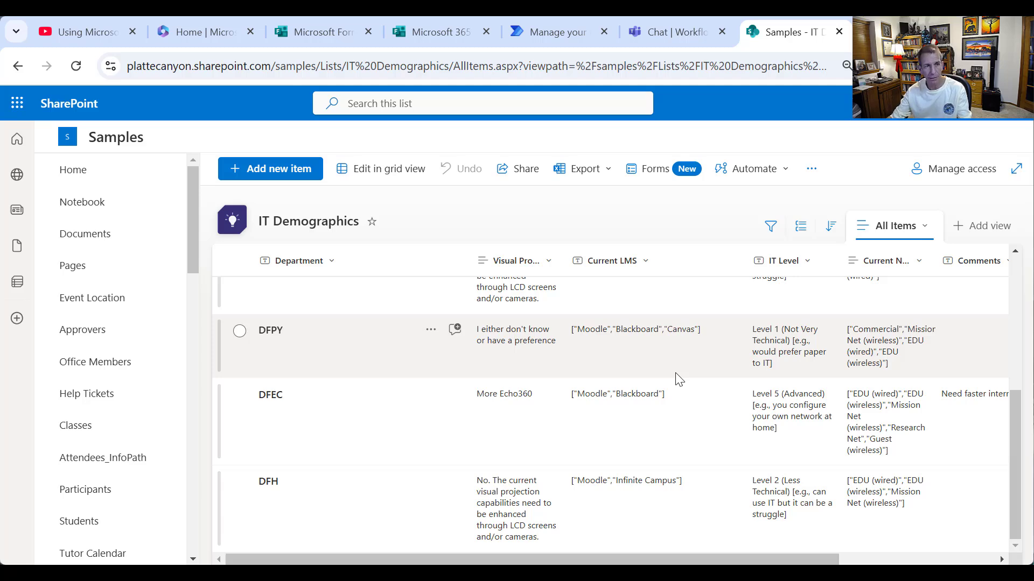
# - Leave the run details and reopen the flow in the designer, down to the variable steps
pyautogui.click(564, 32)
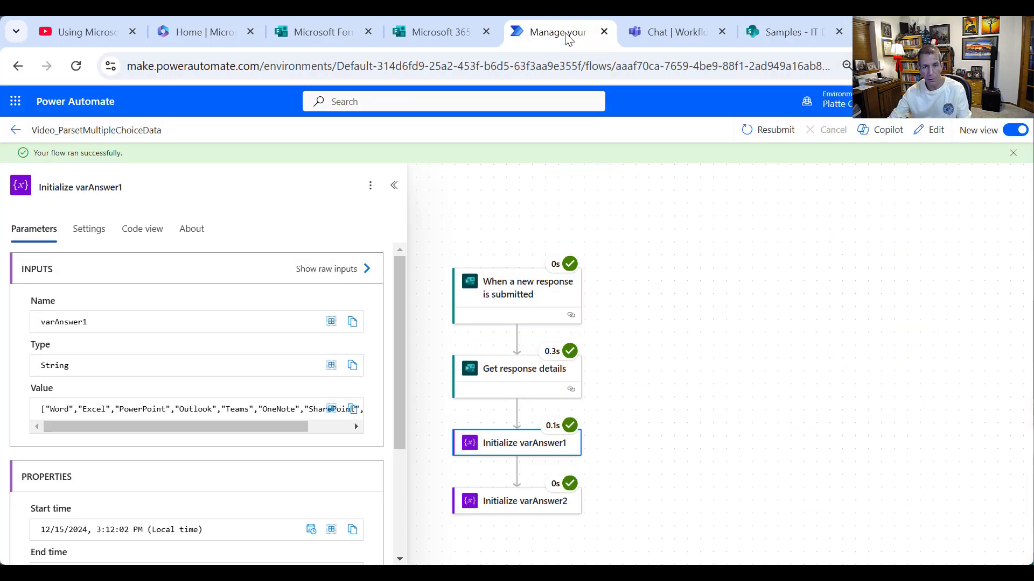
pyautogui.click(395, 186)
pyautogui.scroll(-2, 645, 341)
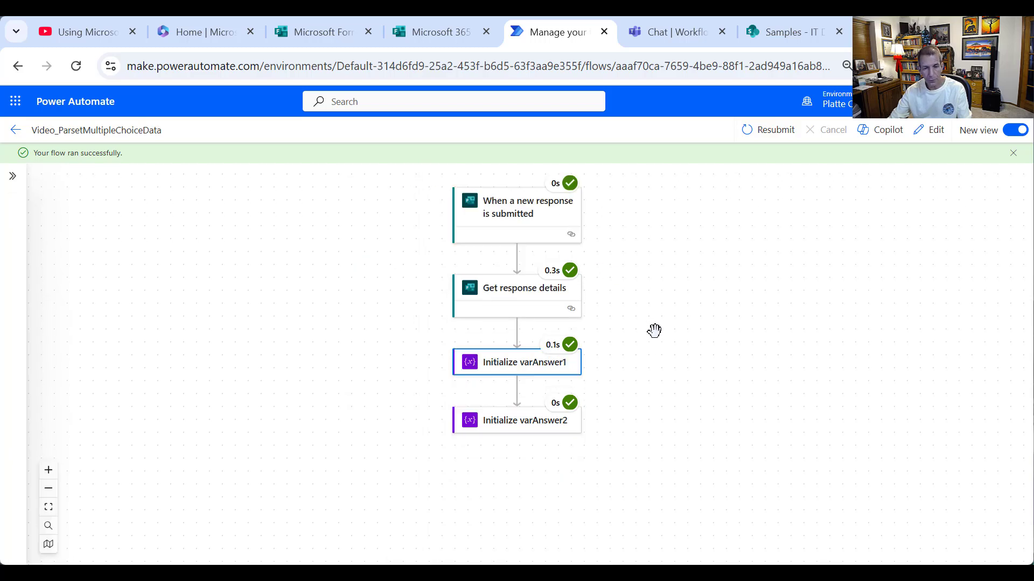
pyautogui.click(934, 131)
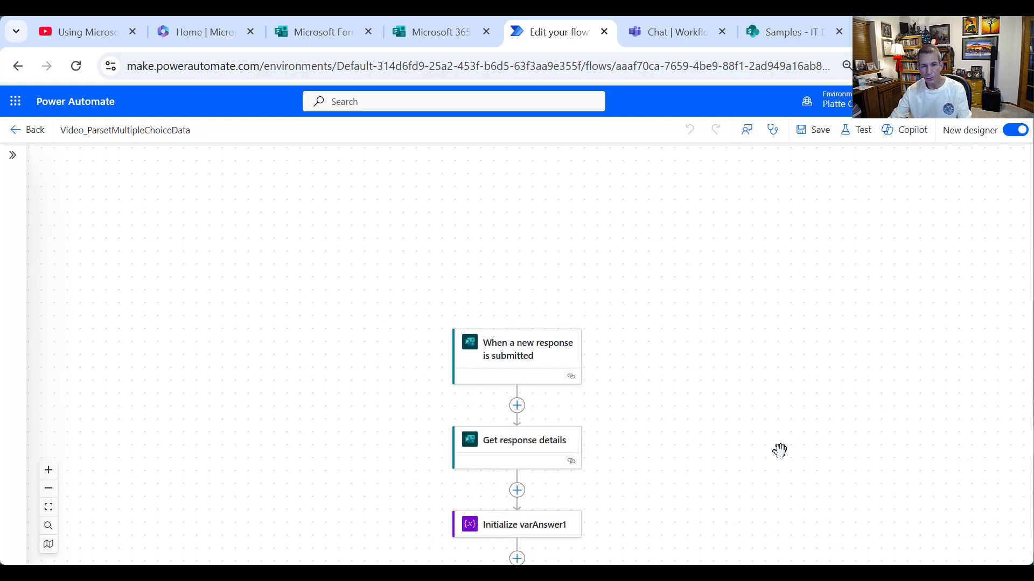
pyautogui.scroll(-3, 702, 417)
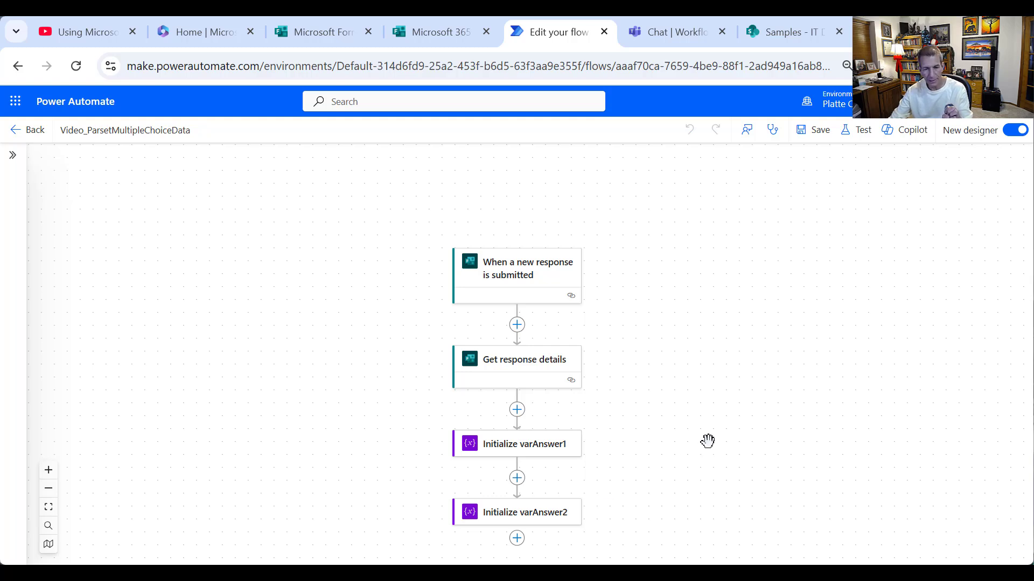
pyautogui.scroll(-3, 703, 441)
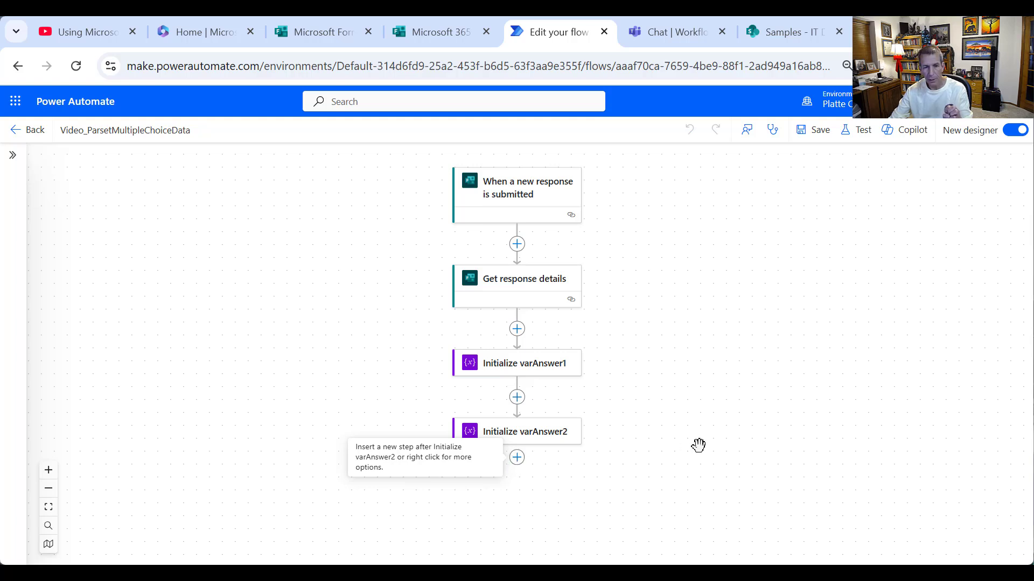
# - Clear varAnswer1's initial value and change its type to Array
pyautogui.click(541, 372)
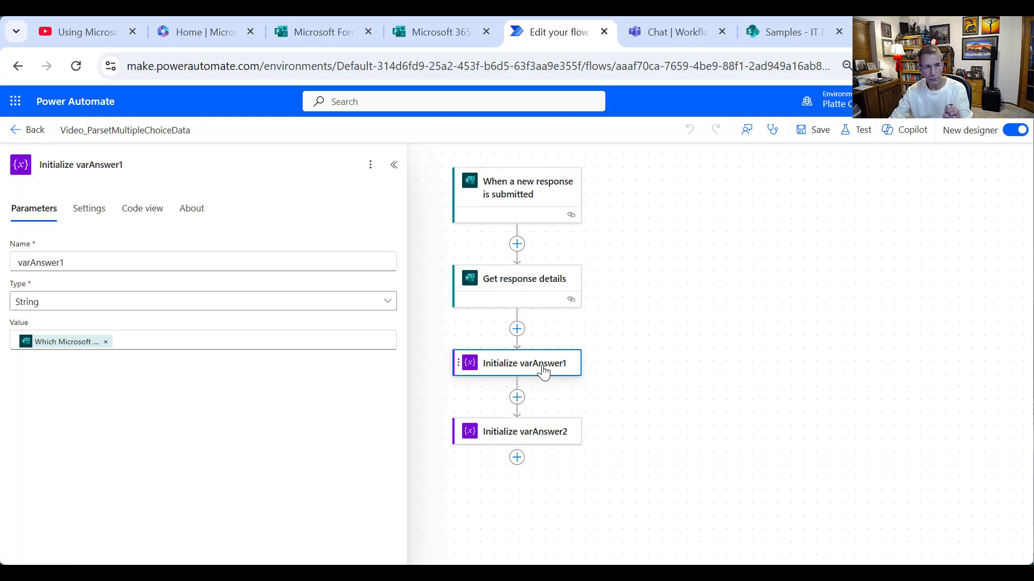
pyautogui.click(106, 342)
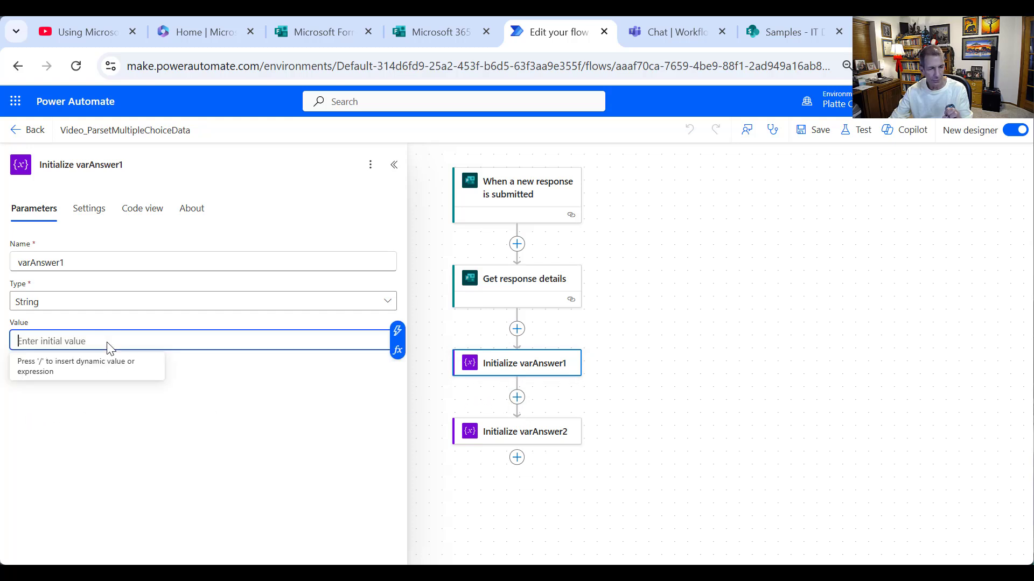
pyautogui.click(104, 302)
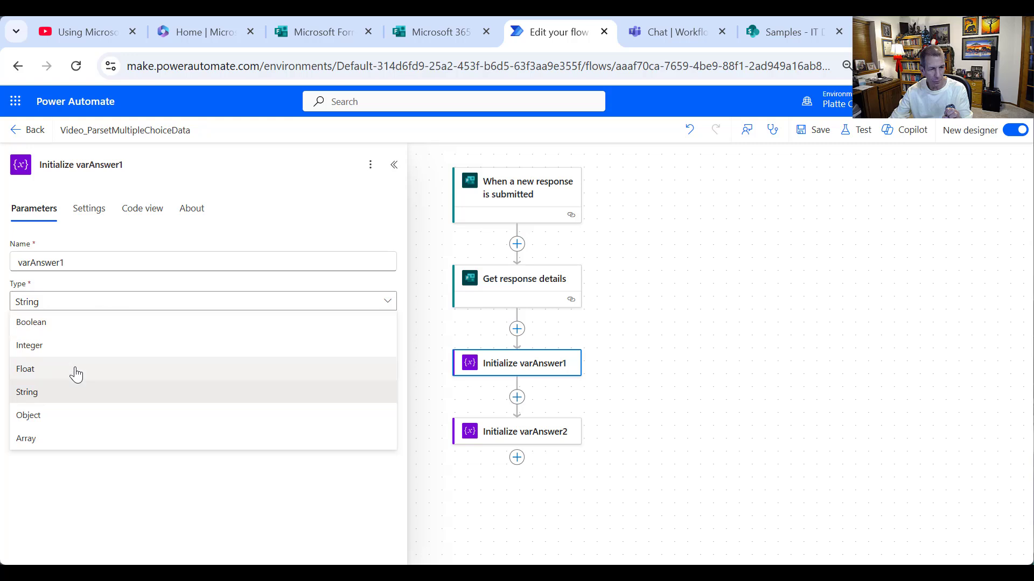
pyautogui.click(61, 439)
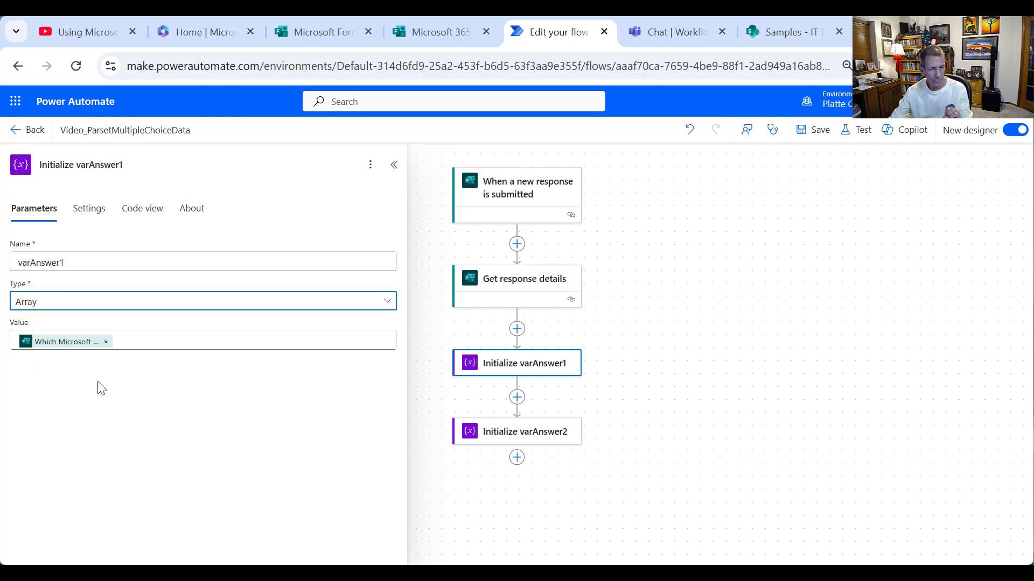
pyautogui.click(109, 348)
pyautogui.click(106, 343)
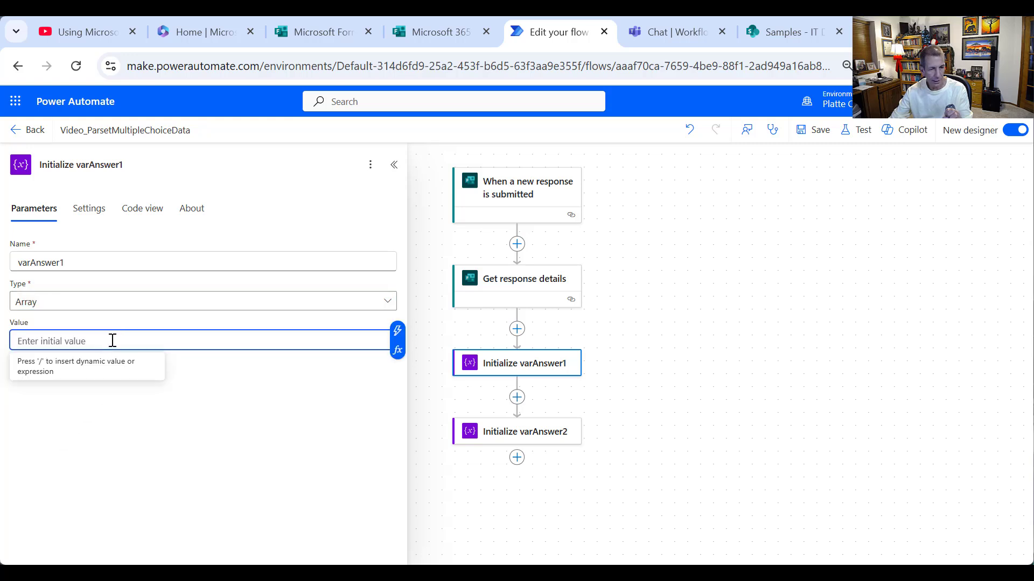
# - Begin a json( expression for varAnswer1's value in the expression editor
pyautogui.click(397, 330)
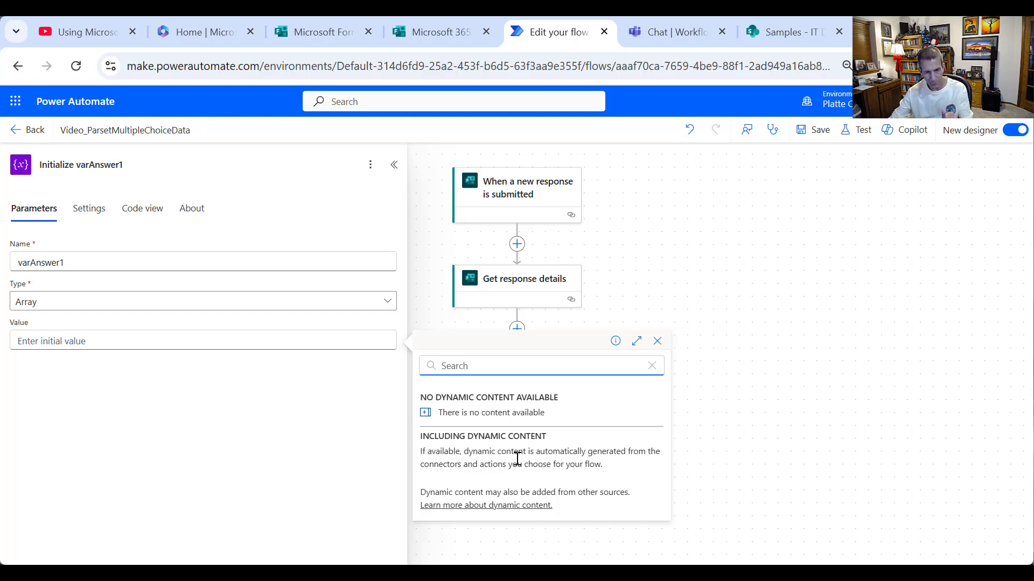
pyautogui.click(338, 337)
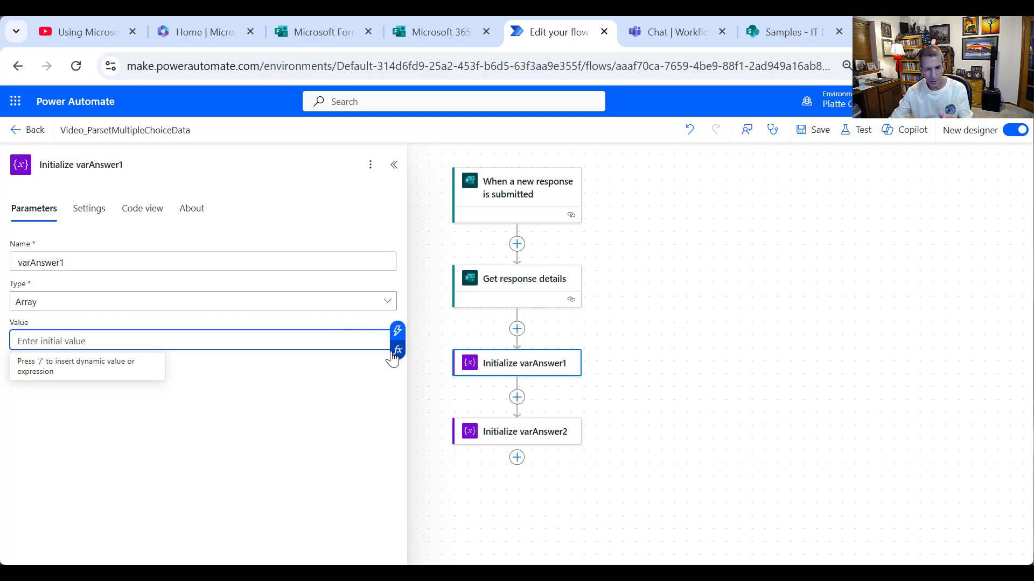
pyautogui.click(398, 350)
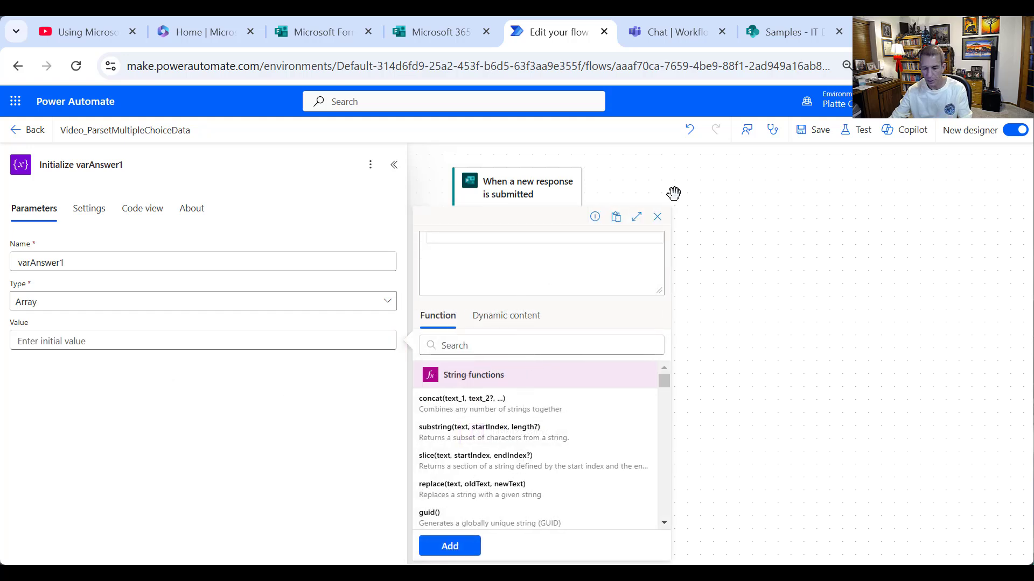
pyautogui.write('json')
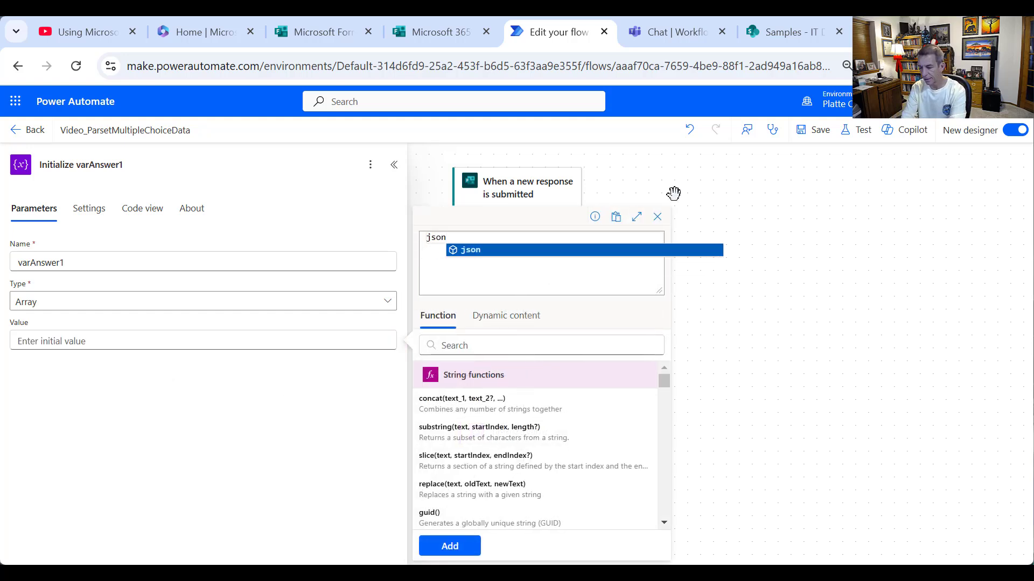
pyautogui.write('(')
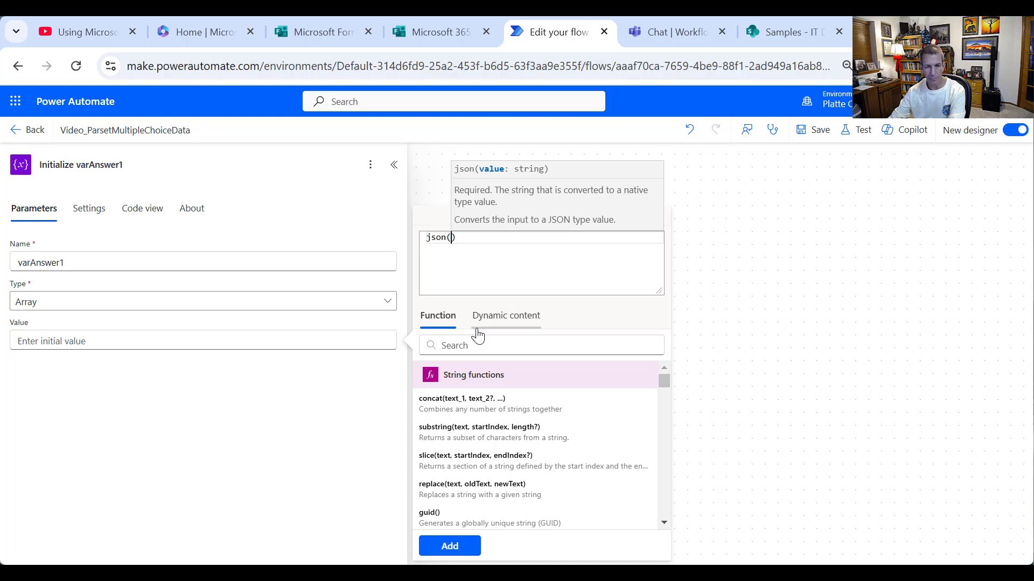
pyautogui.click(491, 316)
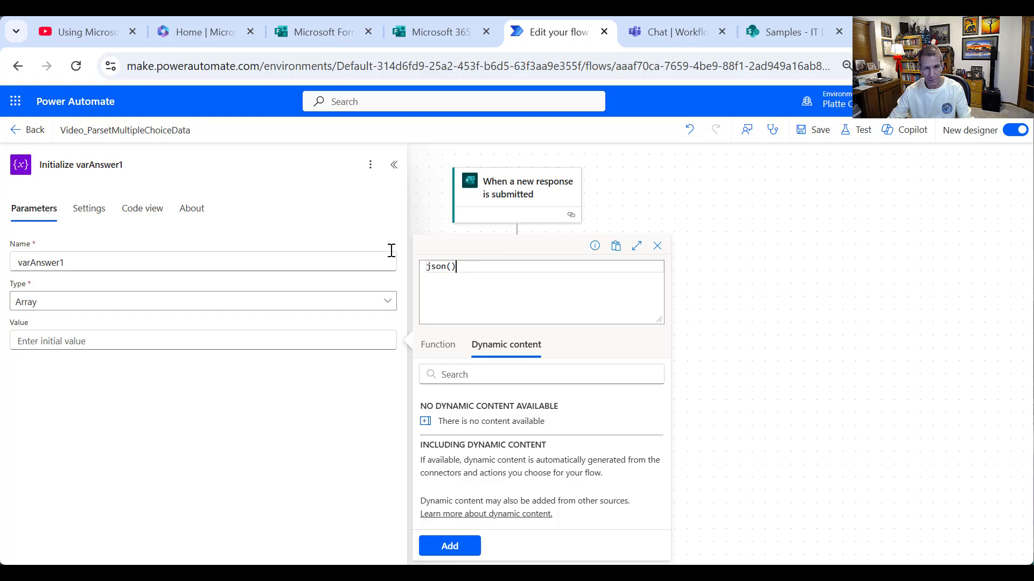
pyautogui.hotkey('ctrl', 'a')
# - Set varAnswer1's value to json() of the 'products currently used' answer and save the flow
pyautogui.click(657, 245)
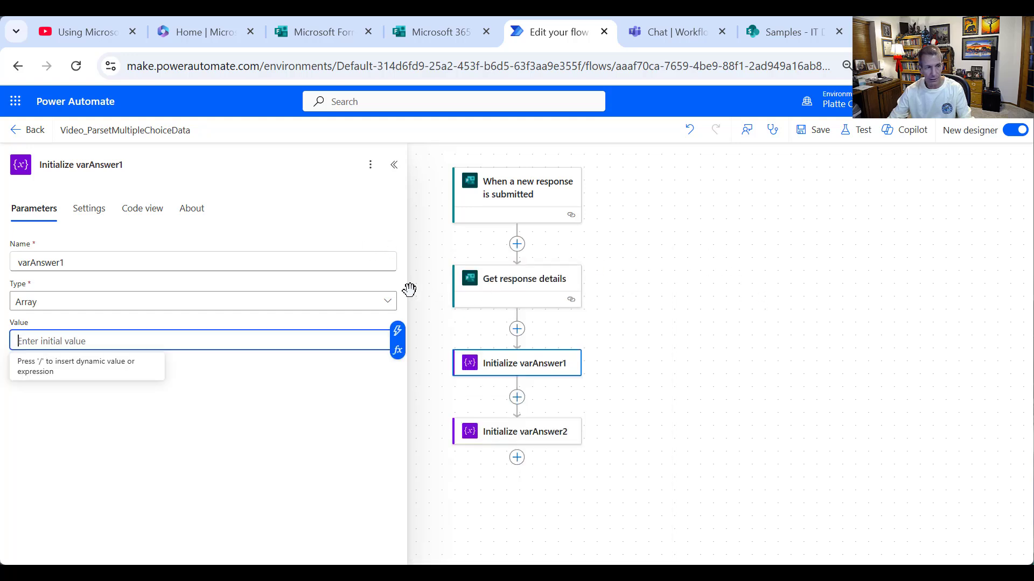
pyautogui.click(228, 304)
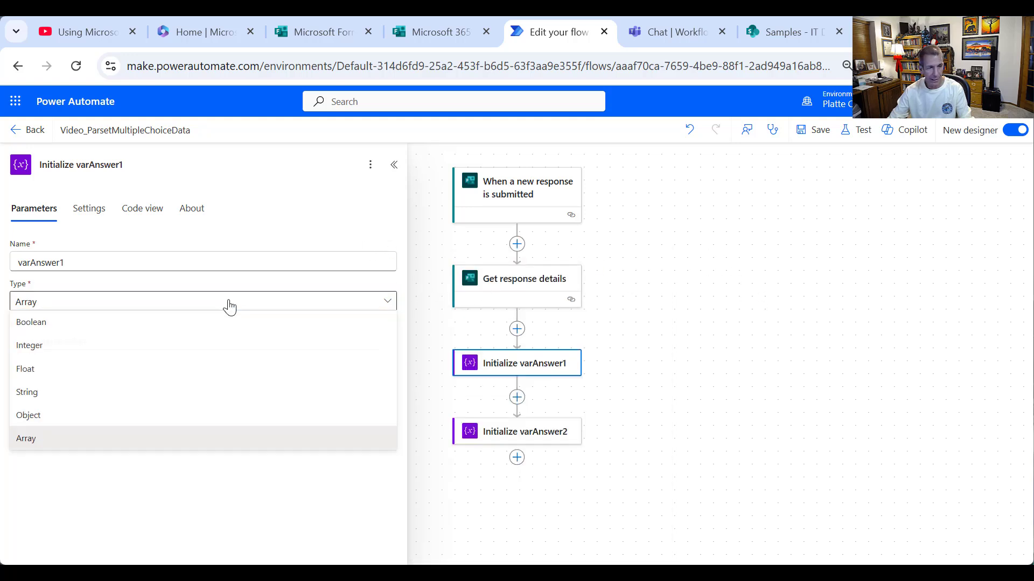
pyautogui.click(67, 399)
pyautogui.click(105, 348)
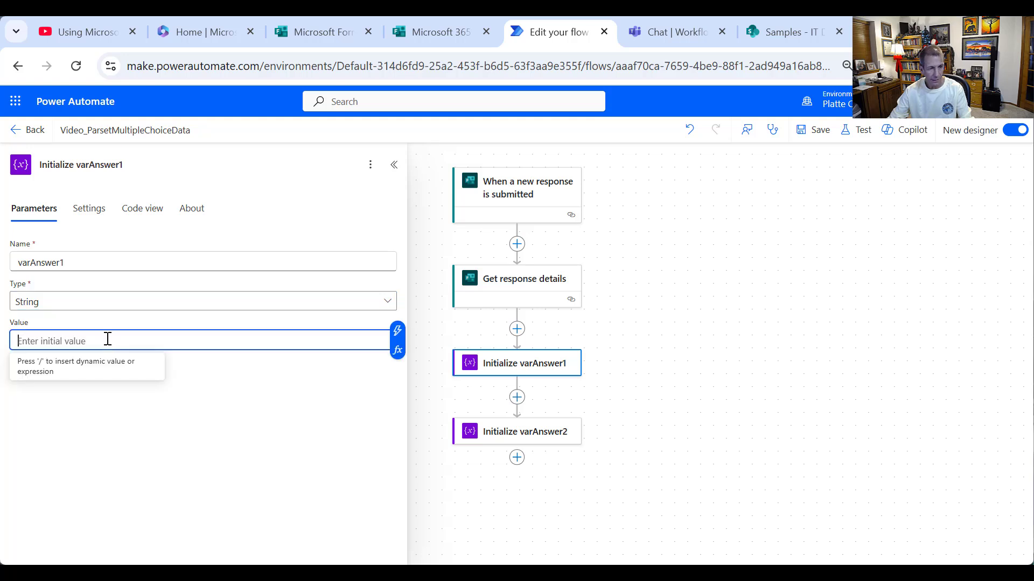
pyautogui.click(398, 351)
pyautogui.write('js')
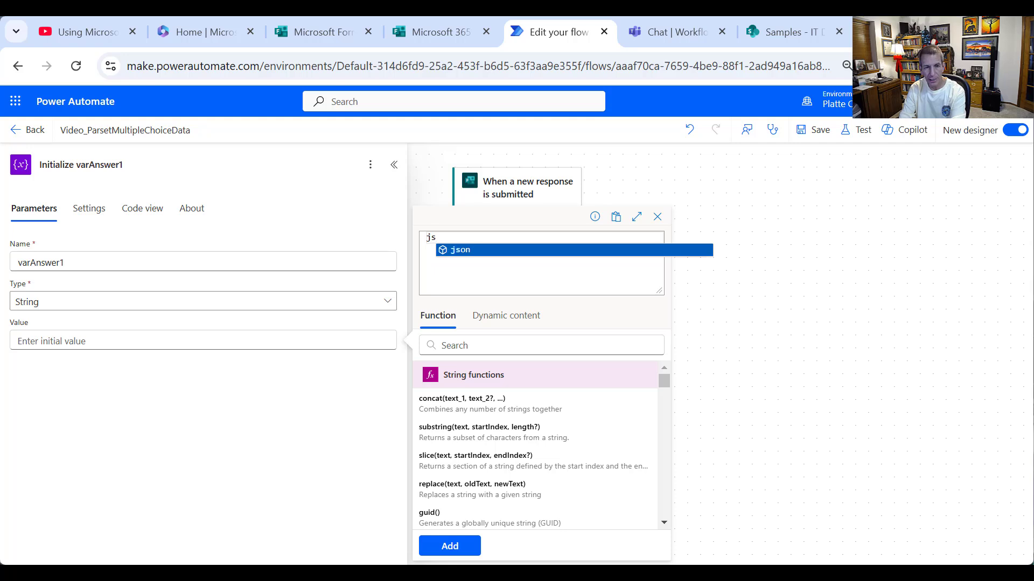
pyautogui.write('on(')
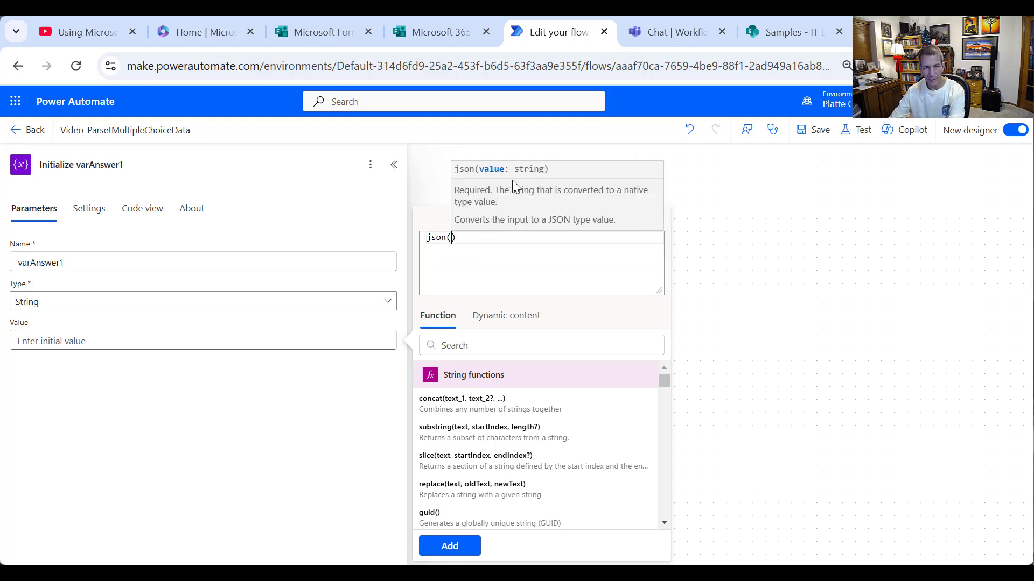
pyautogui.click(510, 318)
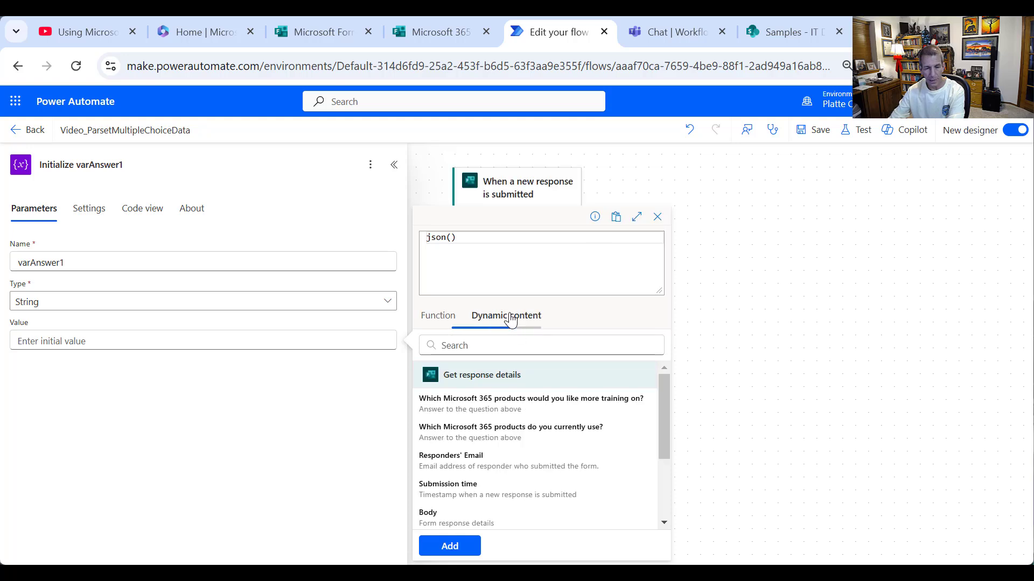
pyautogui.click(538, 439)
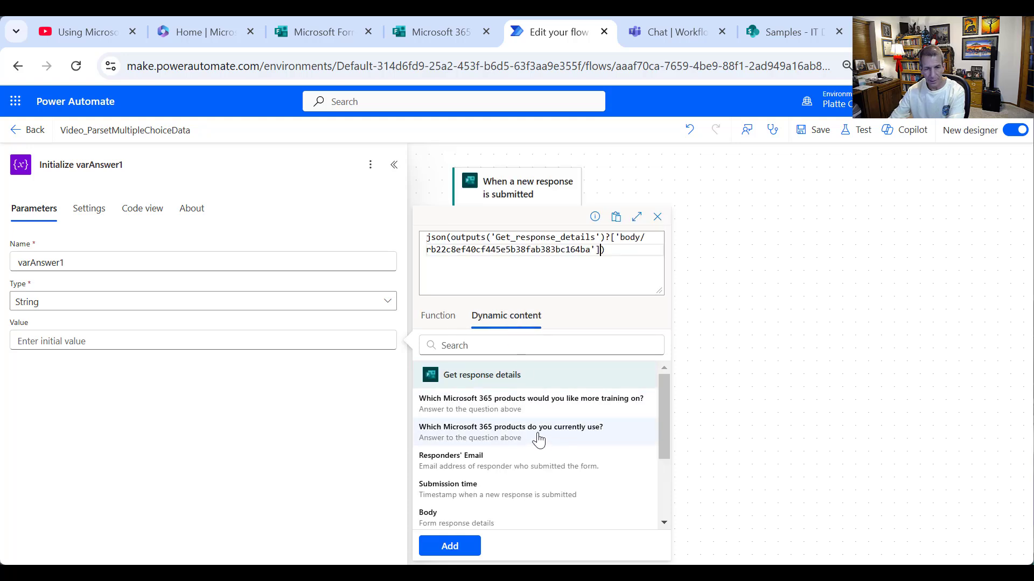
pyautogui.click(464, 547)
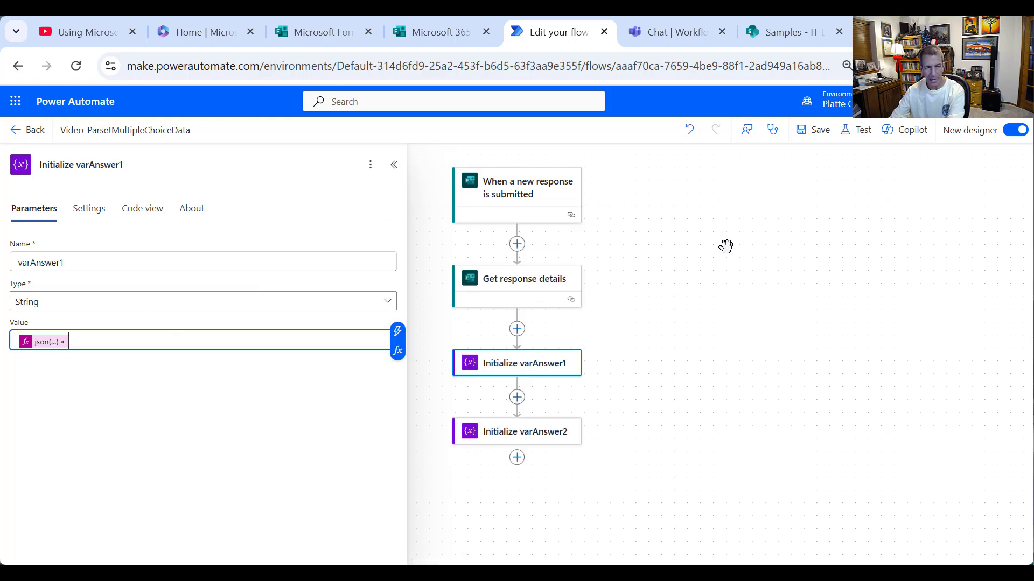
pyautogui.click(819, 132)
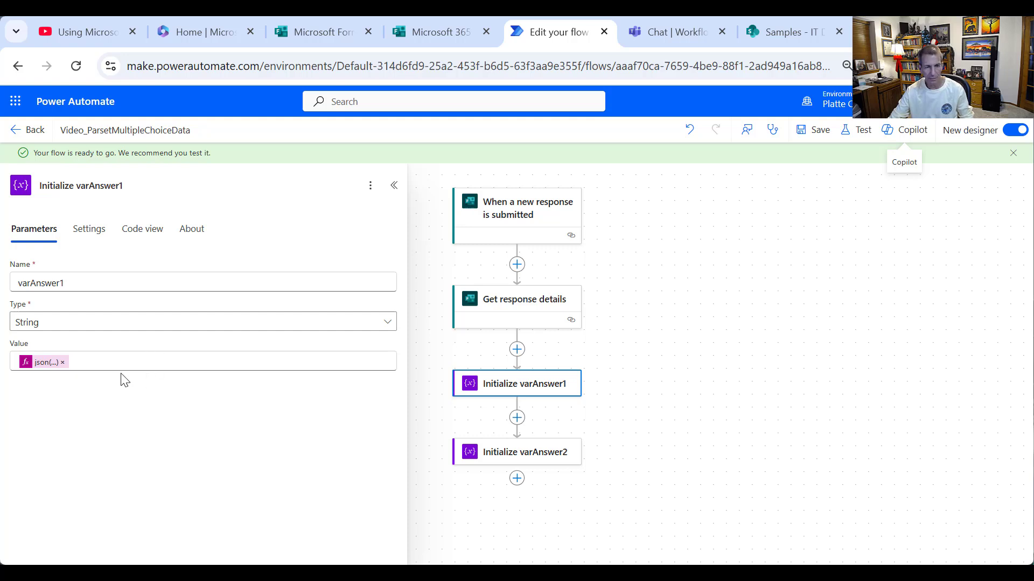
# - Change varAnswer1's type to Array and save the flow again
pyautogui.click(124, 326)
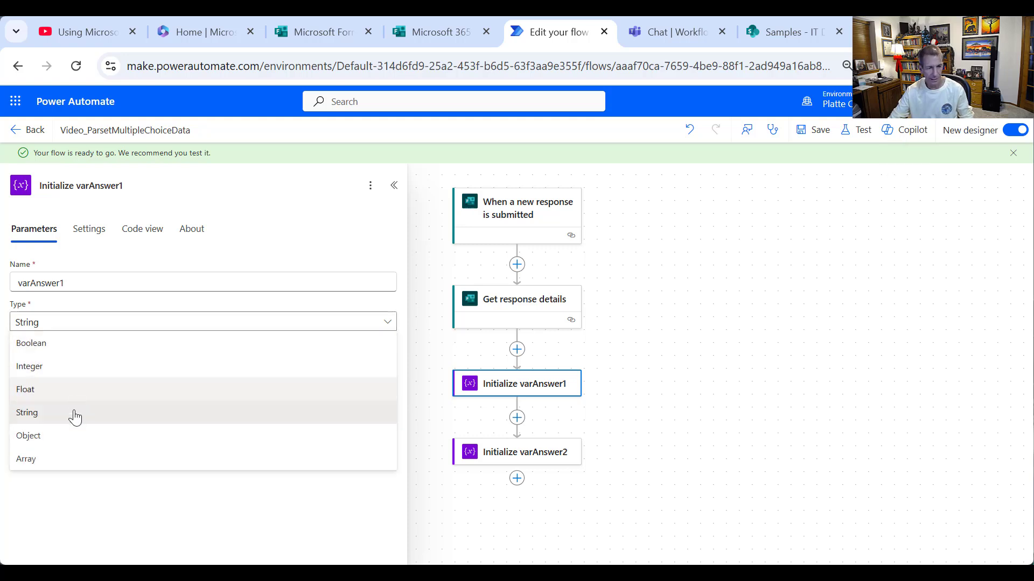
pyautogui.click(53, 460)
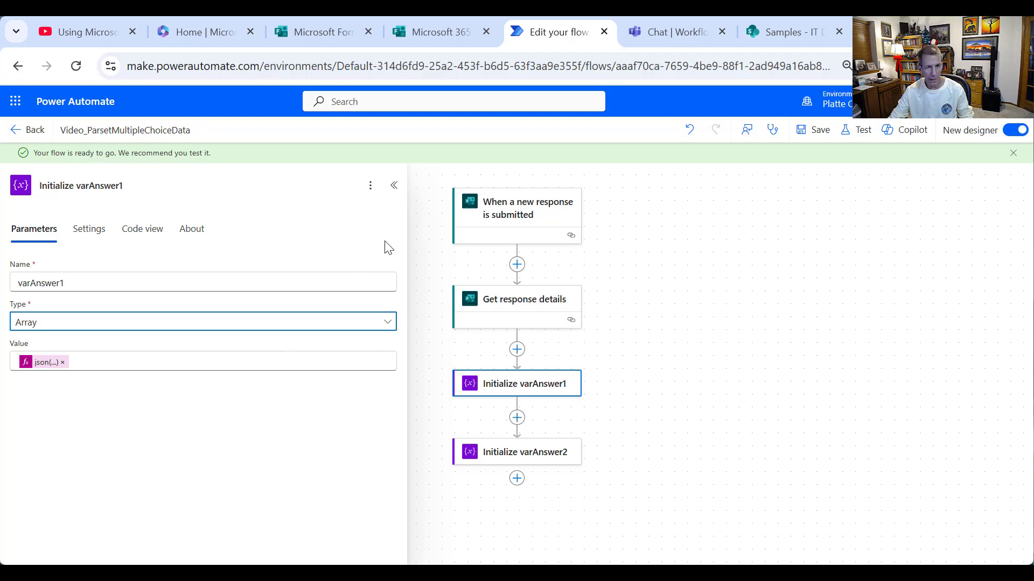
pyautogui.click(807, 128)
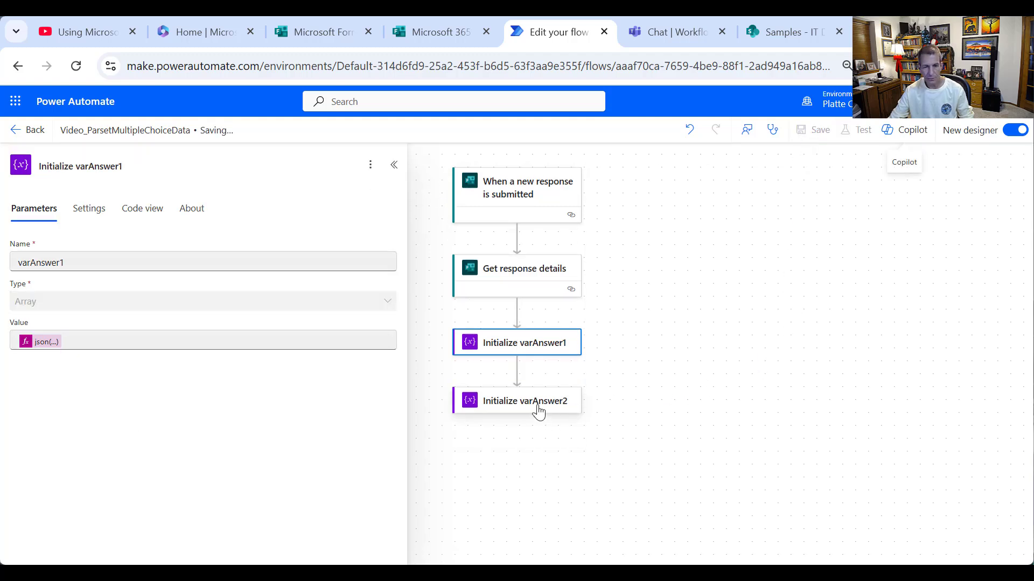
# - Set varAnswer2's value to json() of the training-products answer and save the flow
pyautogui.click(536, 451)
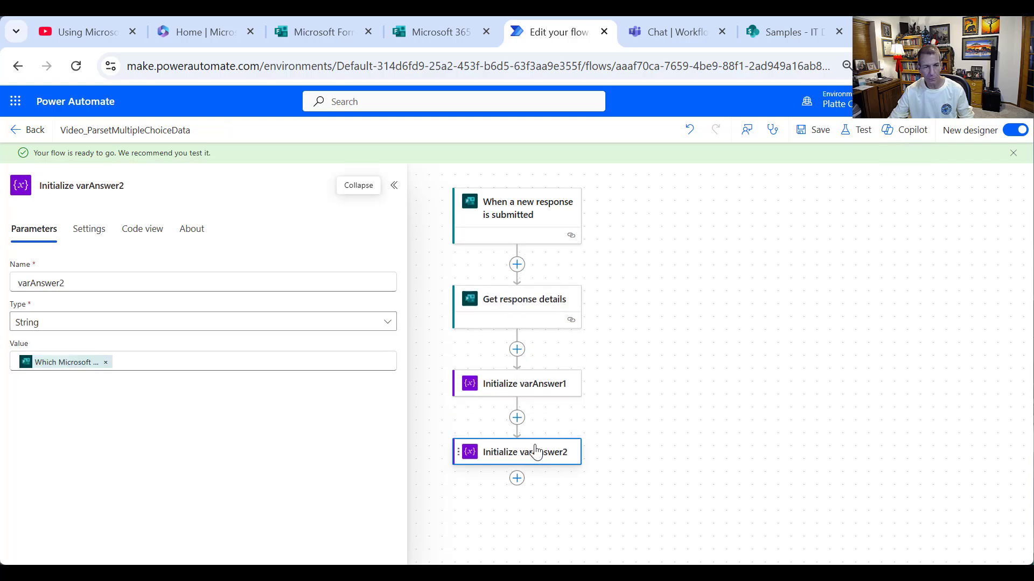
pyautogui.click(102, 370)
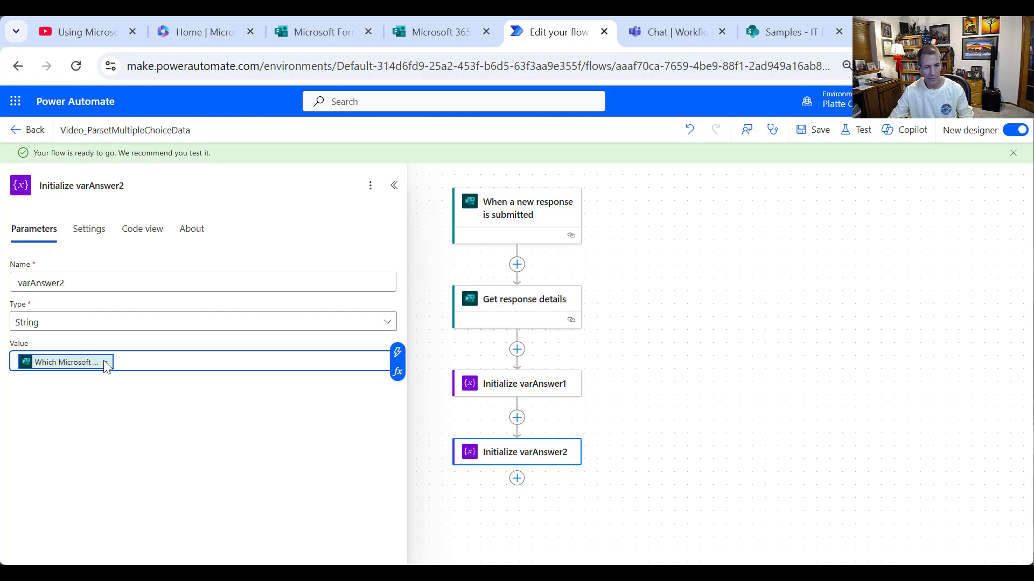
pyautogui.click(106, 362)
pyautogui.click(397, 371)
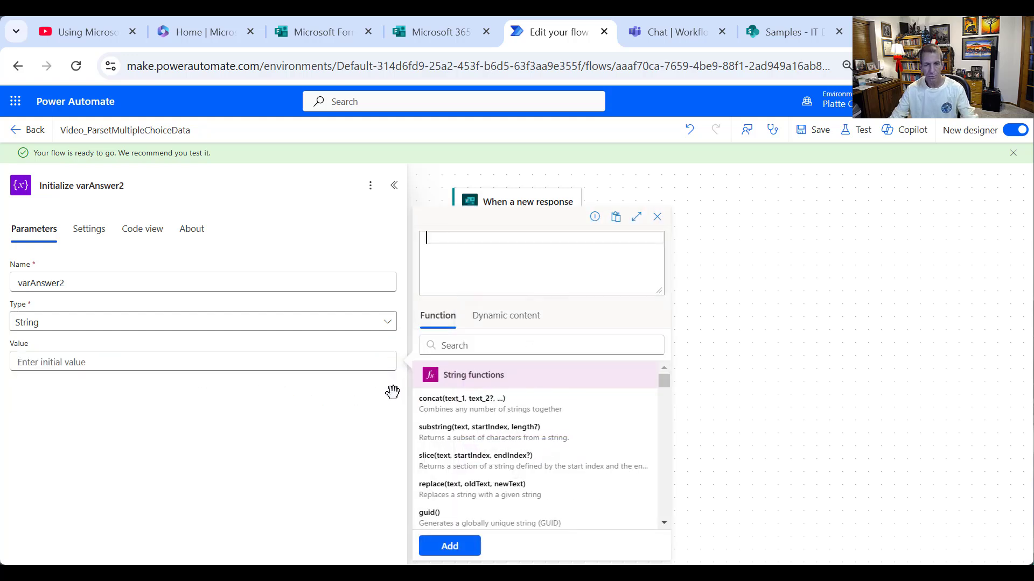
pyautogui.write('json')
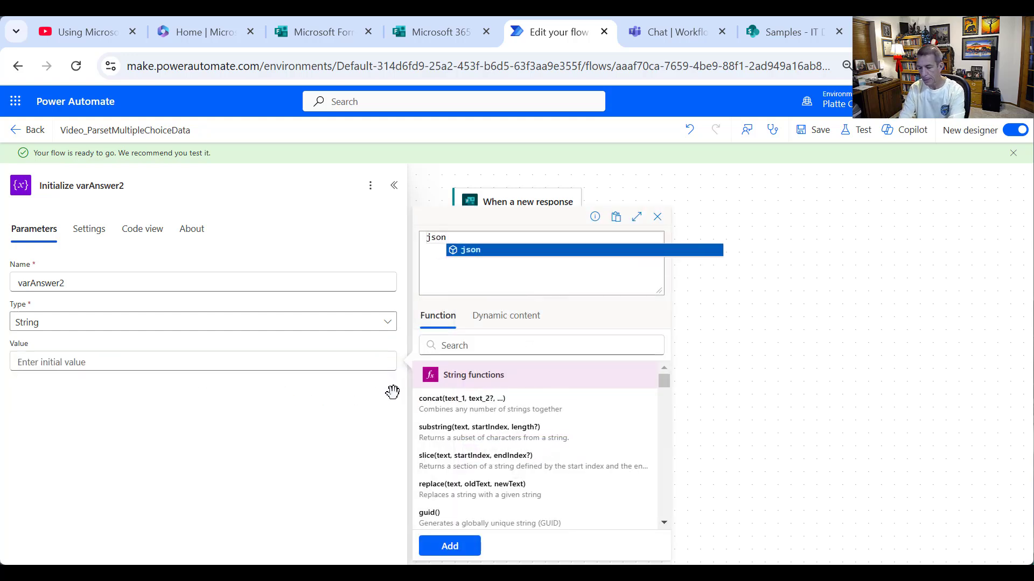
pyautogui.write('(')
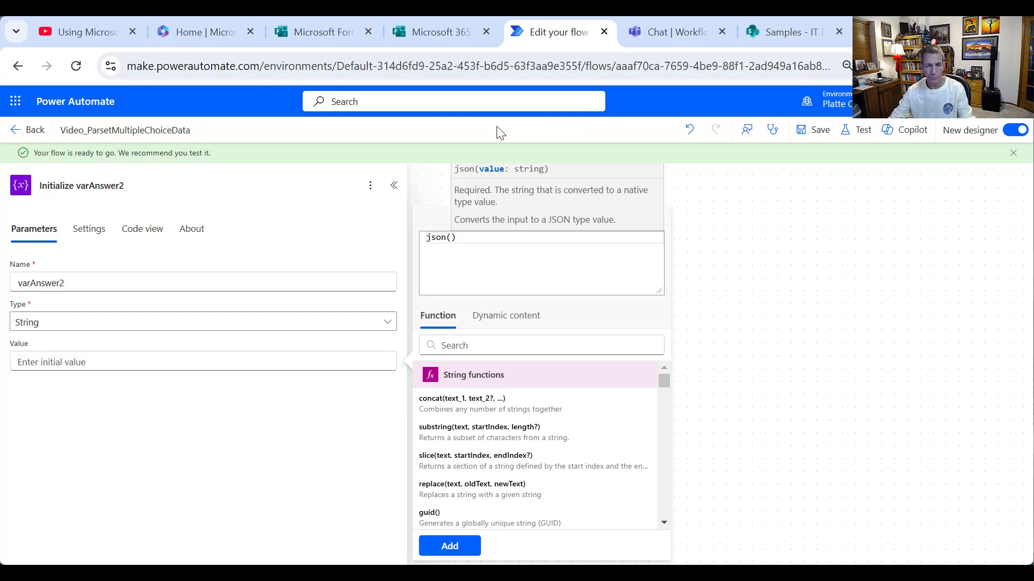
pyautogui.click(506, 316)
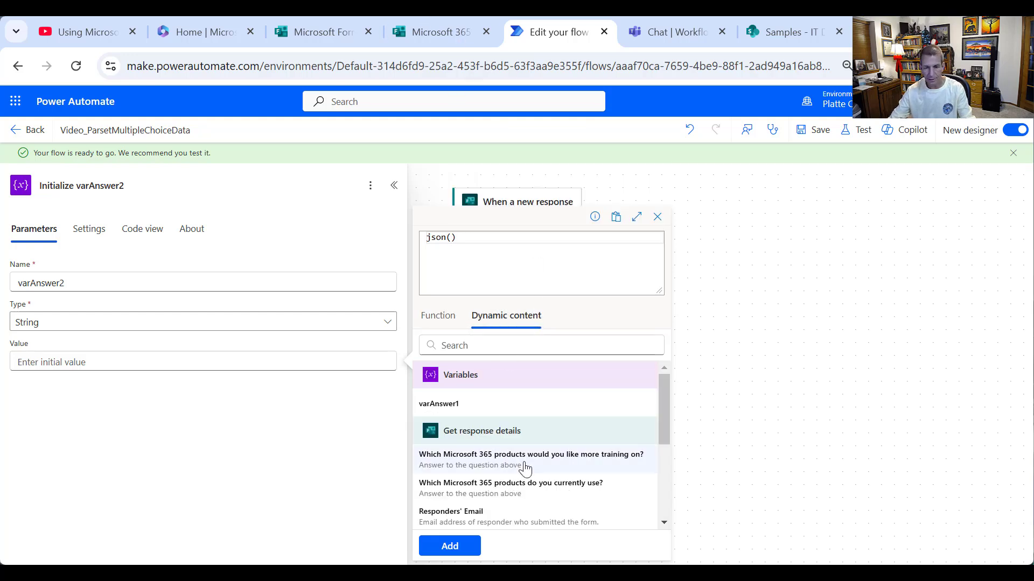
pyautogui.click(518, 463)
pyautogui.click(461, 545)
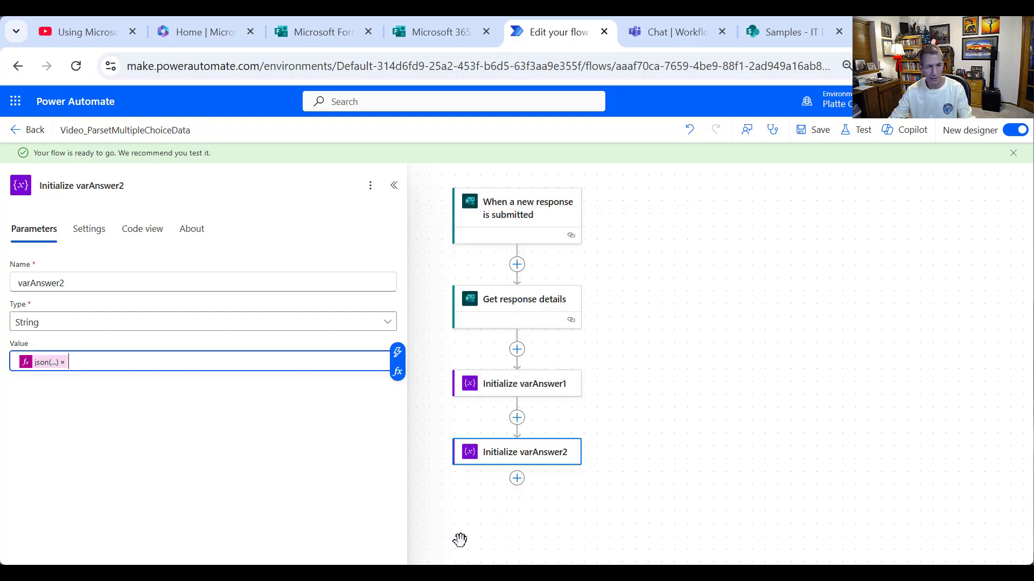
pyautogui.click(823, 131)
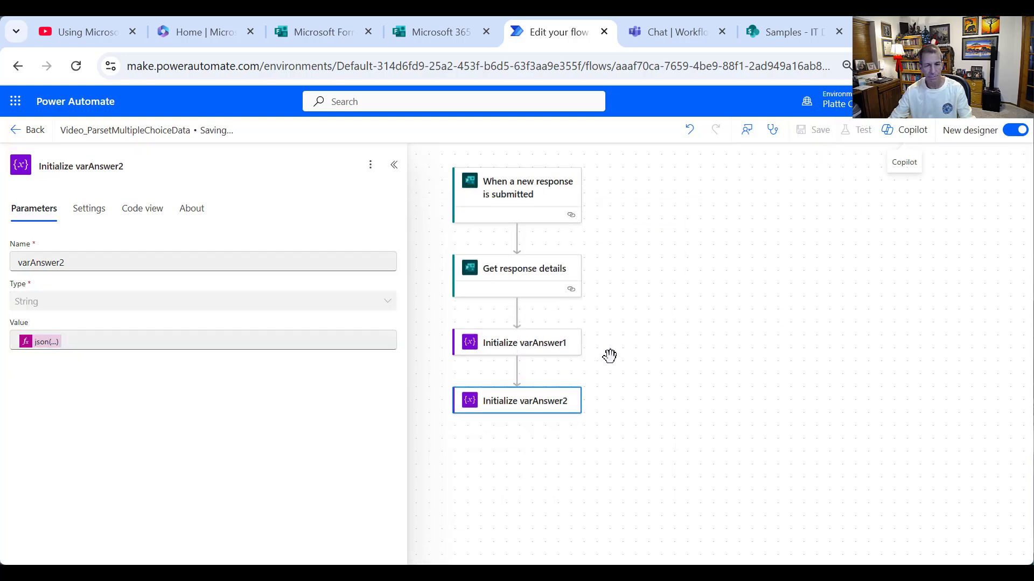
# - Change varAnswer2's variable type to Array
pyautogui.click(532, 385)
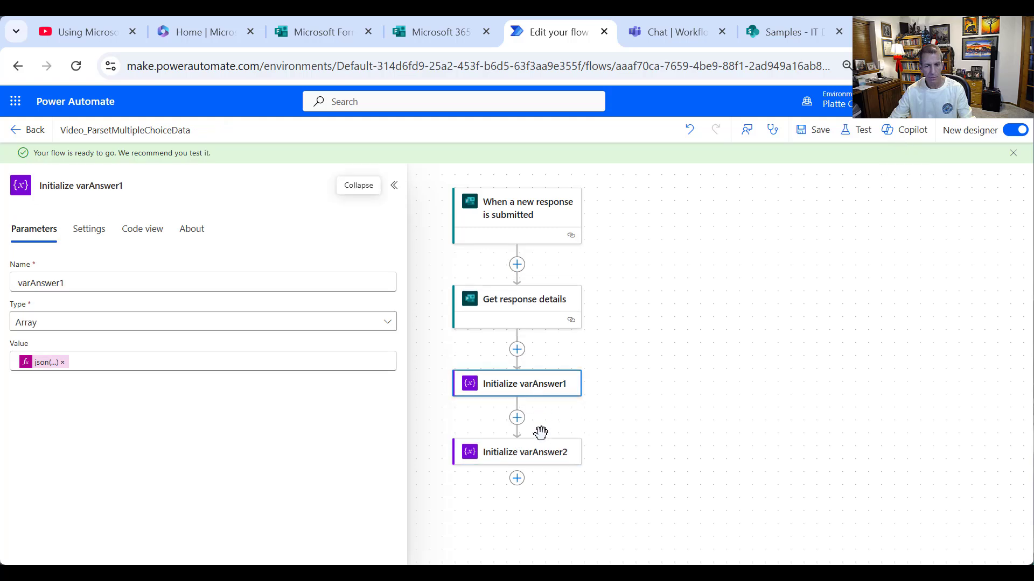
pyautogui.click(542, 452)
pyautogui.click(110, 331)
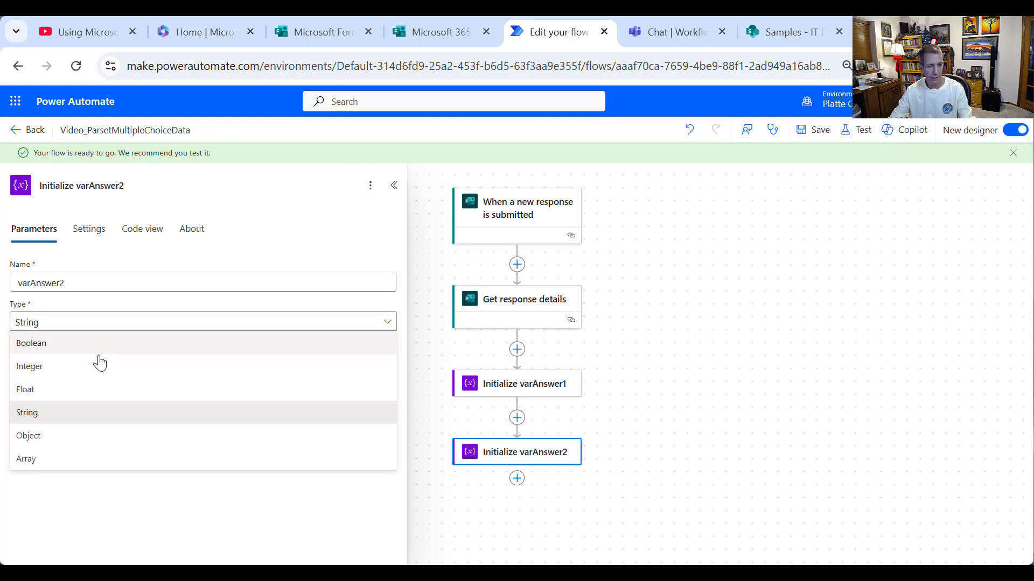
pyautogui.click(44, 459)
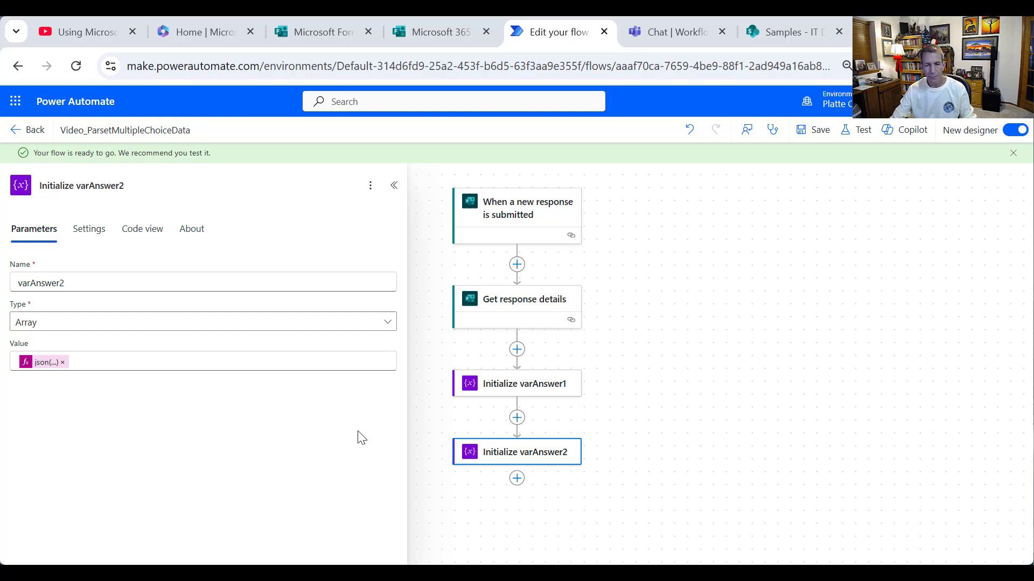
# - Add an Initialize variable step named varAnswer1Html, type String, initial value <table>
pyautogui.click(517, 478)
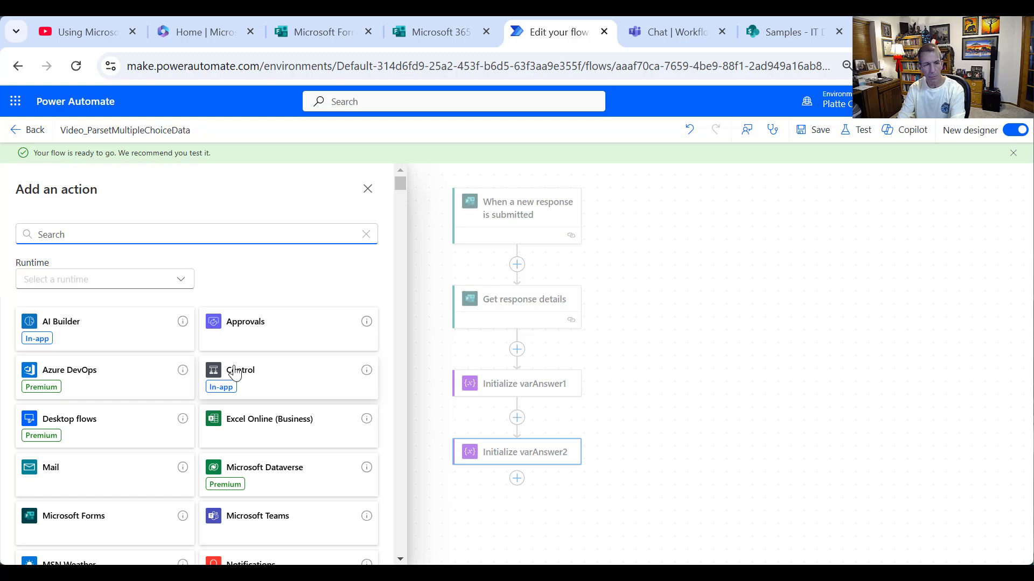
pyautogui.write('variables')
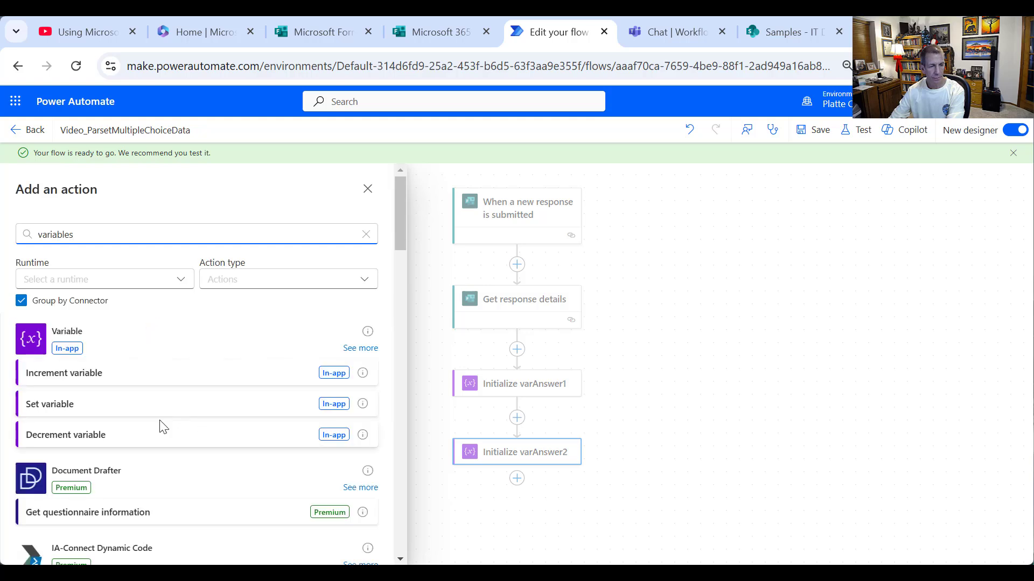
pyautogui.click(348, 351)
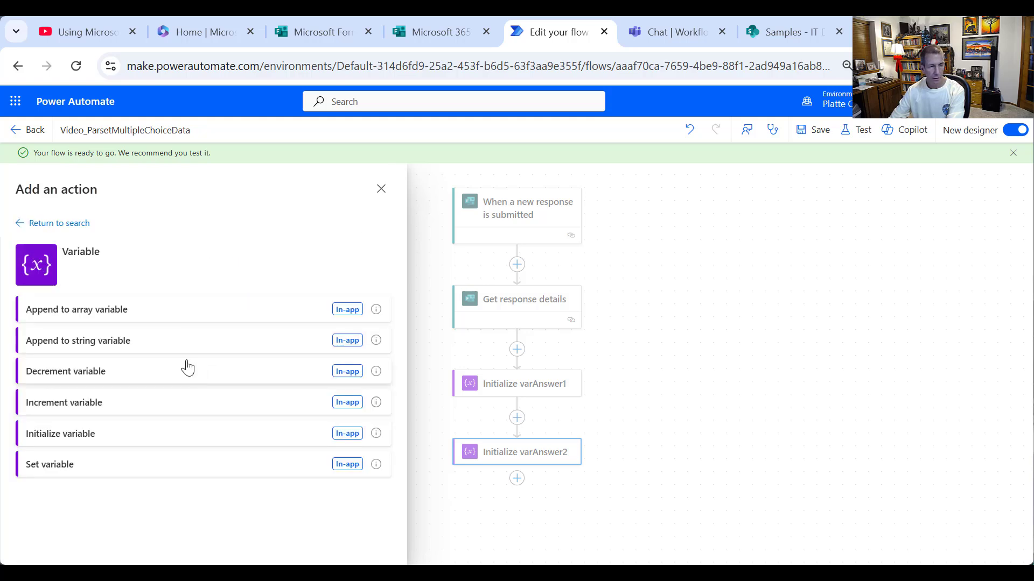
pyautogui.click(99, 432)
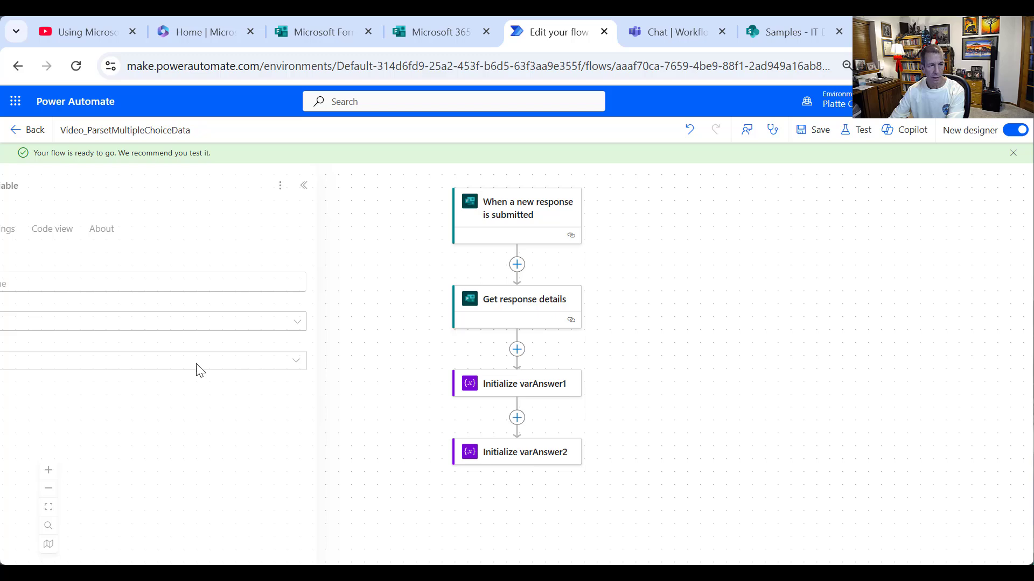
pyautogui.click(106, 278)
pyautogui.write('varAnswer1Html')
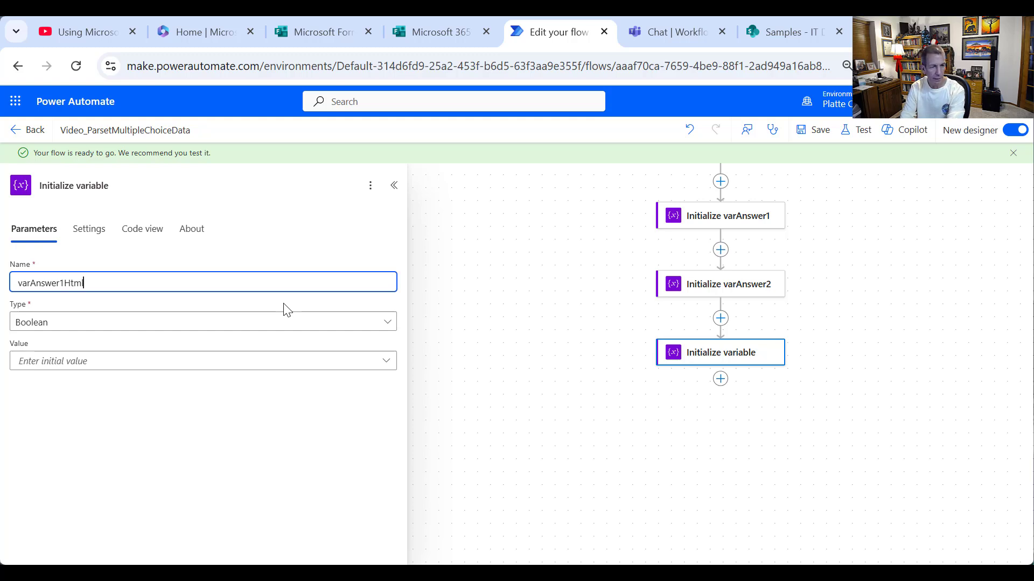
pyautogui.click(81, 323)
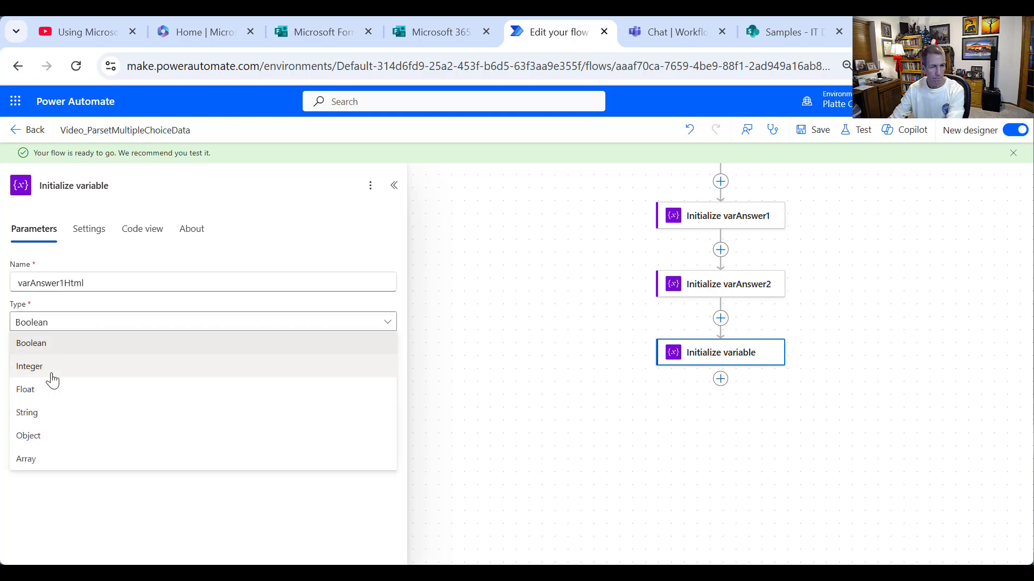
pyautogui.click(40, 413)
pyautogui.click(79, 363)
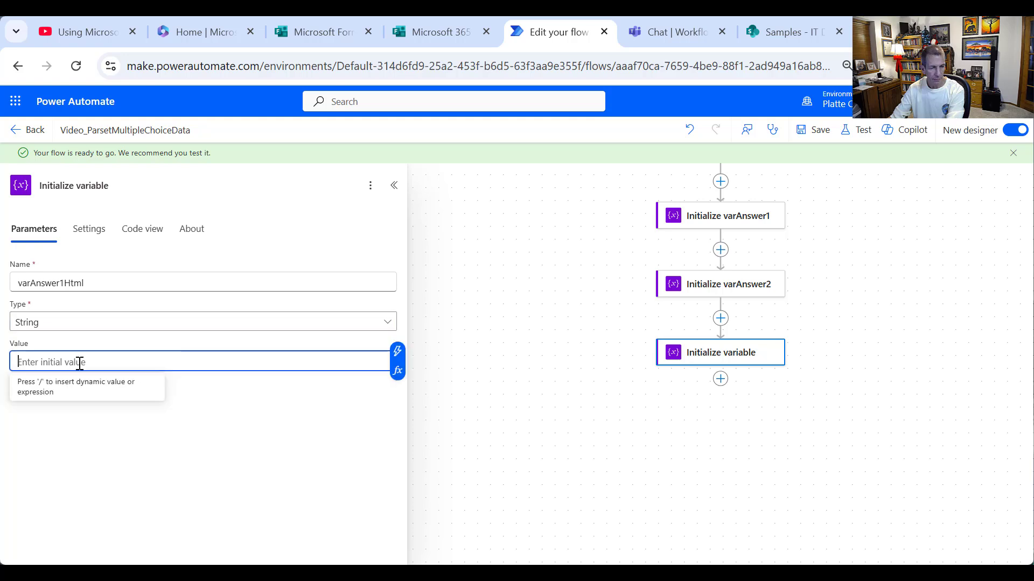
pyautogui.write('<table>')
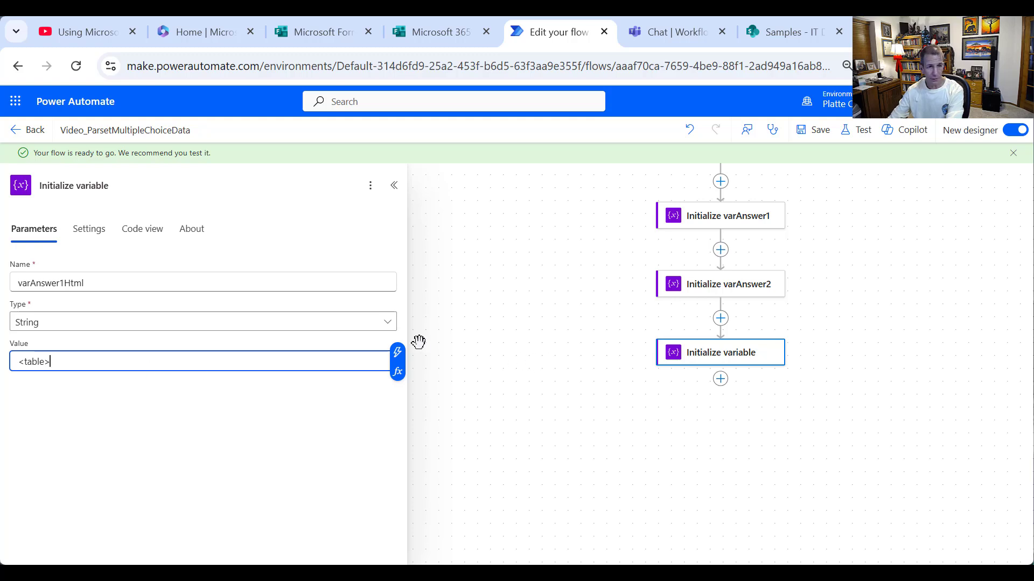
# - Rename the new step's title to Initialize varAnswer1Html
pyautogui.click(98, 187)
pyautogui.doubleClick(98, 186)
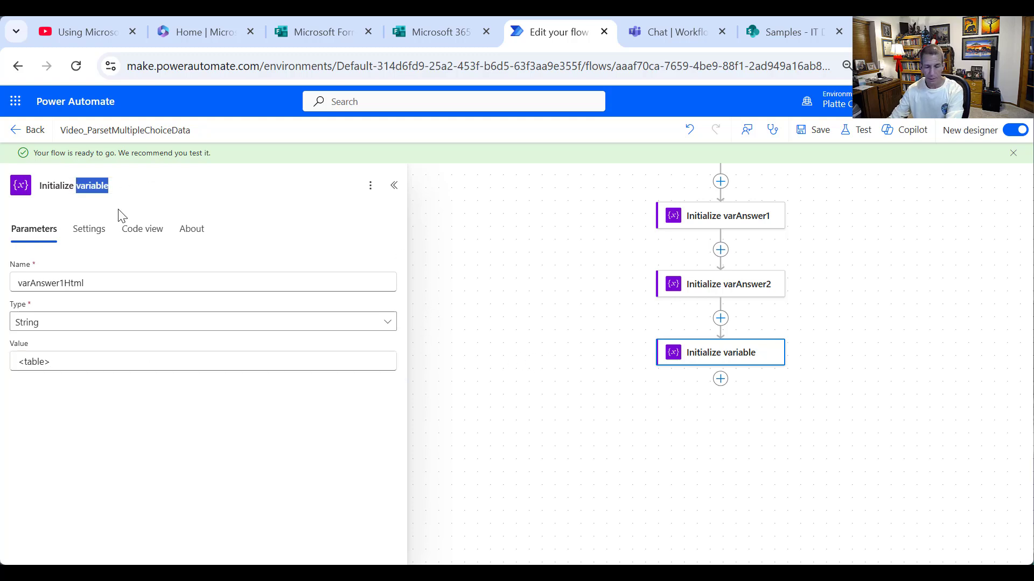
pyautogui.write('varHT')
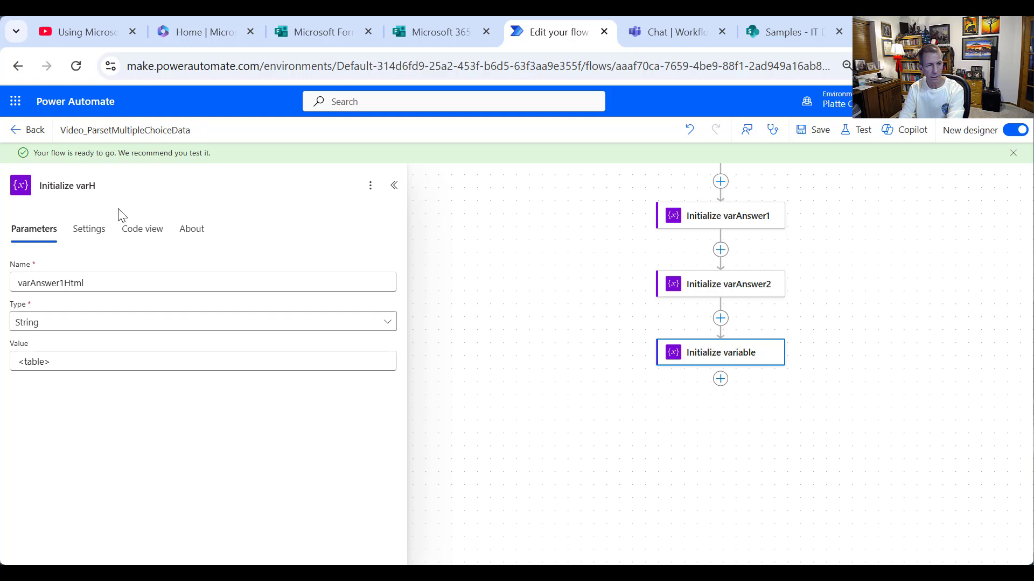
pyautogui.press('BackSpace')
pyautogui.write('Answer')
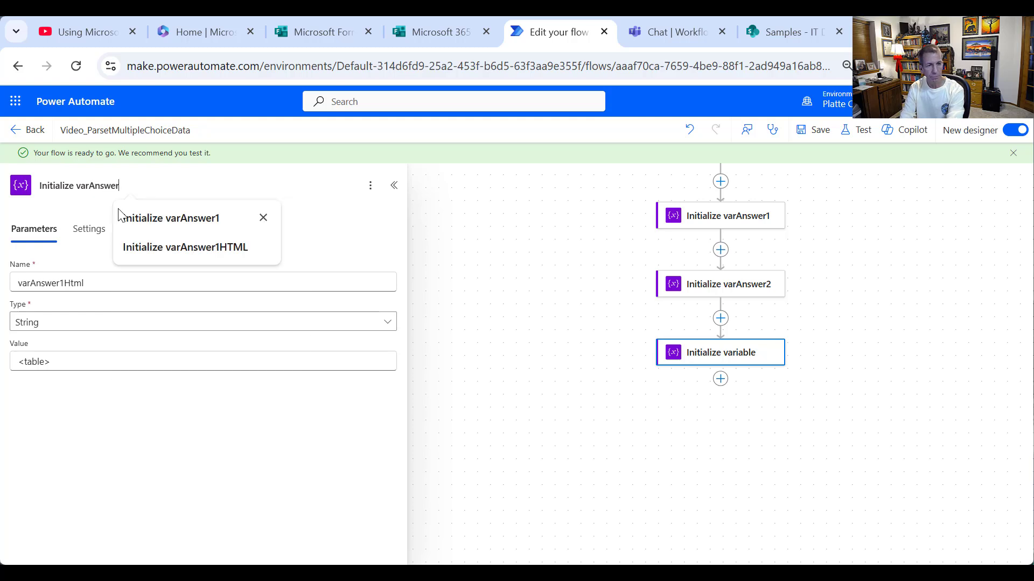
pyautogui.write('1Html')
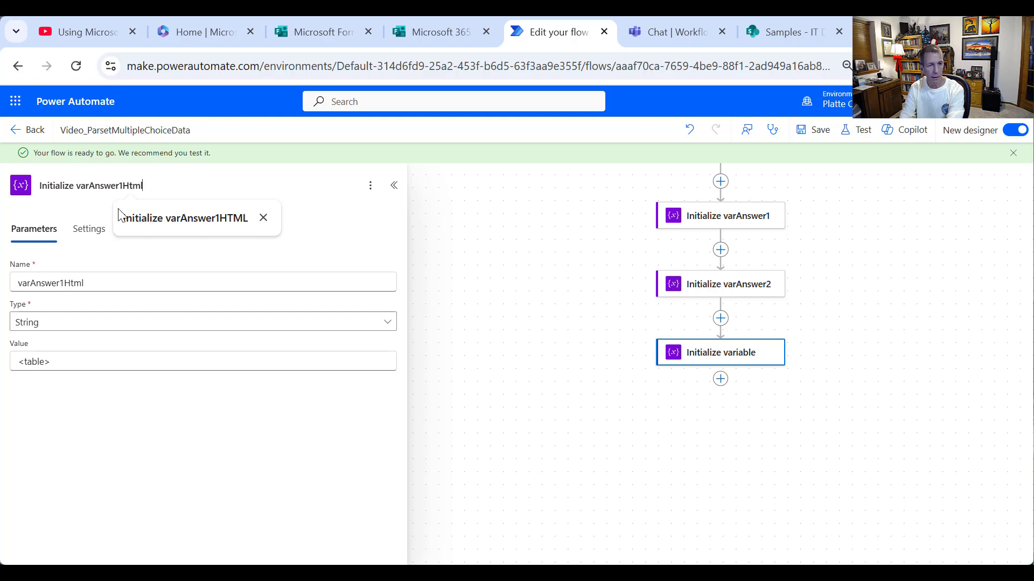
pyautogui.click(432, 246)
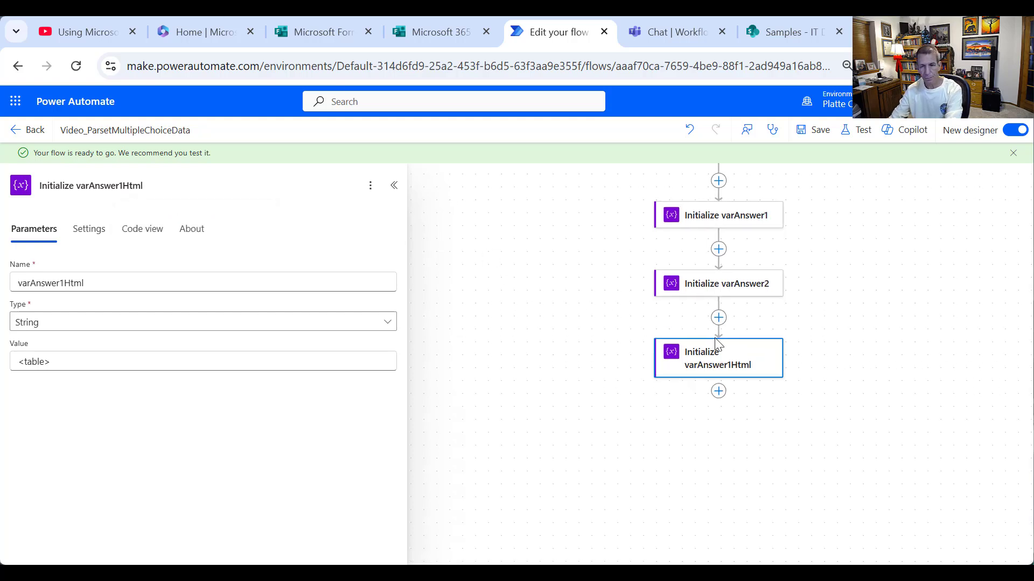
# - Copy the varAnswer1Html step and paste it directly below
pyautogui.rightClick(767, 358)
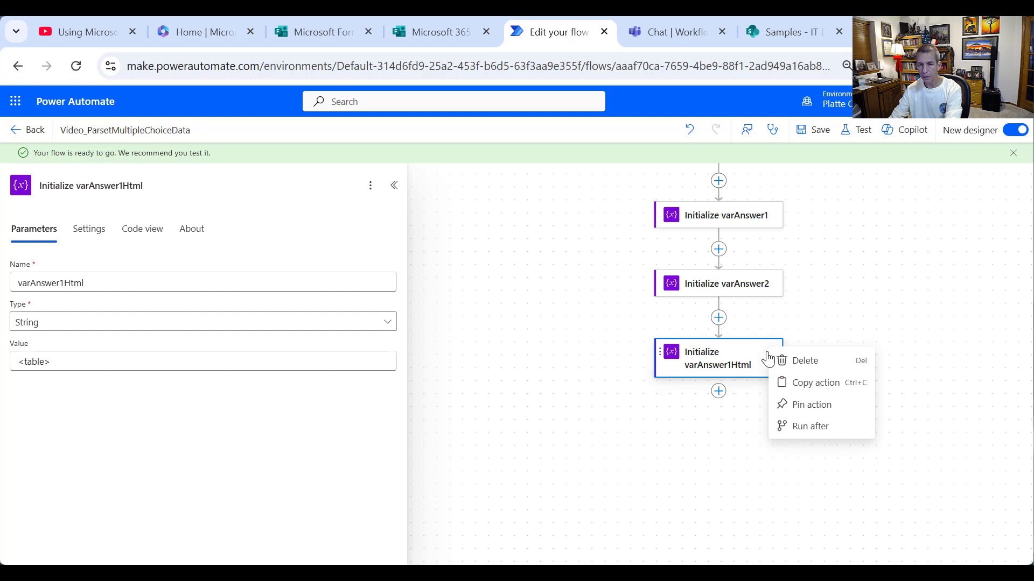
pyautogui.click(781, 383)
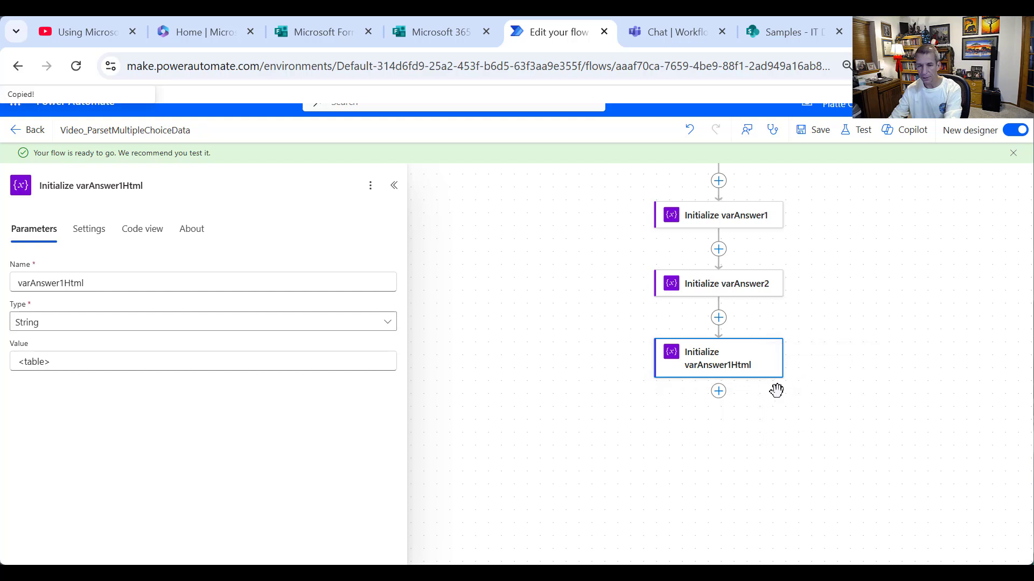
pyautogui.rightClick(719, 398)
pyautogui.click(719, 398)
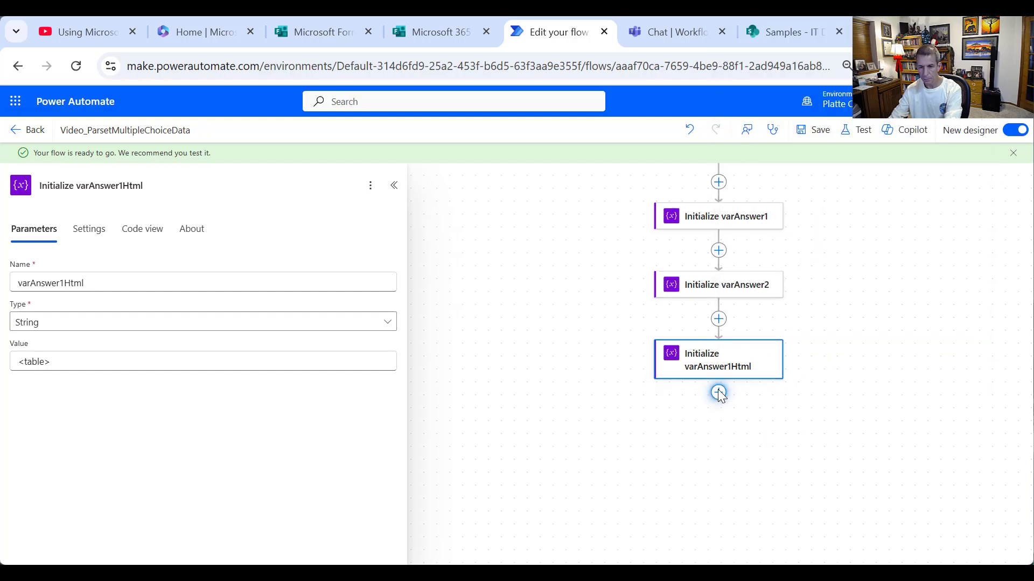
pyautogui.rightClick(718, 393)
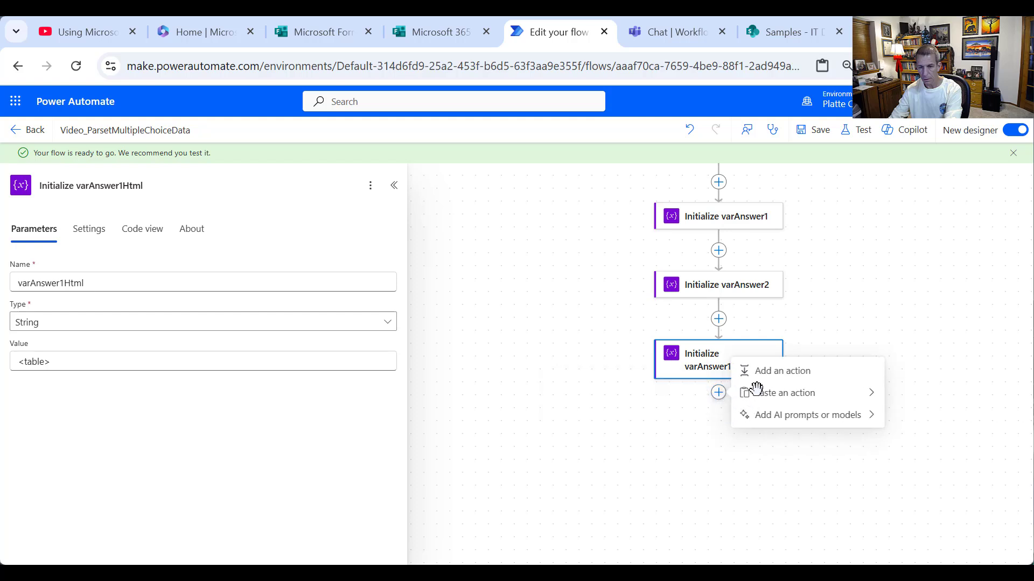
pyautogui.click(752, 391)
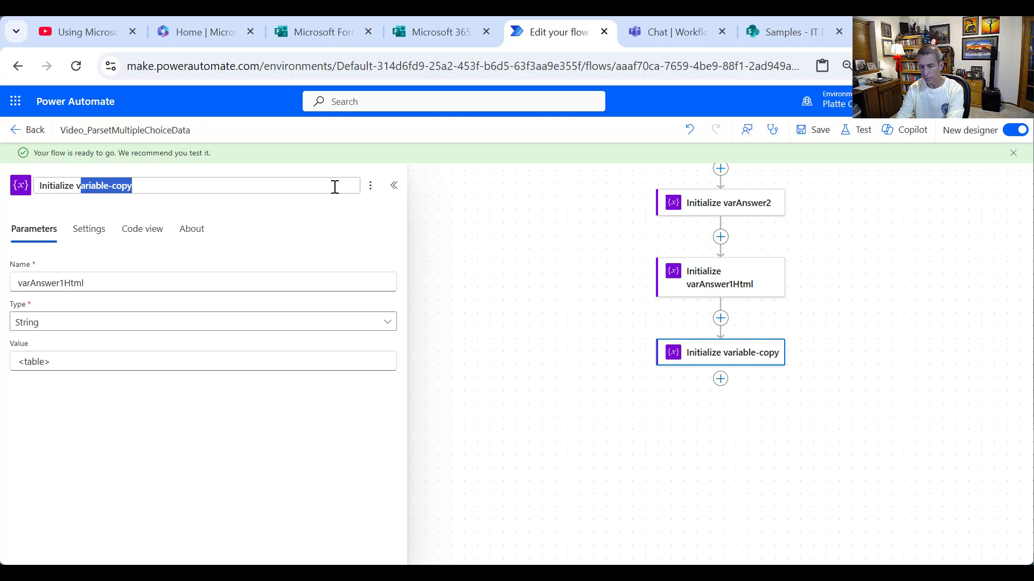
# - Rename the pasted step and its variable to varAnswer2Html
pyautogui.write('arAns')
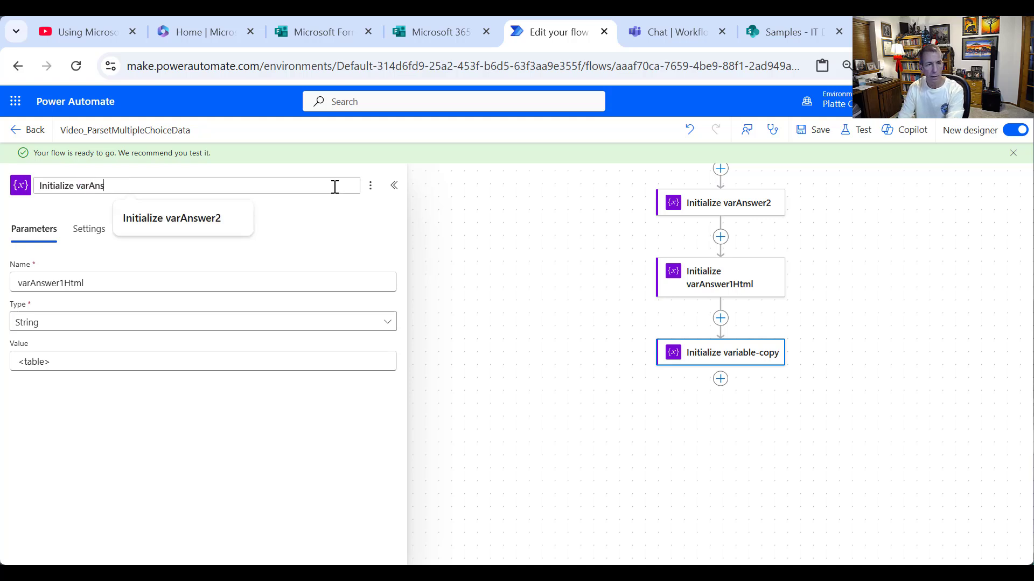
pyautogui.write('wer2Html')
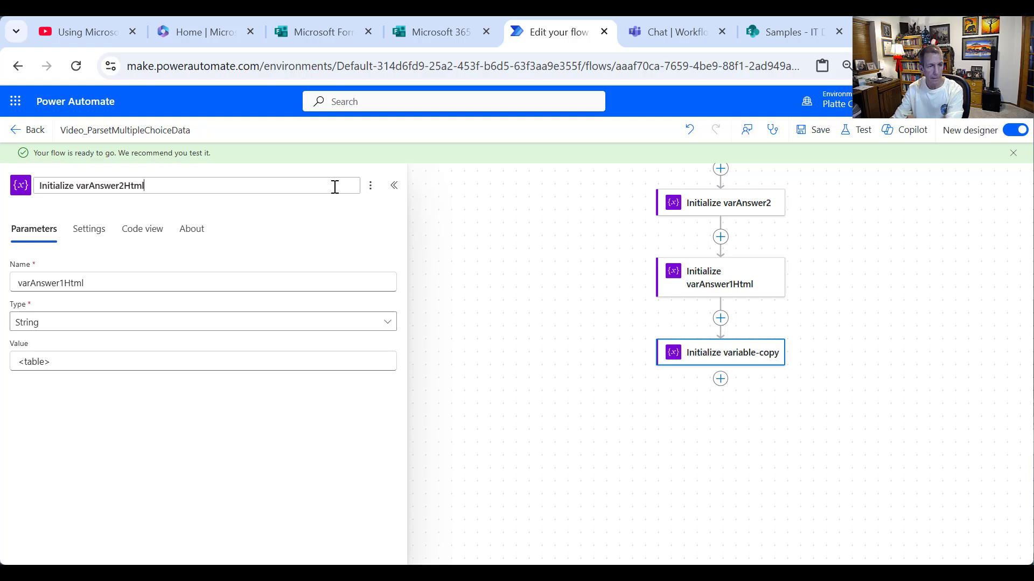
pyautogui.click(370, 125)
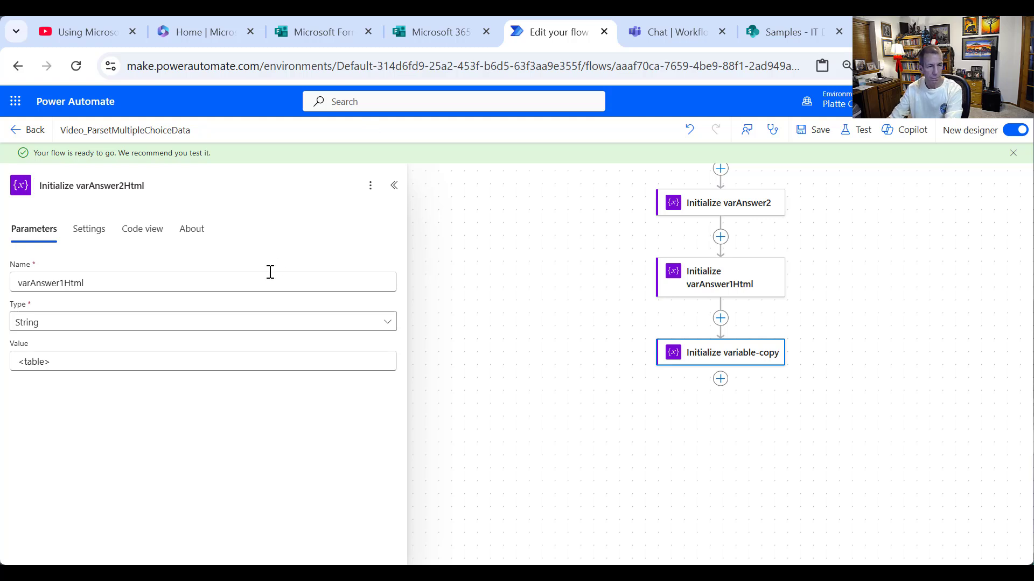
pyautogui.click(67, 283)
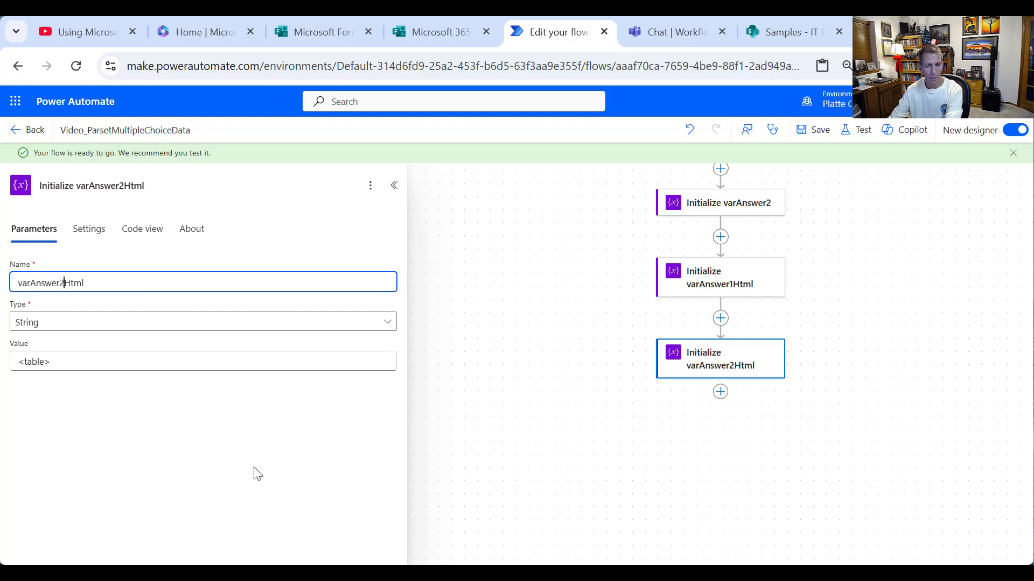
pyautogui.click(733, 474)
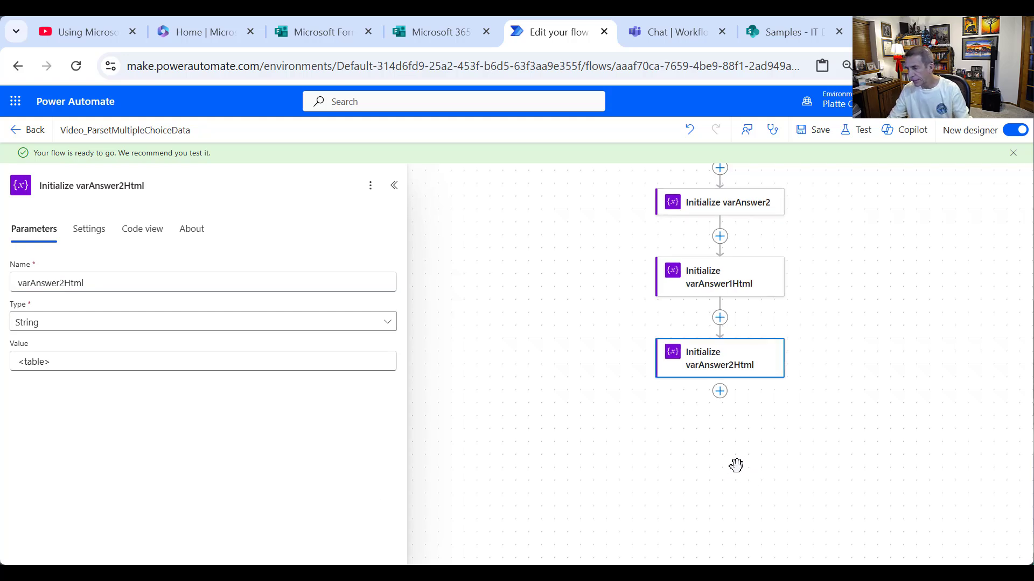
# - Insert an Apply to each loop after varAnswer2Html and rename it 'Loop through Answer 1'
pyautogui.click(721, 393)
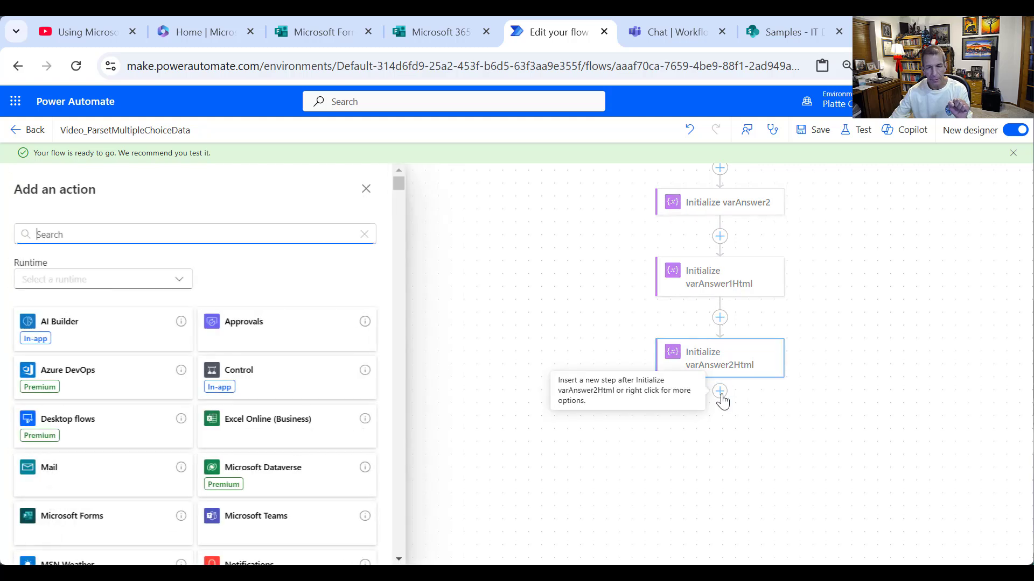
pyautogui.click(251, 369)
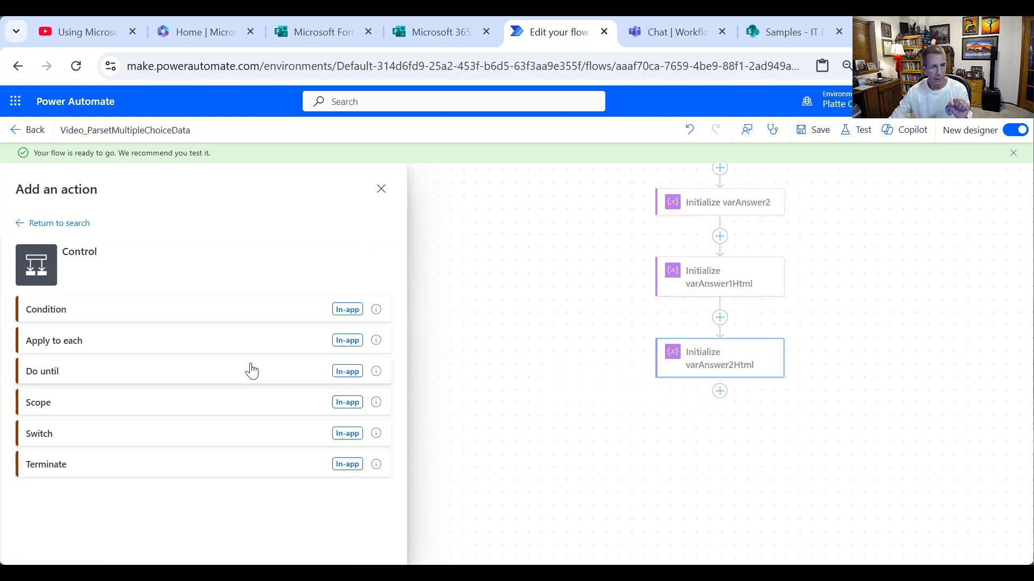
pyautogui.click(56, 341)
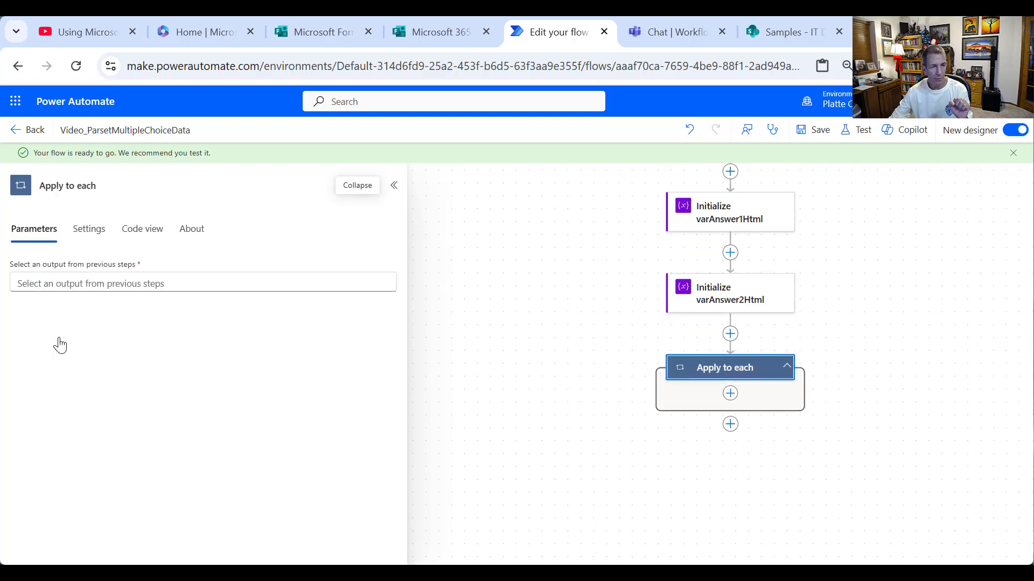
pyautogui.moveTo(120, 189); pyautogui.dragTo(2, 195)
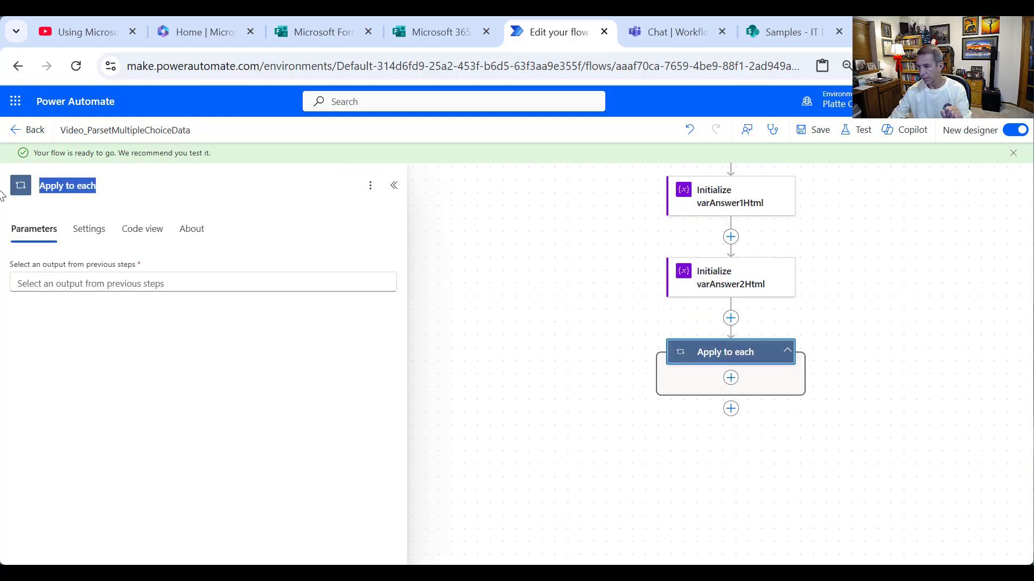
pyautogui.write('Loop')
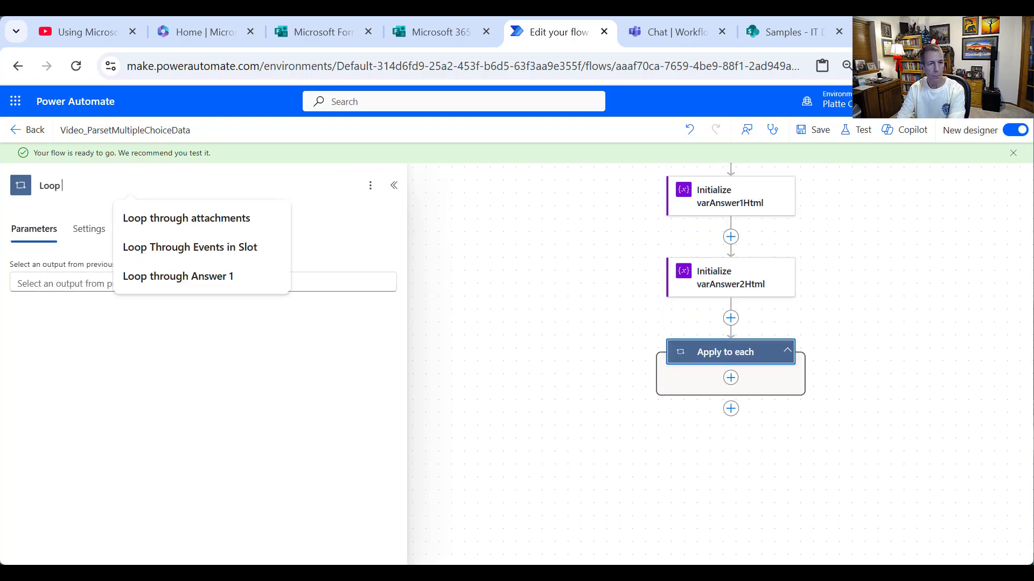
pyautogui.write(' through Answ')
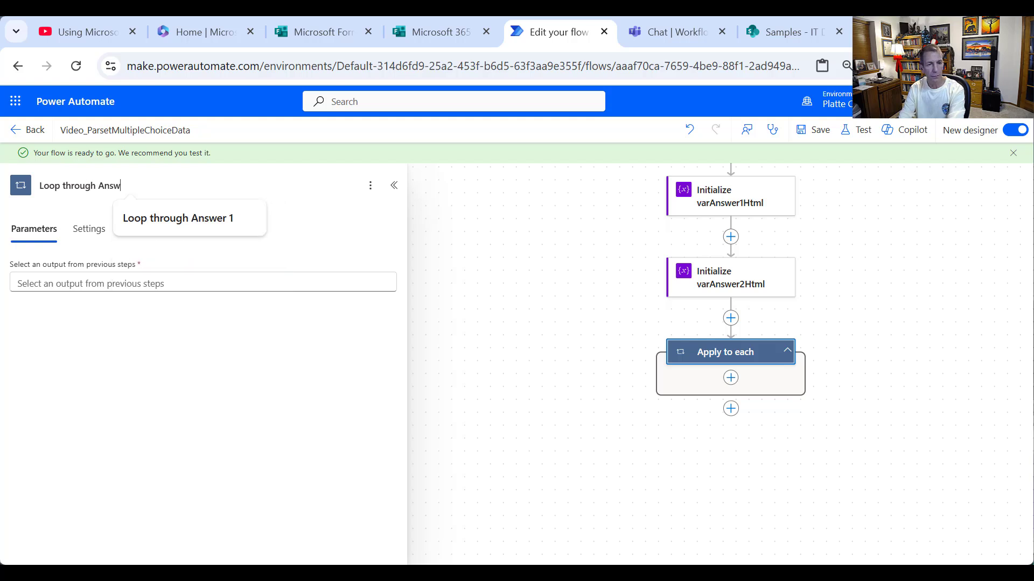
pyautogui.write('er 1')
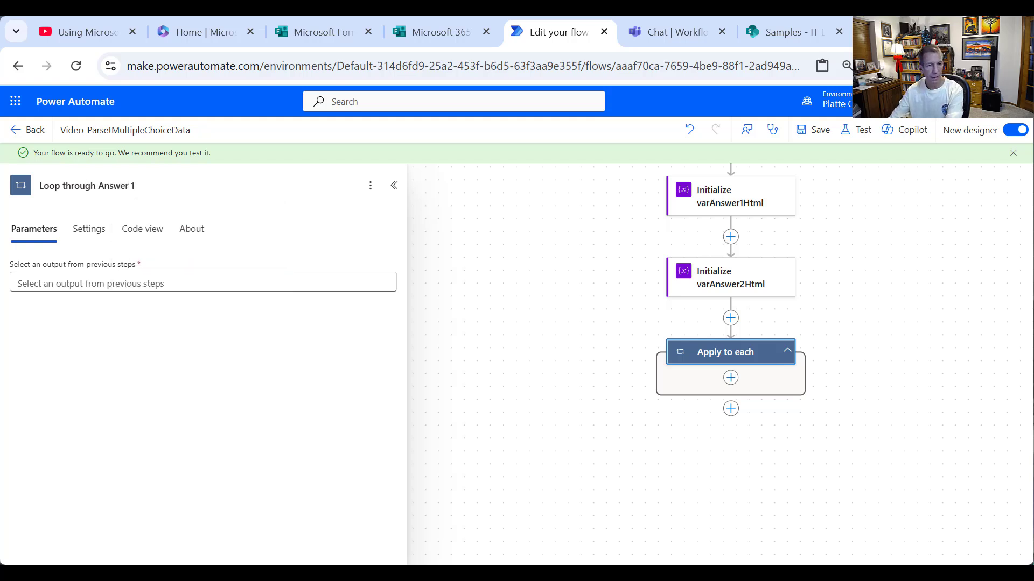
# - Make the loop iterate over varAnswer1 and begin adding a step inside it
pyautogui.click(206, 282)
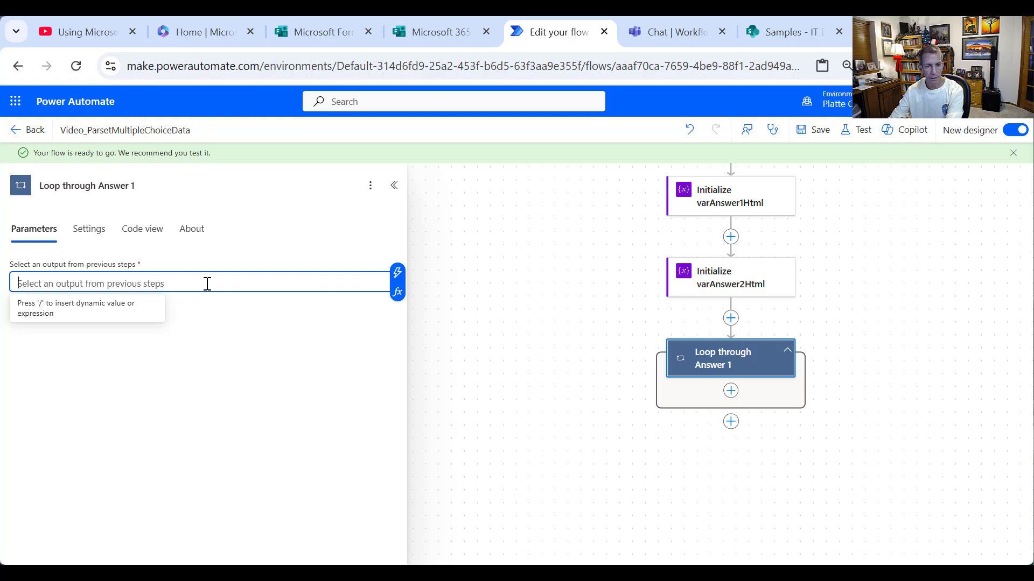
pyautogui.click(398, 273)
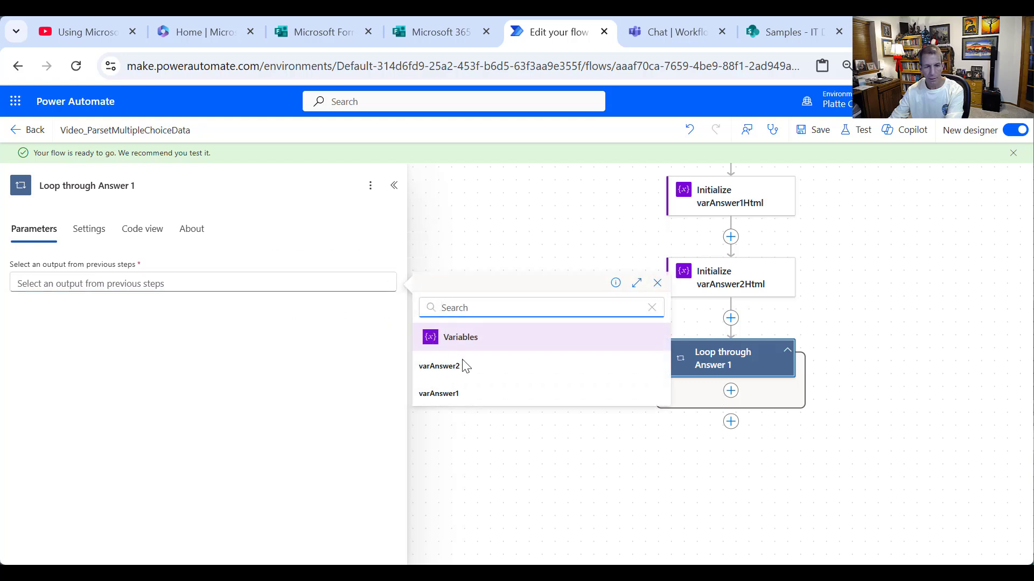
pyautogui.click(465, 398)
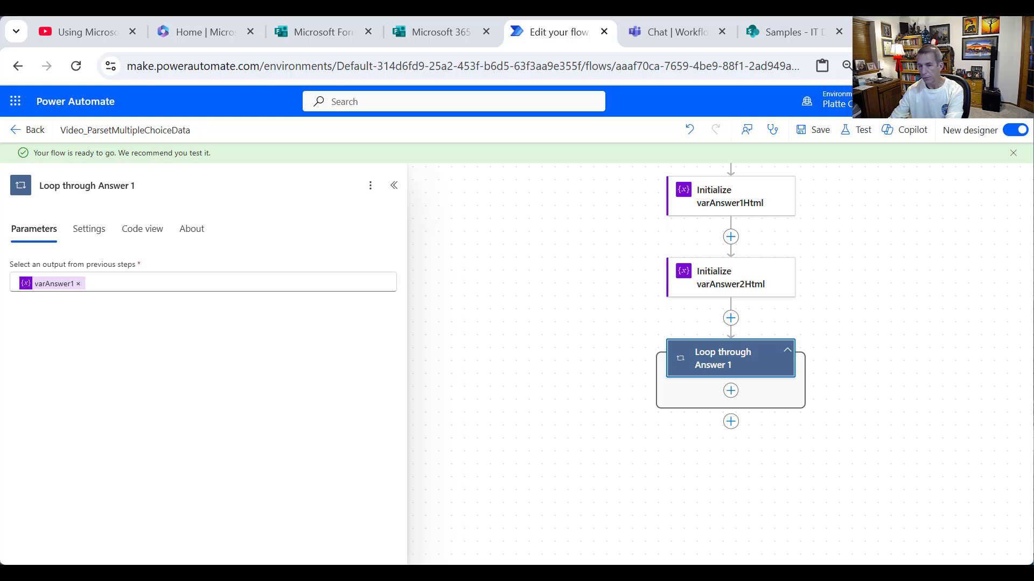
pyautogui.click(731, 390)
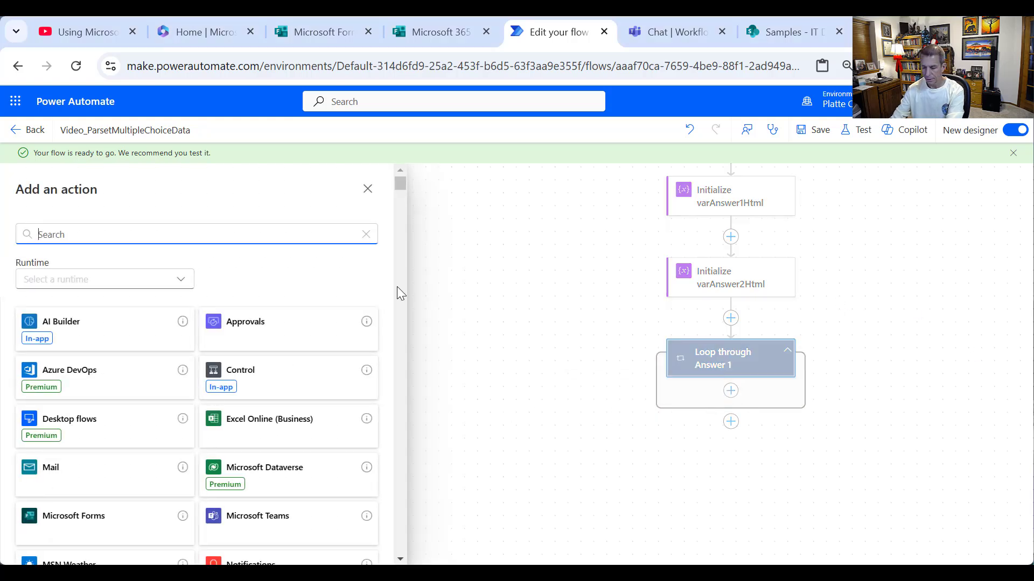
# - Add an Append to string variable step in the loop, titled 'Append to varAnswer1Html', targeting varAnswer1Html
pyautogui.write('vari')
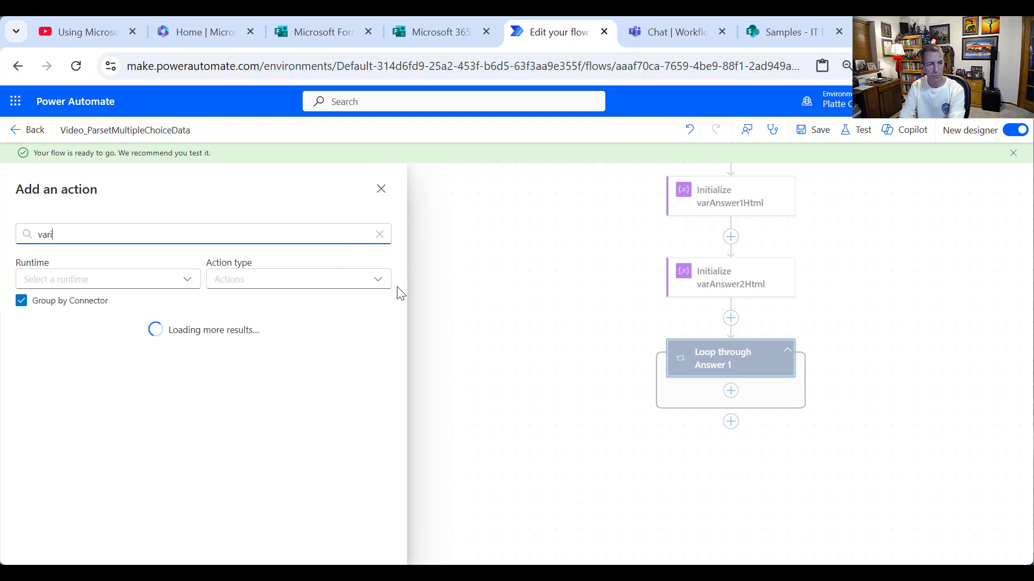
pyautogui.write('able4')
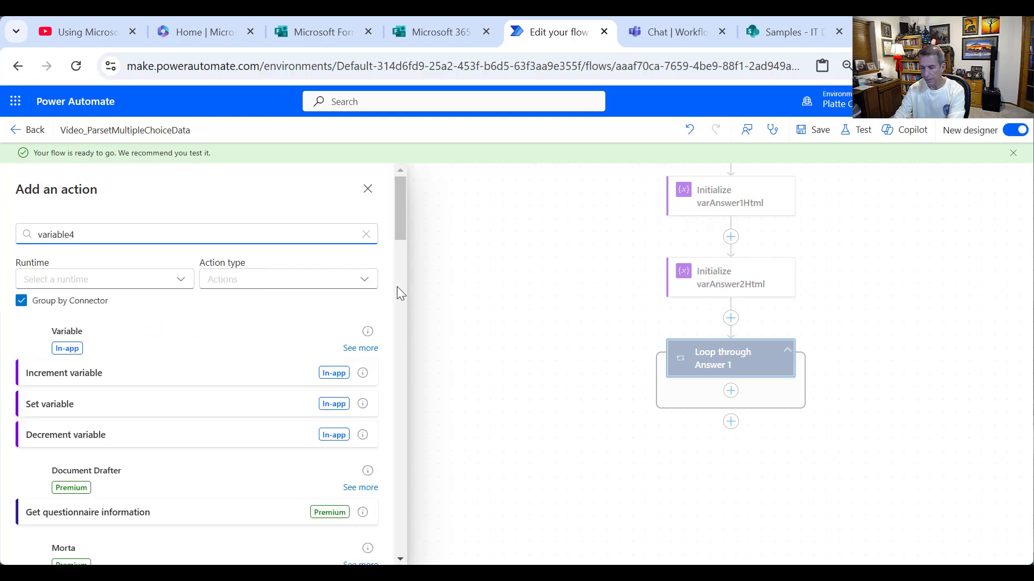
pyautogui.press('BackSpace')
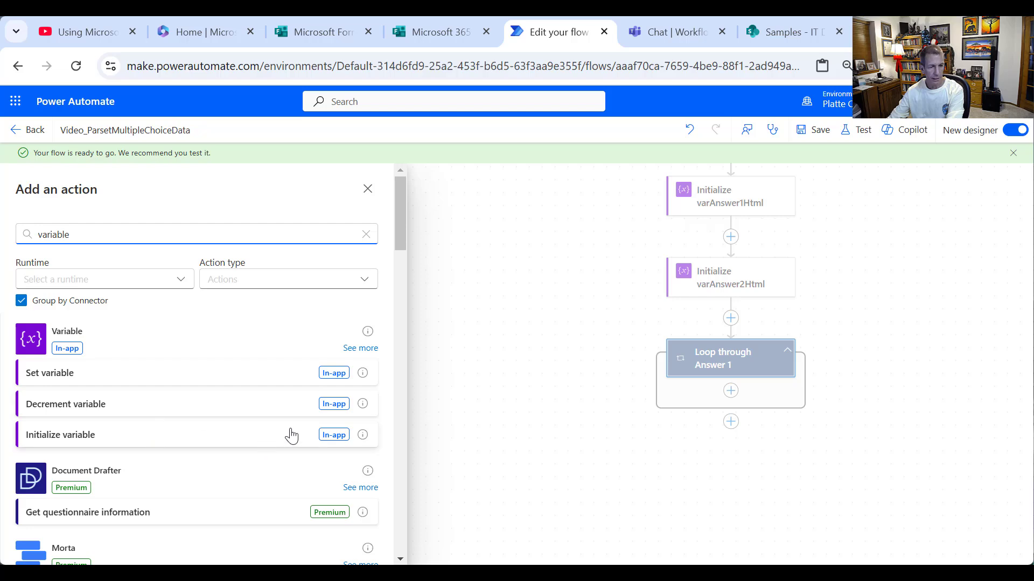
pyautogui.click(355, 349)
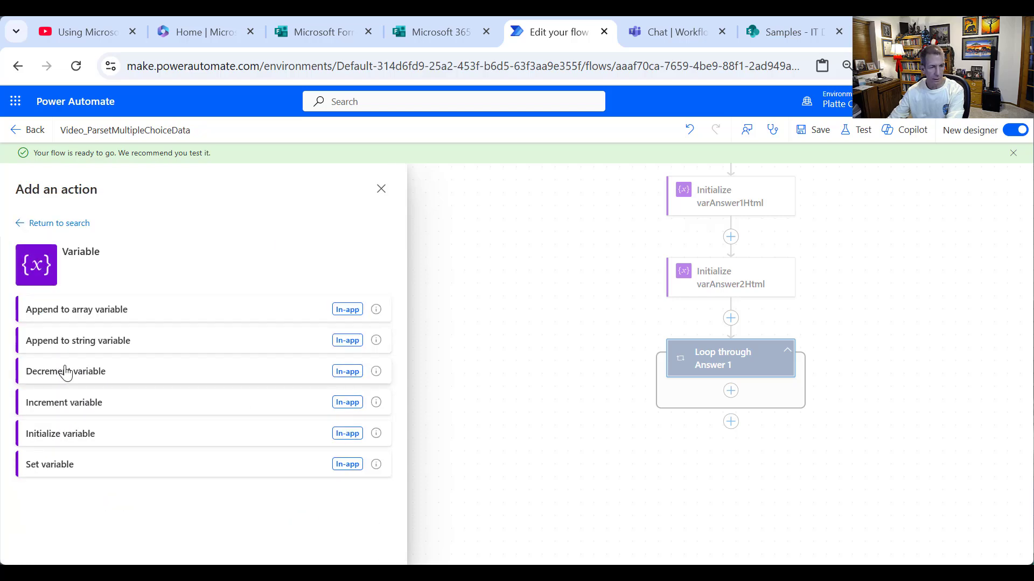
pyautogui.click(94, 348)
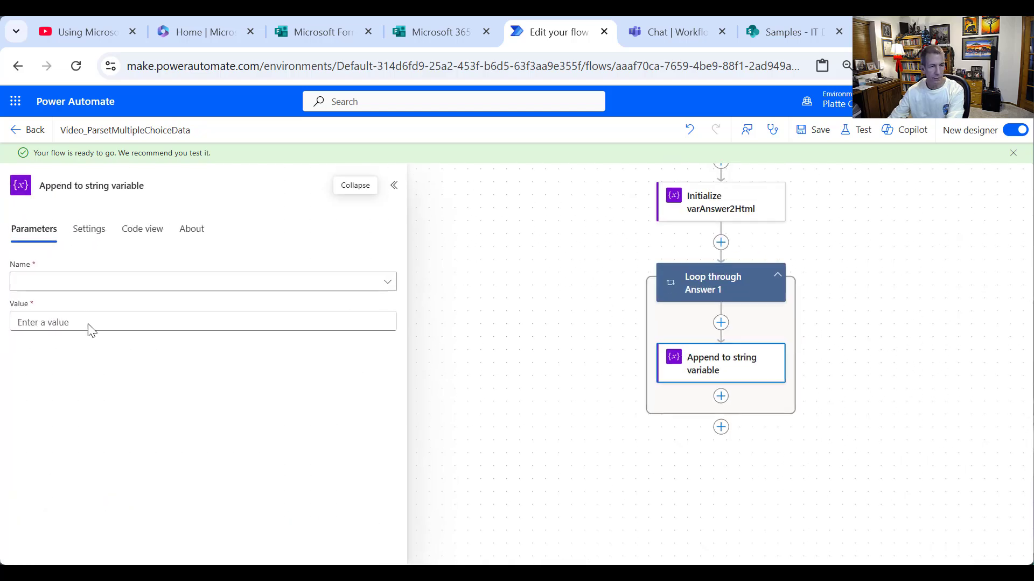
pyautogui.moveTo(89, 182); pyautogui.dragTo(145, 186)
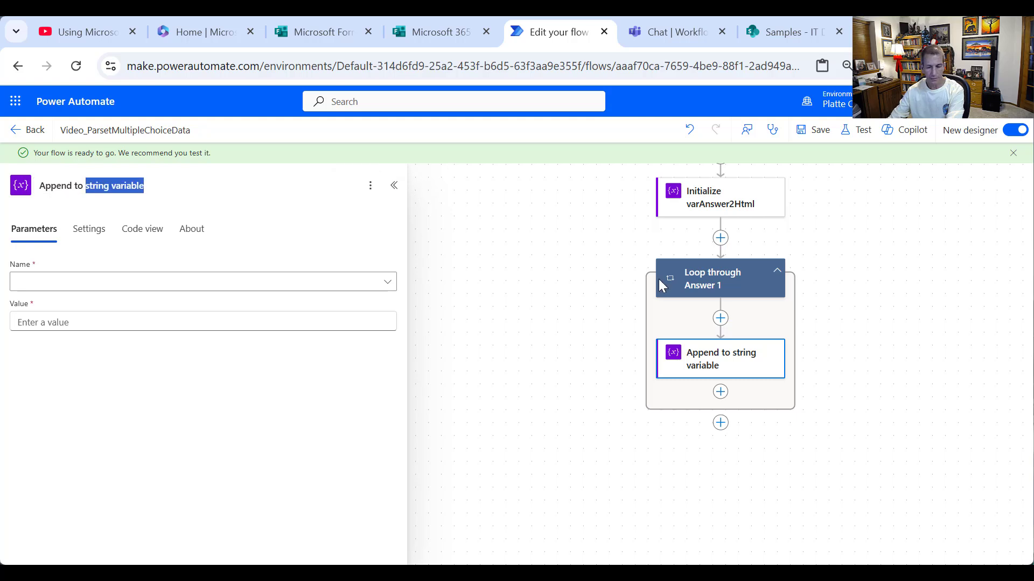
pyautogui.write('var')
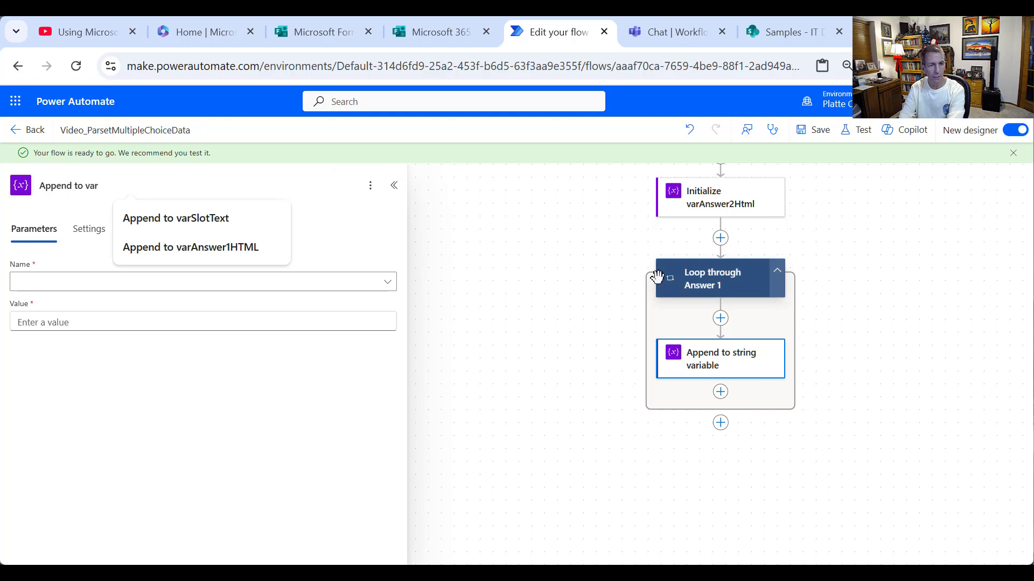
pyautogui.write('Answer1Html')
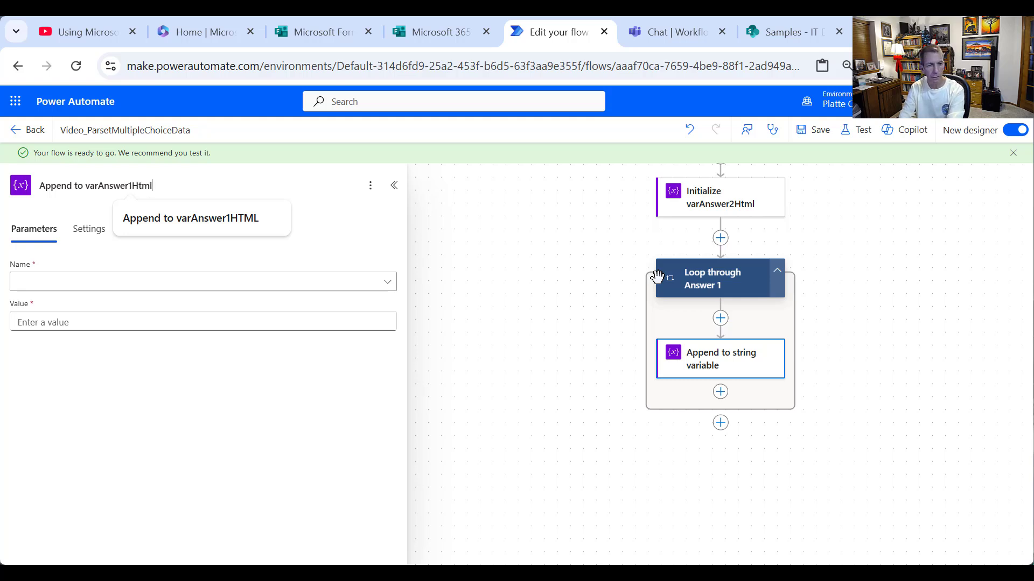
pyautogui.click(168, 287)
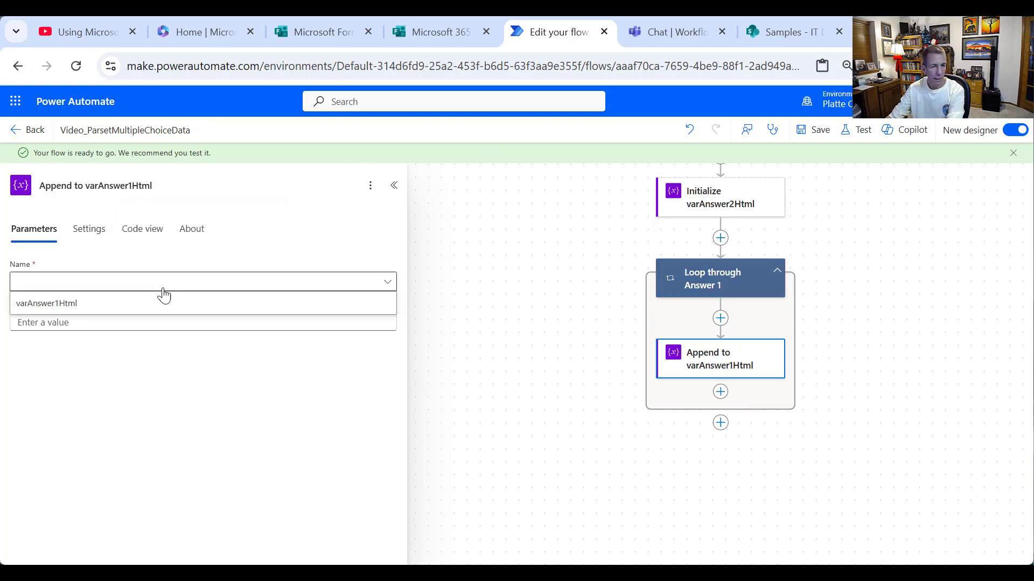
pyautogui.click(127, 305)
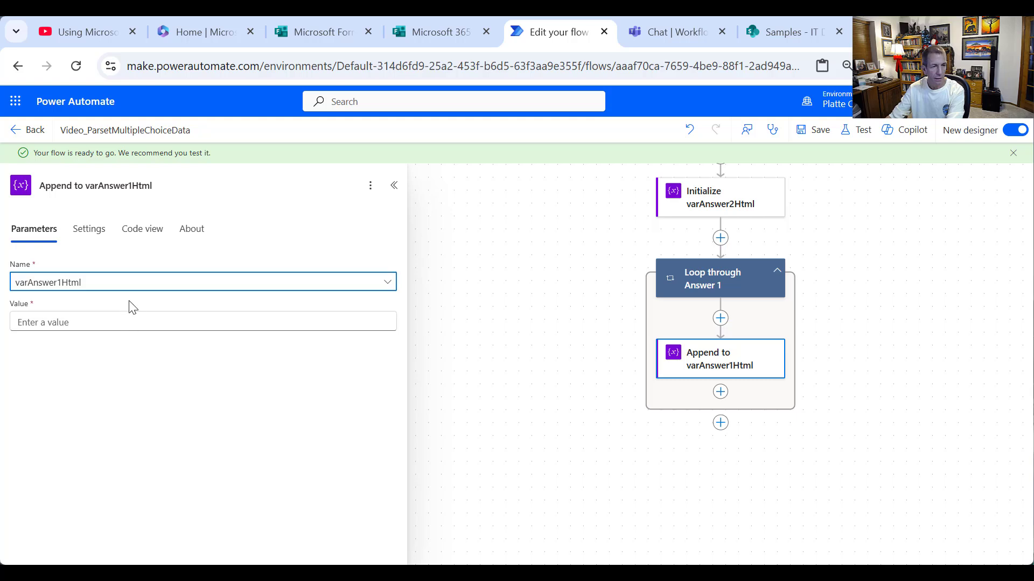
pyautogui.click(78, 318)
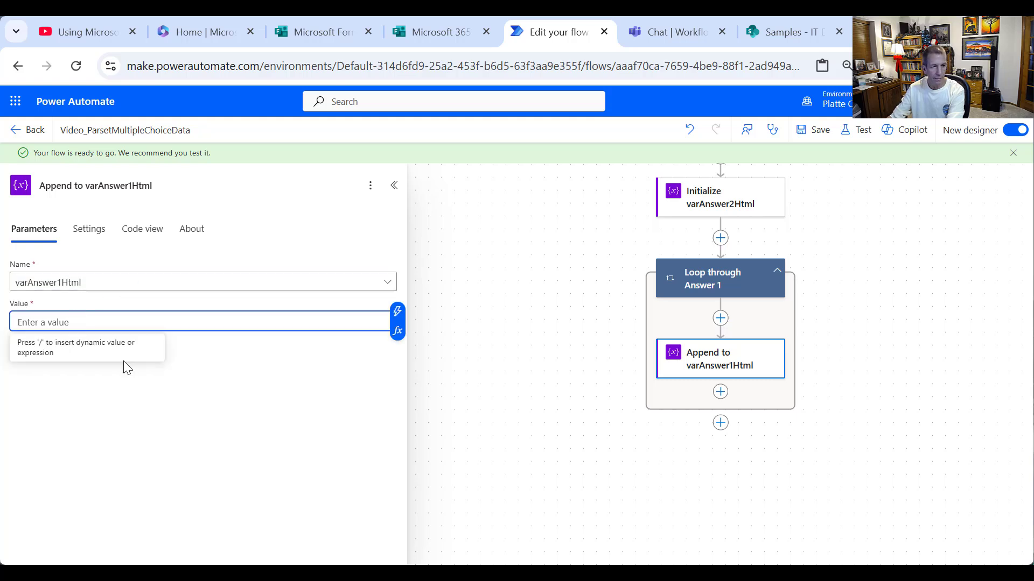
# - Set the append value to '<tr><rd>', the loop's Current item, then '</td></tr>'
pyautogui.write('<tr><rd>')
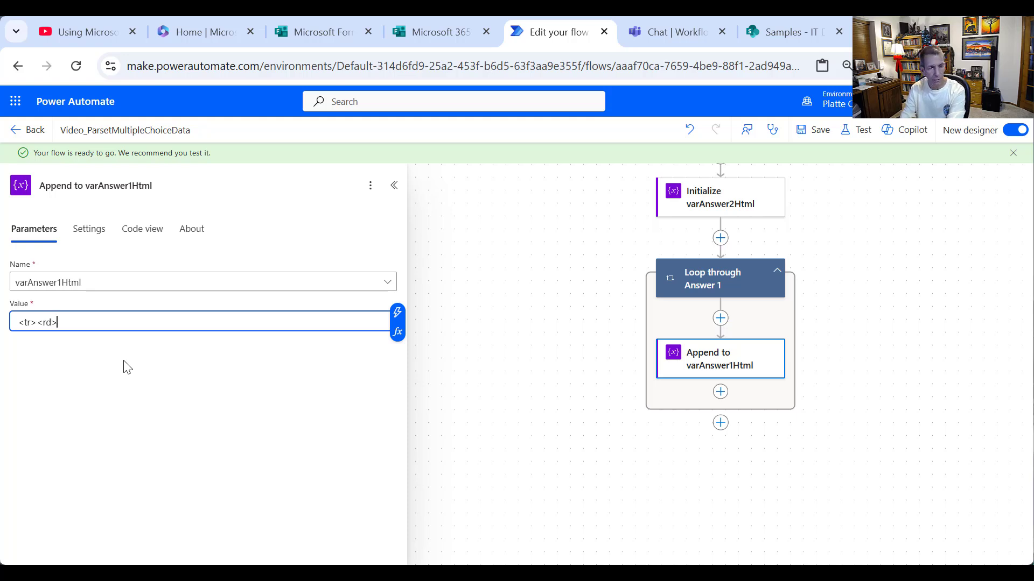
pyautogui.click(398, 312)
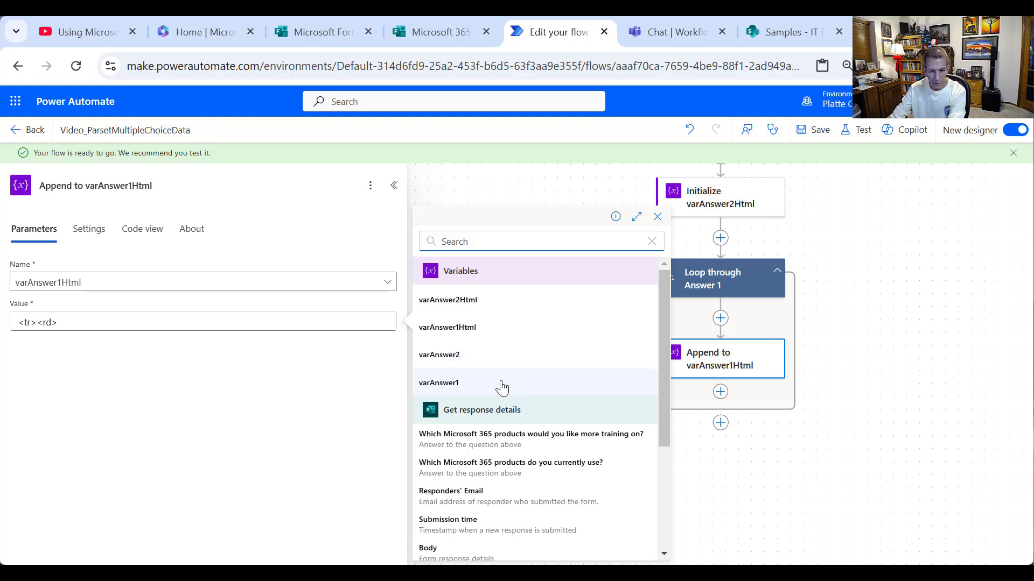
pyautogui.scroll(-5, 501, 398)
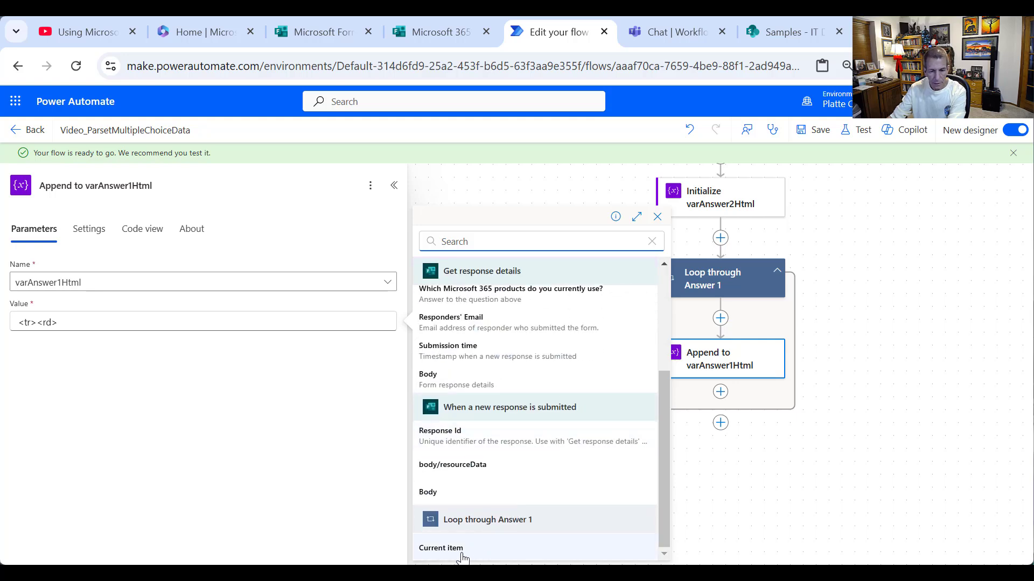
pyautogui.click(459, 550)
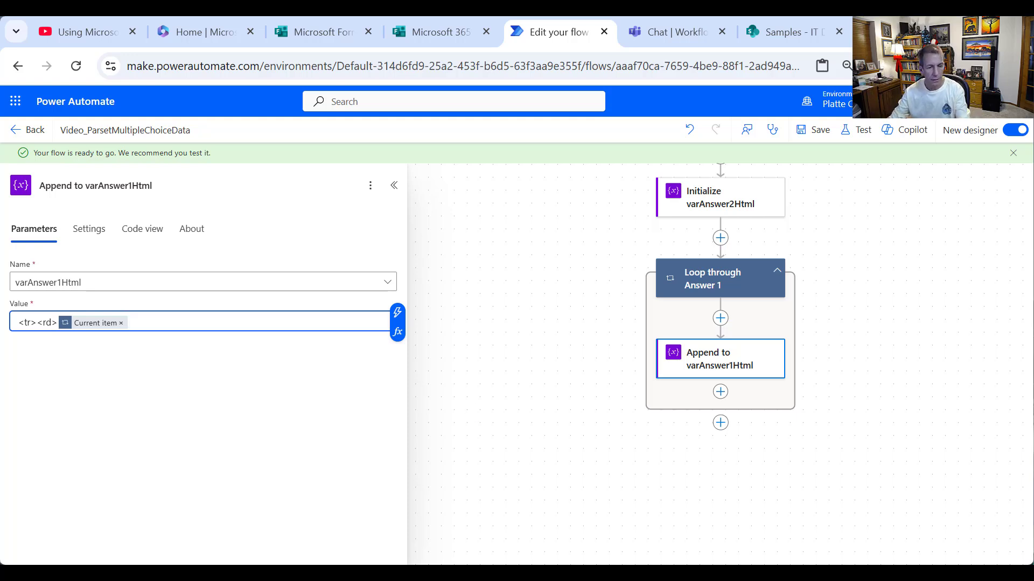
pyautogui.write('</')
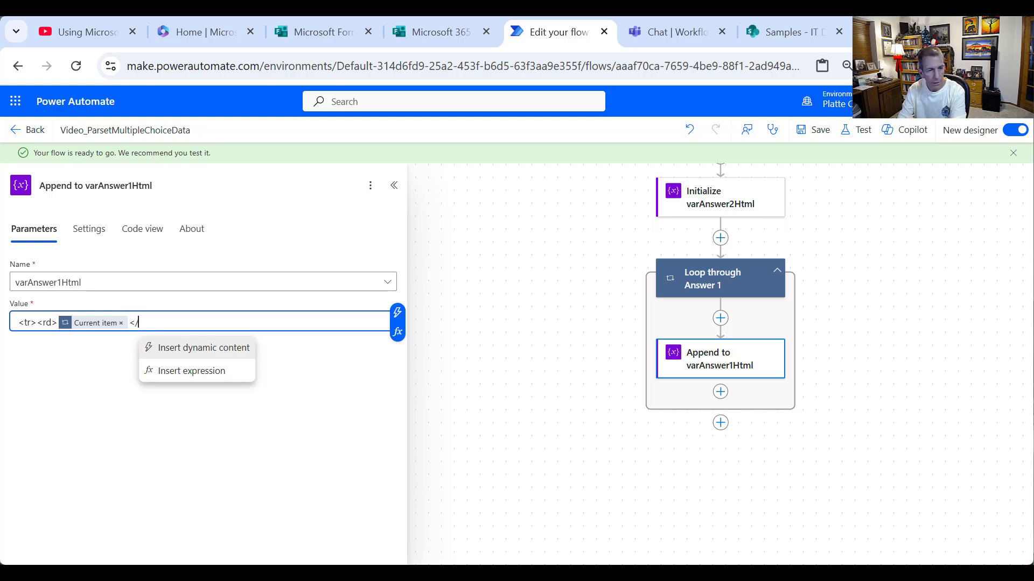
pyautogui.write('td')
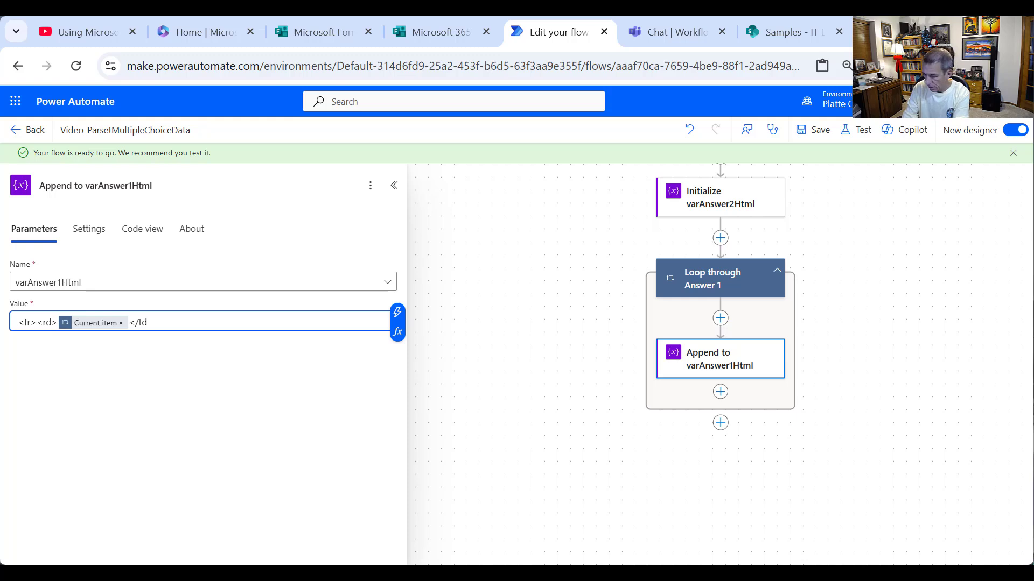
pyautogui.write('><')
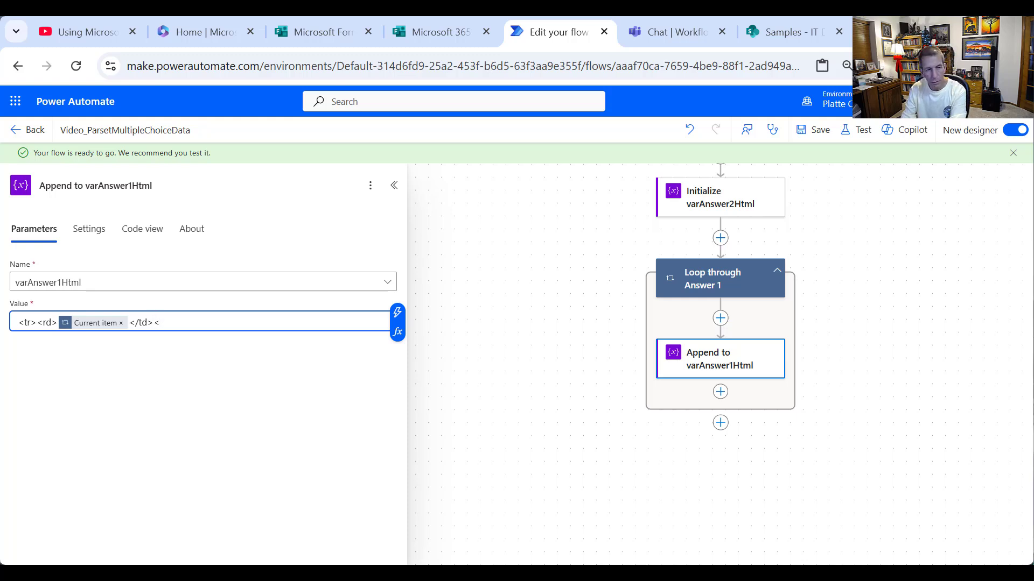
pyautogui.write('/t')
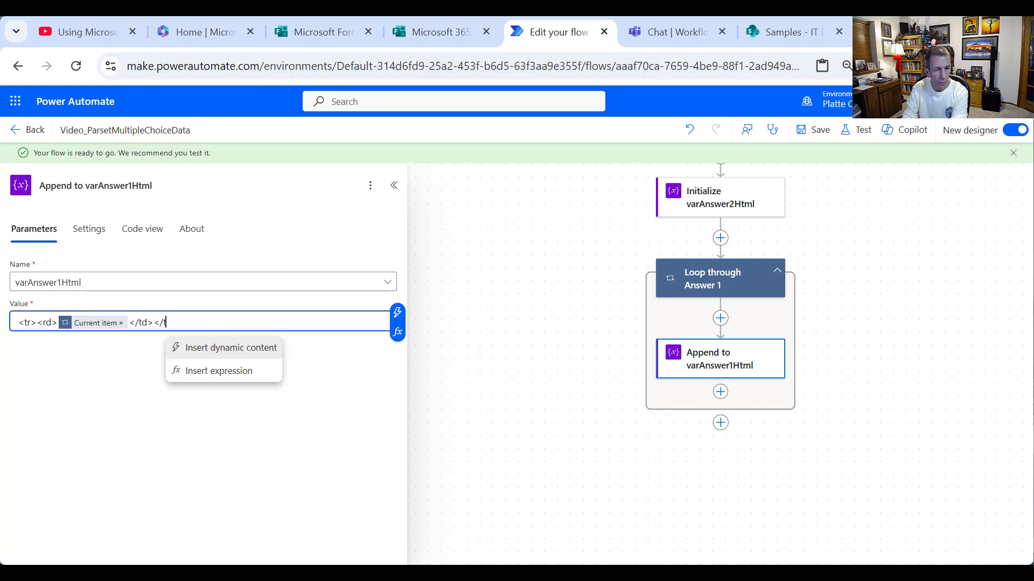
pyautogui.write('r>')
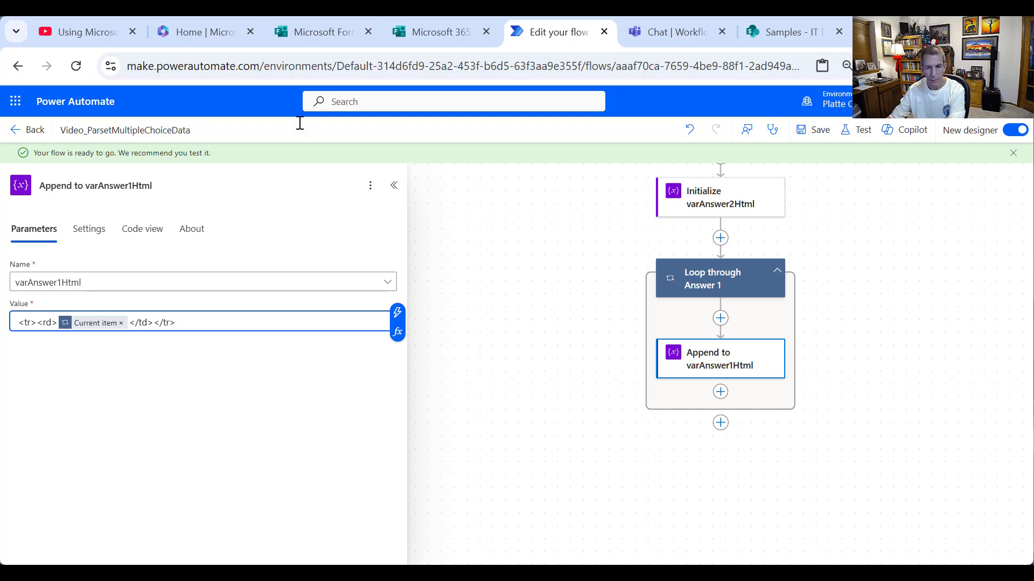
pyautogui.click(539, 296)
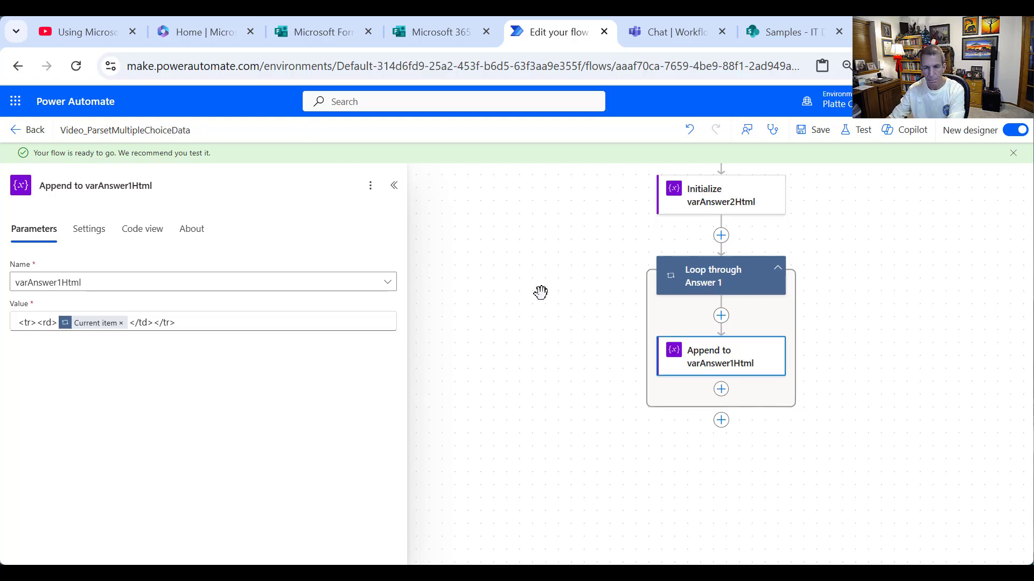
pyautogui.click(778, 272)
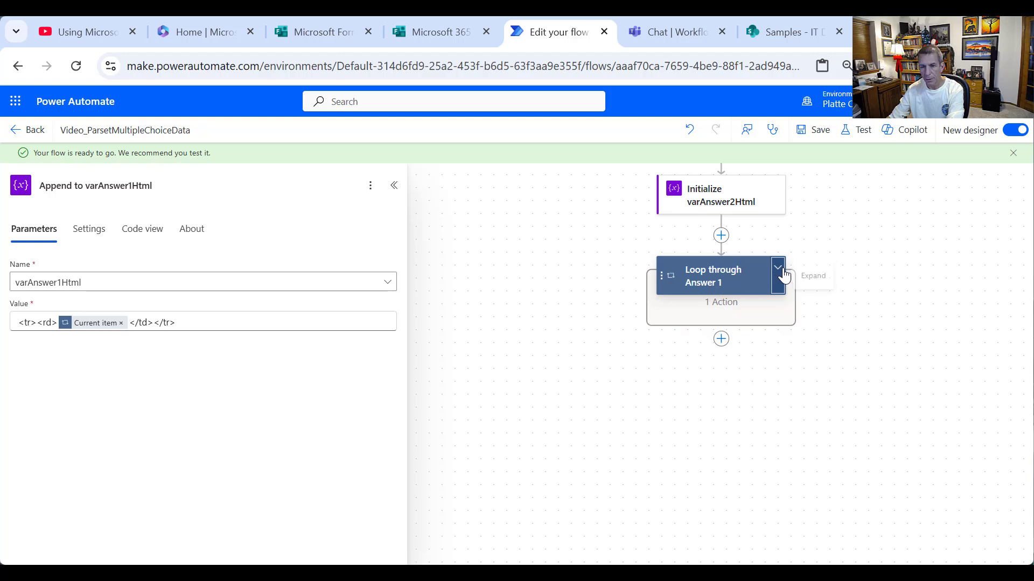
pyautogui.click(779, 273)
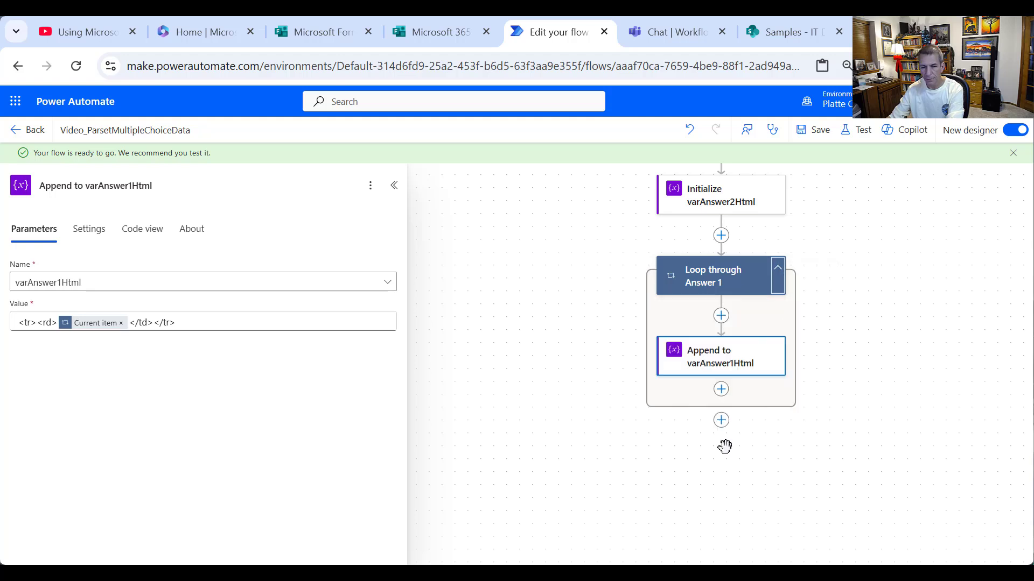
# - Add an Append to string variable step after the loop, targeting varAnswer1Html
pyautogui.click(721, 420)
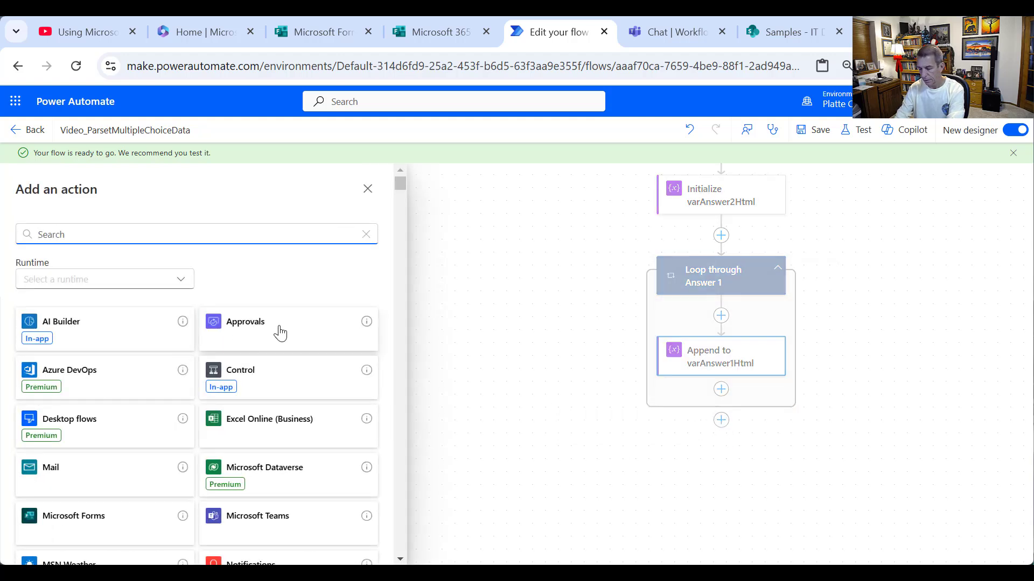
pyautogui.write('ari')
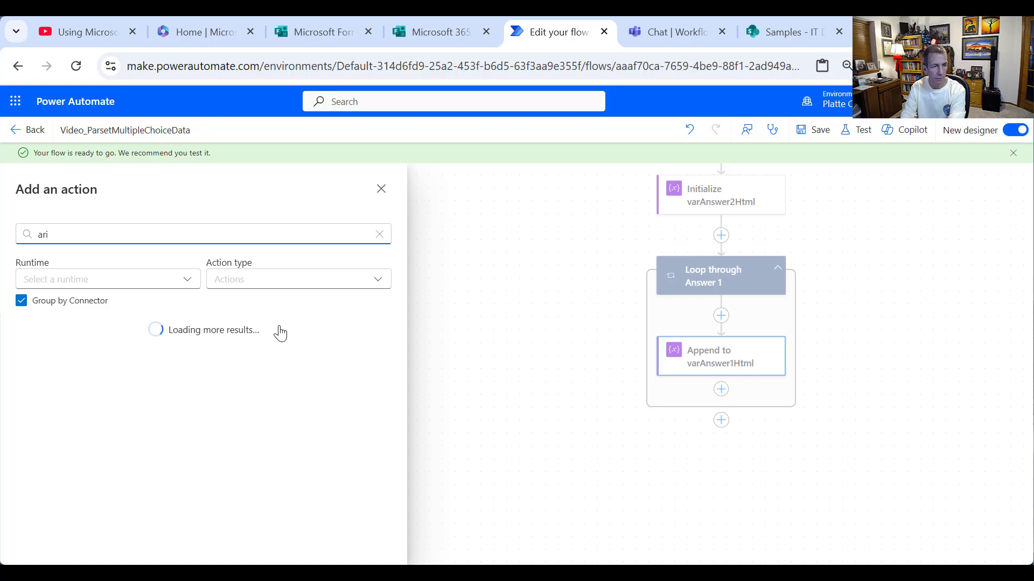
pyautogui.press('BackSpace')
pyautogui.press('BackSpace')
pyautogui.press('BackSpace')
pyautogui.write('v')
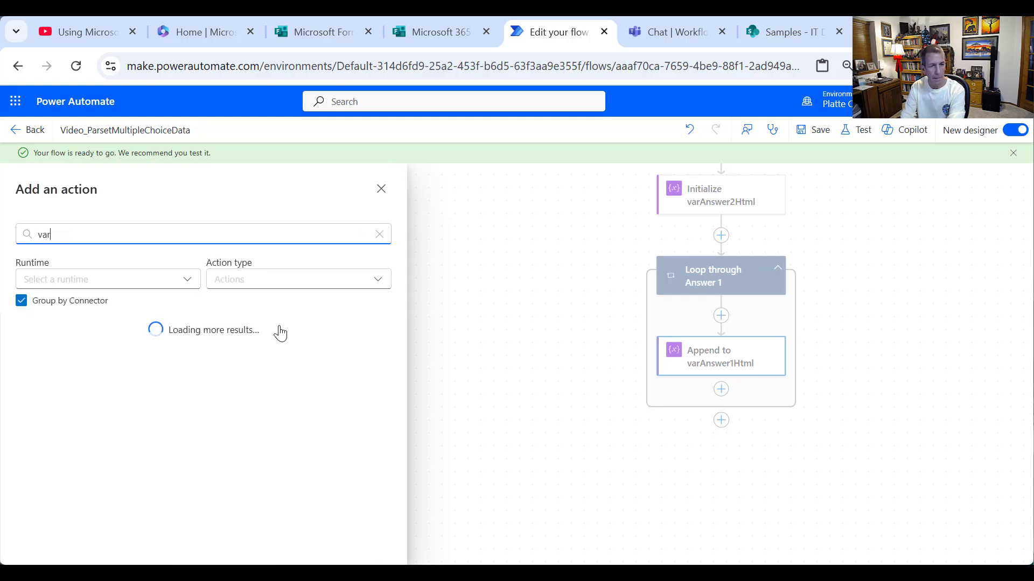
pyautogui.write('ariable')
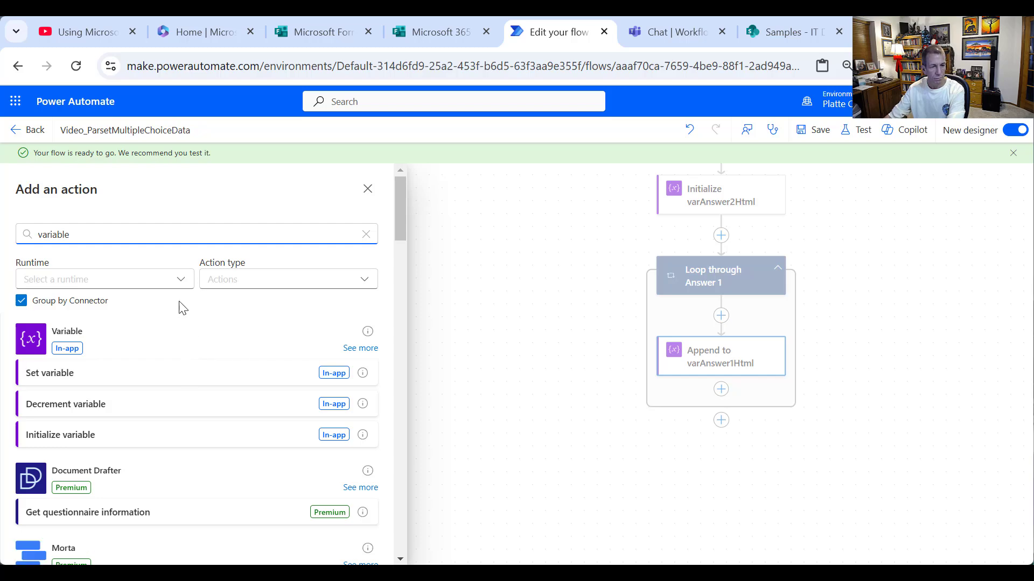
pyautogui.click(364, 353)
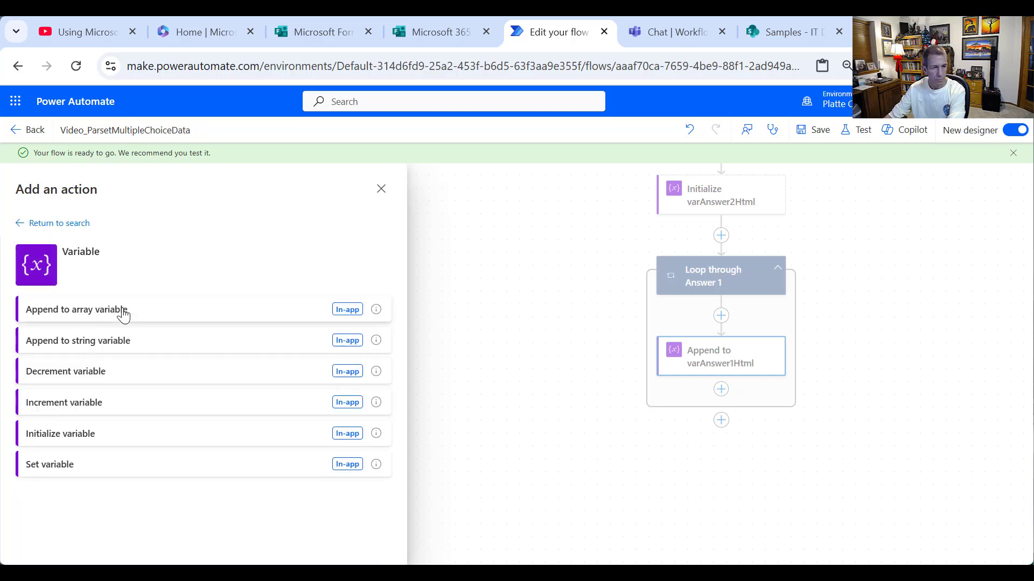
pyautogui.click(132, 343)
pyautogui.click(118, 282)
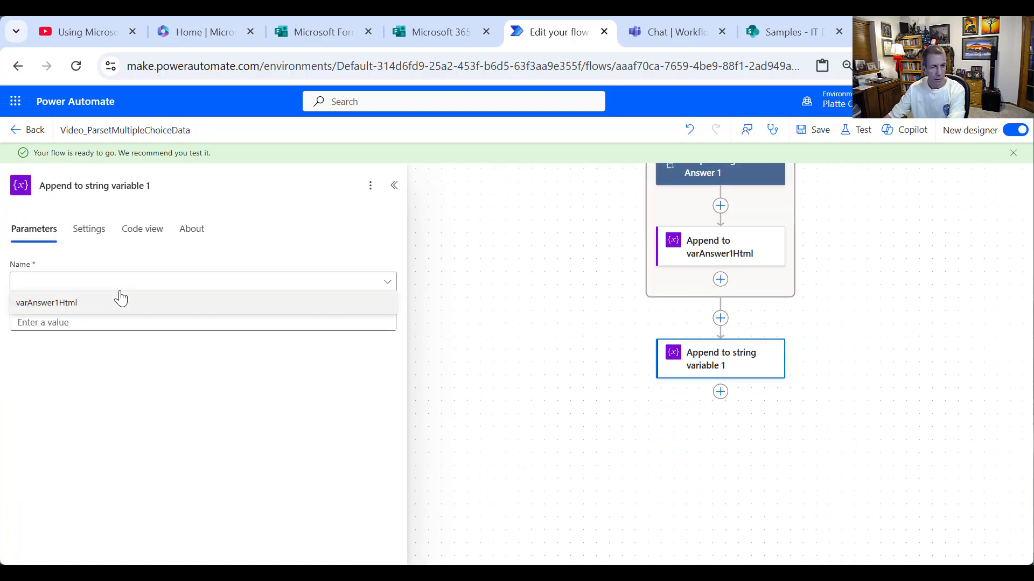
pyautogui.click(108, 302)
# - Title the step 'Append to varAnswer1Html 2' and give it the value '</table>'
pyautogui.moveTo(151, 185); pyautogui.dragTo(91, 184)
pyautogui.write('var')
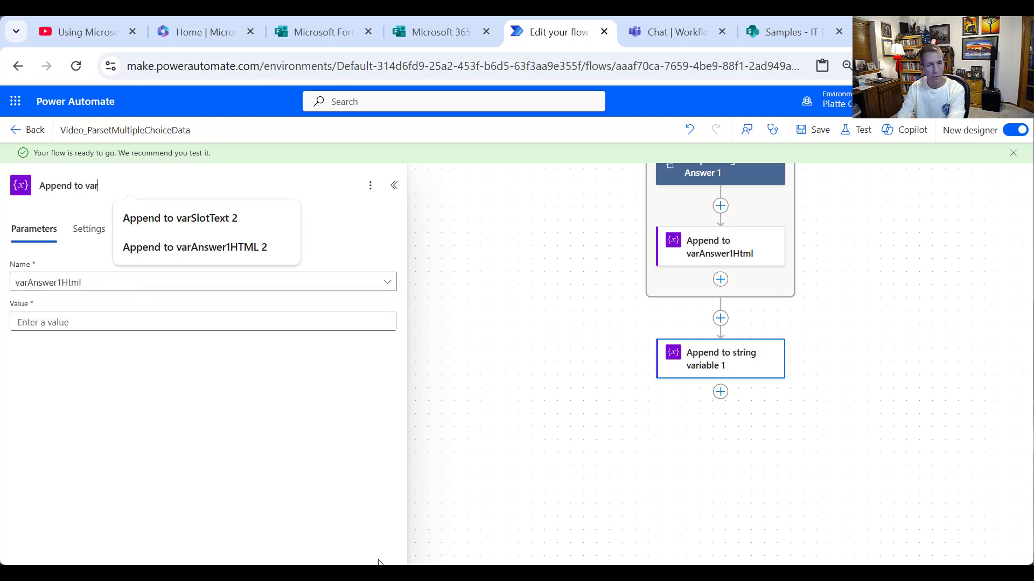
pyautogui.write('Answer')
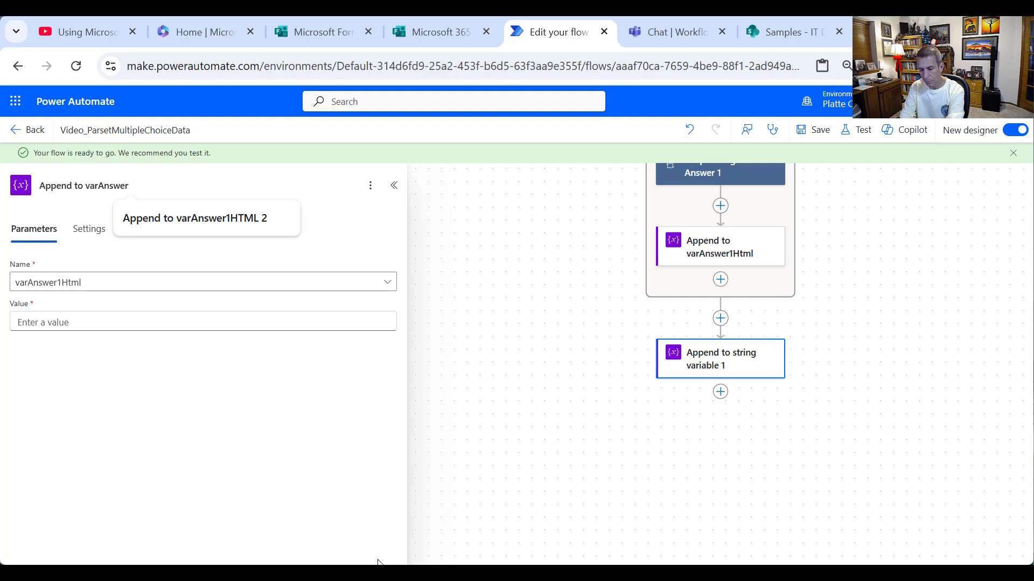
pyautogui.write('1Html 2')
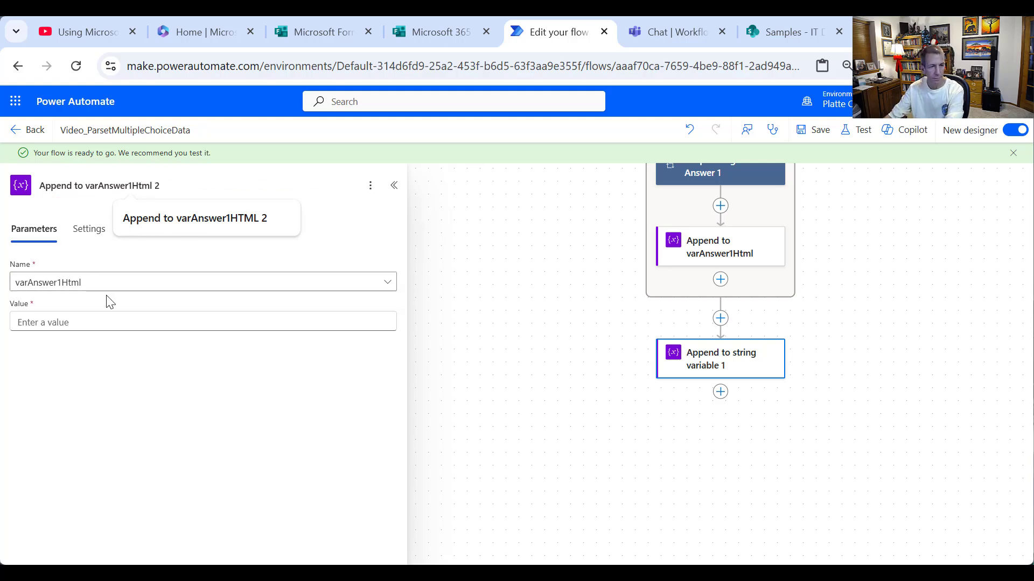
pyautogui.click(91, 327)
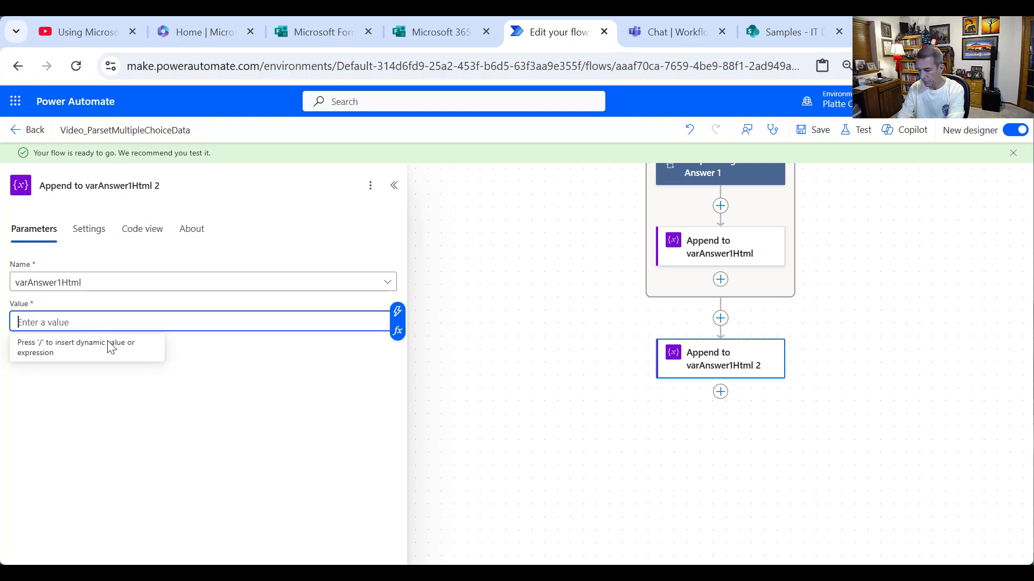
pyautogui.write('</')
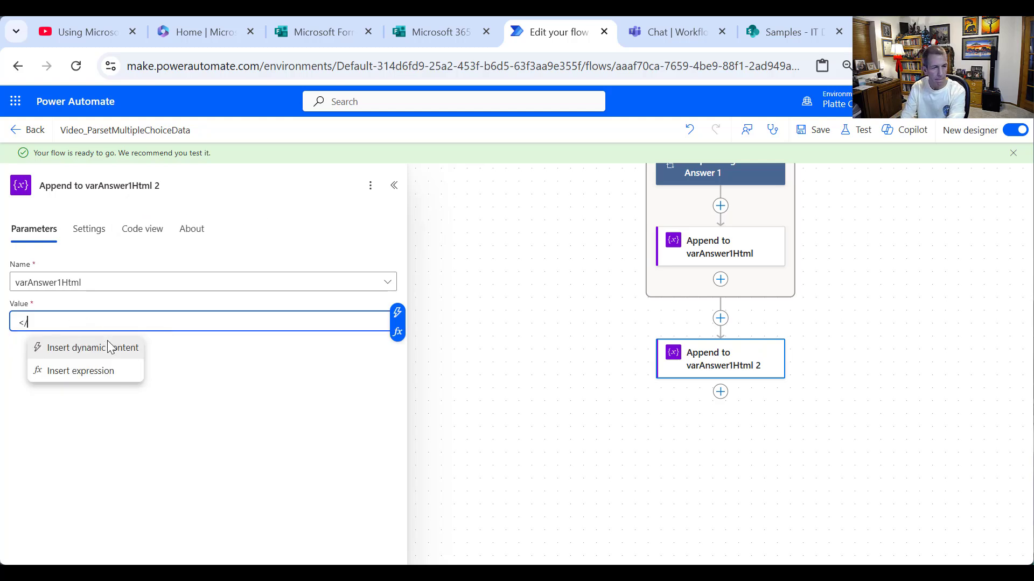
pyautogui.write('table')
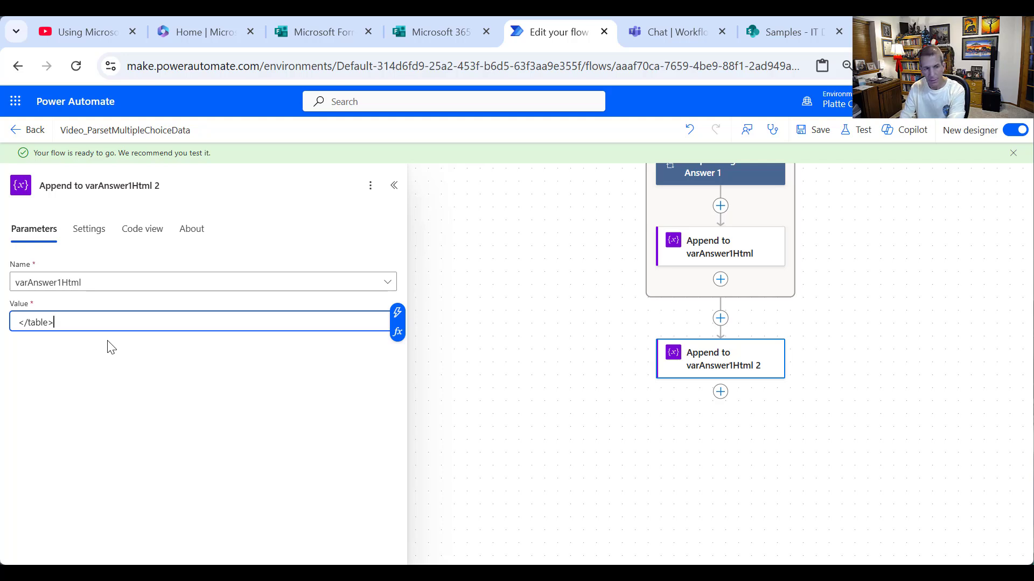
pyautogui.write('>')
pyautogui.click(934, 386)
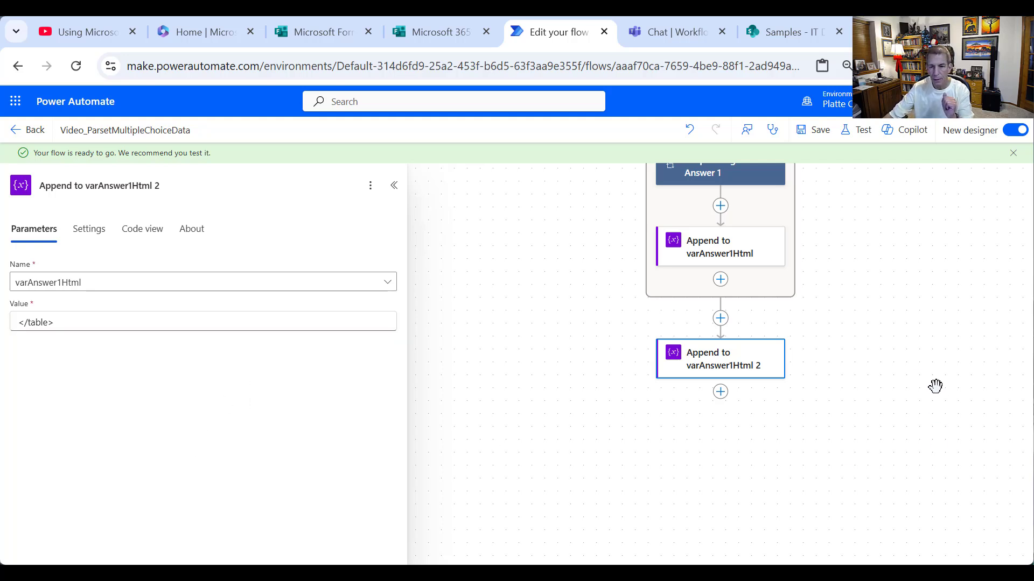
pyautogui.scroll(1, 902, 316)
# - Copy the entire Loop through Answer 1 and paste it below the closing-table append step
pyautogui.click(775, 201)
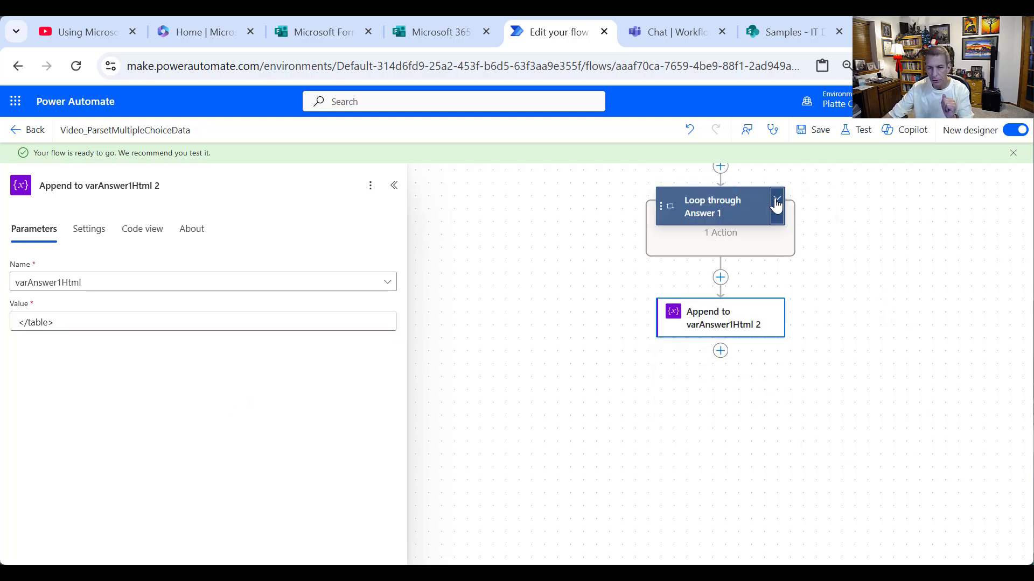
pyautogui.rightClick(757, 203)
pyautogui.click(810, 238)
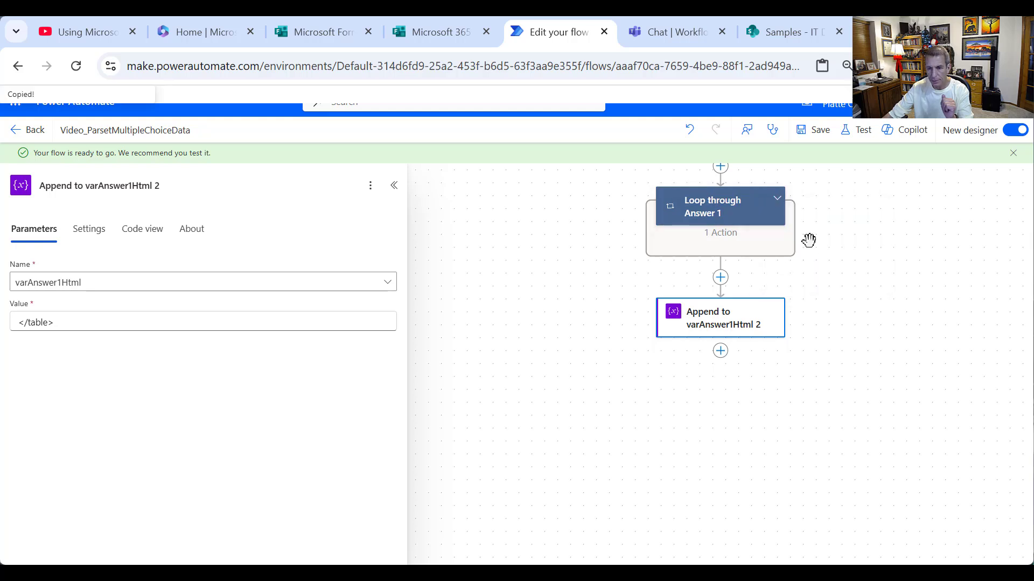
pyautogui.click(720, 350)
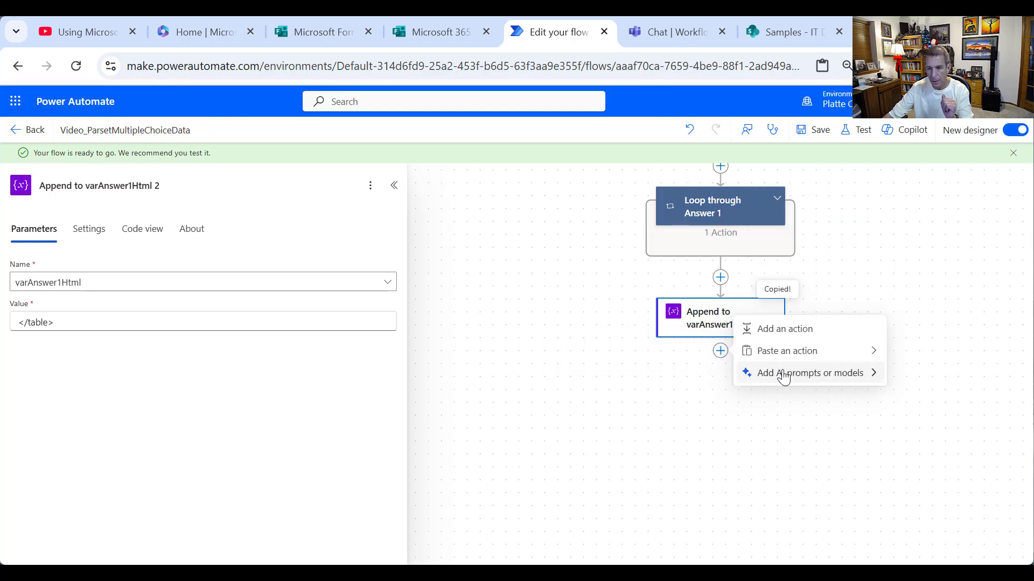
pyautogui.click(802, 352)
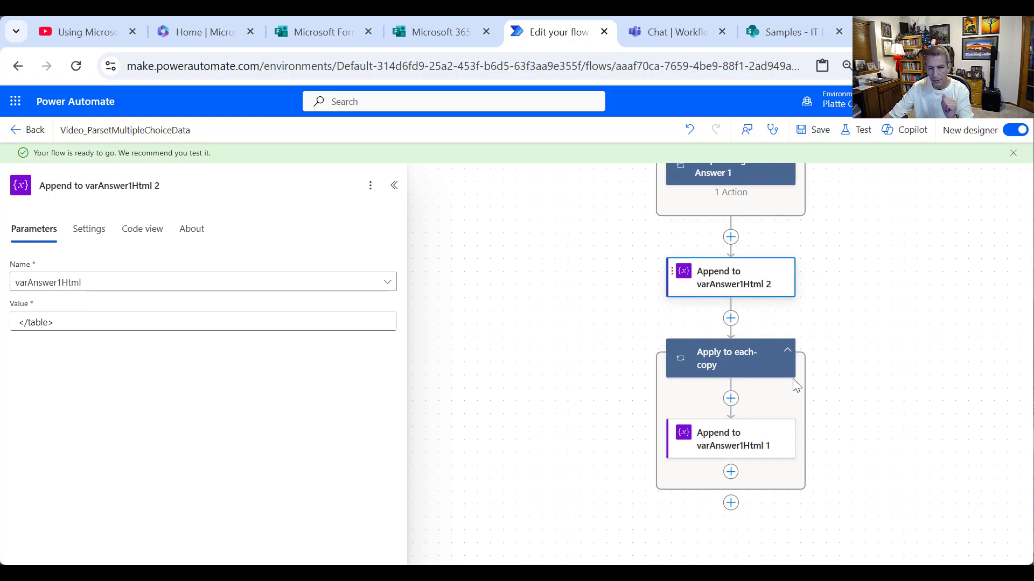
# - Rename the pasted loop 'Loop through Answer 2' and make it iterate over varAnswer2
pyautogui.click(737, 356)
pyautogui.click(167, 189)
pyautogui.moveTo(166, 189); pyautogui.dragTo(23, 181)
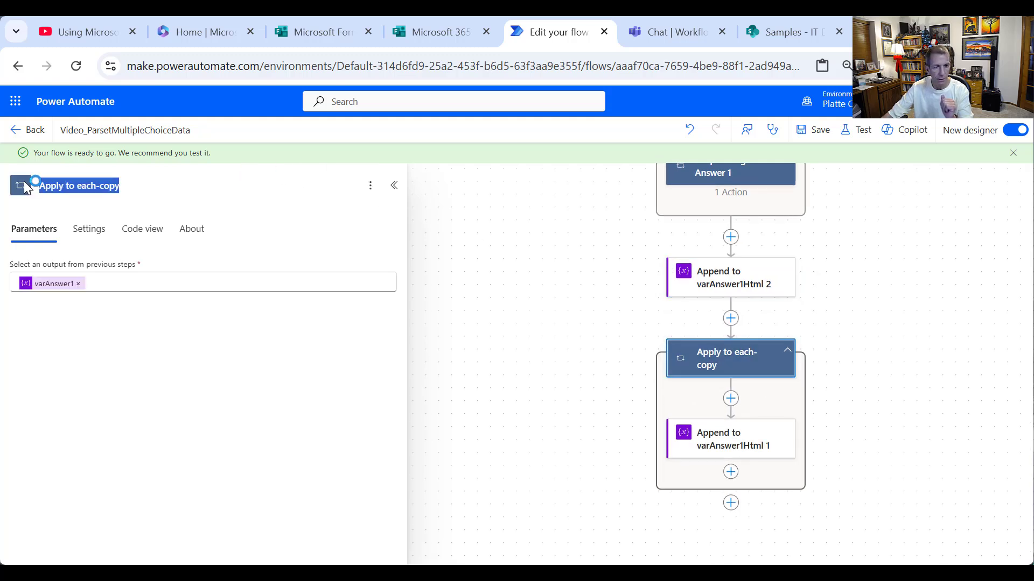
pyautogui.write('Loop')
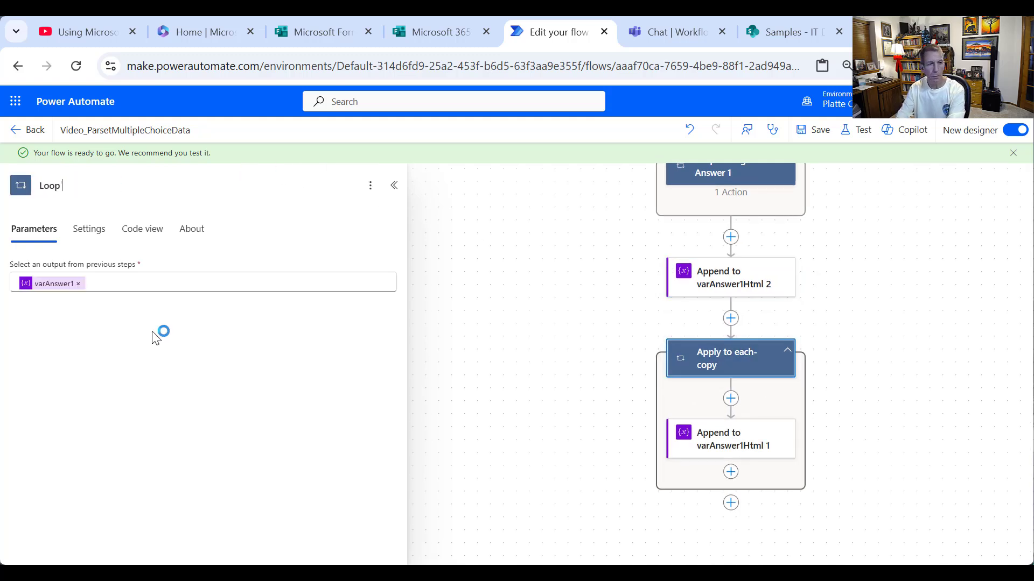
pyautogui.write(' through Answ')
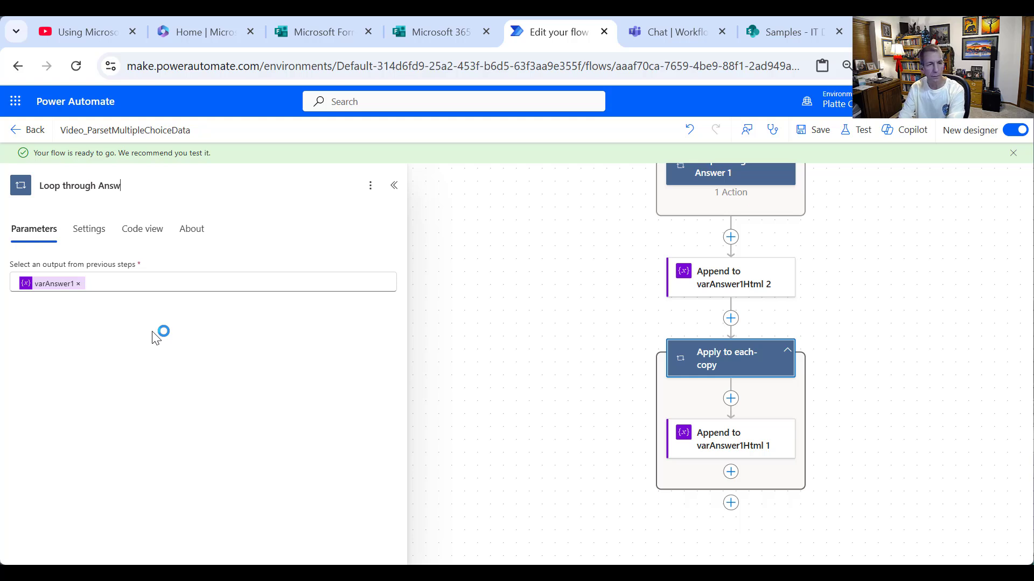
pyautogui.write('er 2')
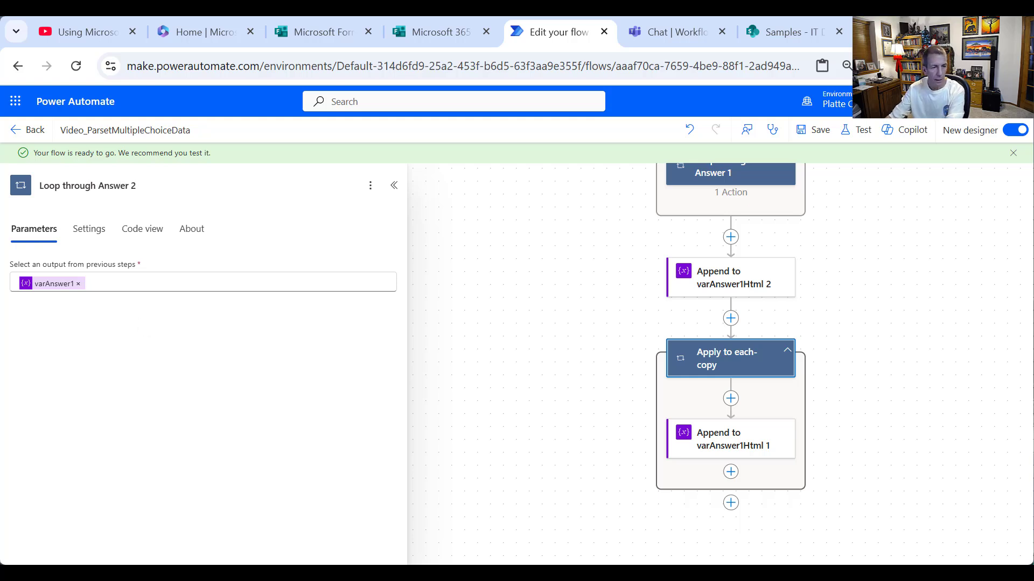
pyautogui.click(76, 282)
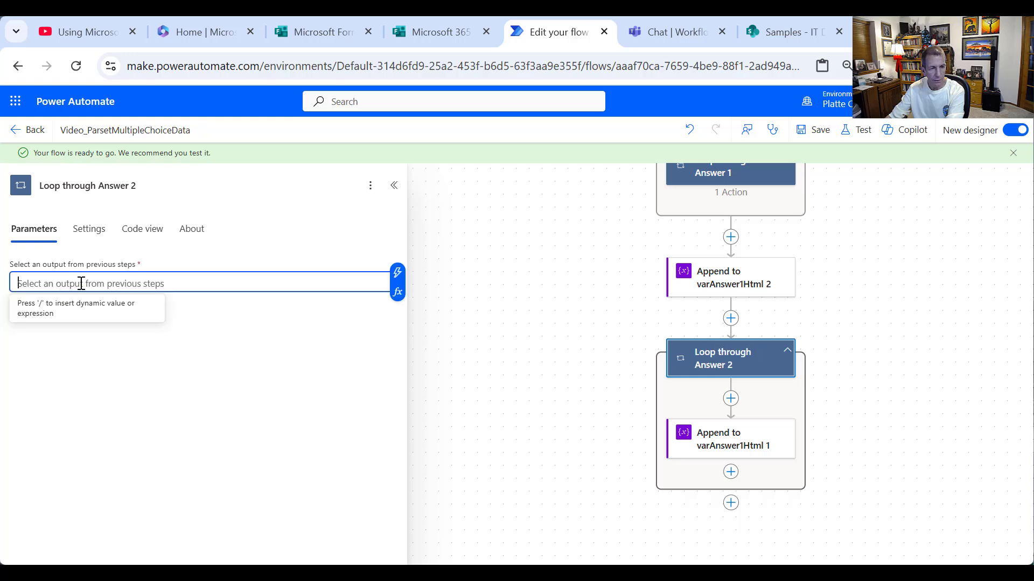
pyautogui.click(397, 280)
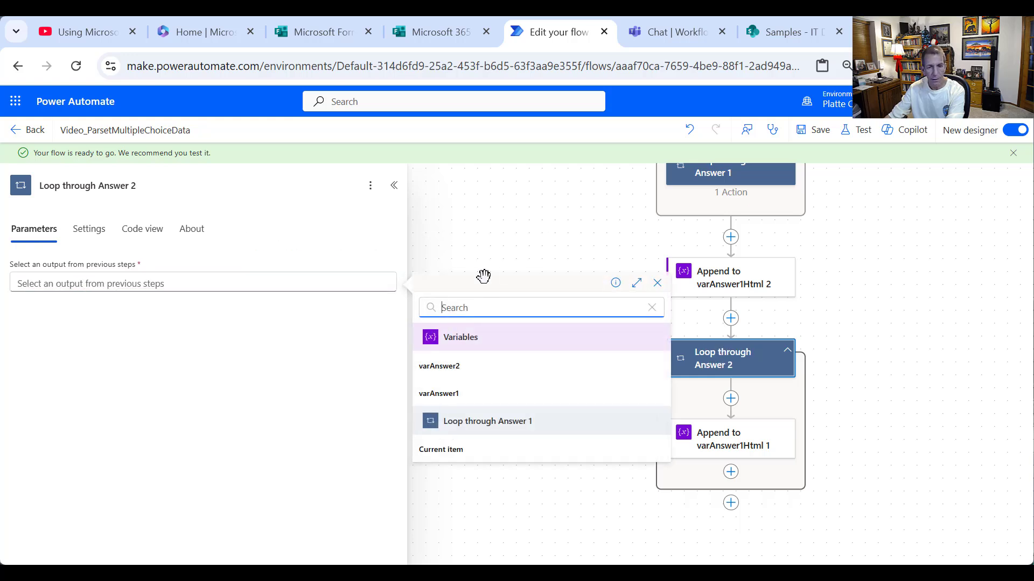
pyautogui.click(455, 368)
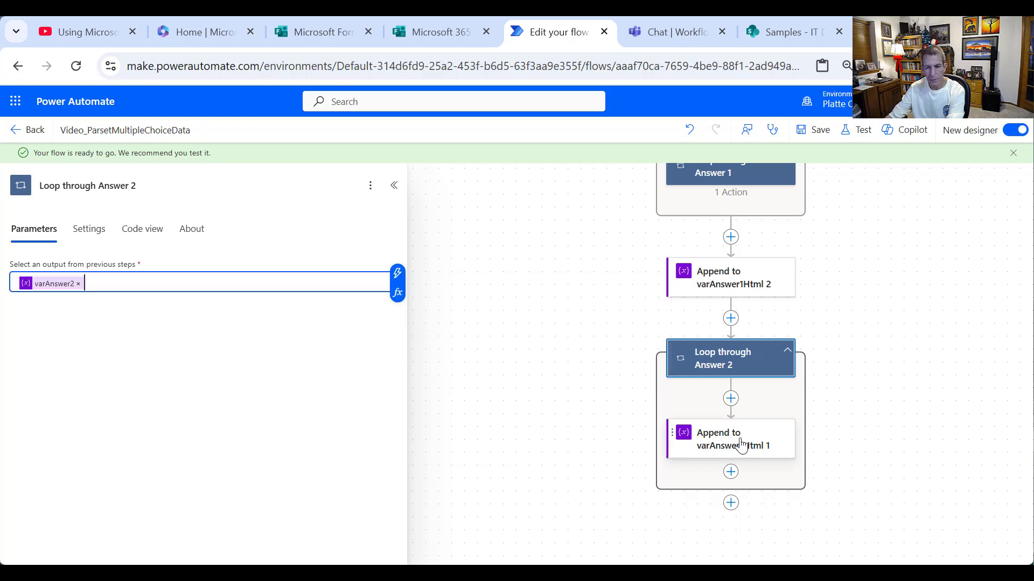
# - Check the inner append step, leaving its target variable as varAnswer1Html
pyautogui.click(731, 455)
pyautogui.click(140, 284)
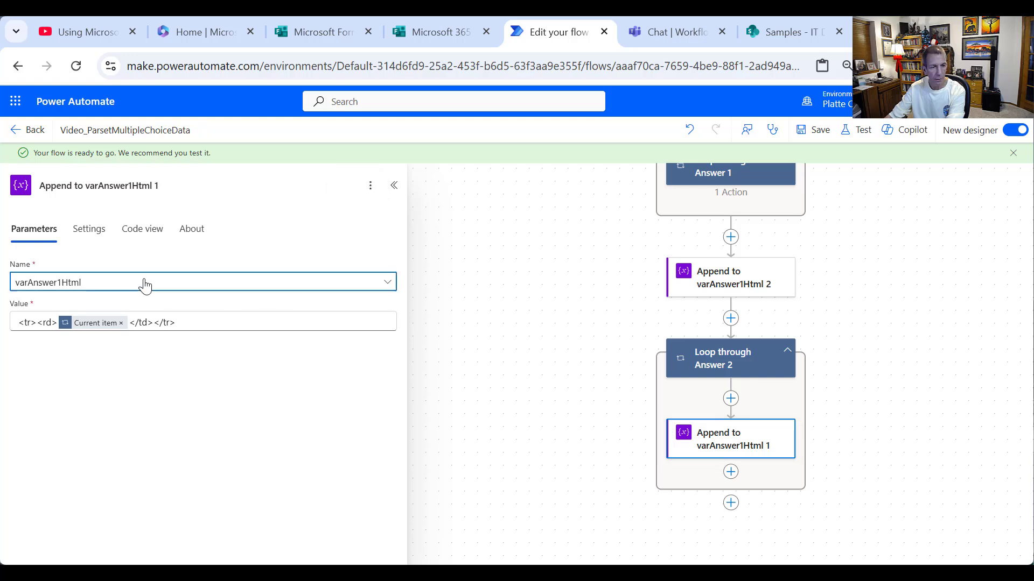
pyautogui.click(271, 297)
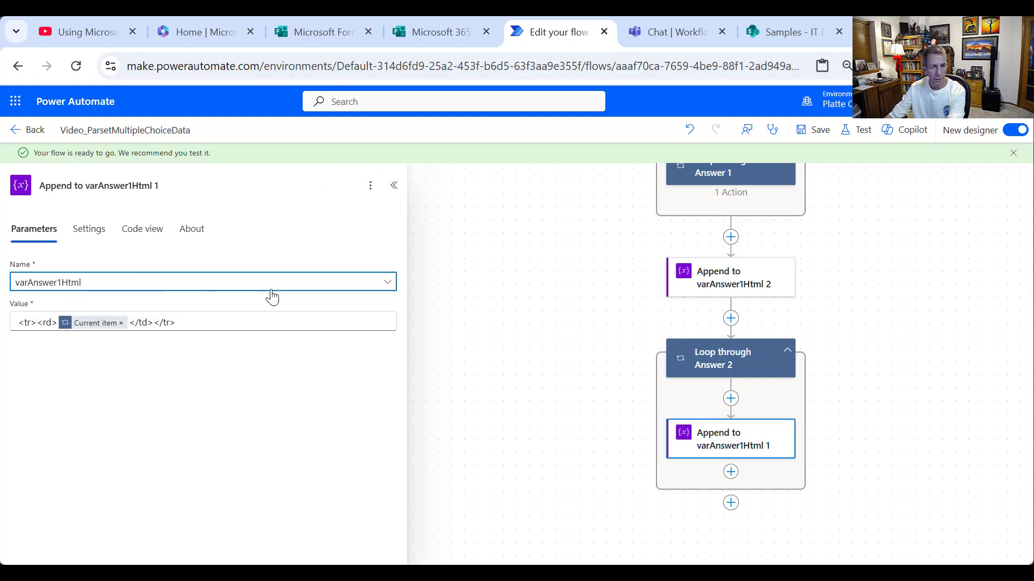
pyautogui.click(387, 284)
pyautogui.click(395, 283)
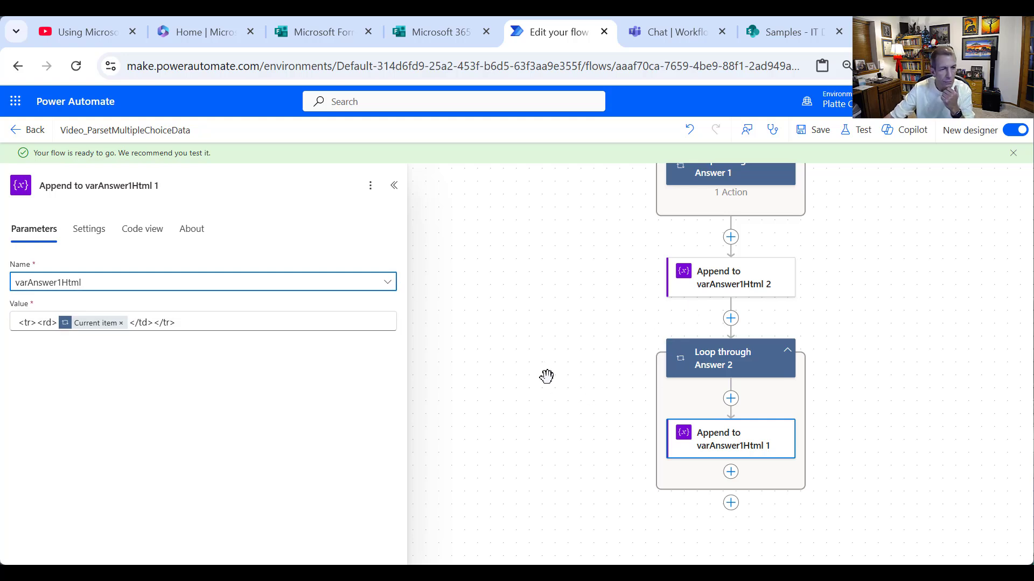
pyautogui.click(486, 331)
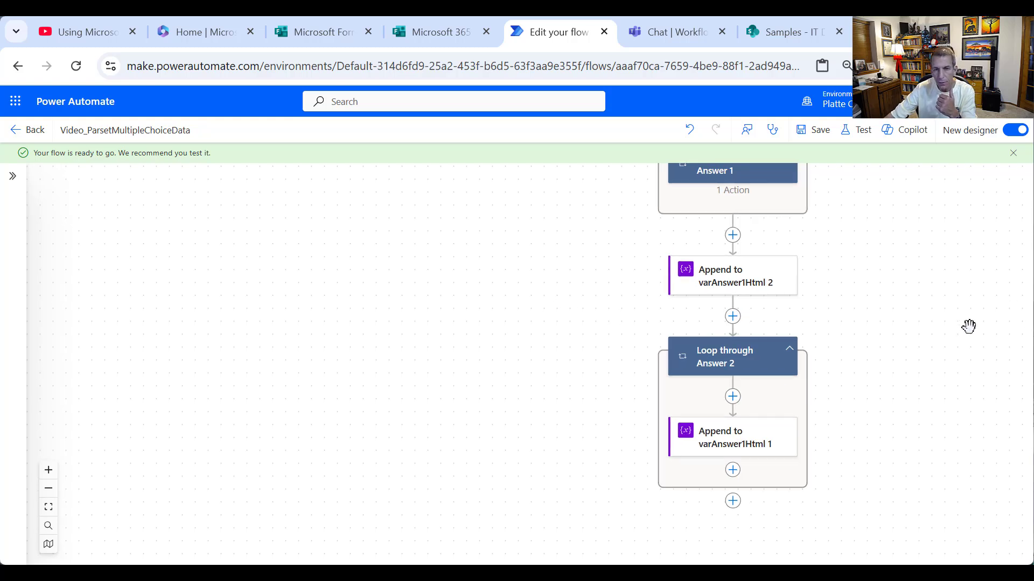
# - Review Initialize varAnswer2Html and the inner append step's target variable choices without changes
pyautogui.scroll(3, 961, 337)
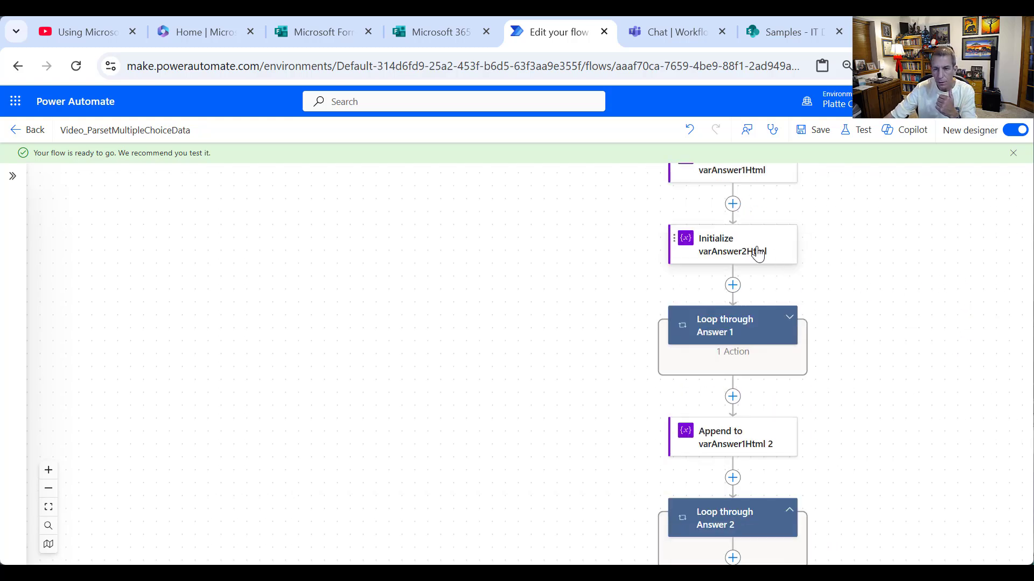
pyautogui.click(752, 252)
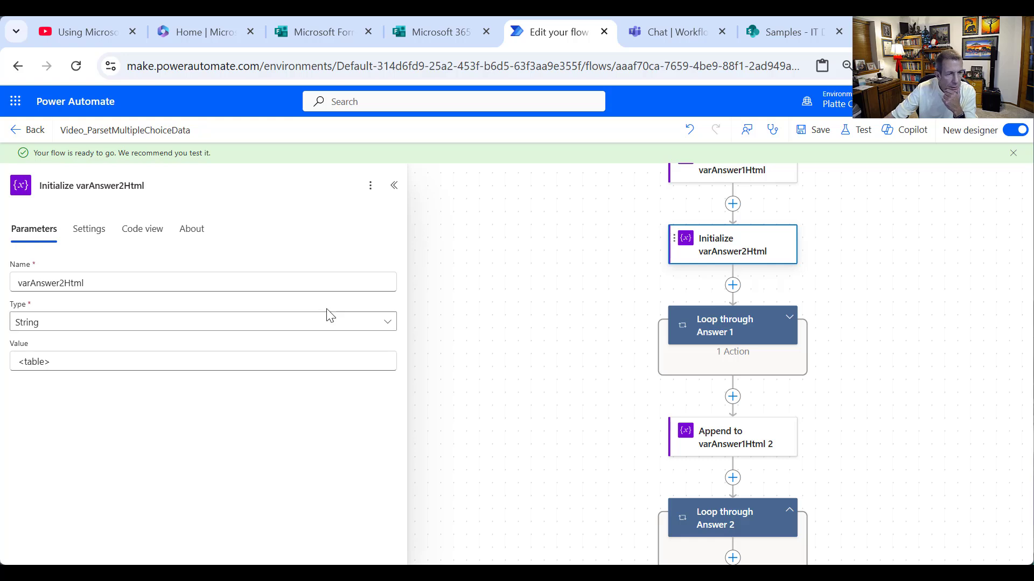
pyautogui.click(463, 300)
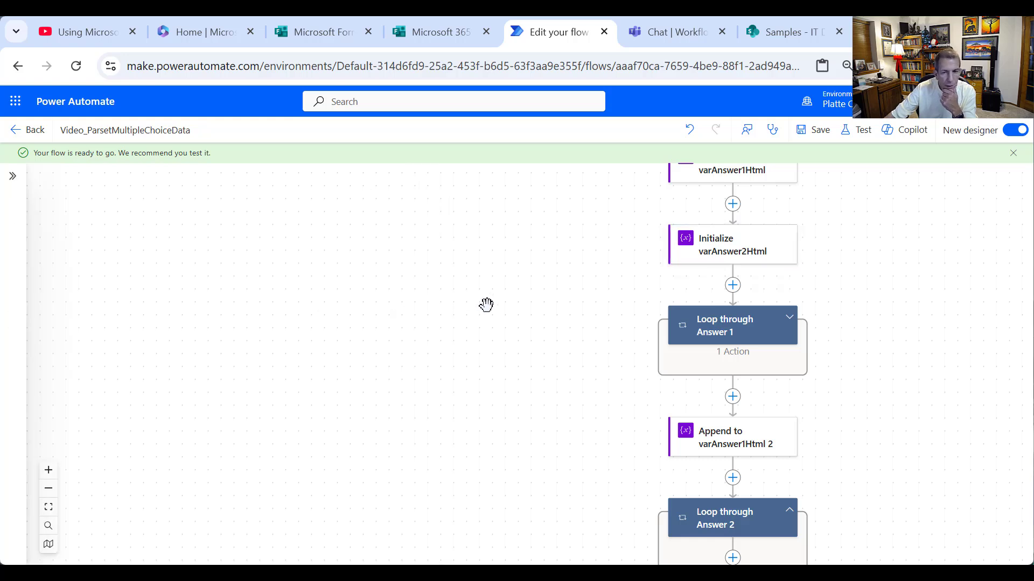
pyautogui.scroll(-2, 819, 341)
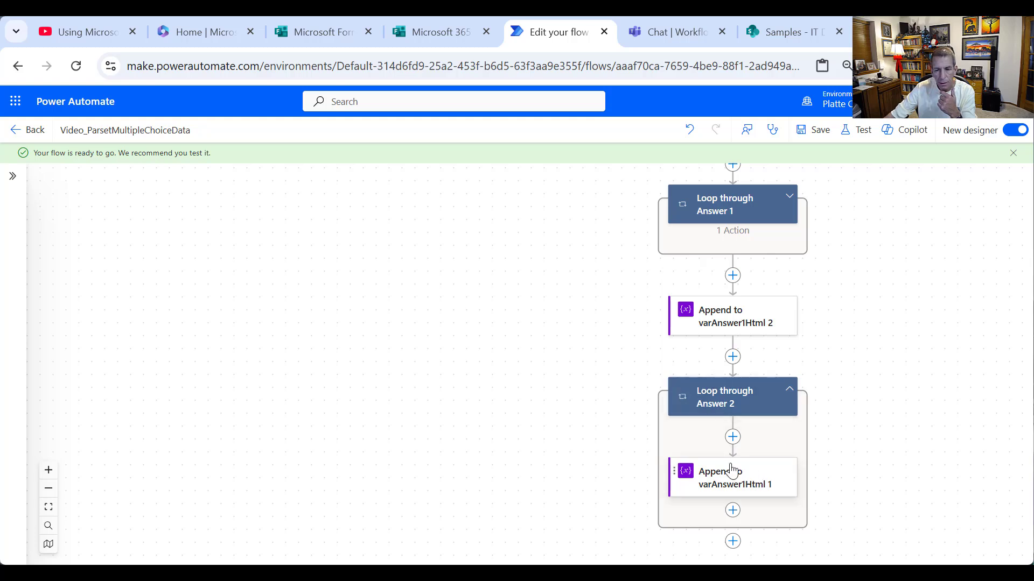
pyautogui.click(716, 479)
pyautogui.click(323, 291)
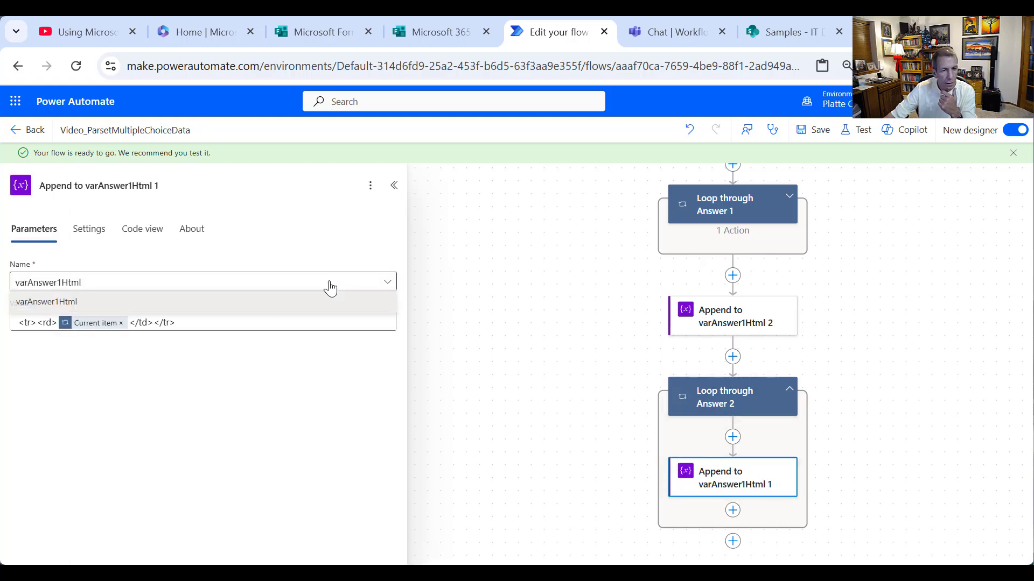
pyautogui.click(388, 285)
pyautogui.click(387, 287)
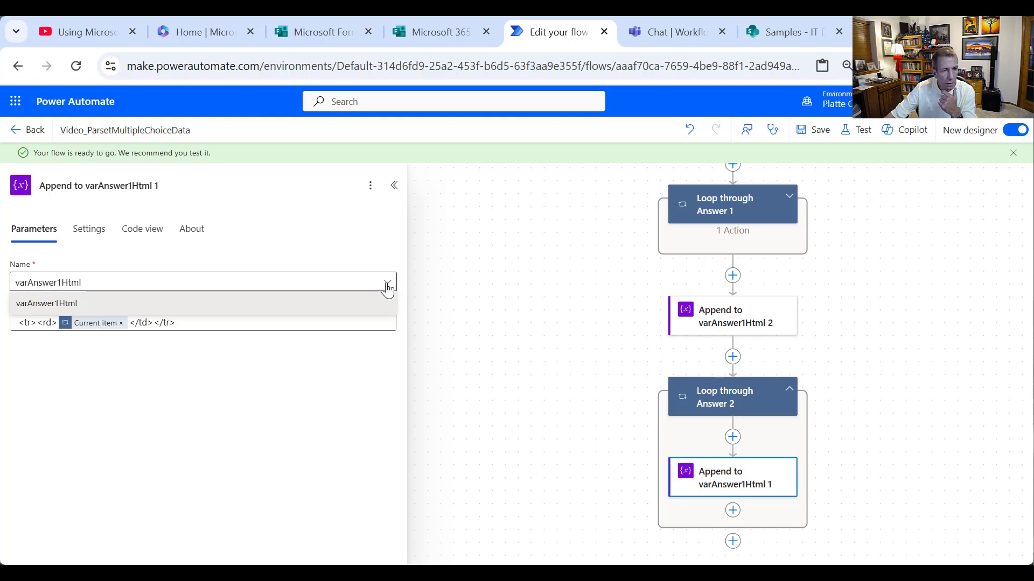
pyautogui.click(388, 286)
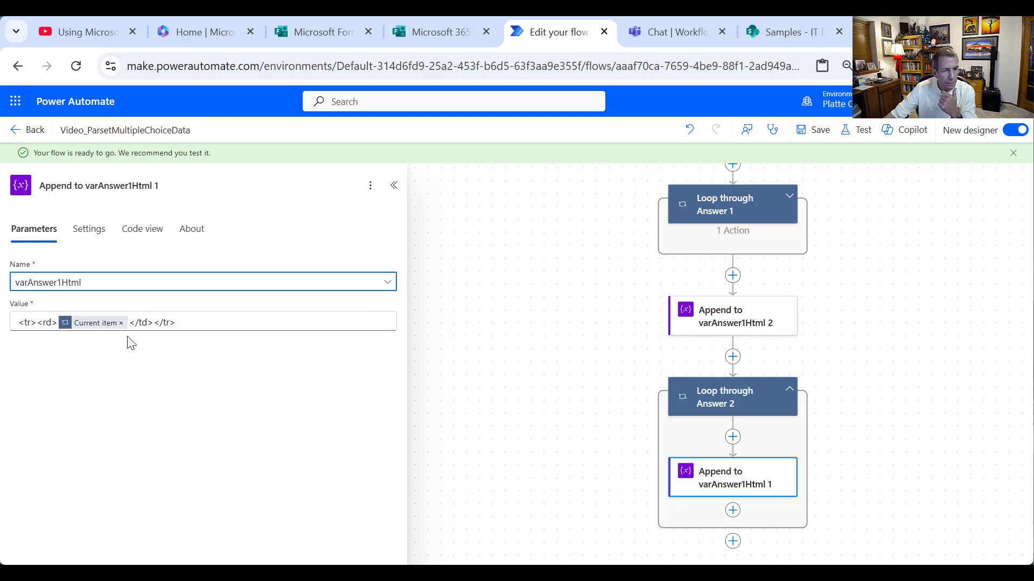
# - Retitle the Answer 2 loop's append step 'Append to varAnswer2Html', keeping varAnswer1Html as target
pyautogui.click(189, 186)
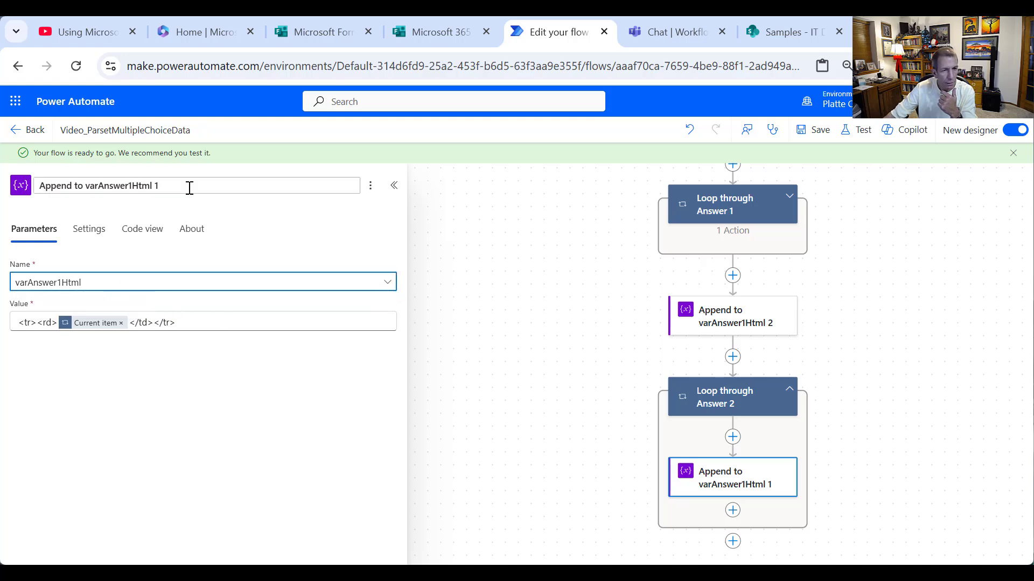
pyautogui.moveTo(185, 186); pyautogui.dragTo(127, 183)
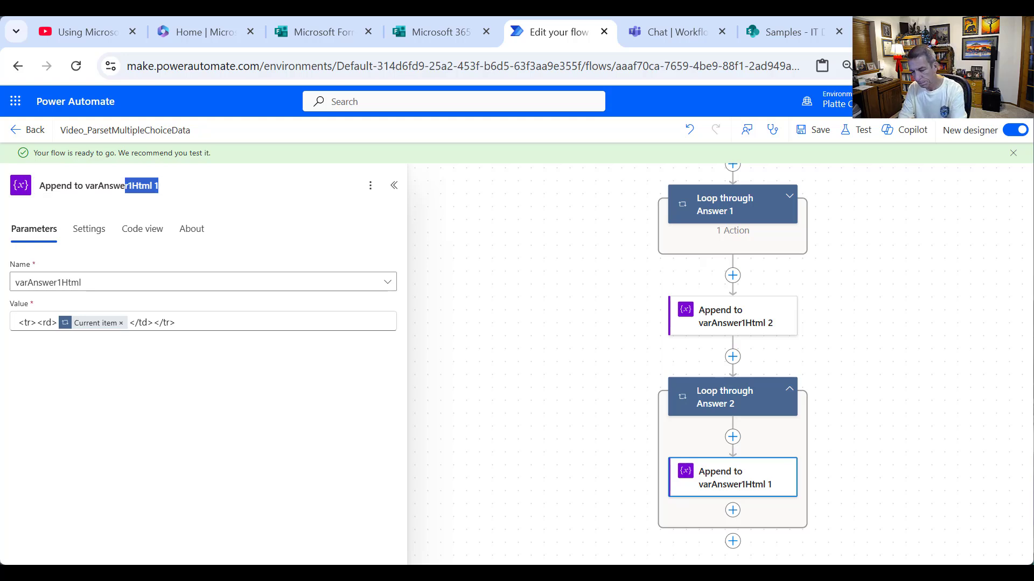
pyautogui.write('2H')
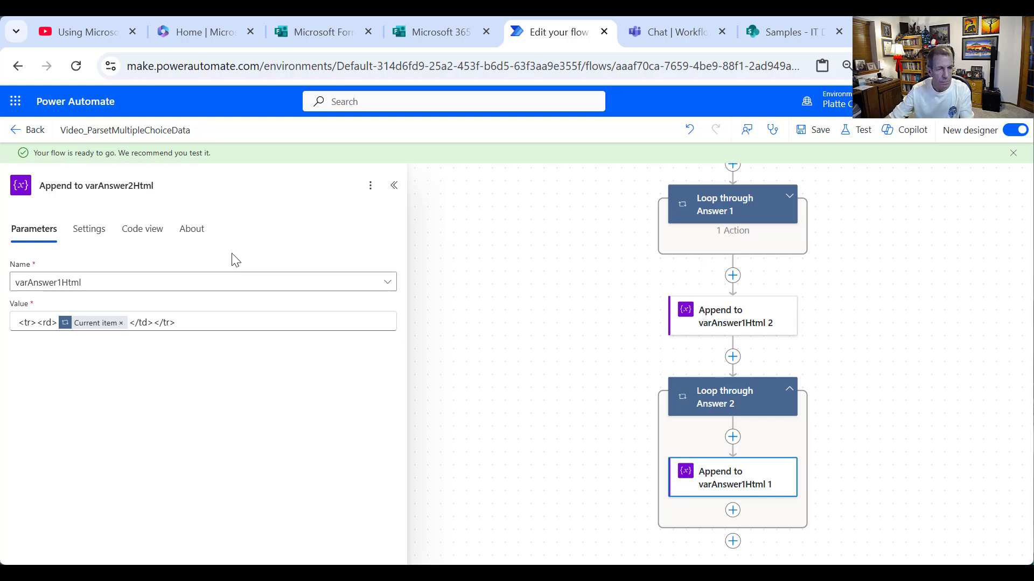
pyautogui.click(197, 294)
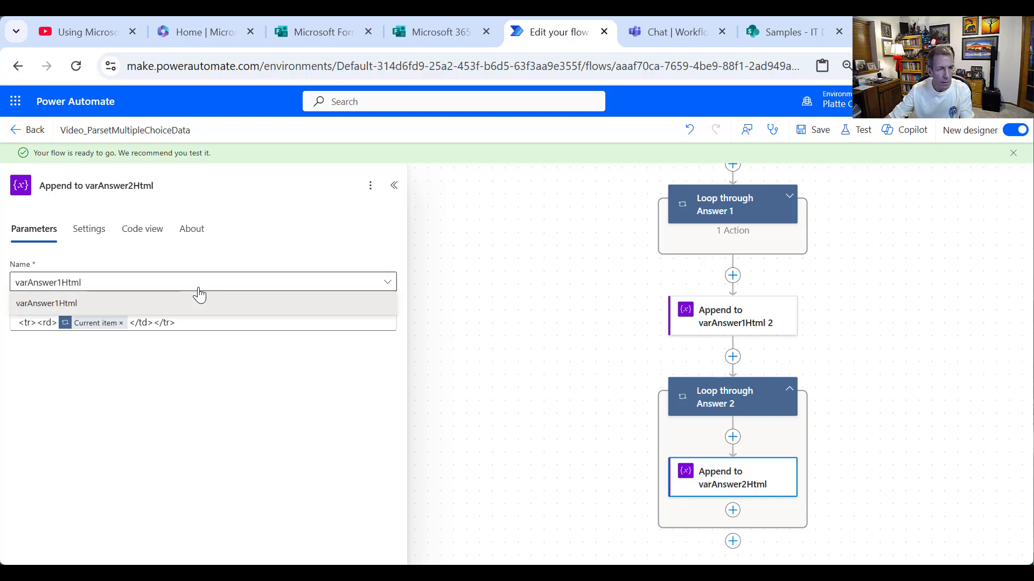
pyautogui.click(200, 302)
# - Inspect the varAnswer2Html initialization, then save the flow, which fails with an InvalidTemplate error
pyautogui.scroll(2, 808, 358)
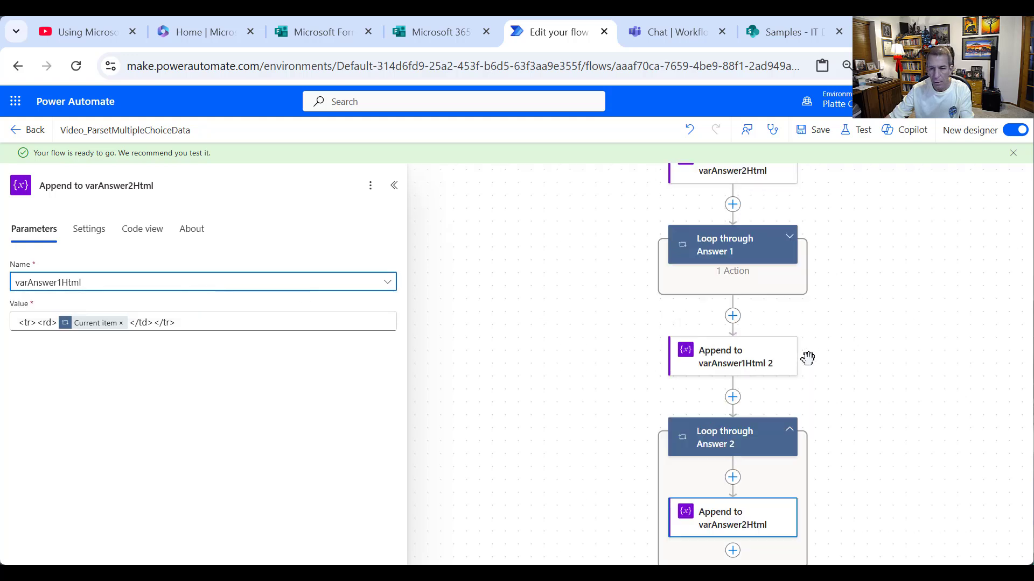
pyautogui.scroll(1, 867, 339)
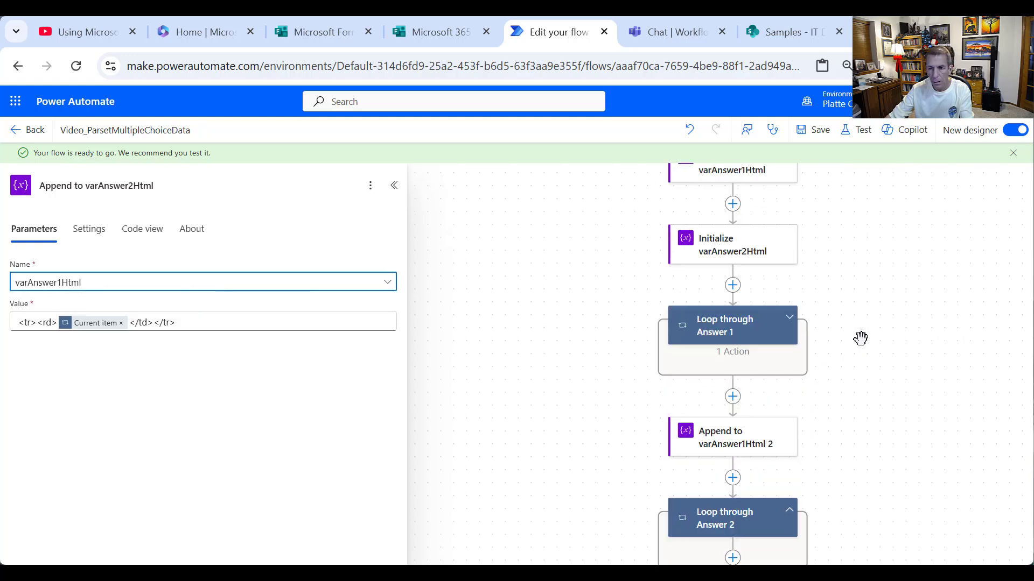
pyautogui.click(728, 259)
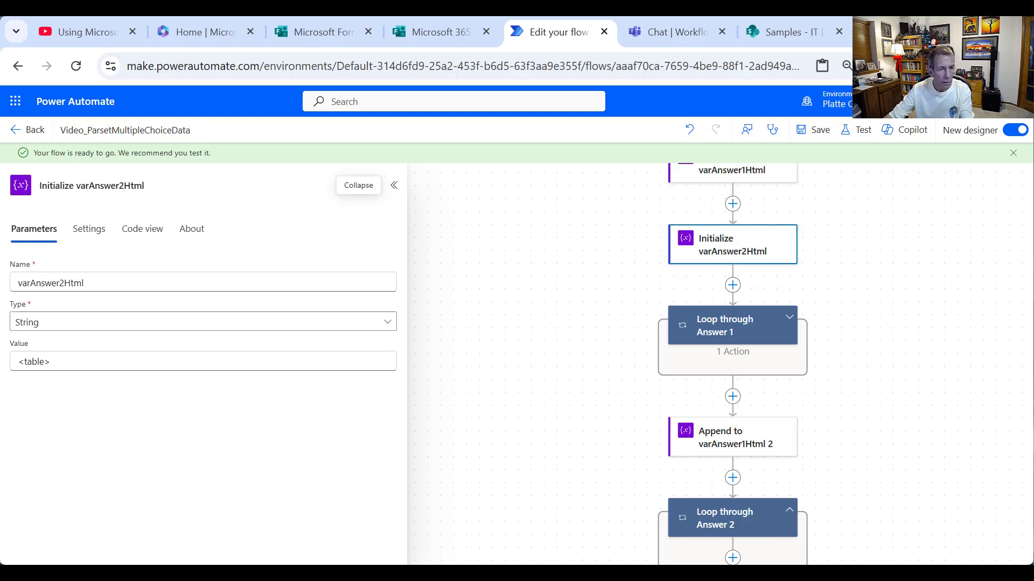
pyautogui.click(14, 283)
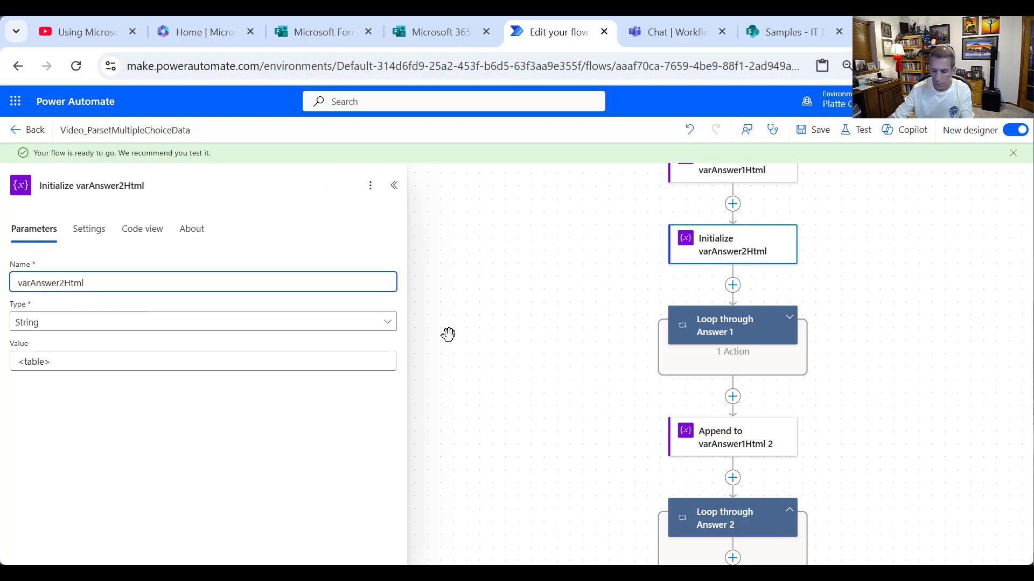
pyautogui.click(846, 257)
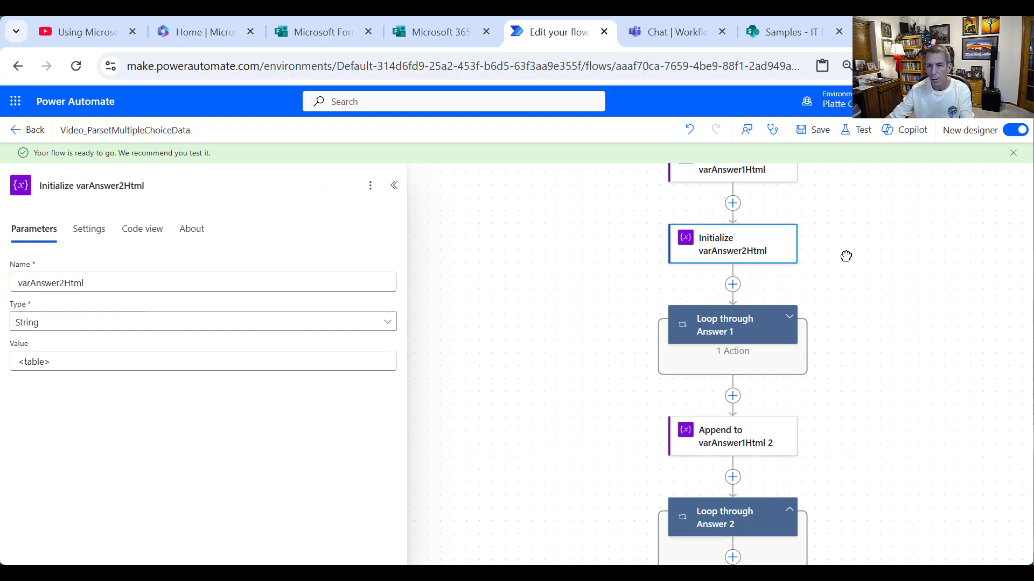
pyautogui.click(819, 130)
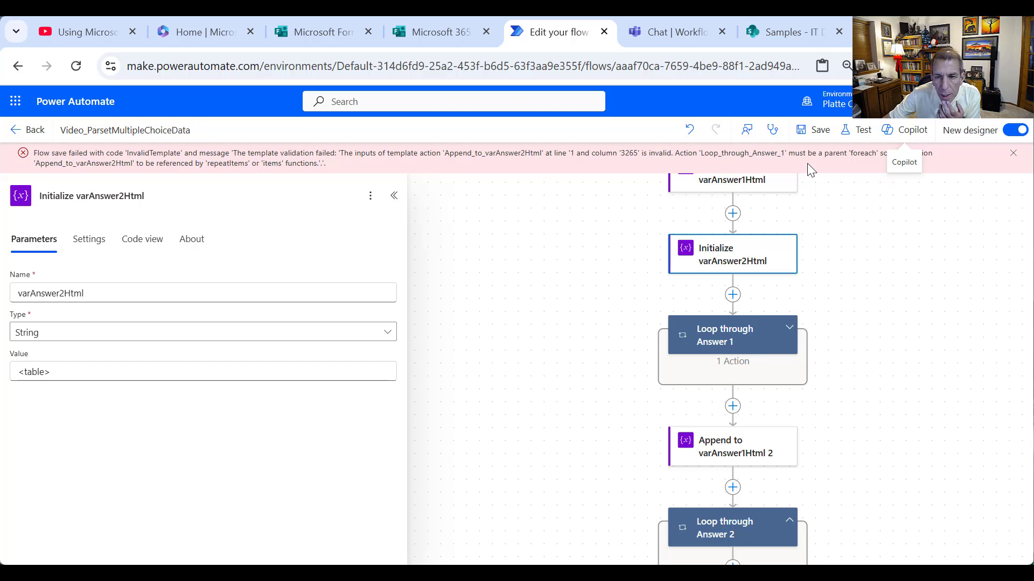
# - Delete the Append to varAnswer2Html step, save successfully, then leave and reopen the flow
pyautogui.scroll(-3, 846, 356)
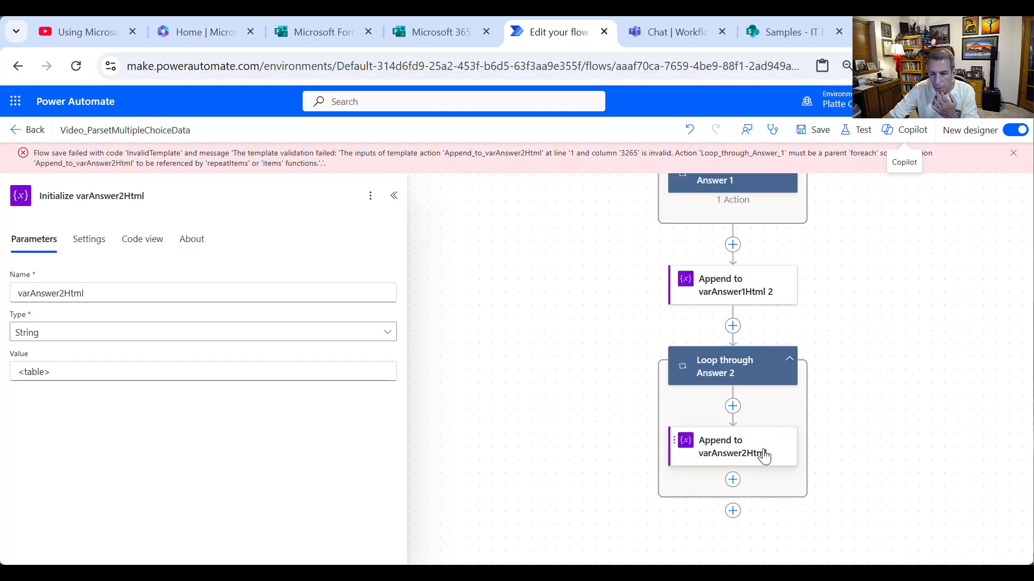
pyautogui.rightClick(761, 451)
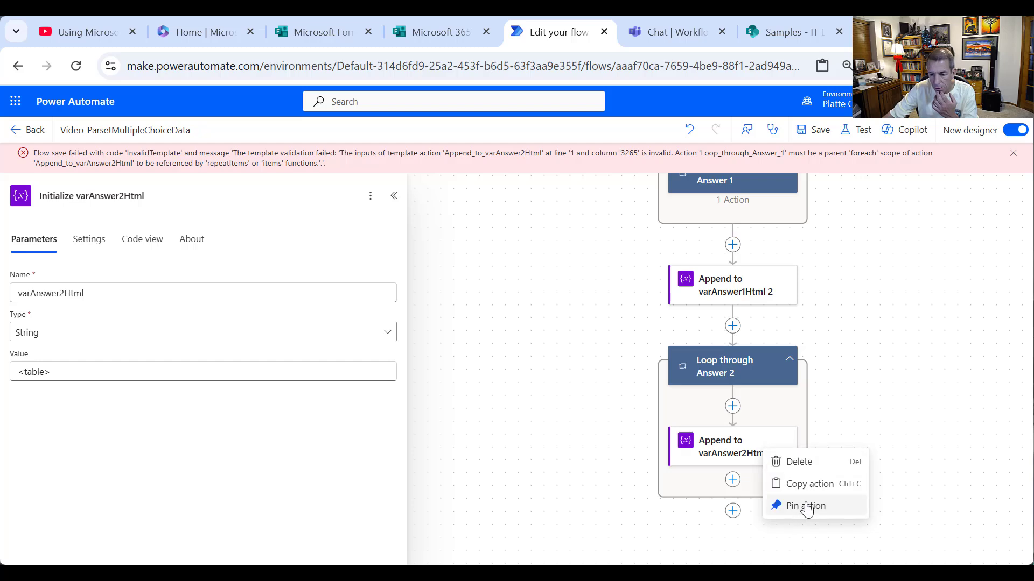
pyautogui.click(800, 461)
pyautogui.click(646, 370)
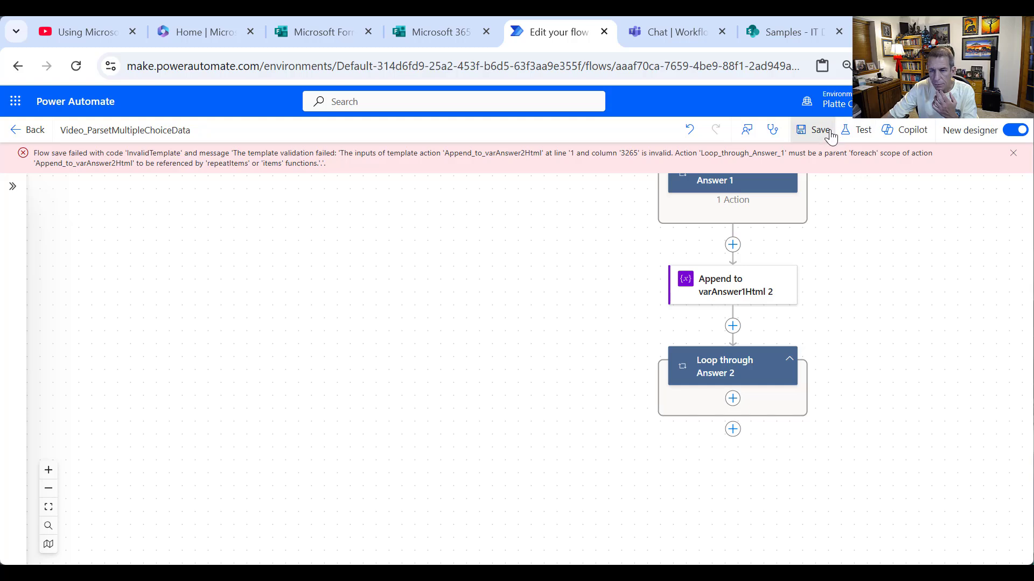
pyautogui.click(813, 131)
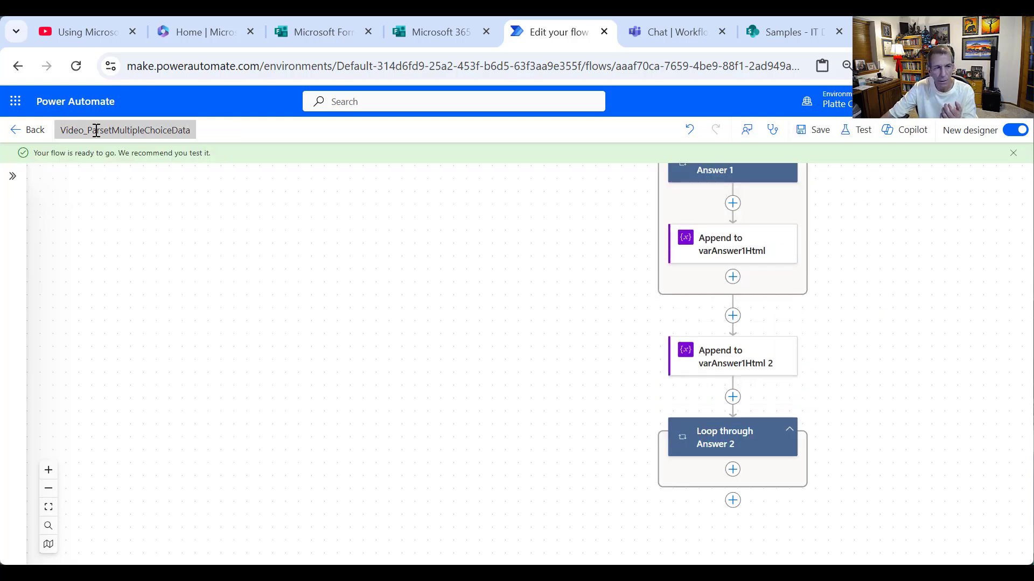
pyautogui.click(36, 132)
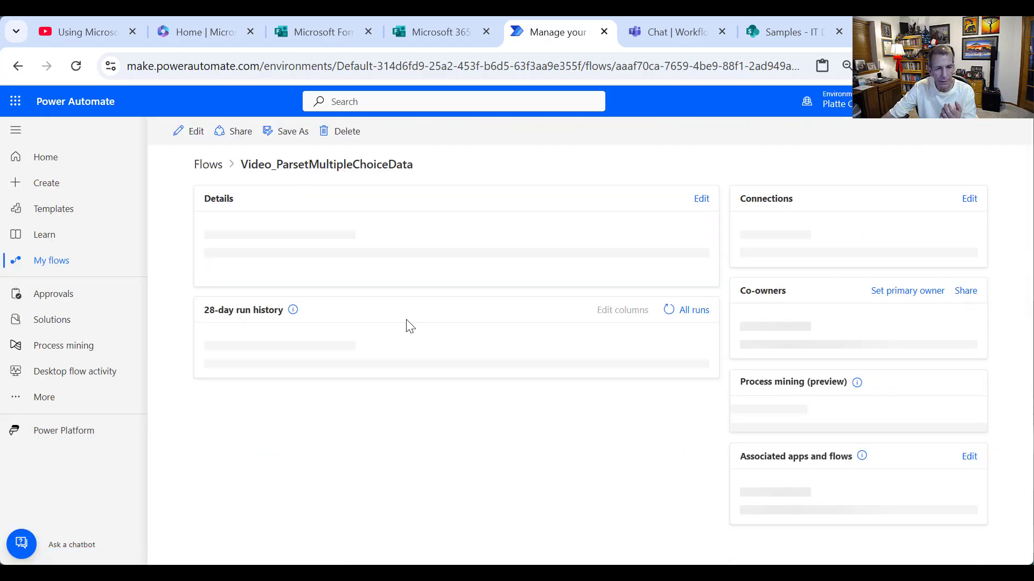
pyautogui.click(189, 131)
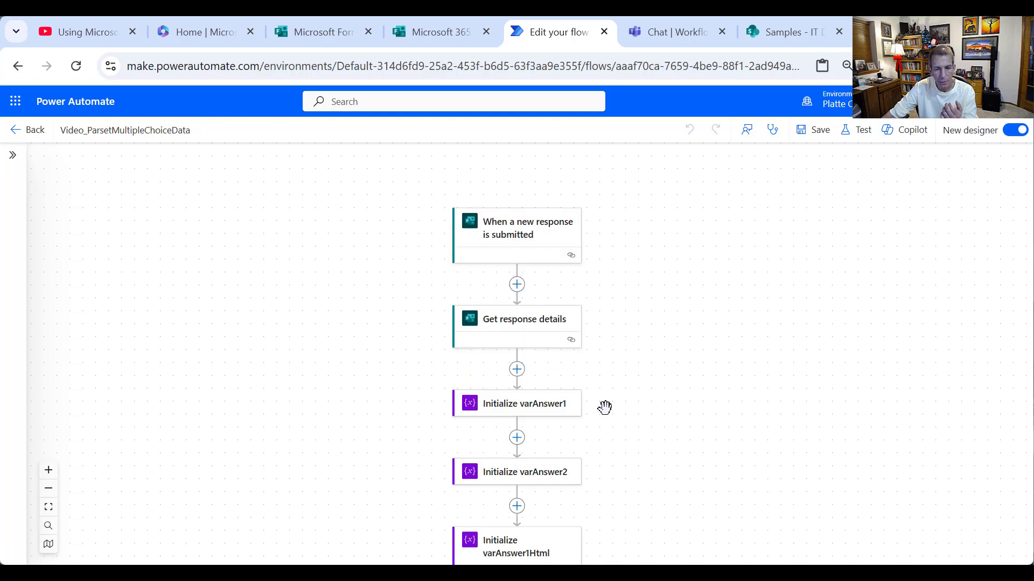
# - Review the varAnswer1, varAnswer2, varAnswer1Html and varAnswer2Html initializations down to the empty Answer 2 loop
pyautogui.click(548, 325)
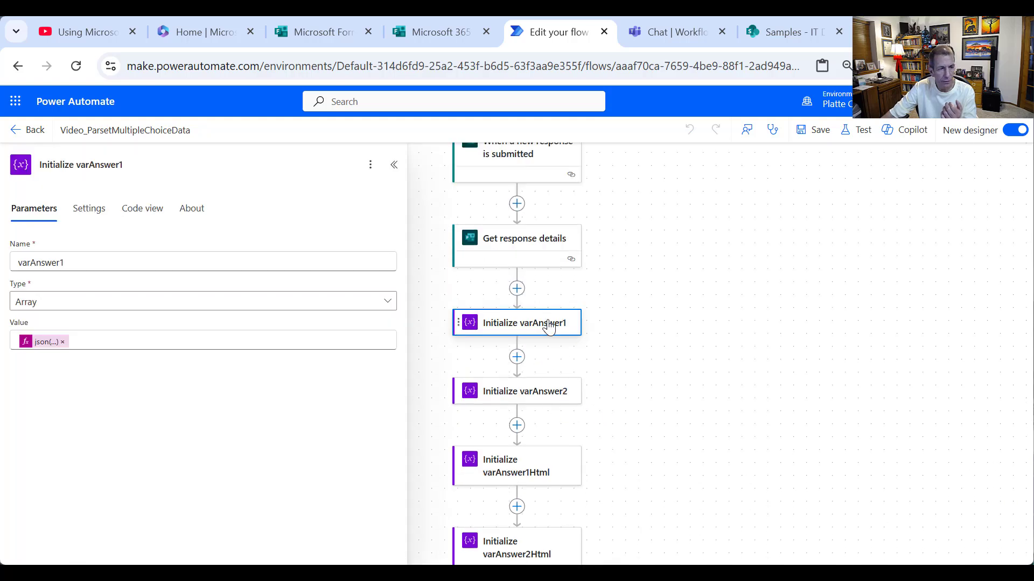
pyautogui.click(541, 397)
pyautogui.scroll(-2, 541, 397)
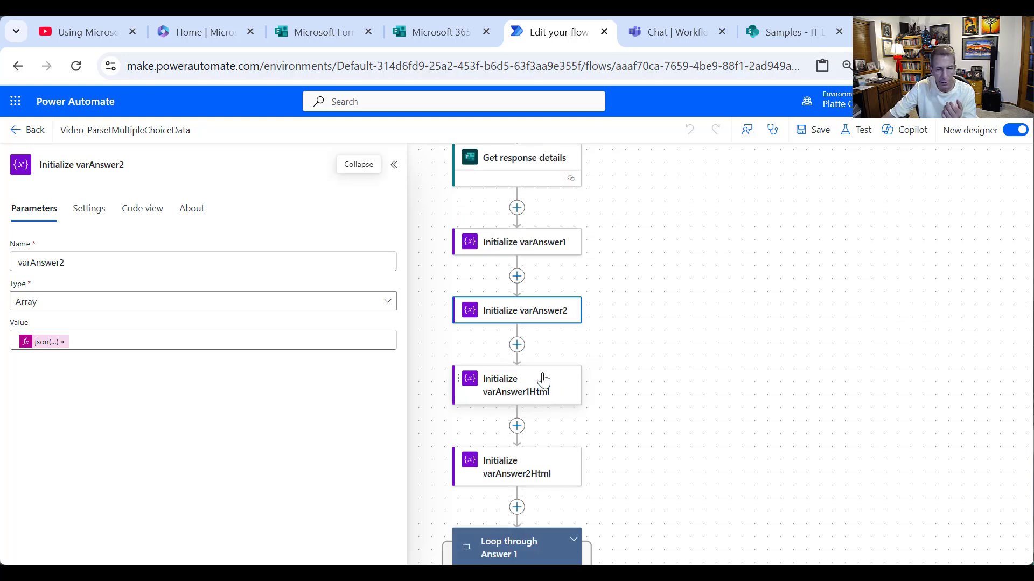
pyautogui.click(530, 396)
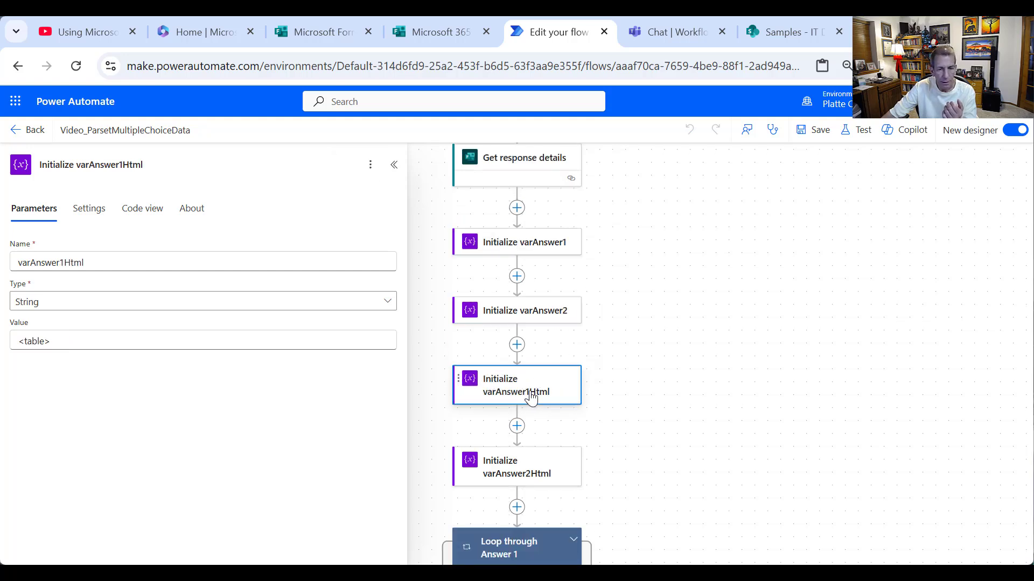
pyautogui.click(513, 475)
pyautogui.scroll(-6, 549, 430)
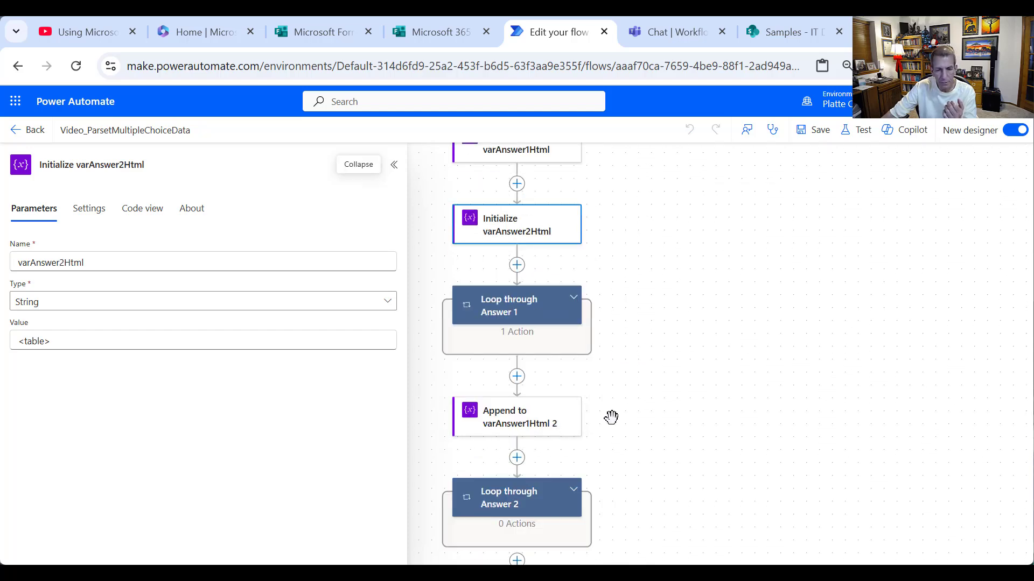
pyautogui.scroll(-2, 598, 431)
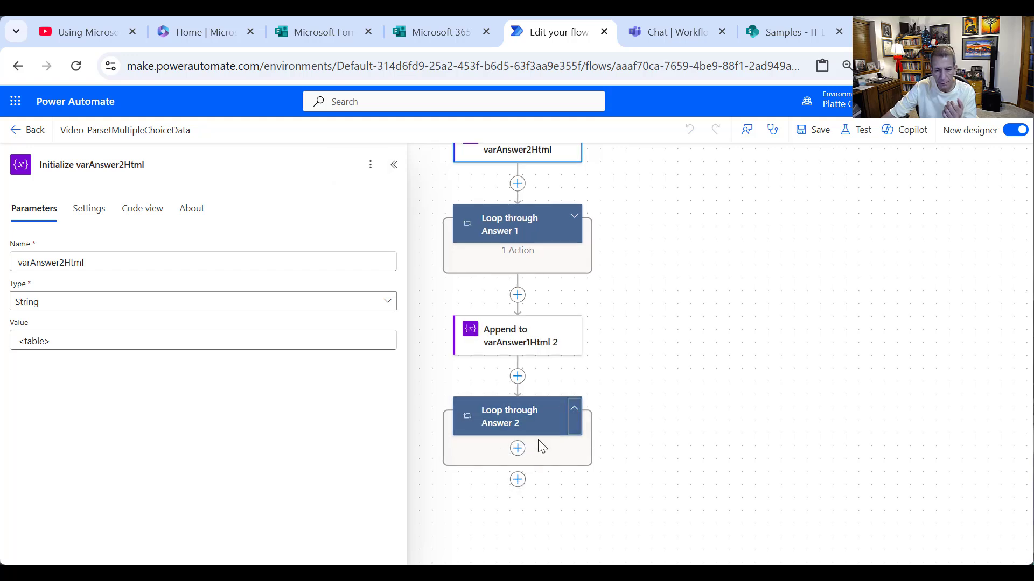
# - Add an 'Append to varAnswer2Html' step inside the Answer 2 loop, targeting varAnswer2Html
pyautogui.click(531, 451)
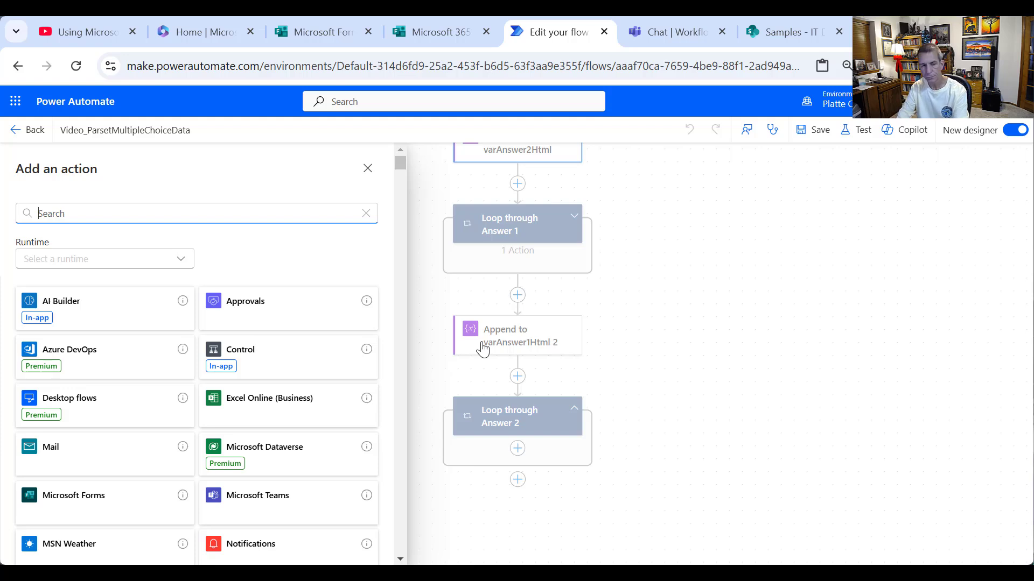
pyautogui.write('variable')
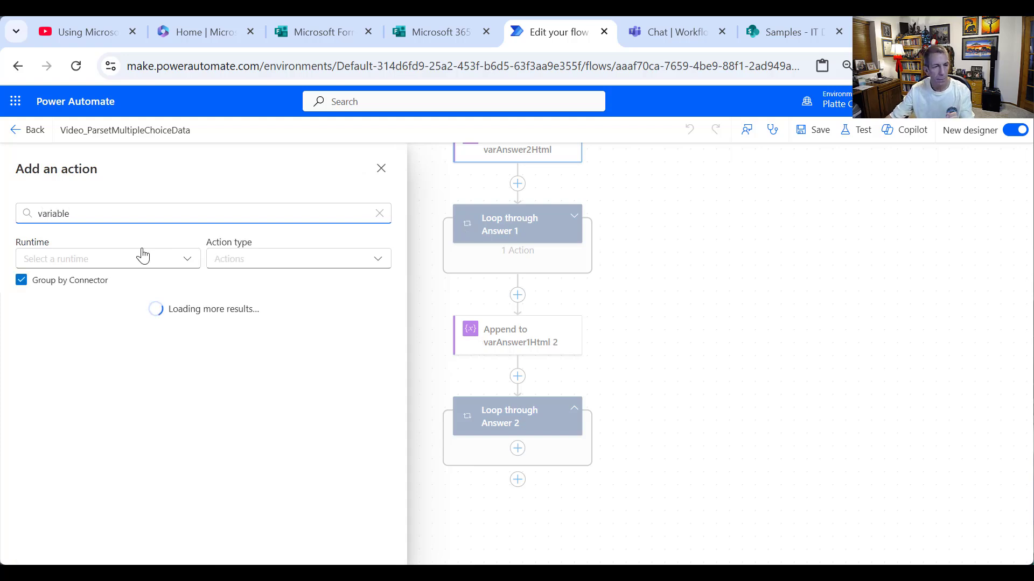
pyautogui.click(359, 329)
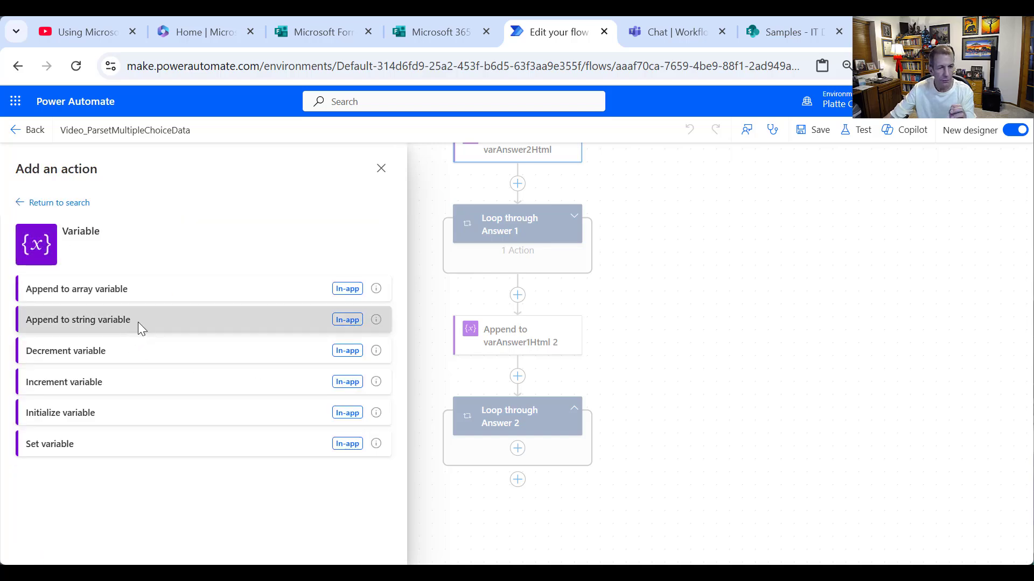
pyautogui.click(136, 325)
pyautogui.moveTo(144, 164); pyautogui.dragTo(84, 162)
pyautogui.write('v')
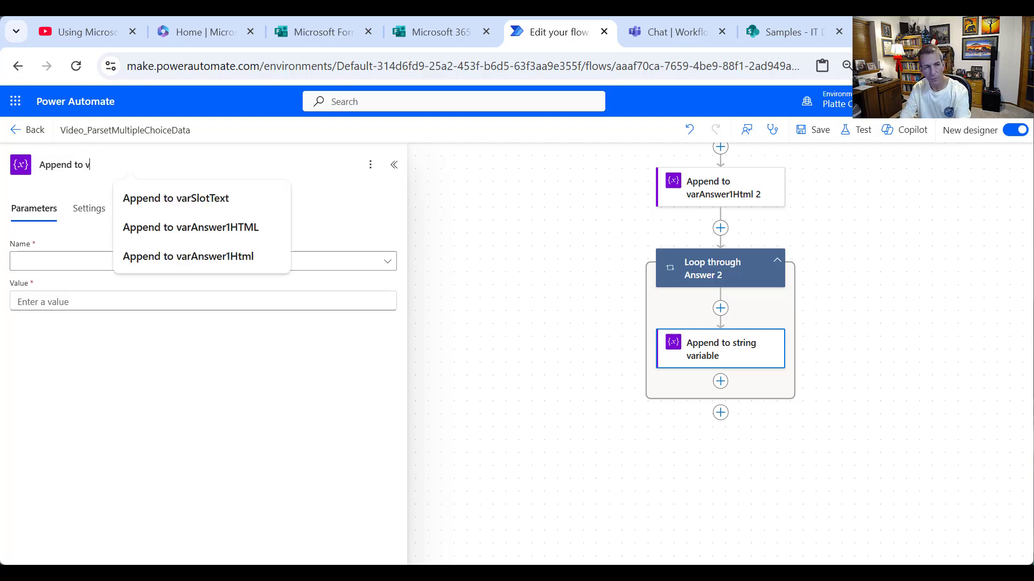
pyautogui.write('E')
pyautogui.press('BackSpace')
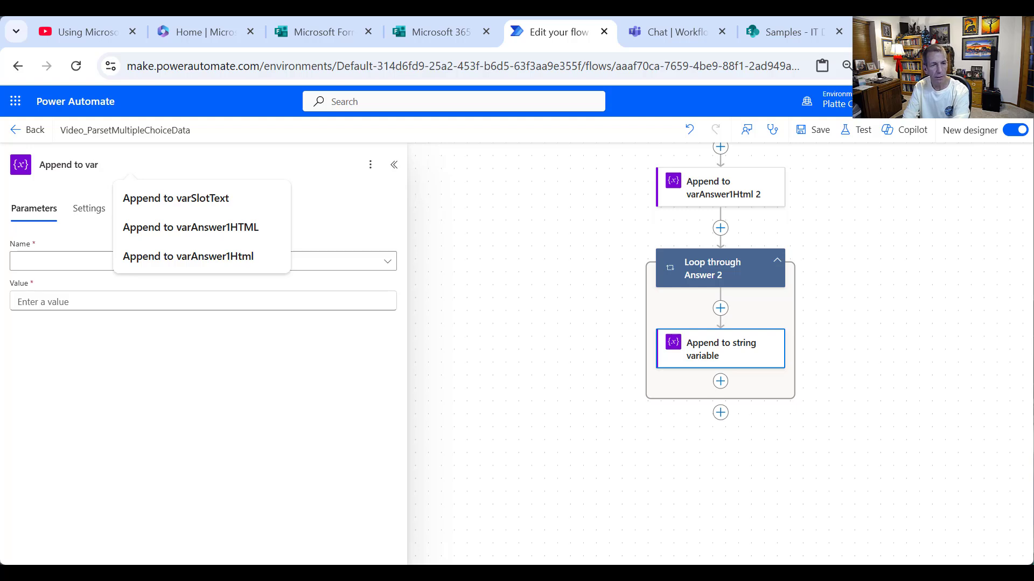
pyautogui.write('arAnswer')
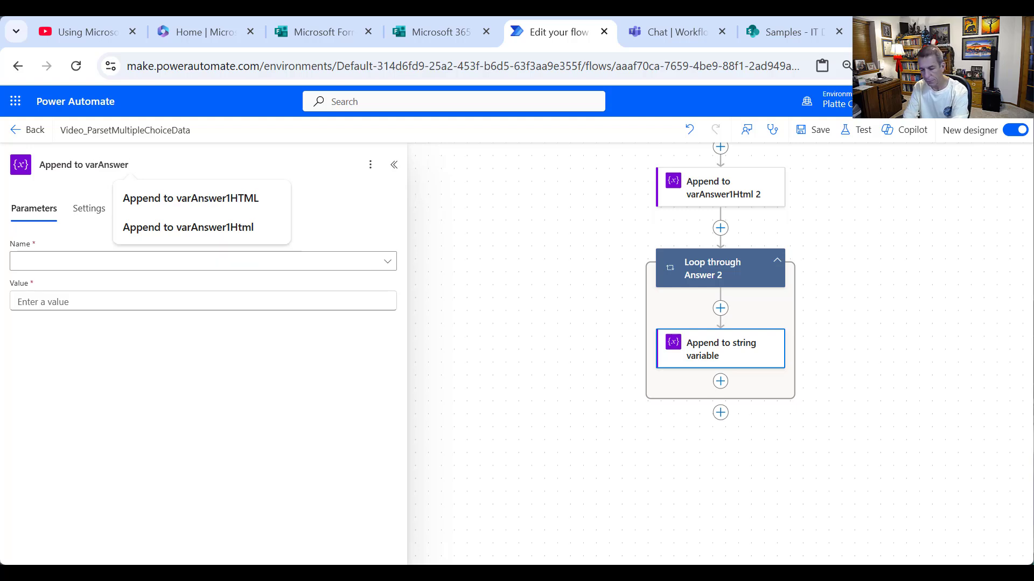
pyautogui.write('2Html')
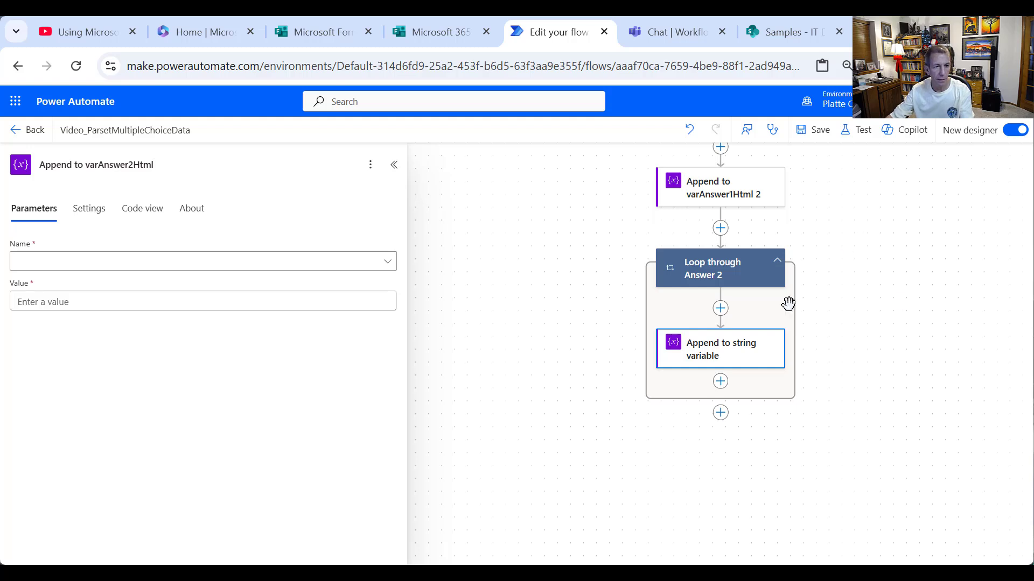
pyautogui.click(274, 264)
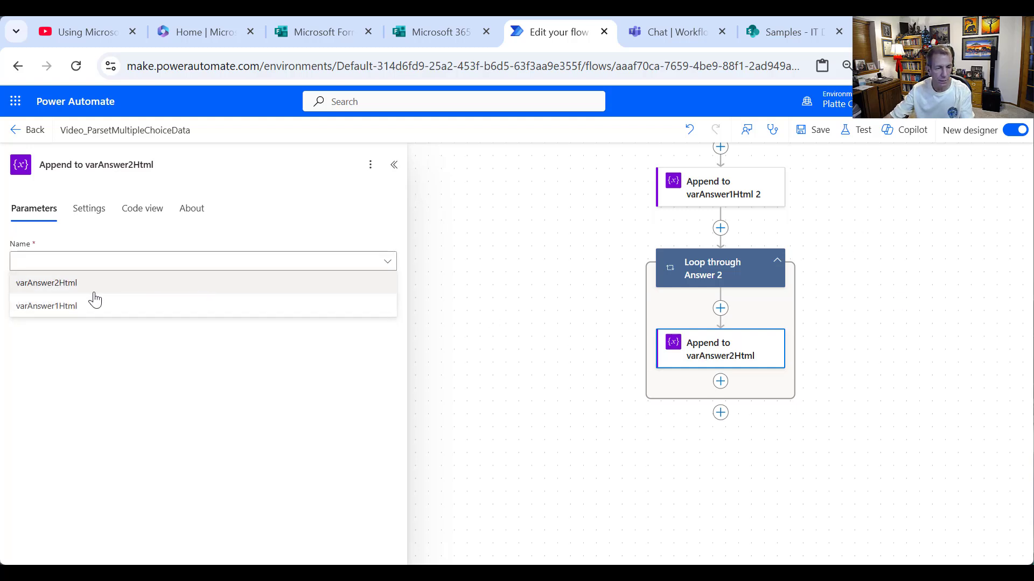
pyautogui.click(94, 291)
pyautogui.click(111, 294)
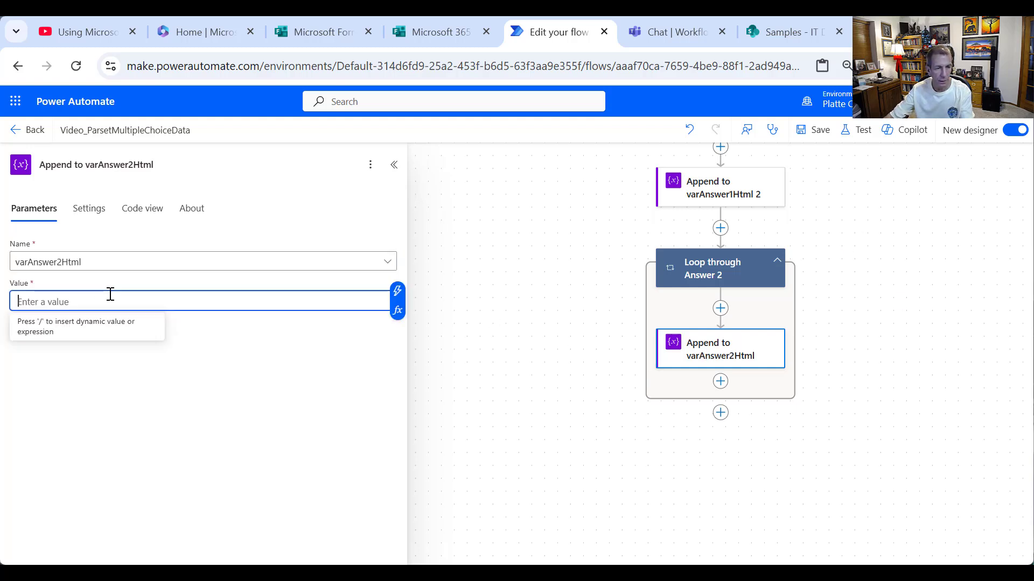
# - Copy the row markup from the Append to varAnswer1Html step's value
pyautogui.click(739, 199)
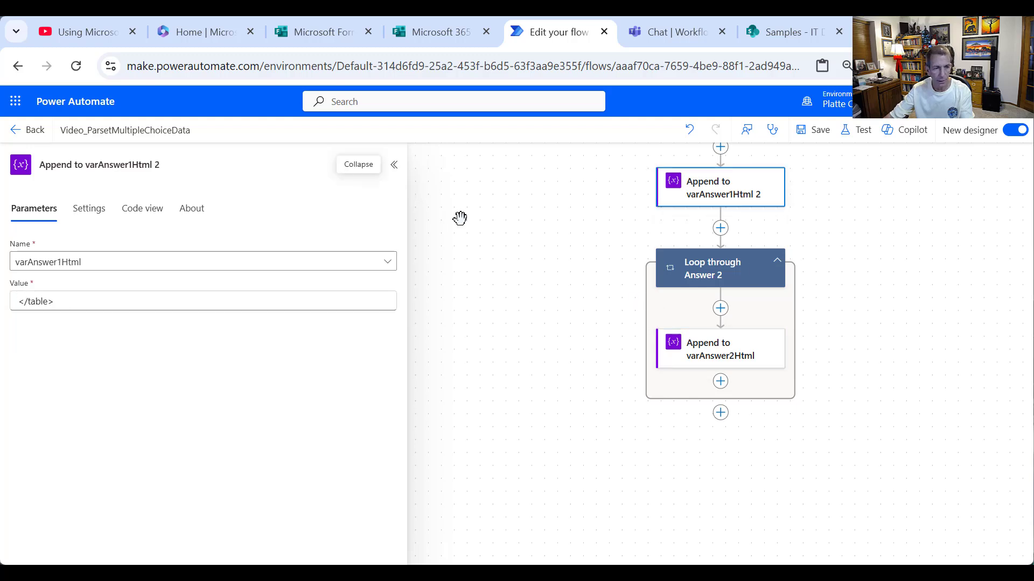
pyautogui.scroll(1, 824, 313)
pyautogui.scroll(2, 818, 304)
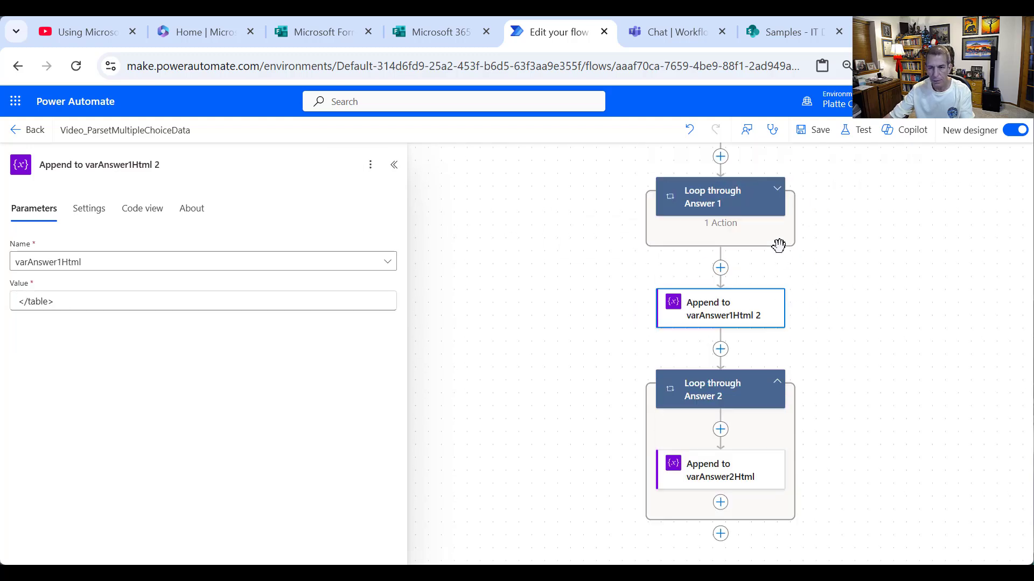
pyautogui.click(743, 193)
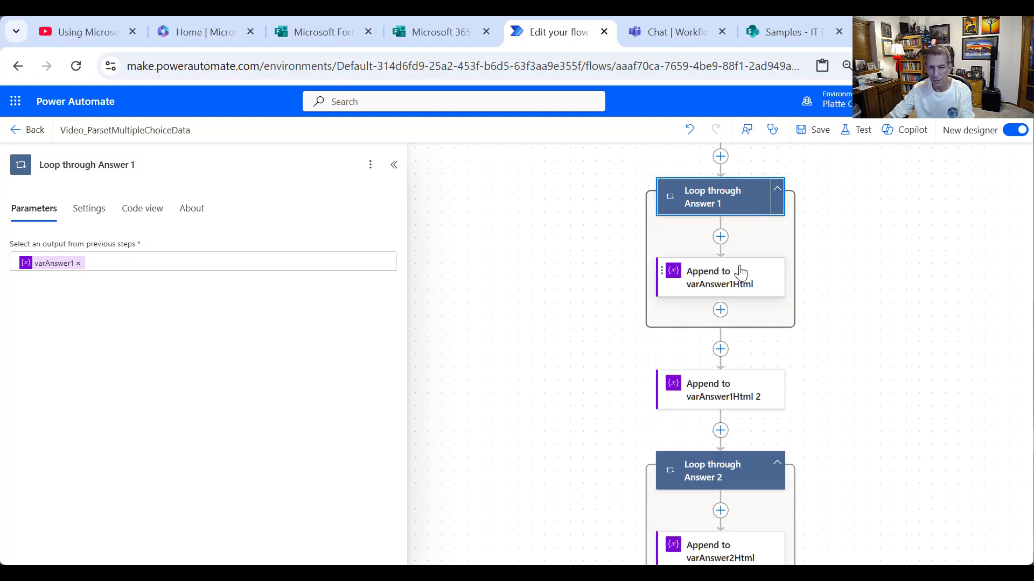
pyautogui.click(738, 274)
pyautogui.moveTo(187, 300); pyautogui.dragTo(4, 298)
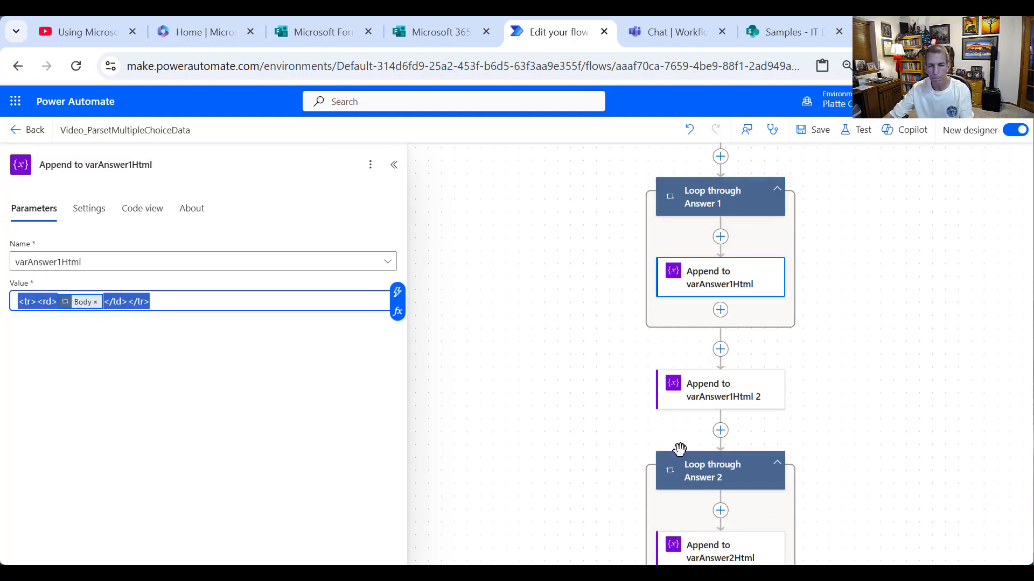
pyautogui.scroll(-2, 680, 450)
# - Paste the row markup into Append to varAnswer2Html, replacing items(...) with the Answer 2 loop's Current item
pyautogui.click(699, 474)
pyautogui.click(173, 300)
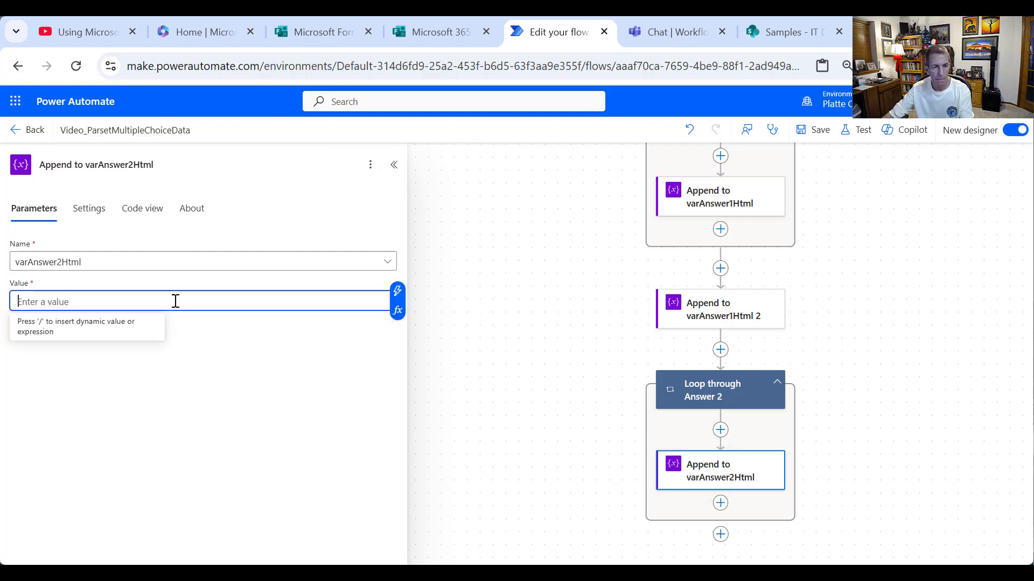
pyautogui.hotkey('ctrl', 'v')
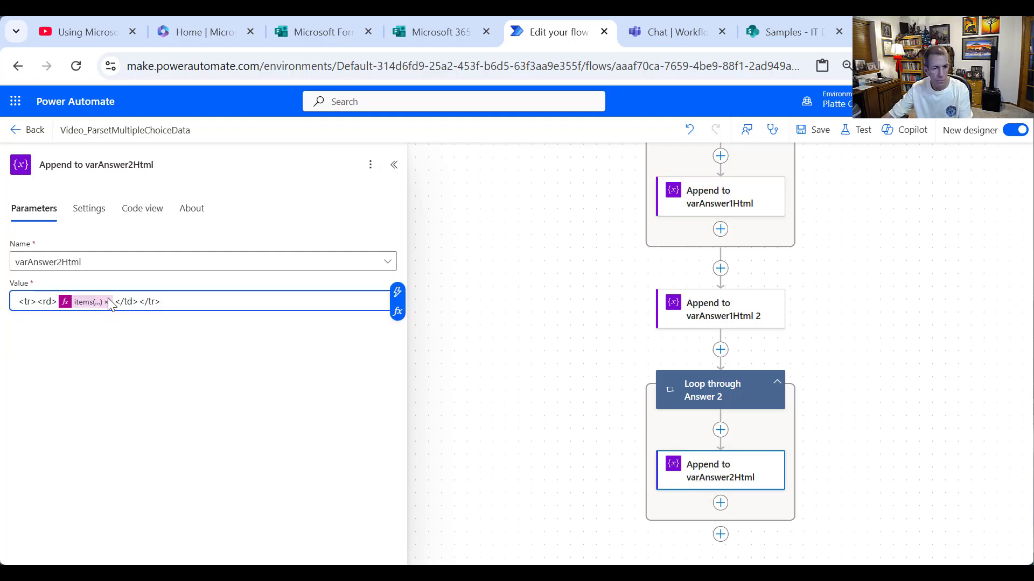
pyautogui.click(106, 302)
pyautogui.click(56, 301)
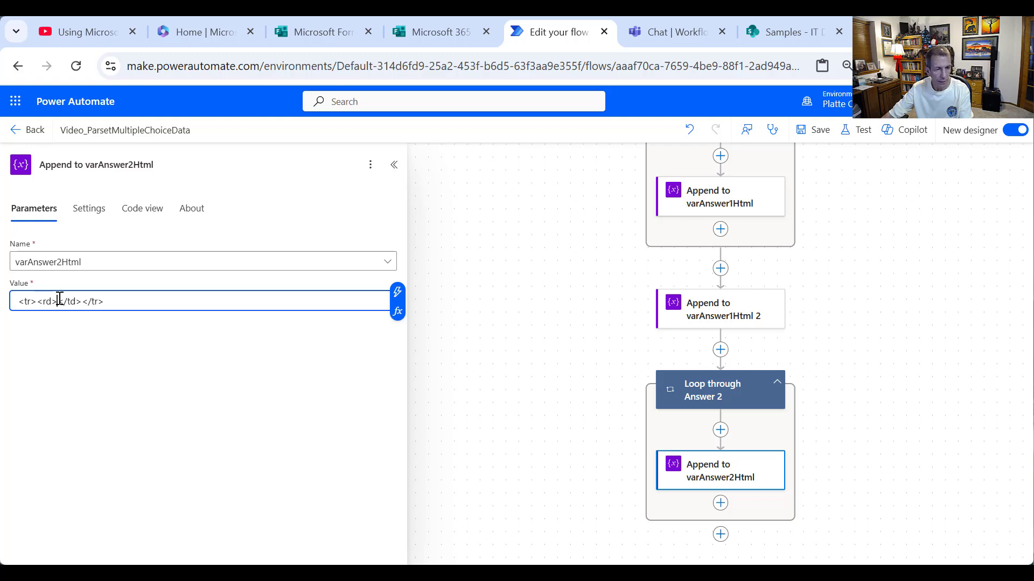
pyautogui.click(398, 296)
pyautogui.scroll(-5, 515, 439)
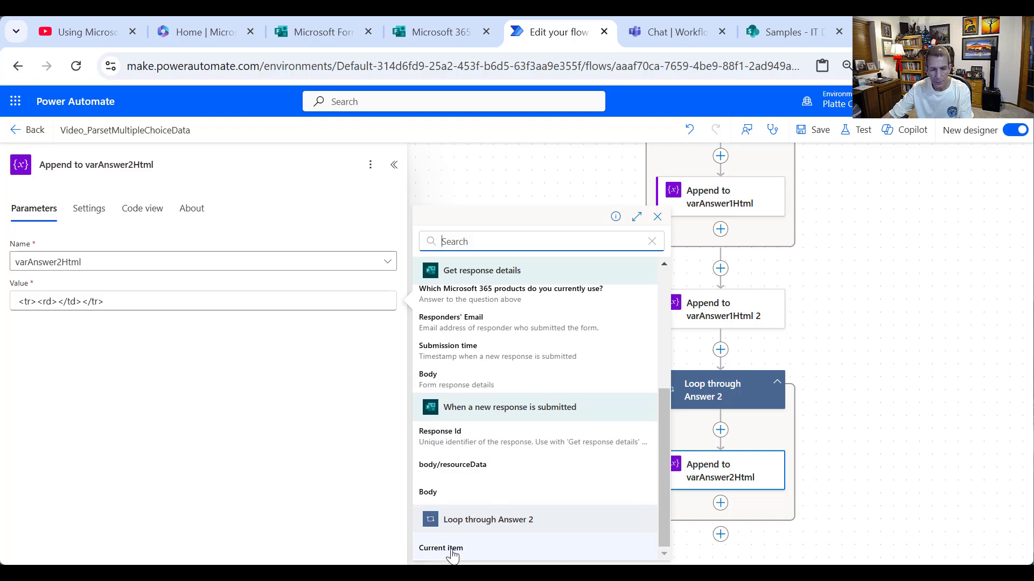
pyautogui.click(442, 548)
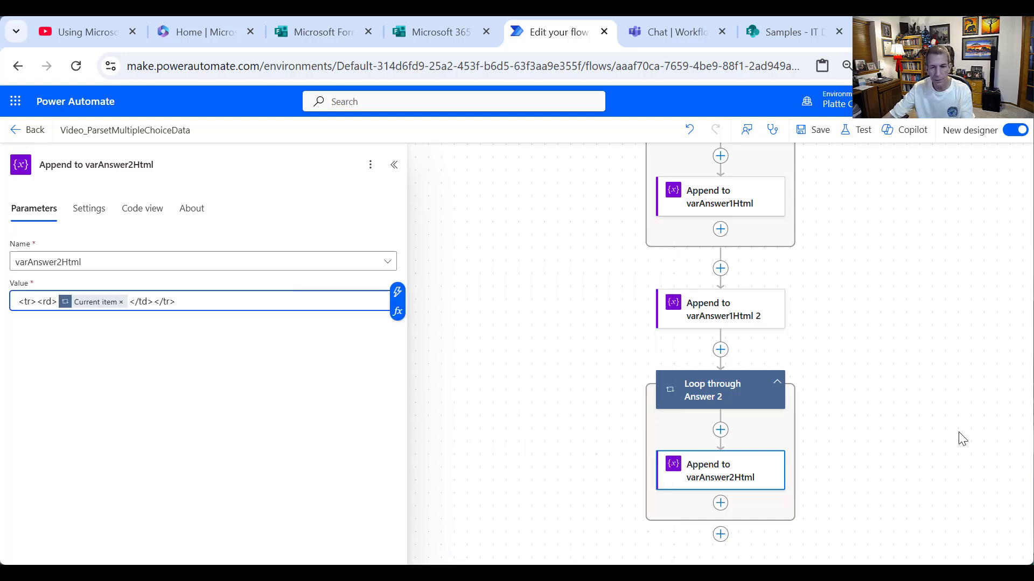
# - Copy the Append to varAnswer1Html 2 step and paste it after Loop through Answer 2
pyautogui.click(915, 373)
pyautogui.rightClick(768, 305)
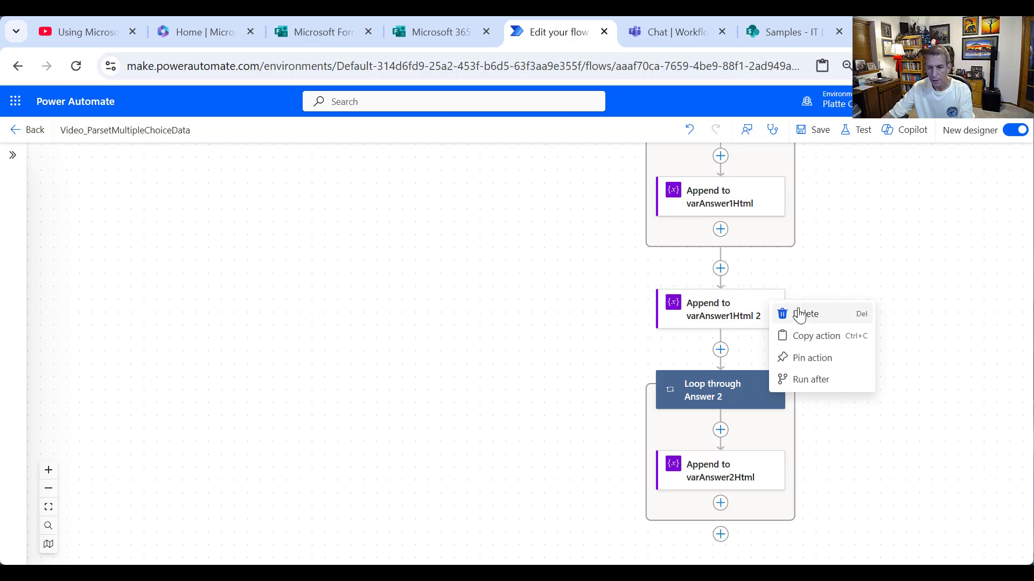
pyautogui.click(816, 336)
pyautogui.scroll(-2, 839, 425)
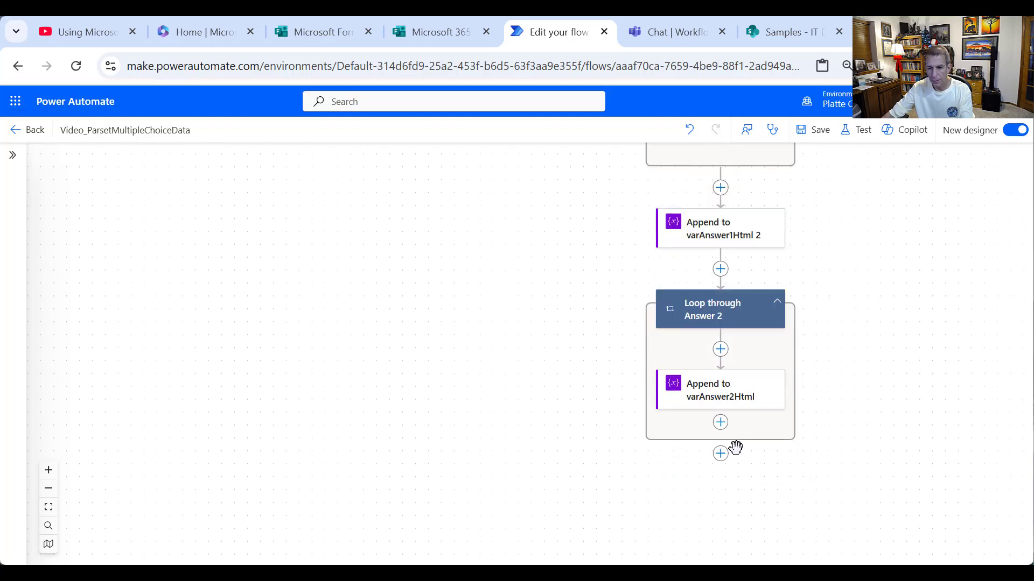
pyautogui.click(721, 453)
pyautogui.click(766, 454)
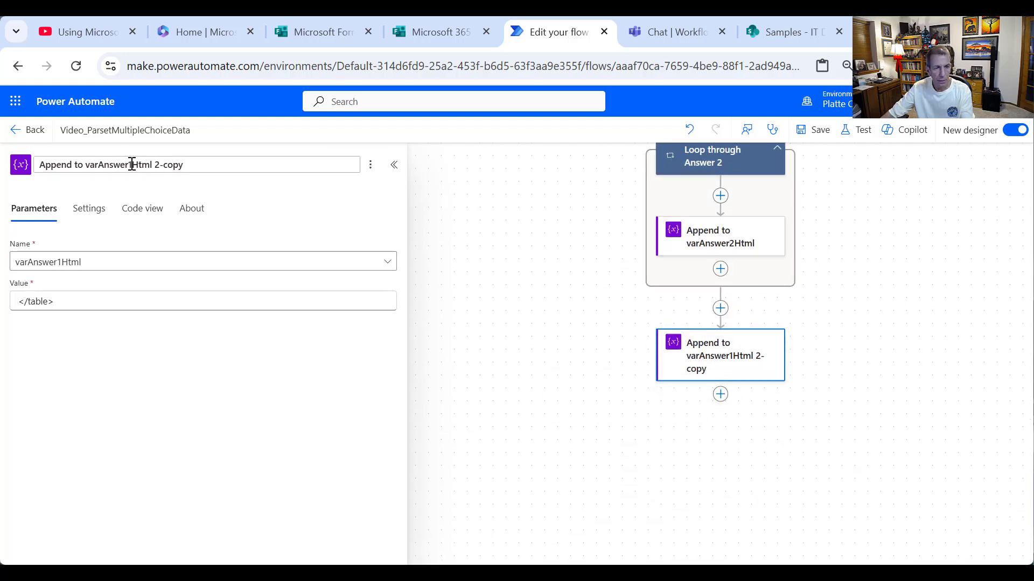
# - Retitle the pasted step 'Append to varAnswer2Html 2' and make it append to varAnswer2Html
pyautogui.moveTo(133, 164); pyautogui.dragTo(233, 165)
pyautogui.press('BackSpace')
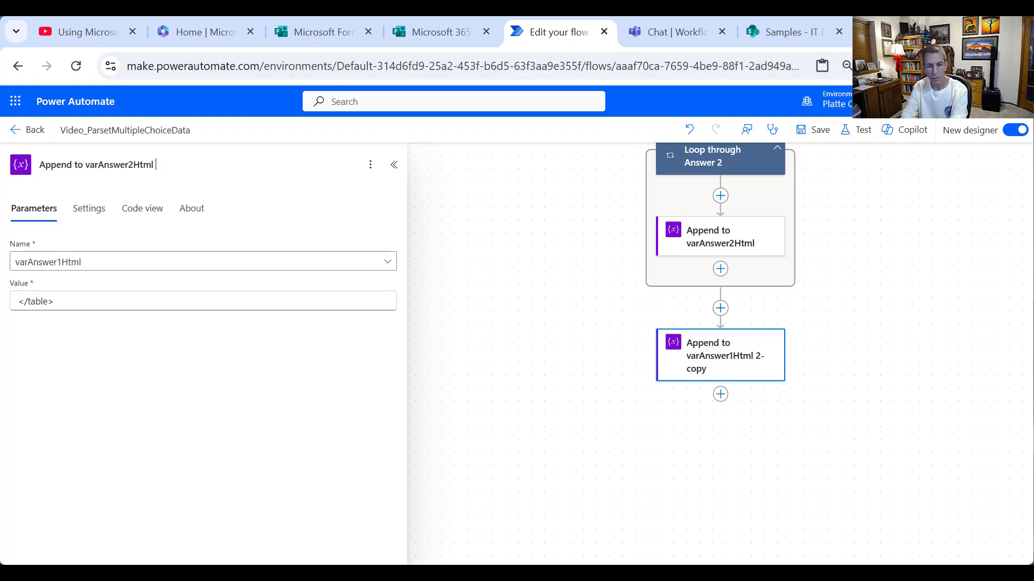
pyautogui.click(210, 261)
pyautogui.click(164, 285)
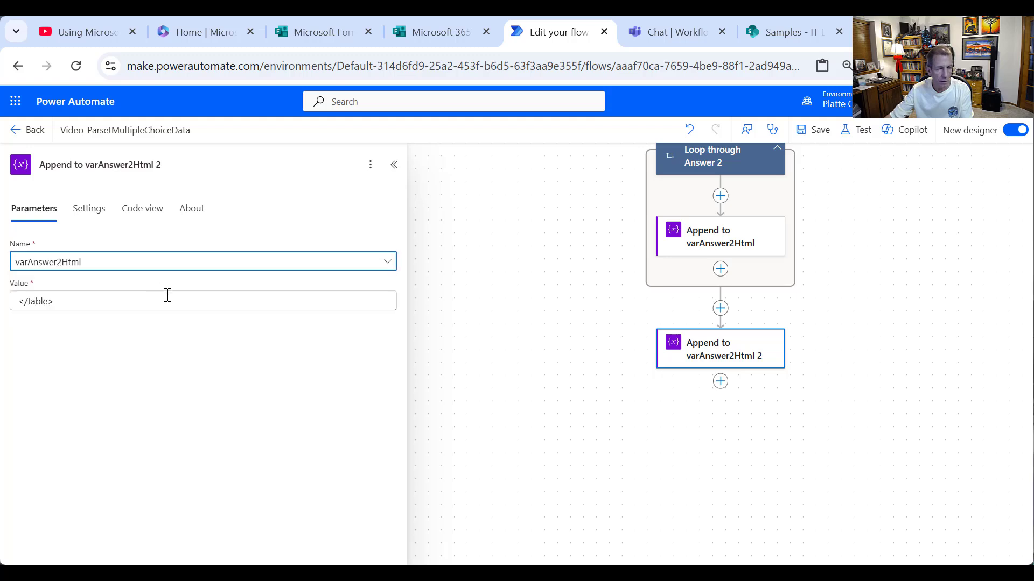
pyautogui.click(638, 453)
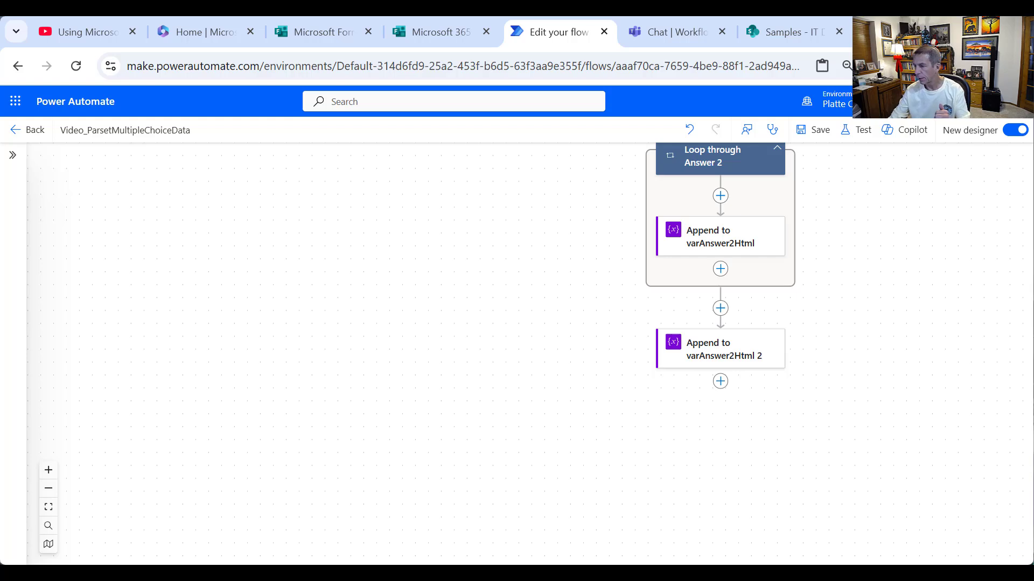
# - Add a Teams 'Post message in a chat or channel' action posting as Flow bot in chat to the chosen recipient
pyautogui.click(720, 381)
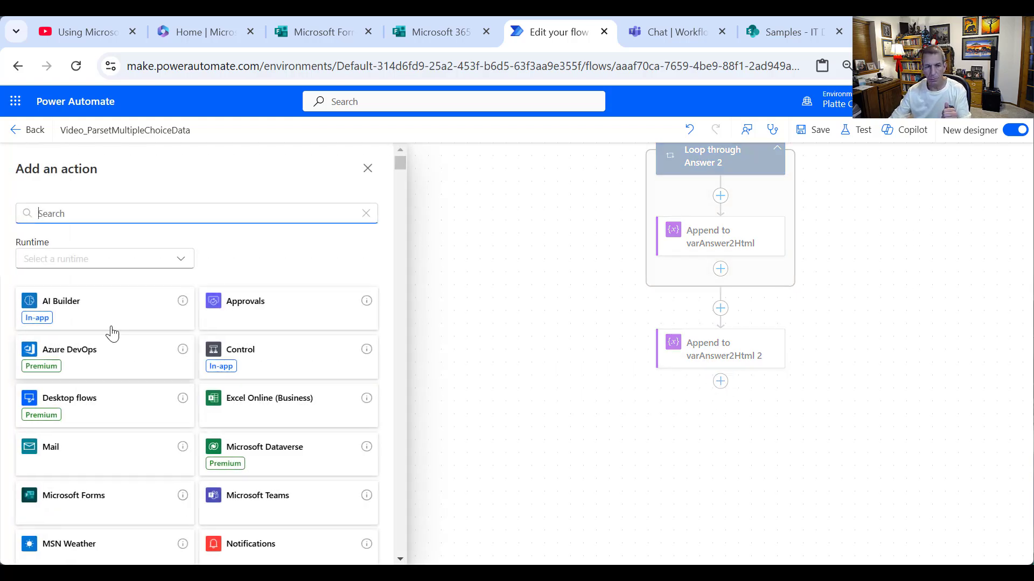
pyautogui.write('Teams')
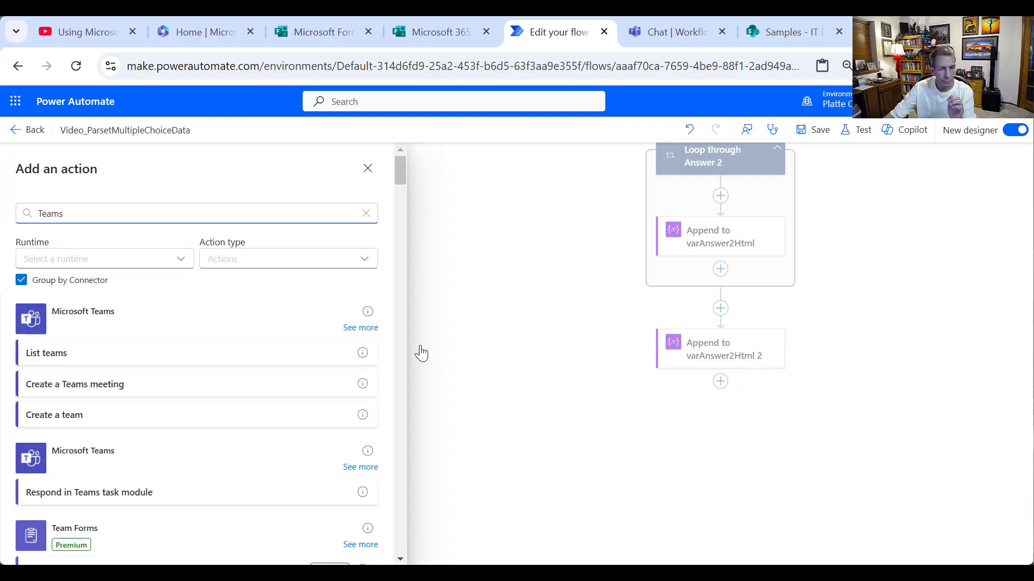
pyautogui.click(357, 327)
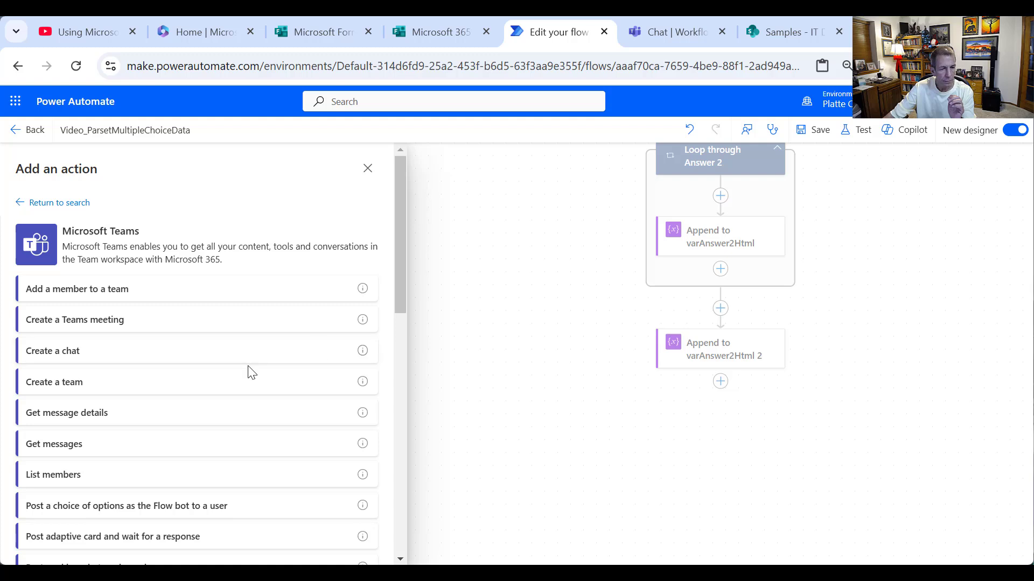
pyautogui.scroll(-3, 248, 371)
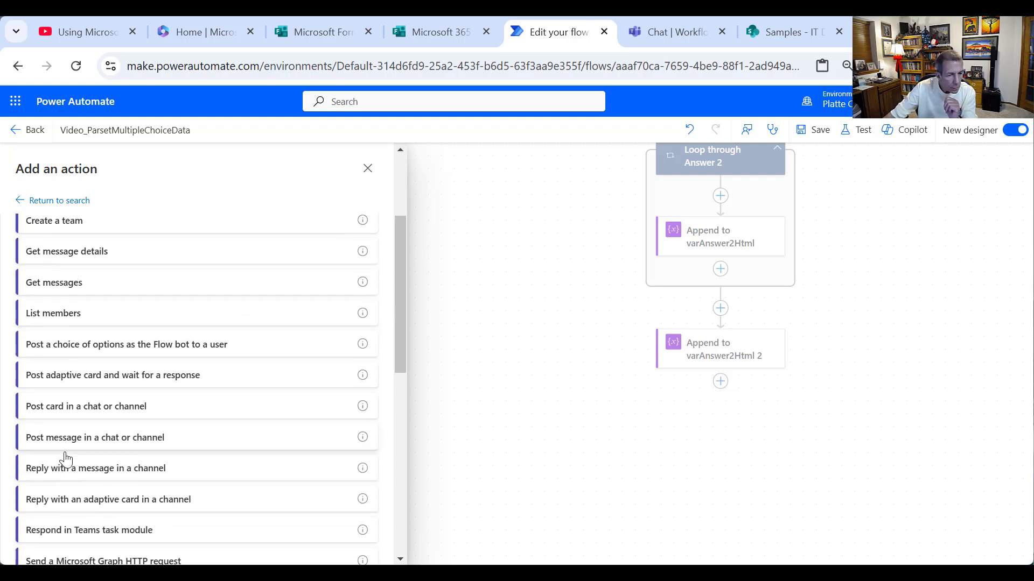
pyautogui.click(86, 436)
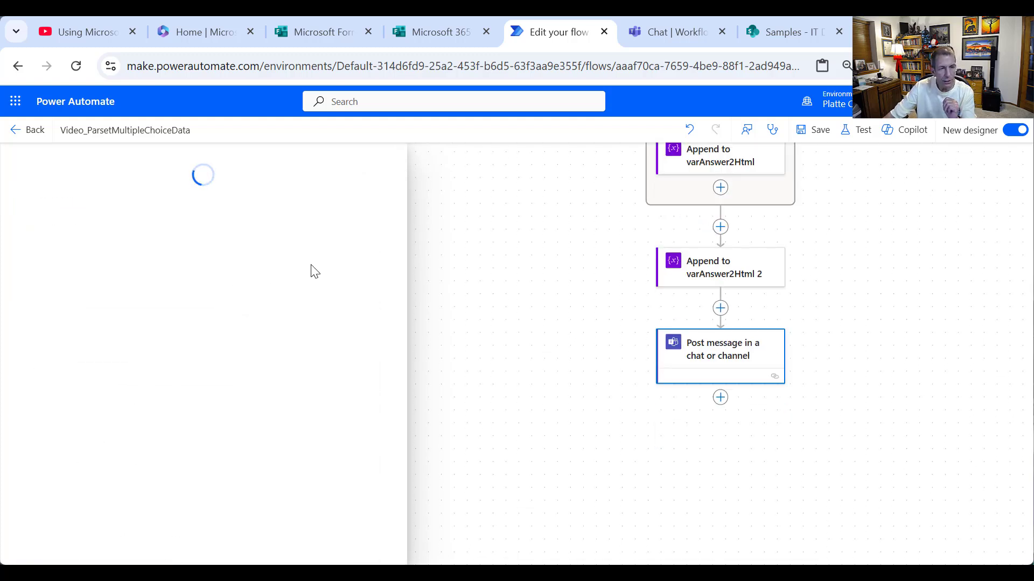
pyautogui.click(339, 300)
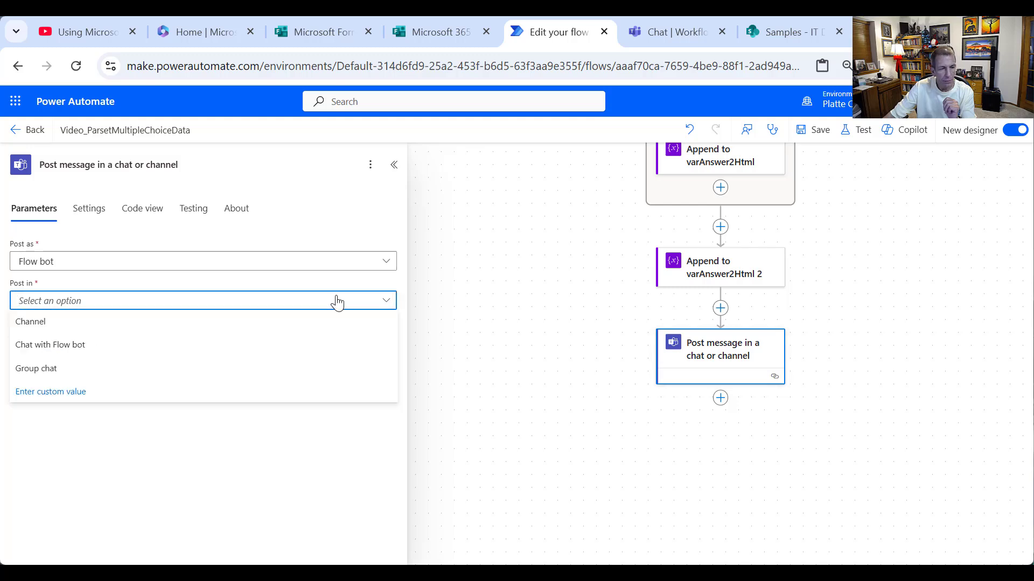
pyautogui.click(141, 350)
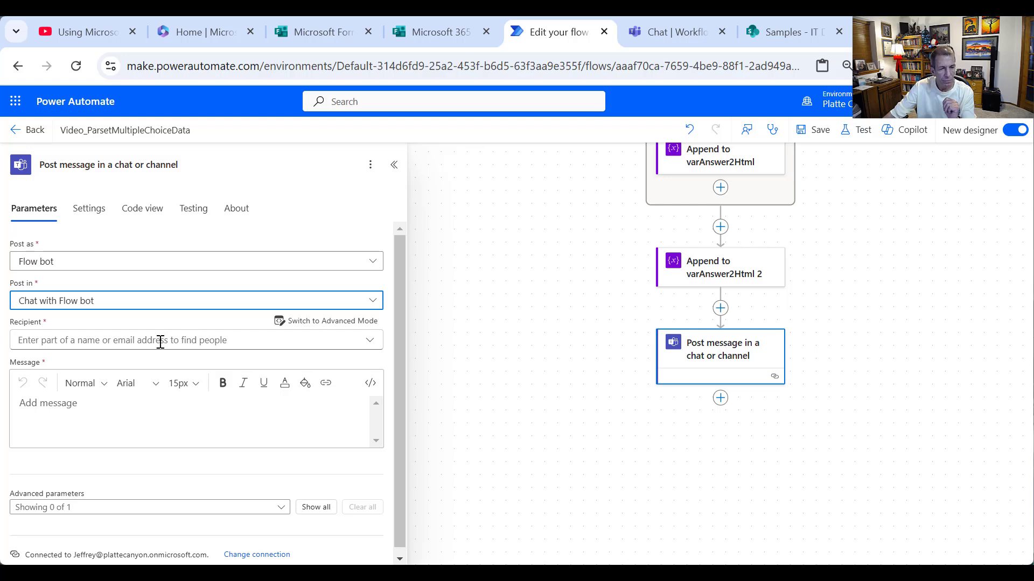
pyautogui.click(161, 341)
pyautogui.write('Jeffrey')
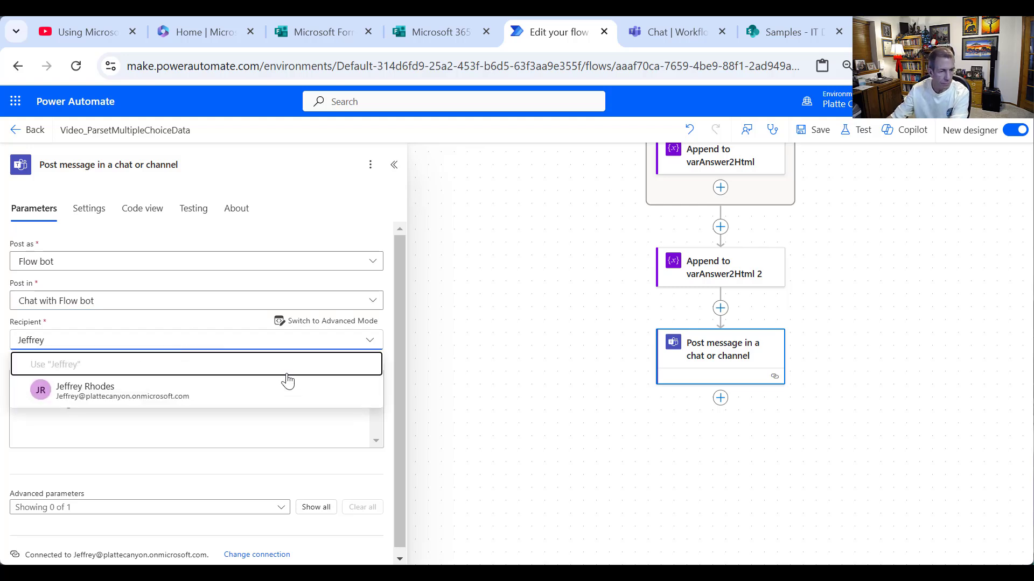
pyautogui.click(121, 400)
# - Write the message 'Response received from:' with Responders' Email, then a 'Date/Time' line
pyautogui.click(94, 438)
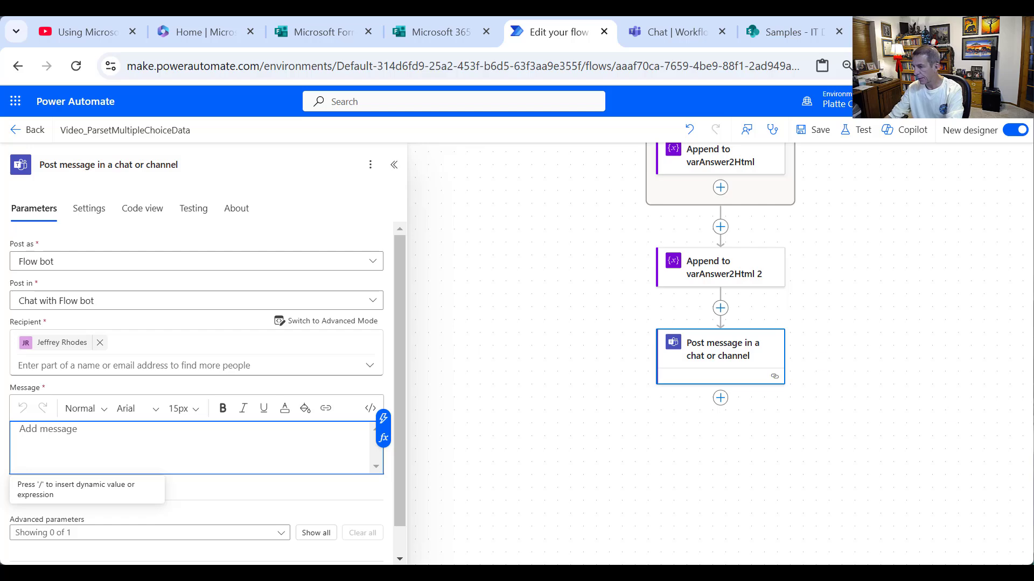
pyautogui.hotkey('alt', 'Tab')
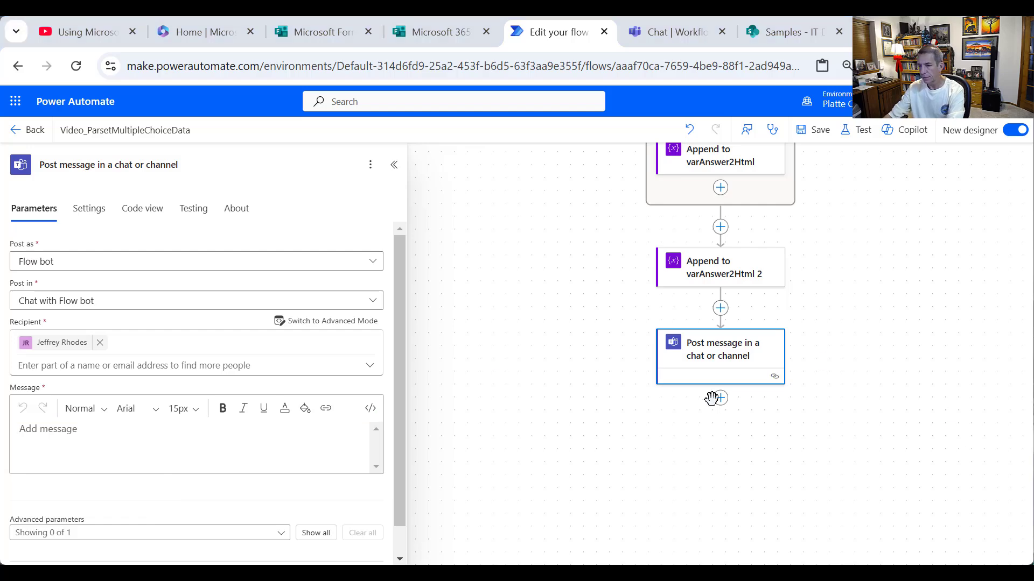
pyautogui.click(194, 459)
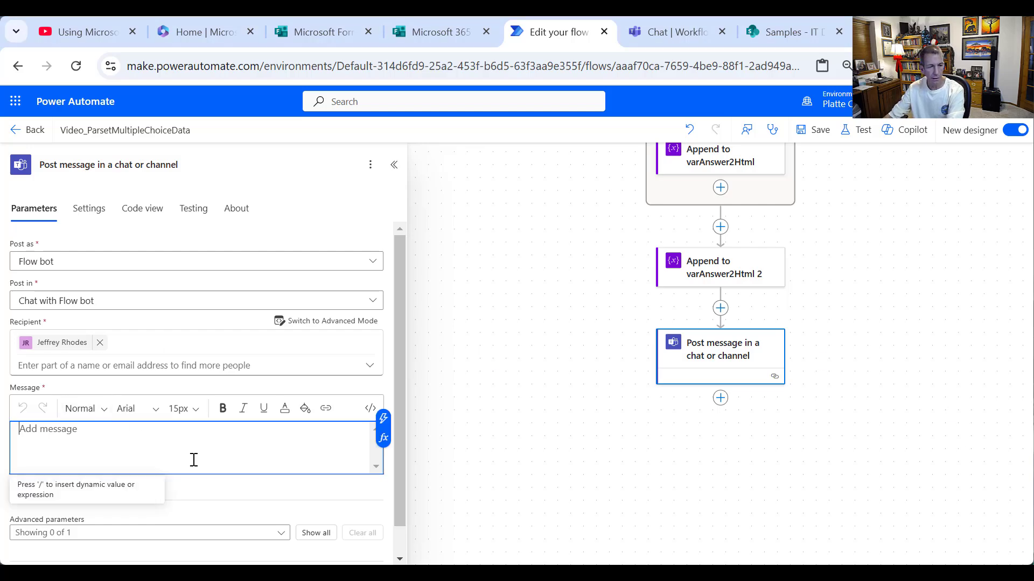
pyautogui.write('Response received from:')
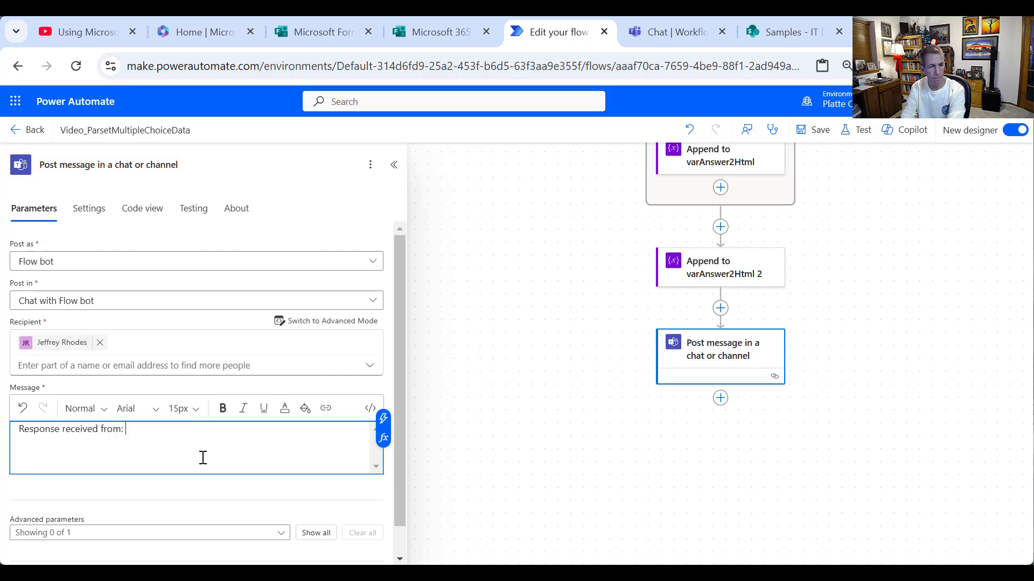
pyautogui.click(383, 418)
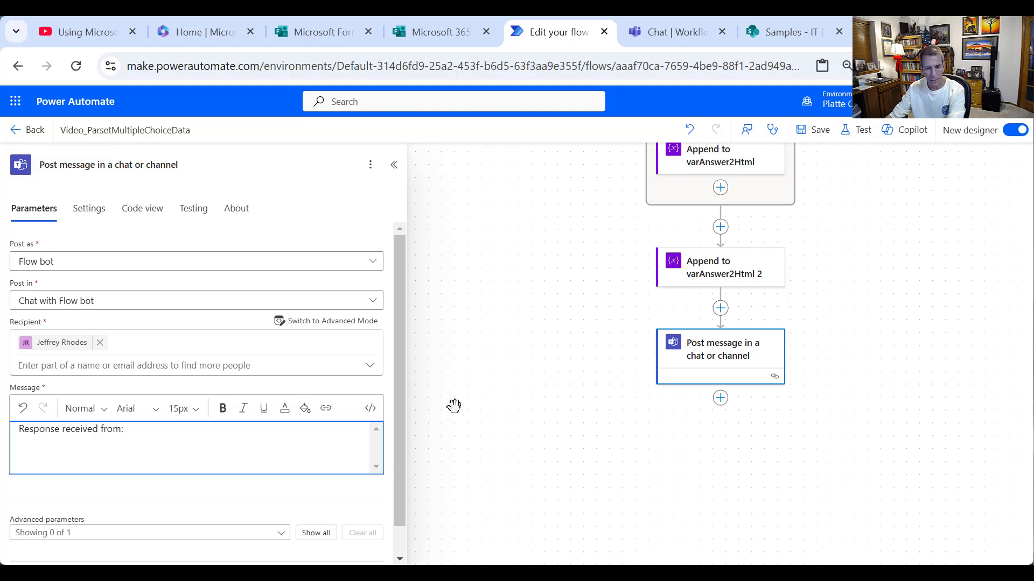
pyautogui.scroll(-2, 524, 441)
pyautogui.click(514, 456)
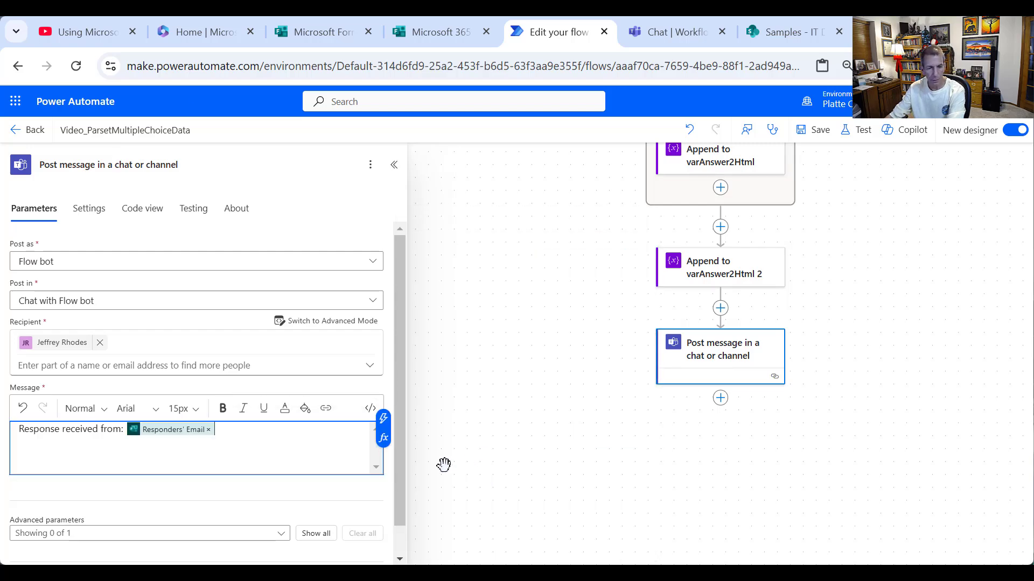
pyautogui.press('Return')
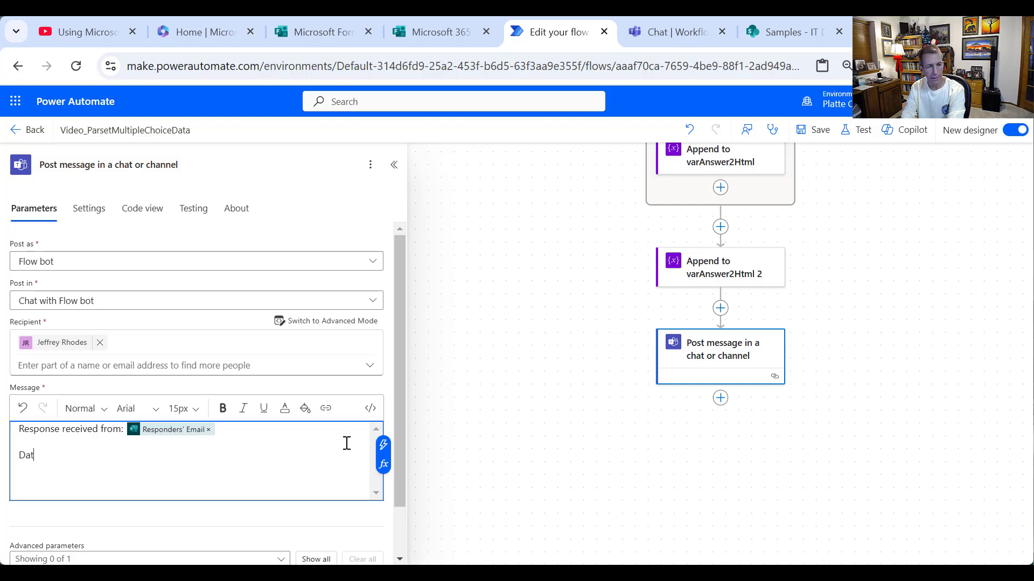
pyautogui.write('Date/Time:')
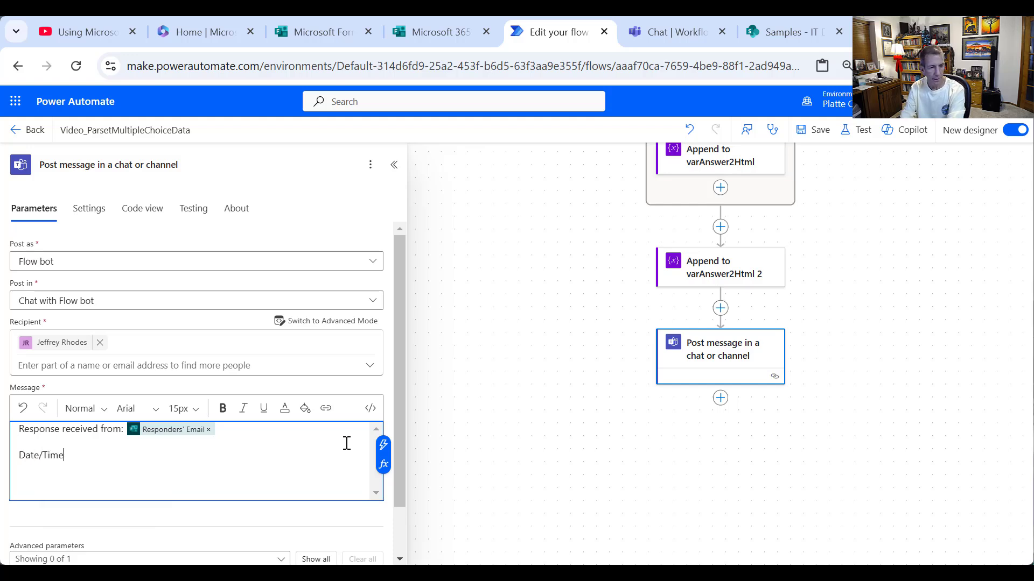
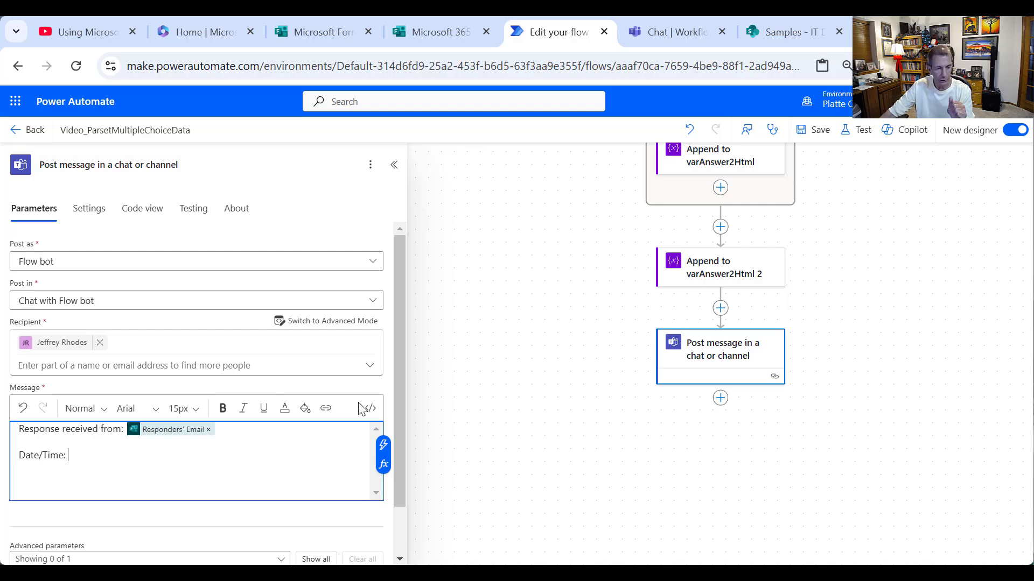
# - Build a convertTimeZone expression turning the form's Submission time from 'UTC' to 'Mountain Standard Time'
pyautogui.click(383, 464)
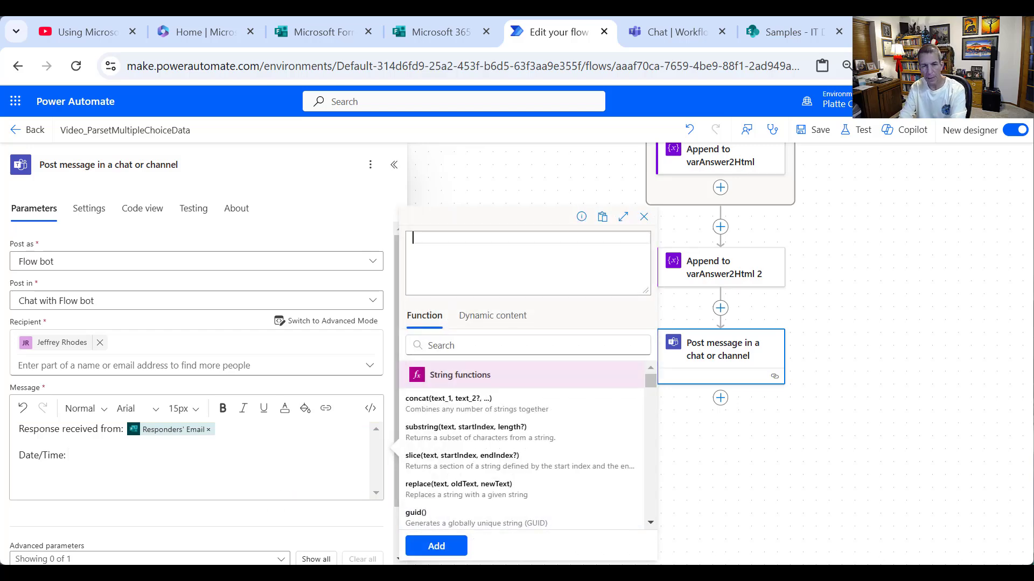
pyautogui.write('crea')
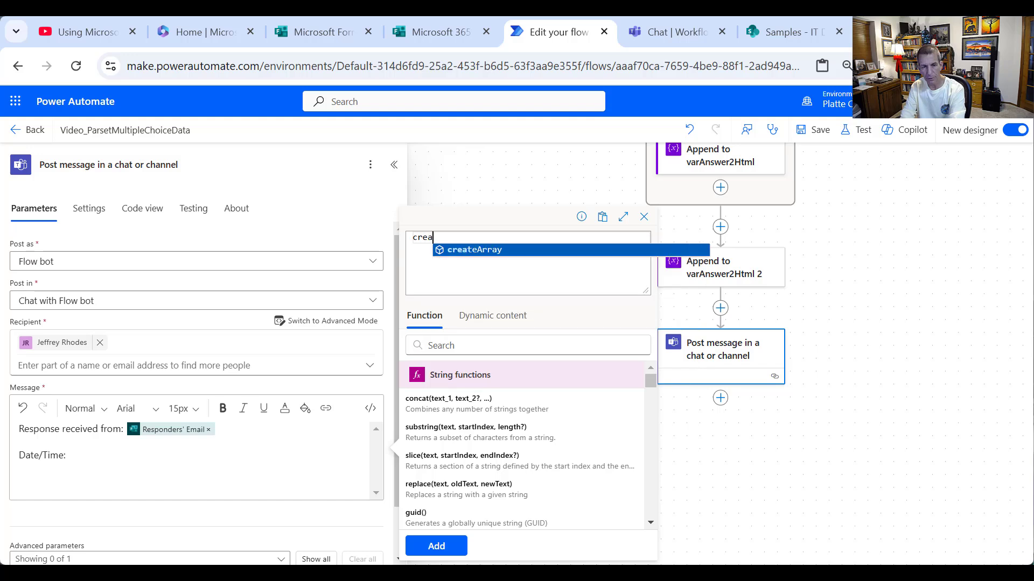
pyautogui.press('BackSpace')
pyautogui.press('BackSpace')
pyautogui.press('BackSpace')
pyautogui.write('hang')
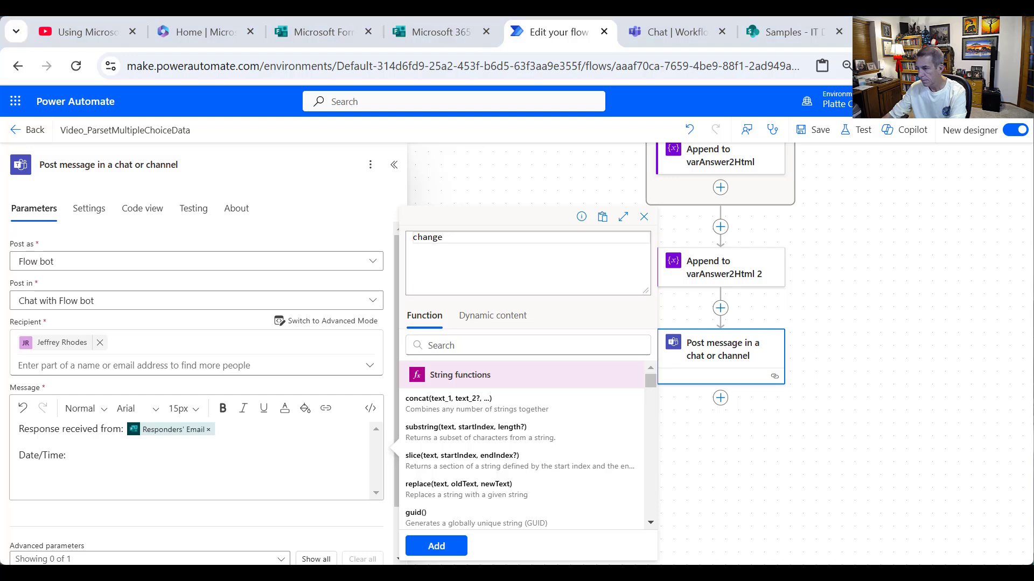
pyautogui.doubleClick(454, 239)
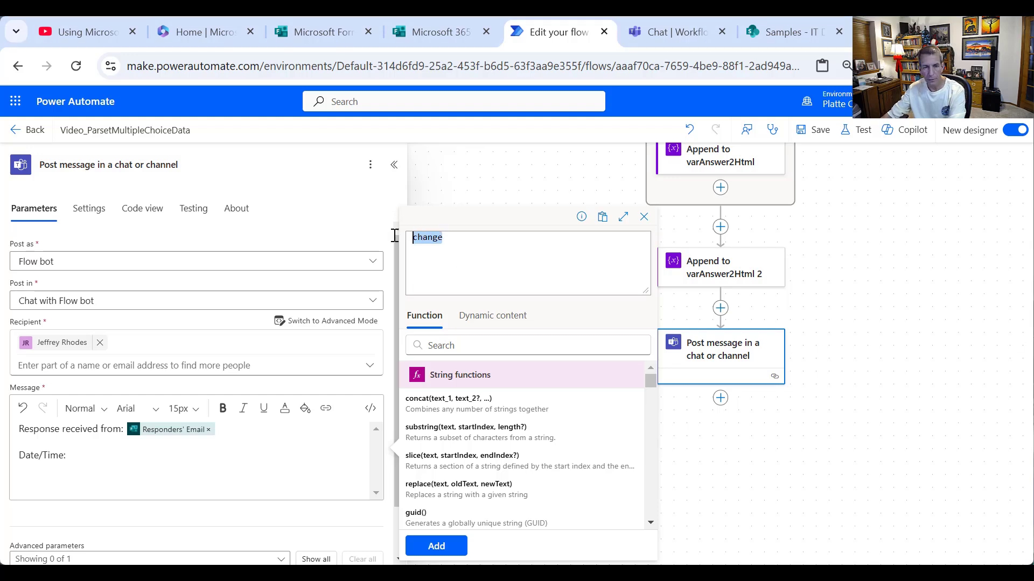
pyautogui.write('c')
pyautogui.write('ert')
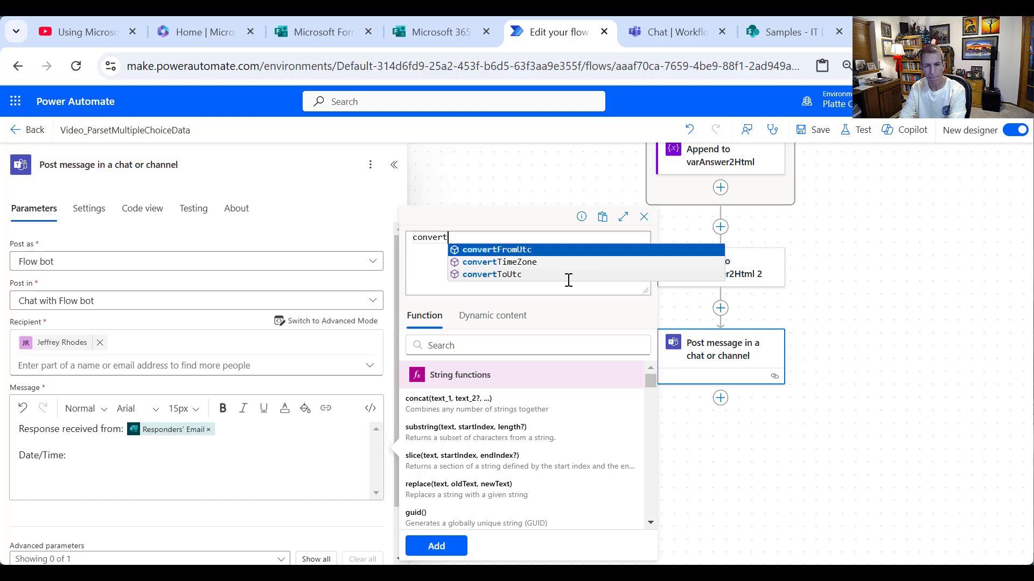
pyautogui.click(549, 263)
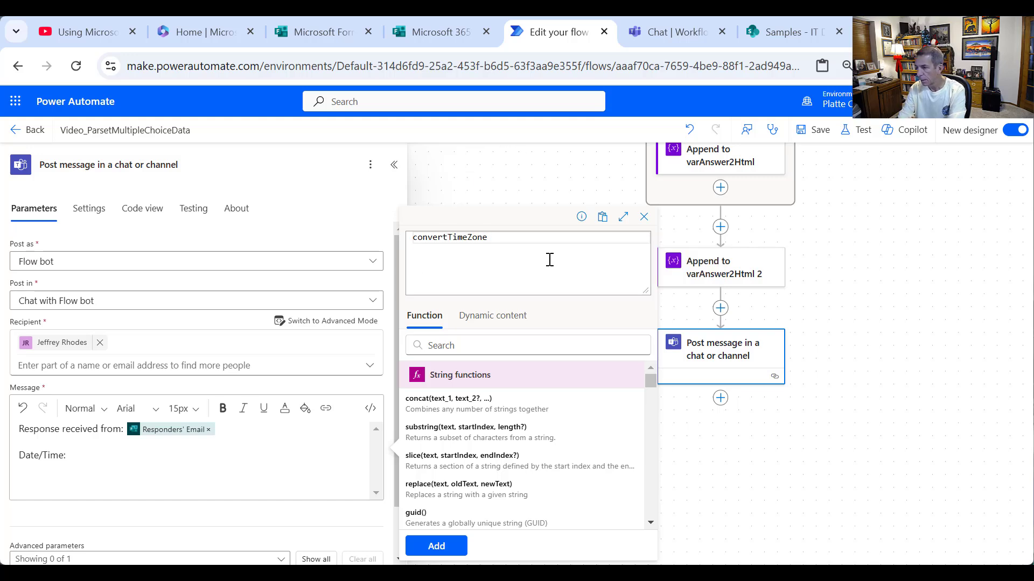
pyautogui.write('(')
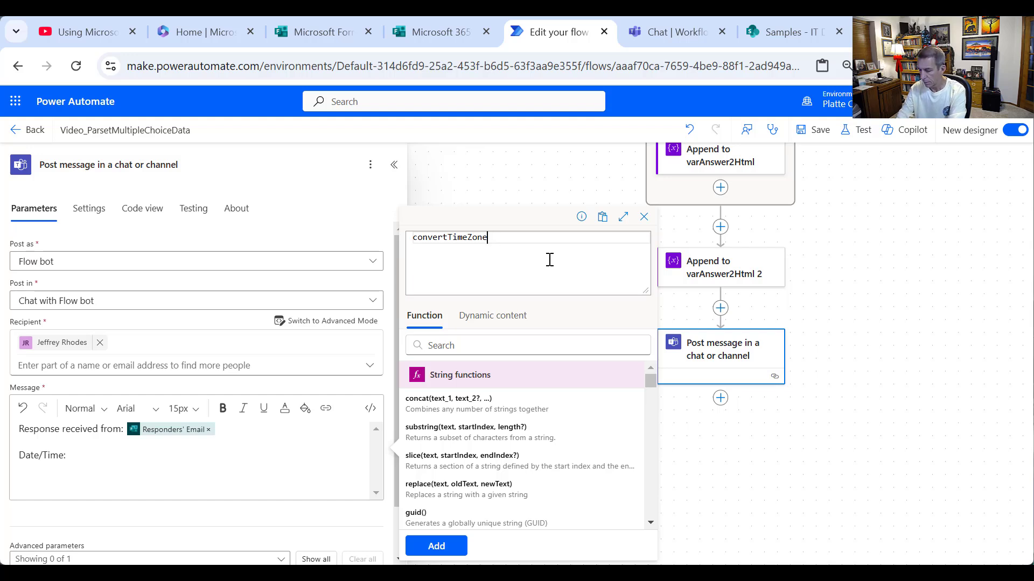
pyautogui.write('(')
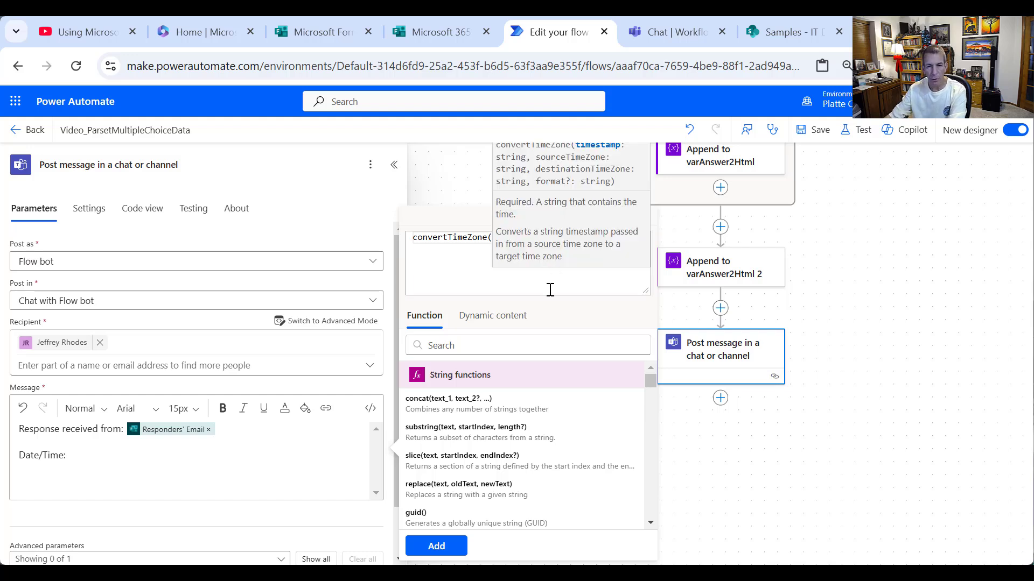
pyautogui.click(490, 318)
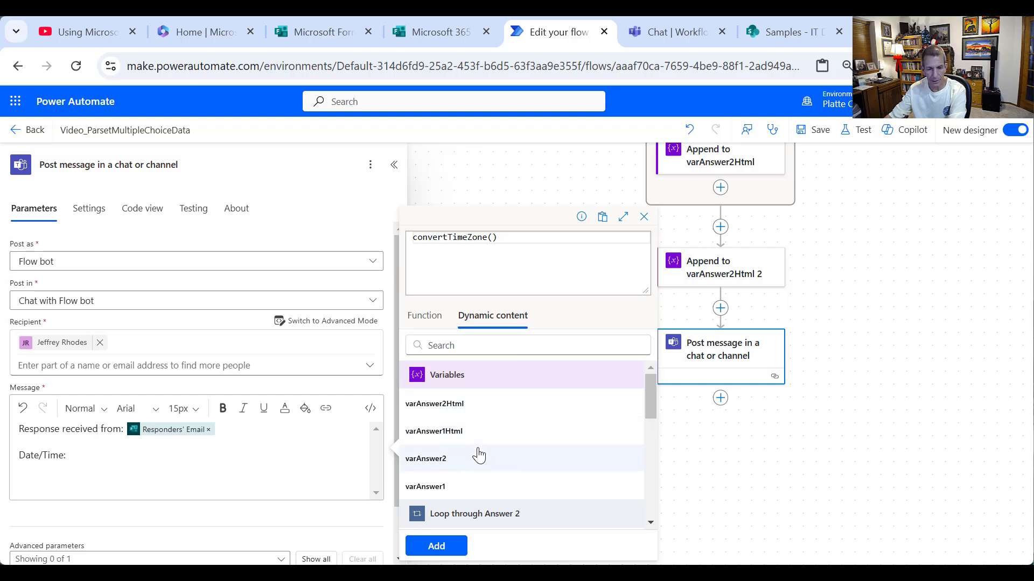
pyautogui.scroll(-5, 478, 454)
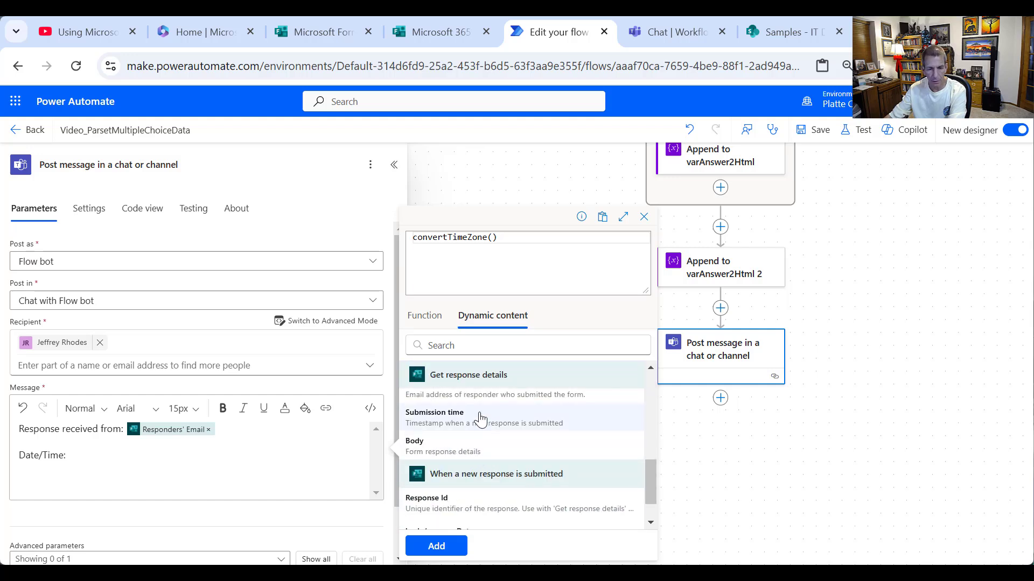
pyautogui.click(483, 419)
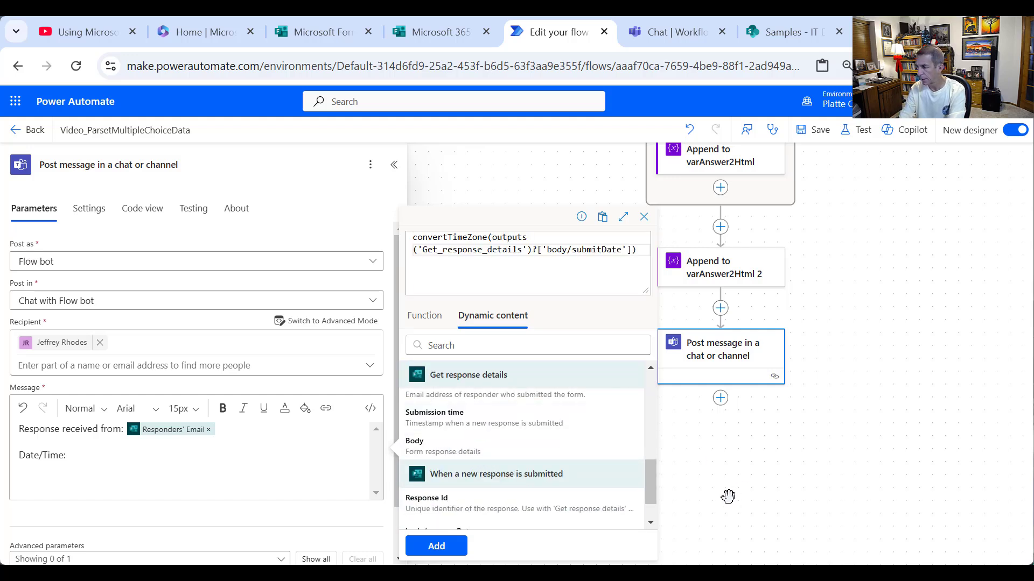
pyautogui.write(', ')
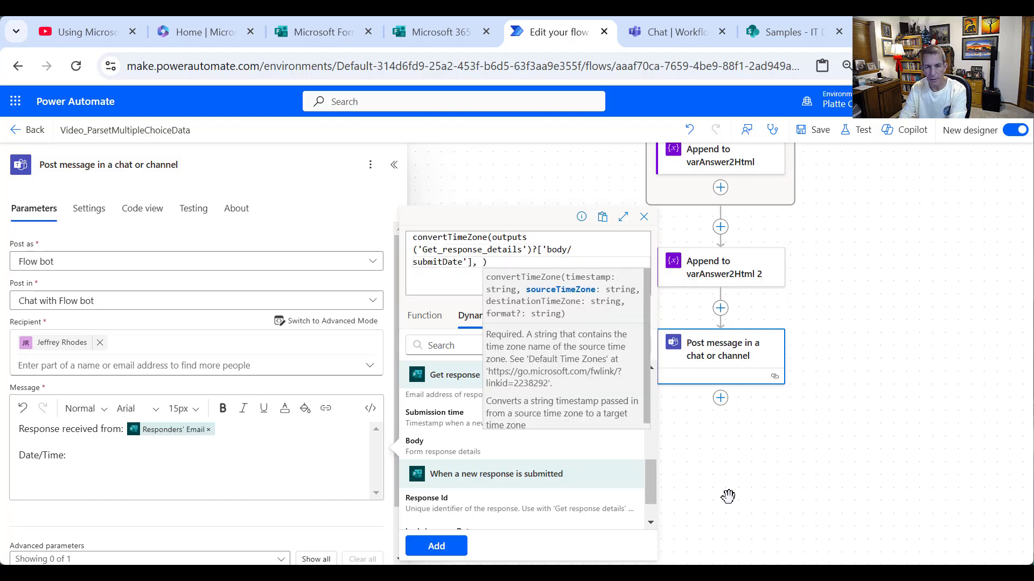
pyautogui.write("'U")
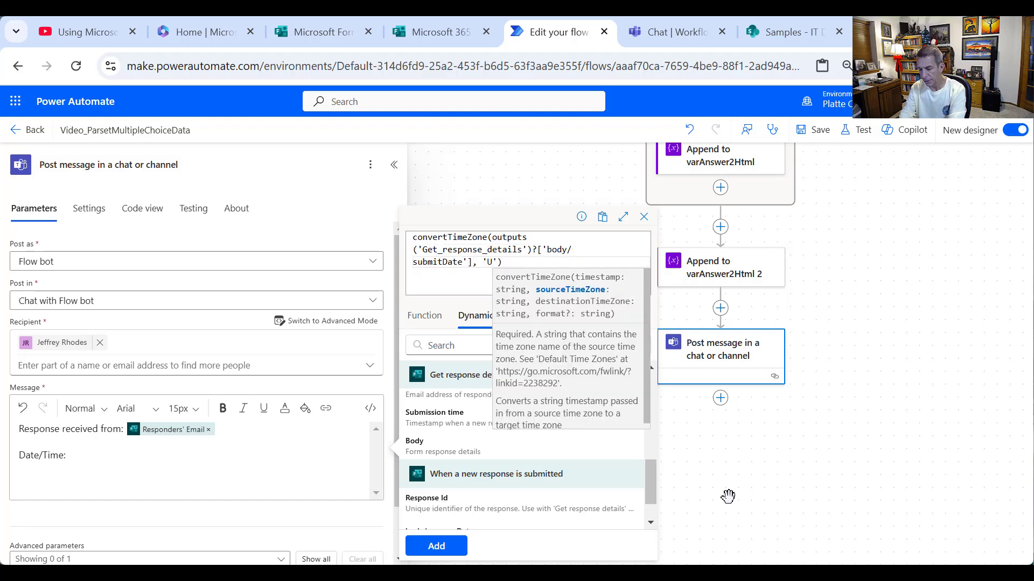
pyautogui.write('TC')
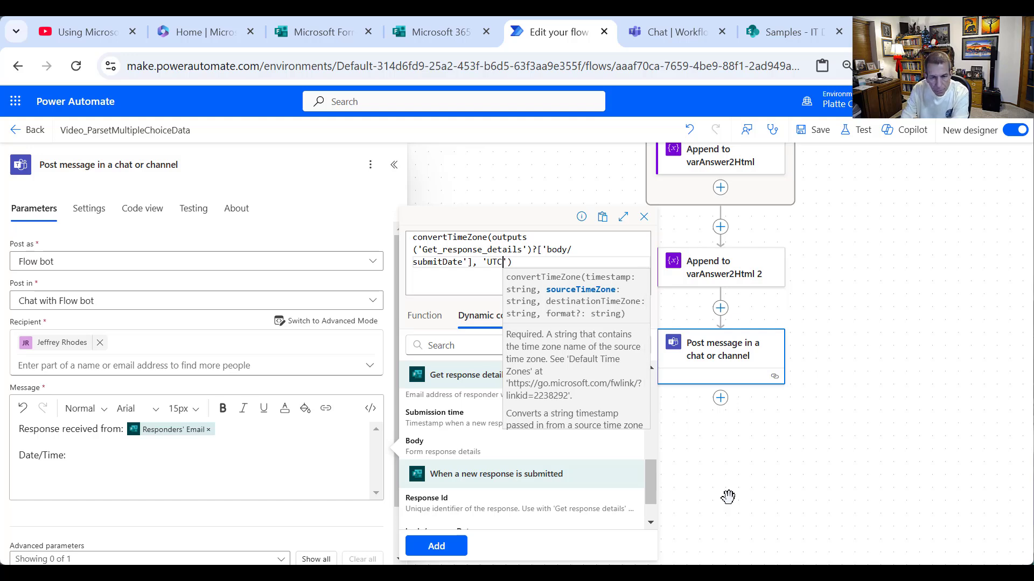
pyautogui.write("'")
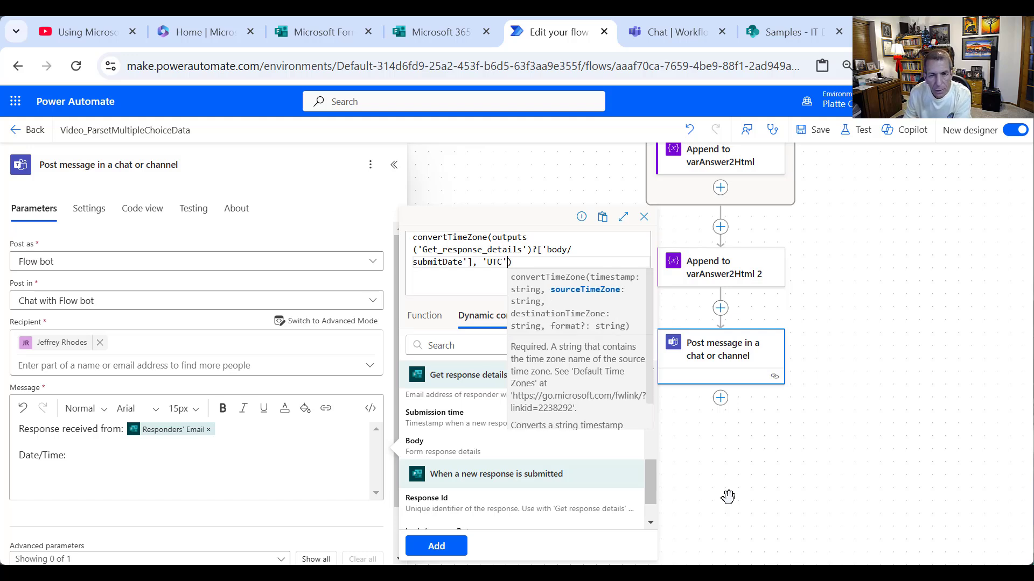
pyautogui.write(', ')
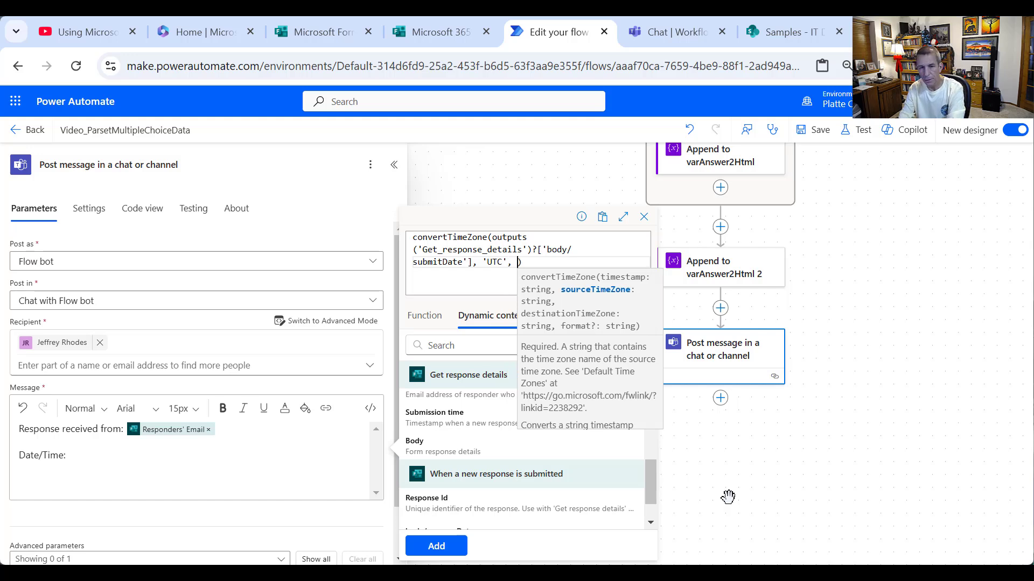
pyautogui.write("'")
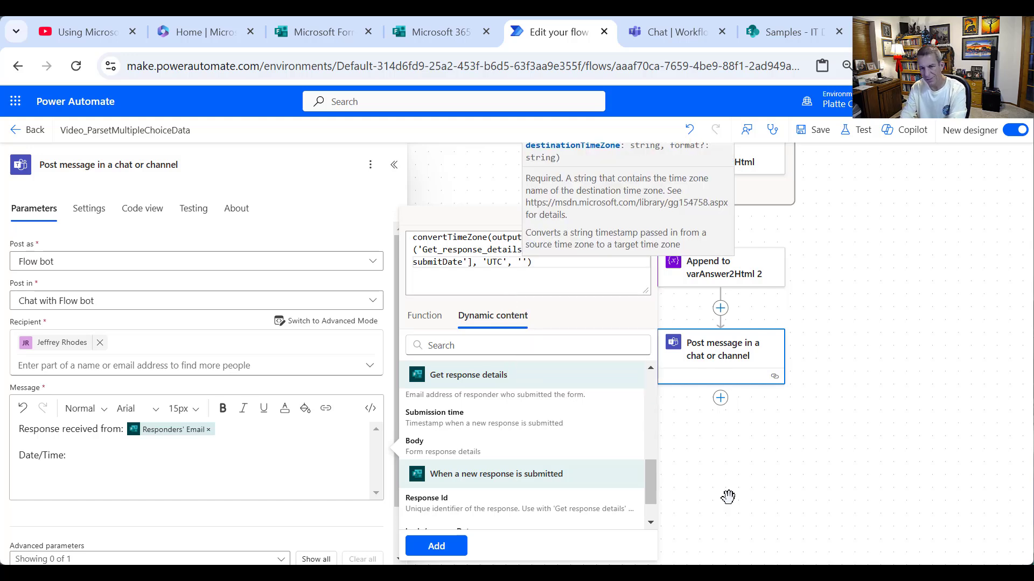
pyautogui.write('Mountain ')
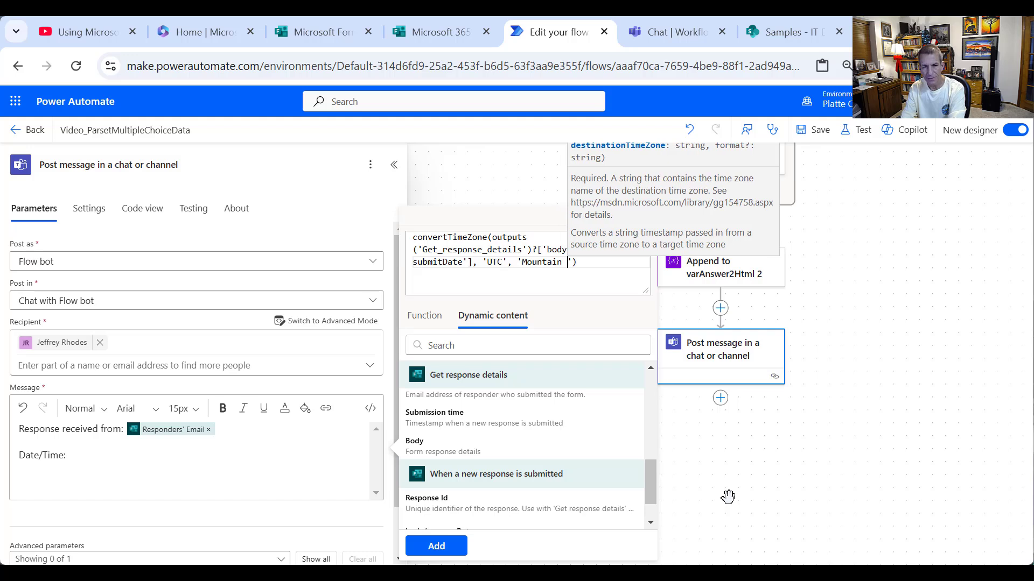
pyautogui.write('Standard Ti')
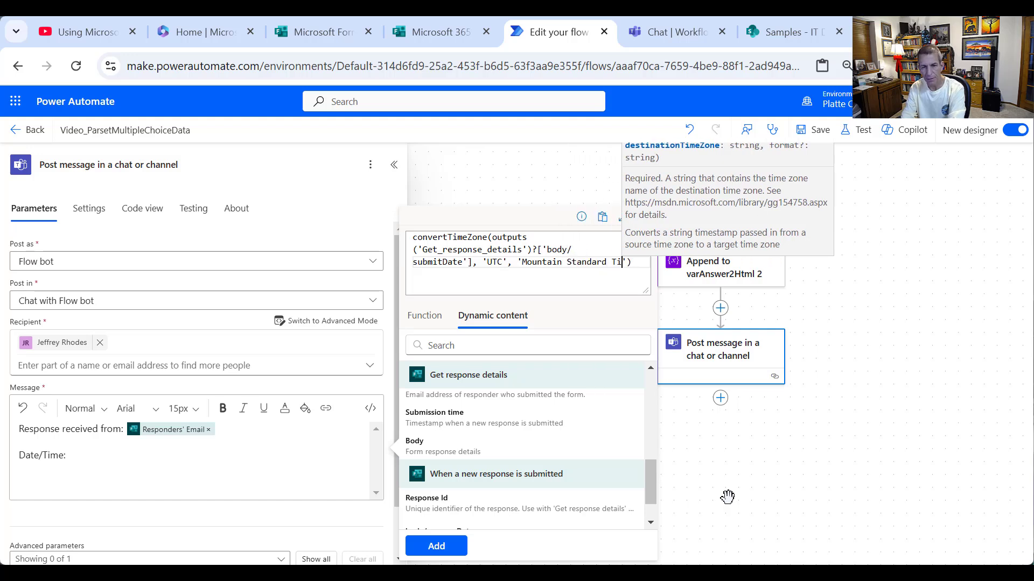
pyautogui.write('me')
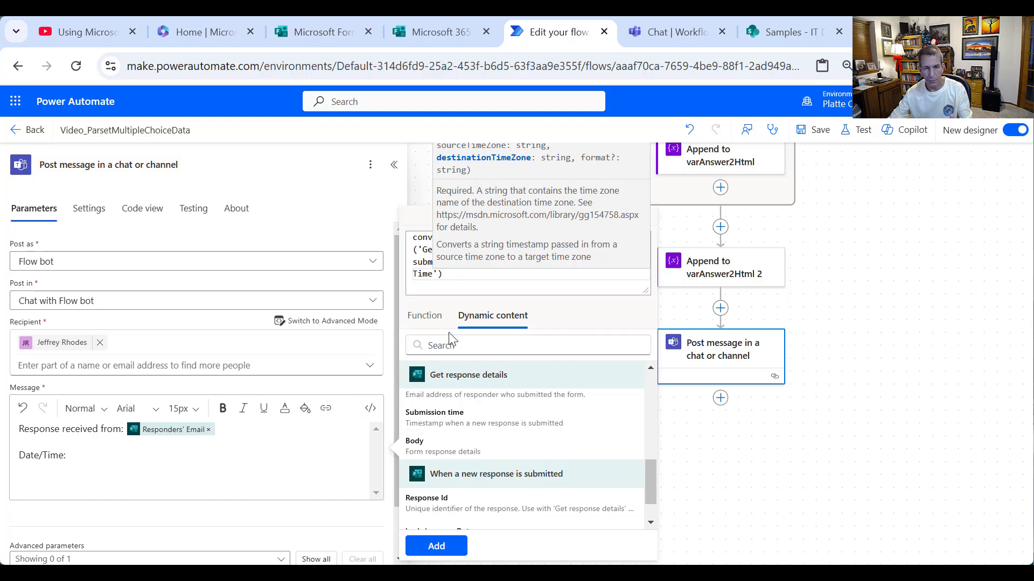
# - Wrap it in formatDateTime with format 'g' and add it to the Date/Time line
pyautogui.click(473, 281)
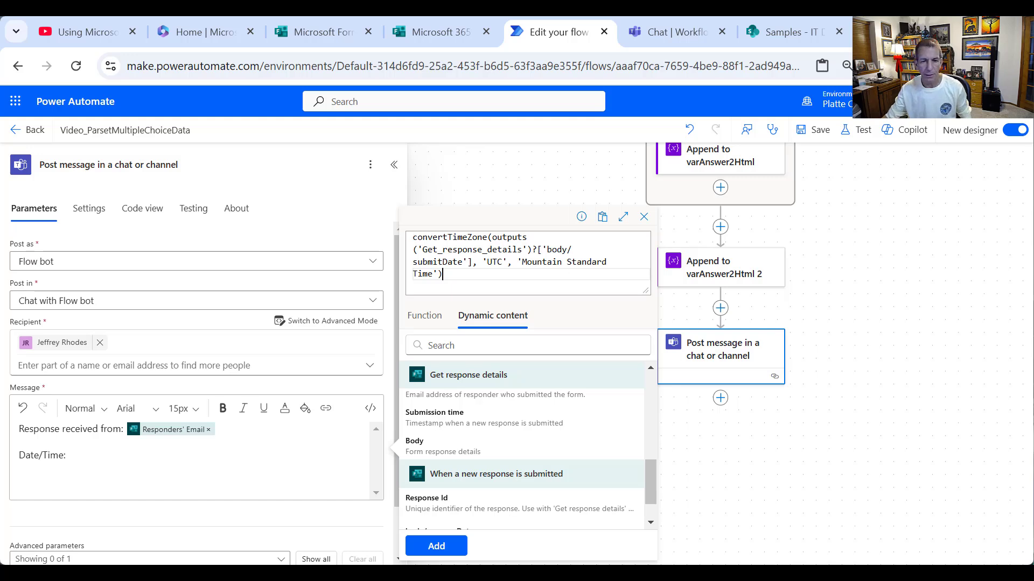
pyautogui.doubleClick(413, 237)
pyautogui.write('formatDateT')
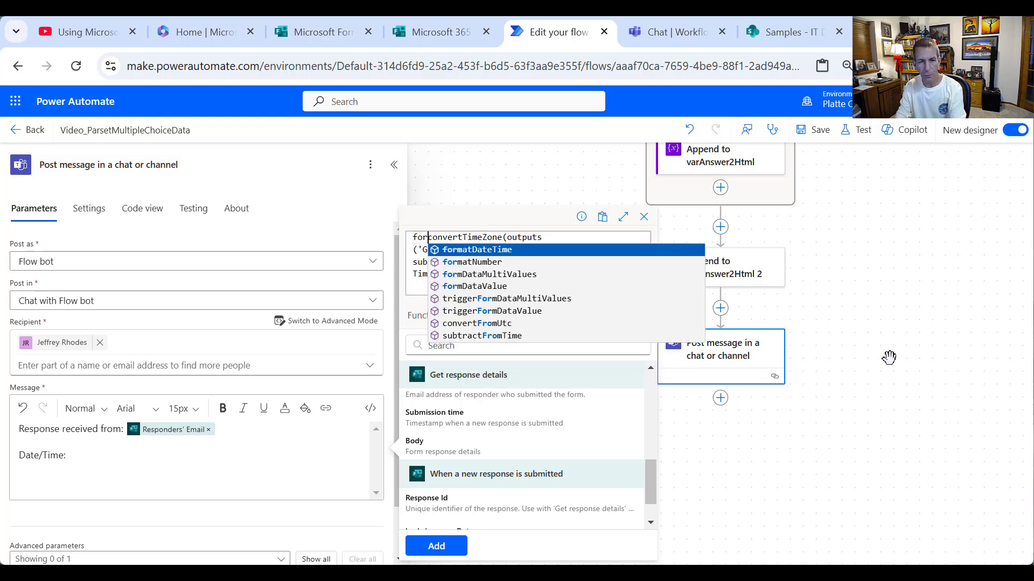
pyautogui.write('ime')
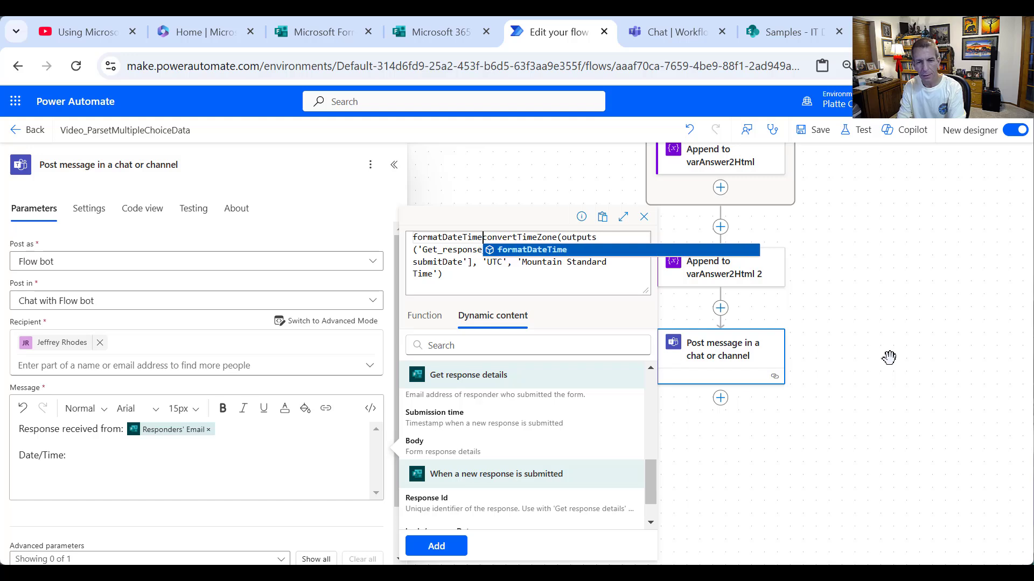
pyautogui.write('(')
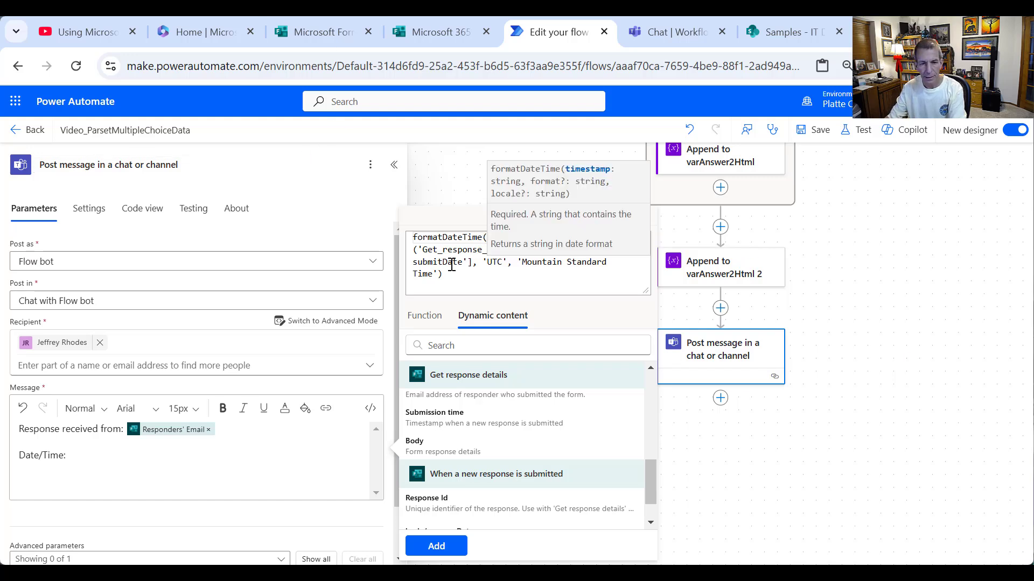
pyautogui.click(472, 281)
pyautogui.write(", 'g'")
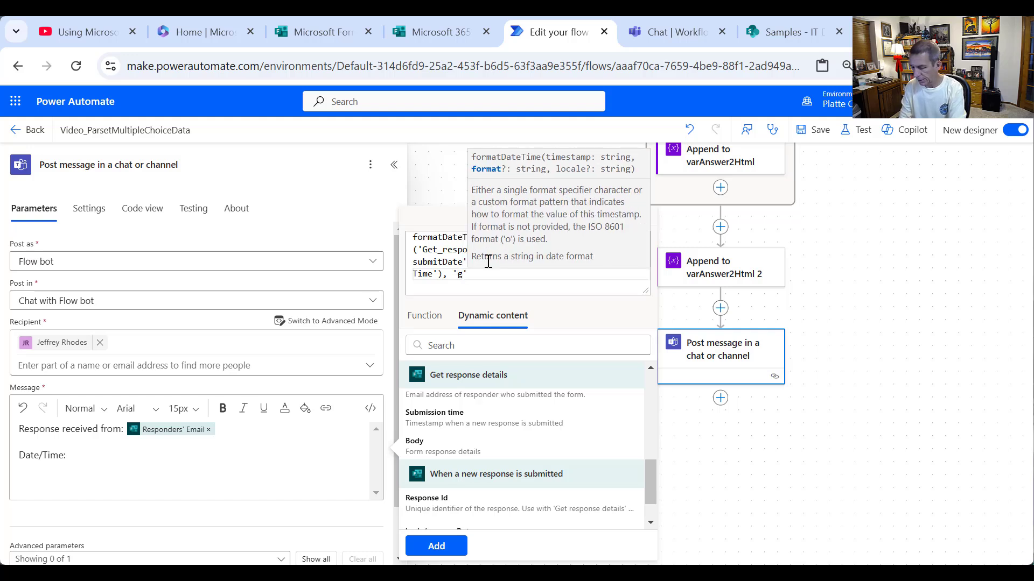
pyautogui.write(')')
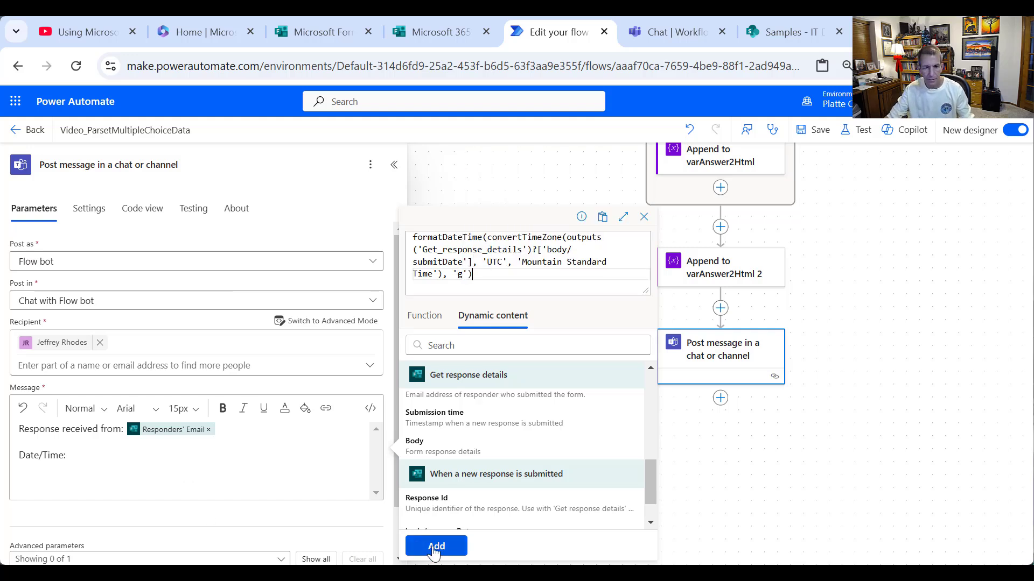
pyautogui.click(435, 546)
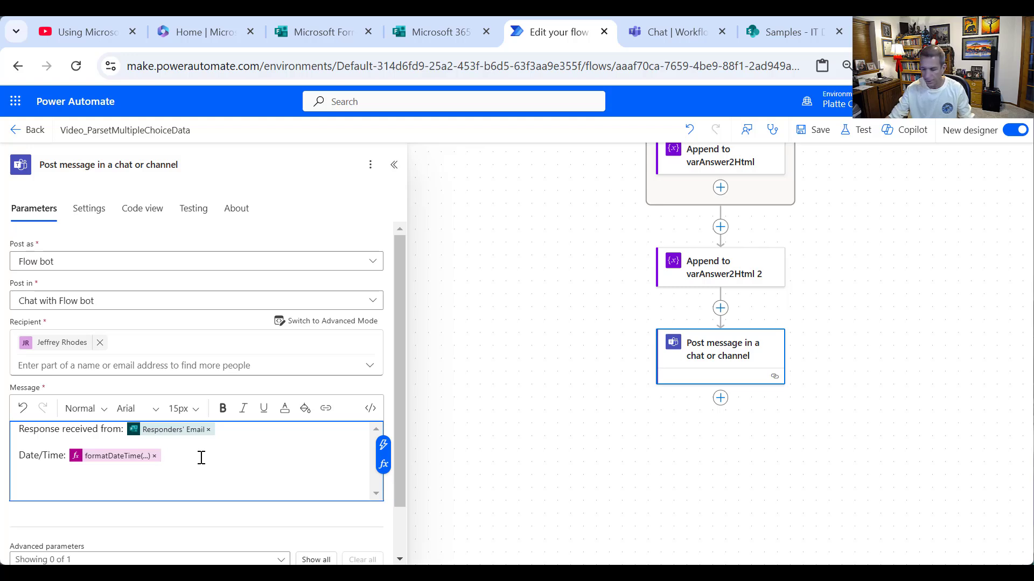
# - Paste survey question 1 into the Teams message with varAnswer1Html beneath it
pyautogui.press('Return')
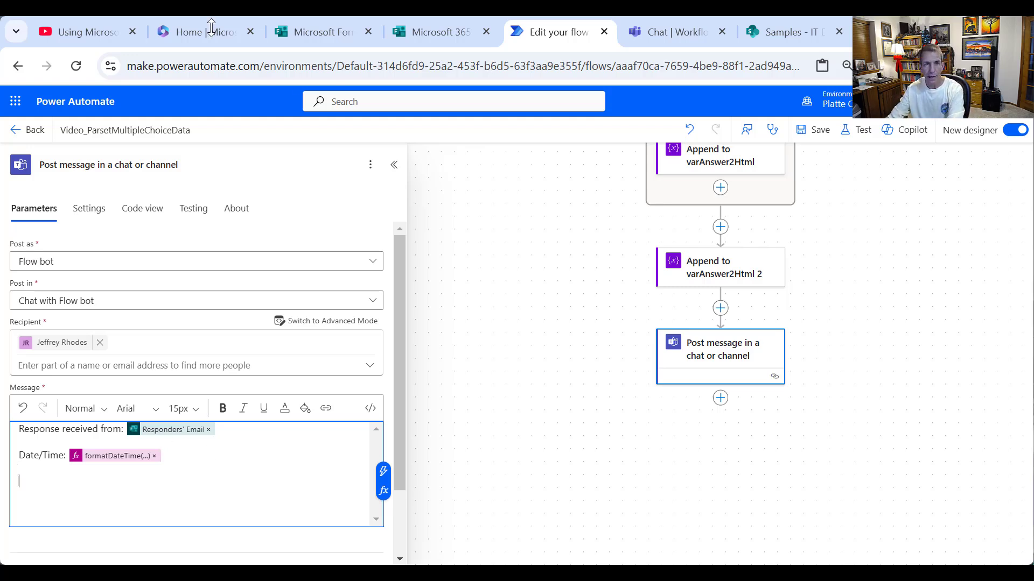
pyautogui.click(413, 33)
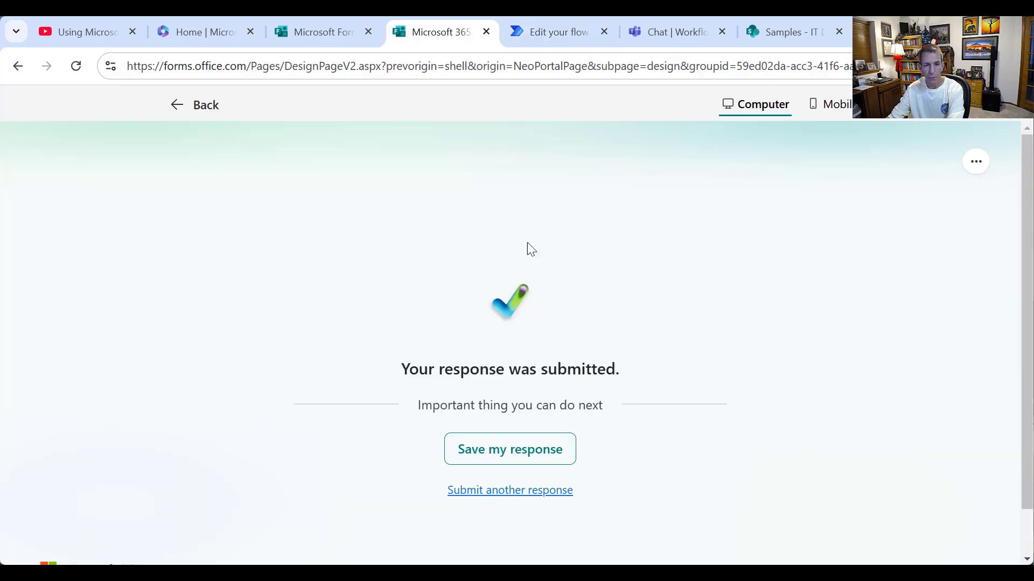
pyautogui.click(513, 490)
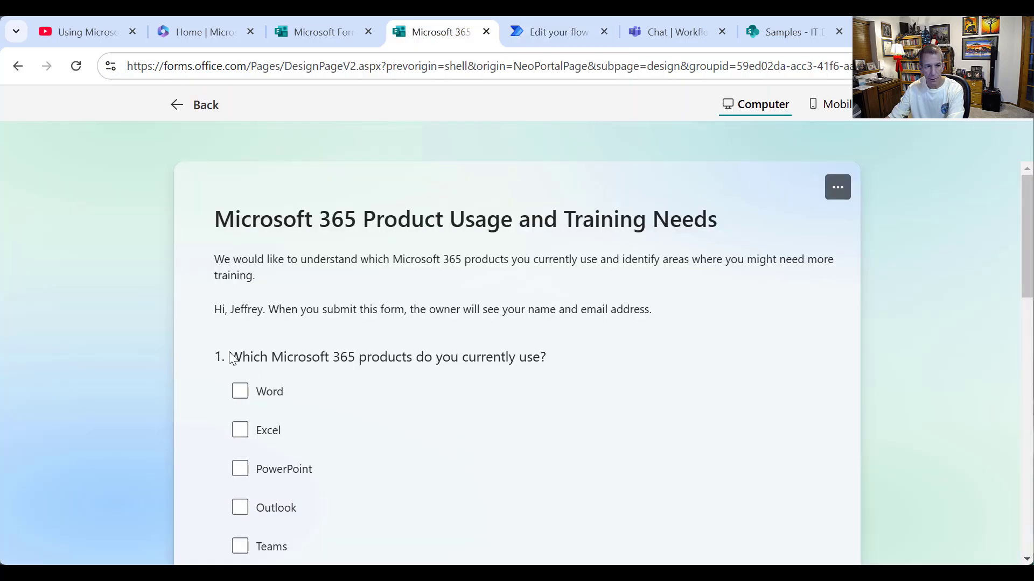
pyautogui.moveTo(218, 357); pyautogui.dragTo(545, 357)
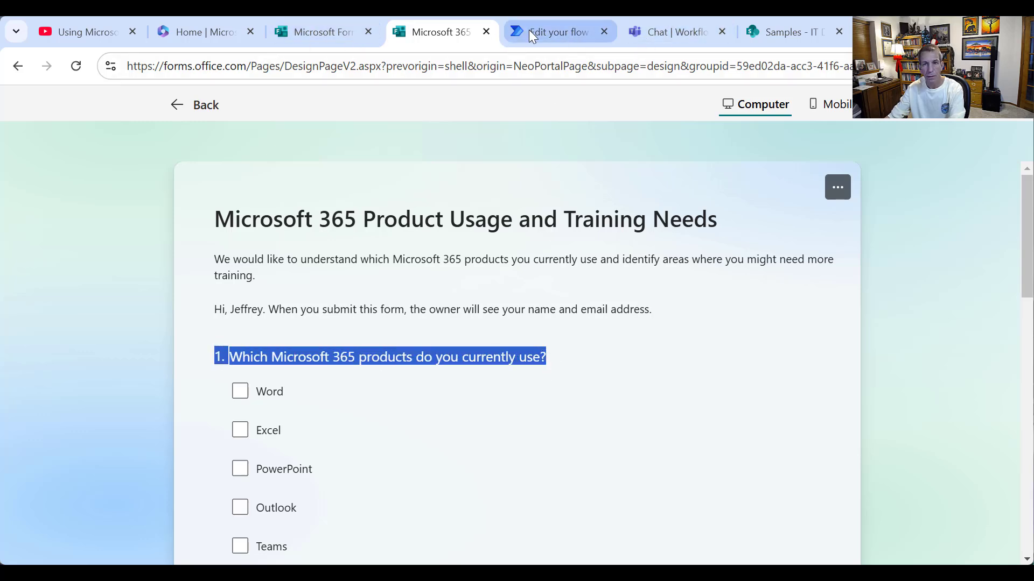
pyautogui.click(549, 32)
pyautogui.click(215, 479)
pyautogui.write('1.Which Microsoft 365 products do you currently use?')
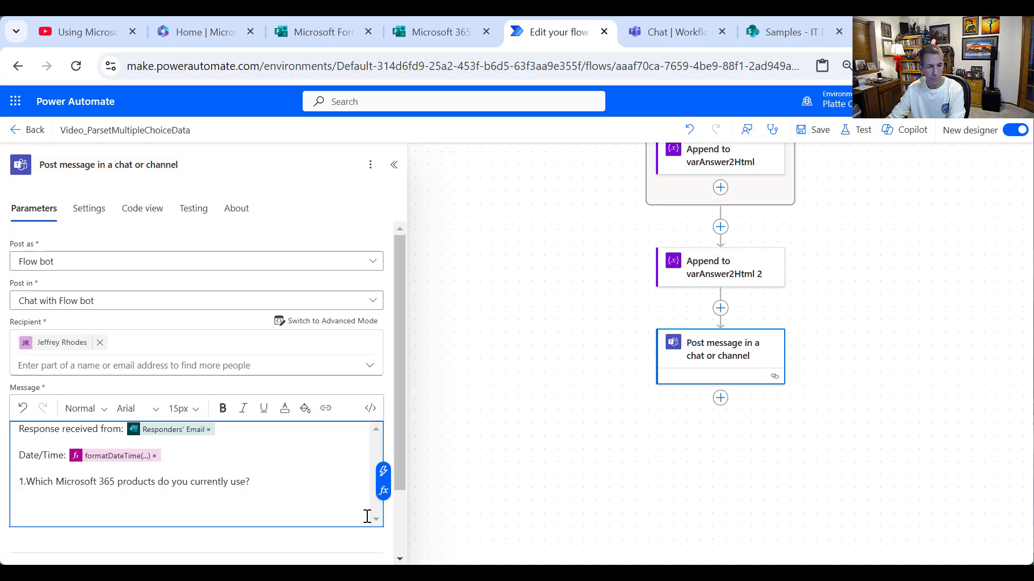
pyautogui.press('Return')
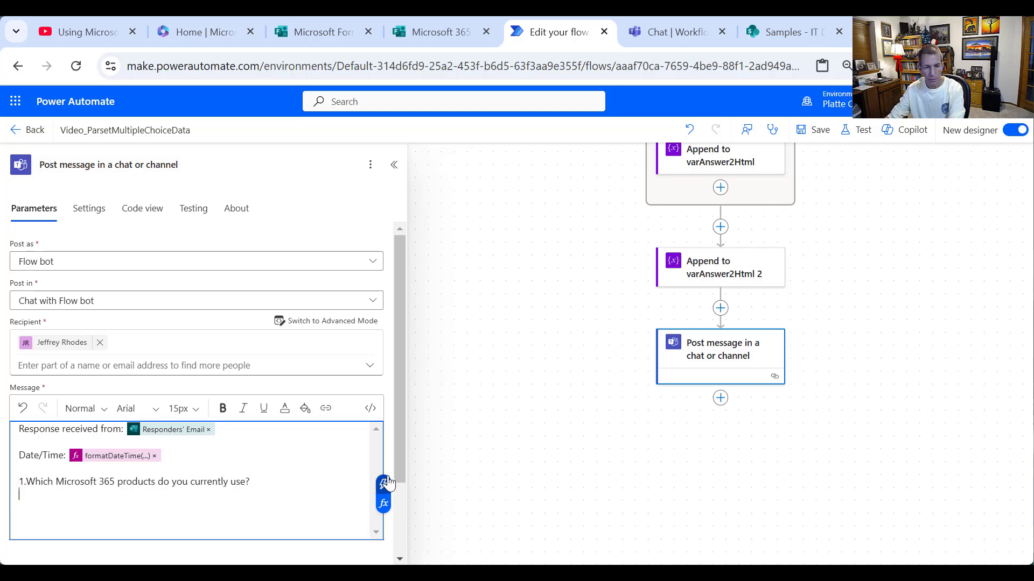
pyautogui.click(388, 482)
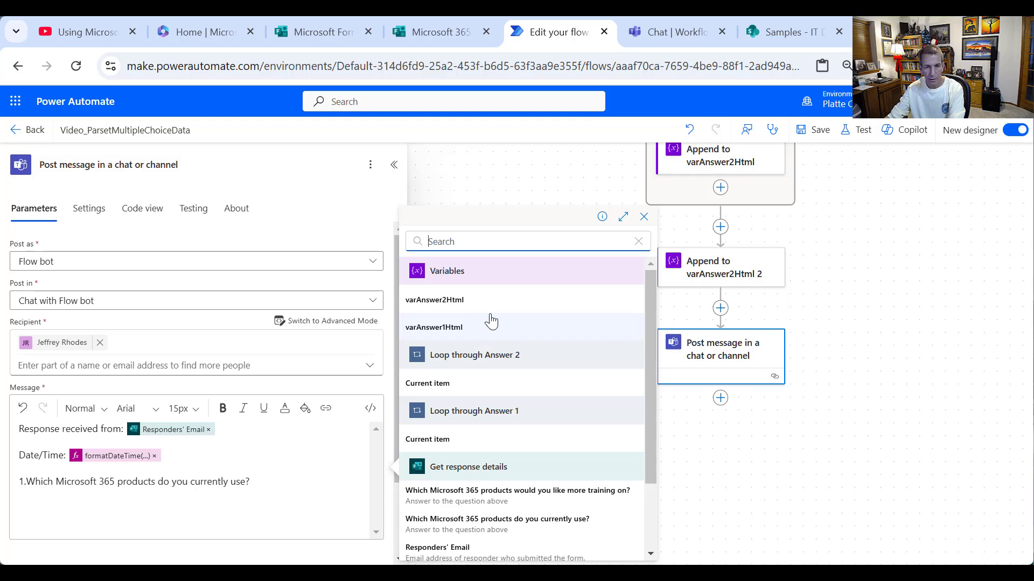
pyautogui.click(474, 330)
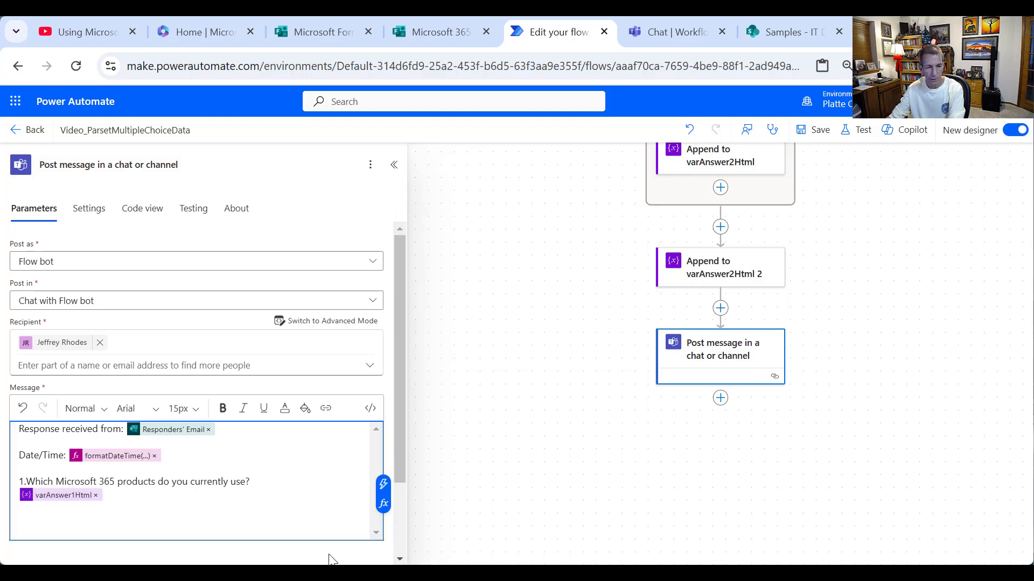
pyautogui.press('Return')
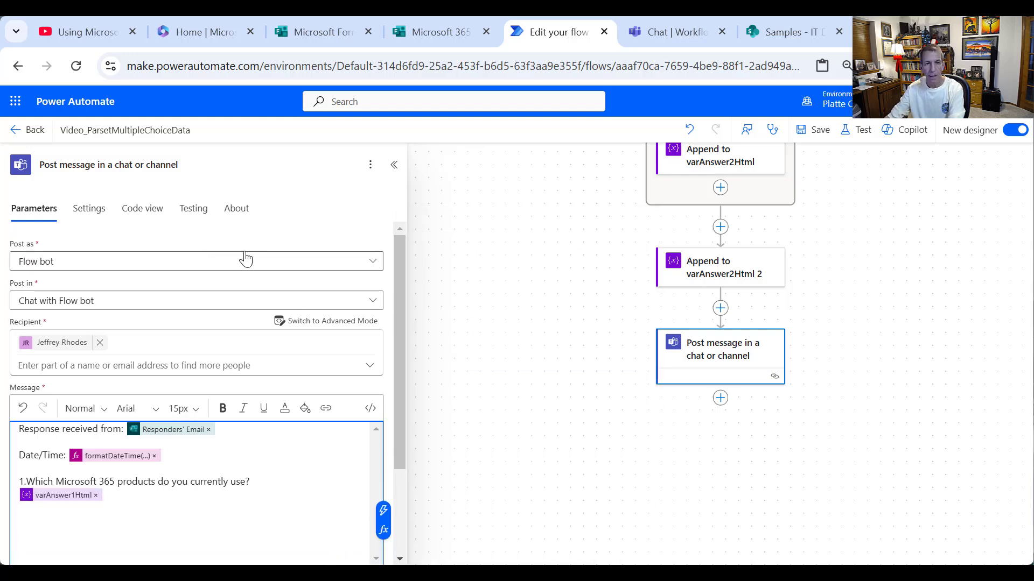
# - Paste survey question 2 into the message with varAnswer2Html beneath it
pyautogui.click(433, 32)
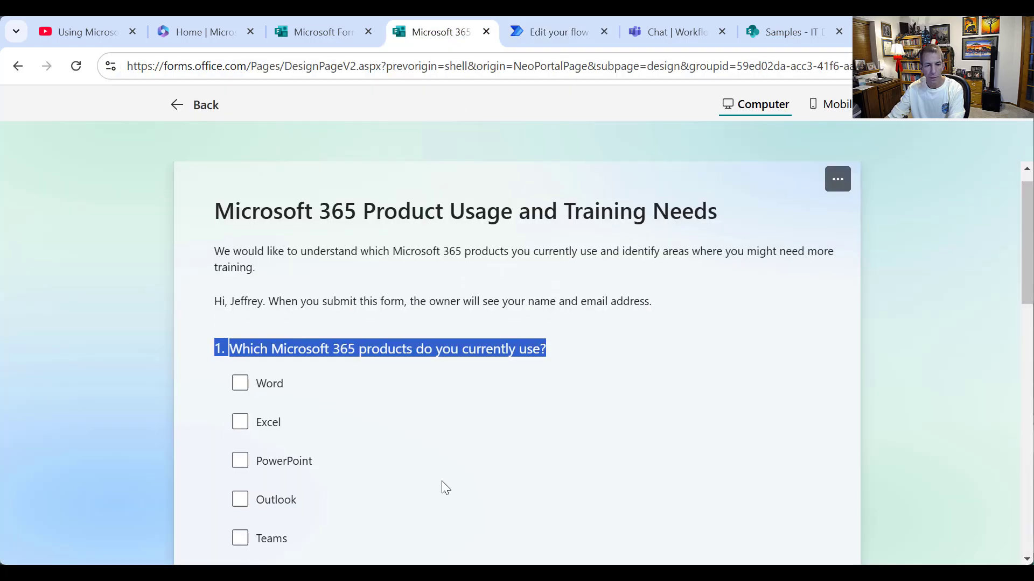
pyautogui.scroll(-4, 442, 482)
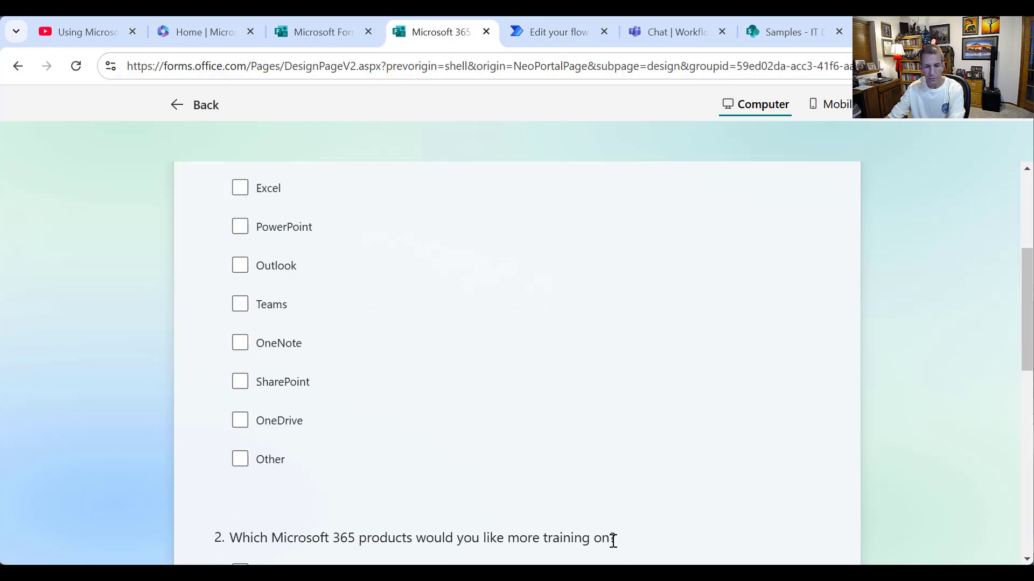
pyautogui.moveTo(618, 534); pyautogui.dragTo(202, 537)
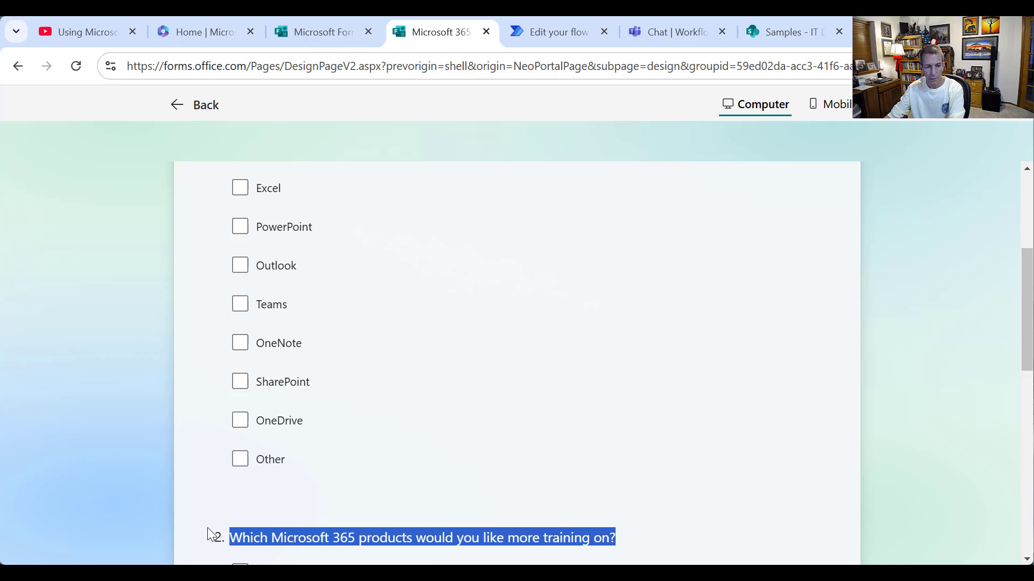
pyautogui.click(215, 536)
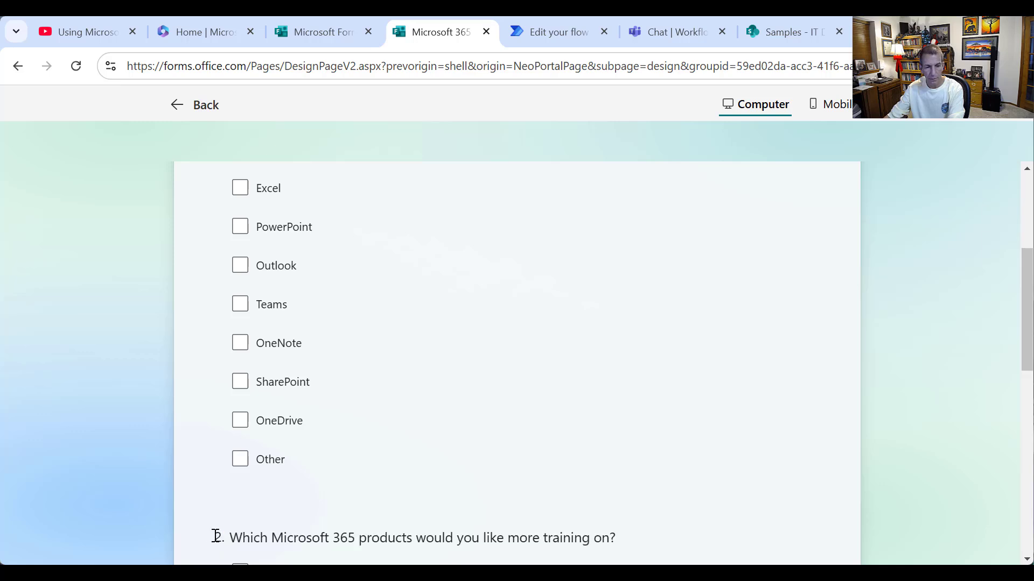
pyautogui.moveTo(217, 535); pyautogui.dragTo(640, 541)
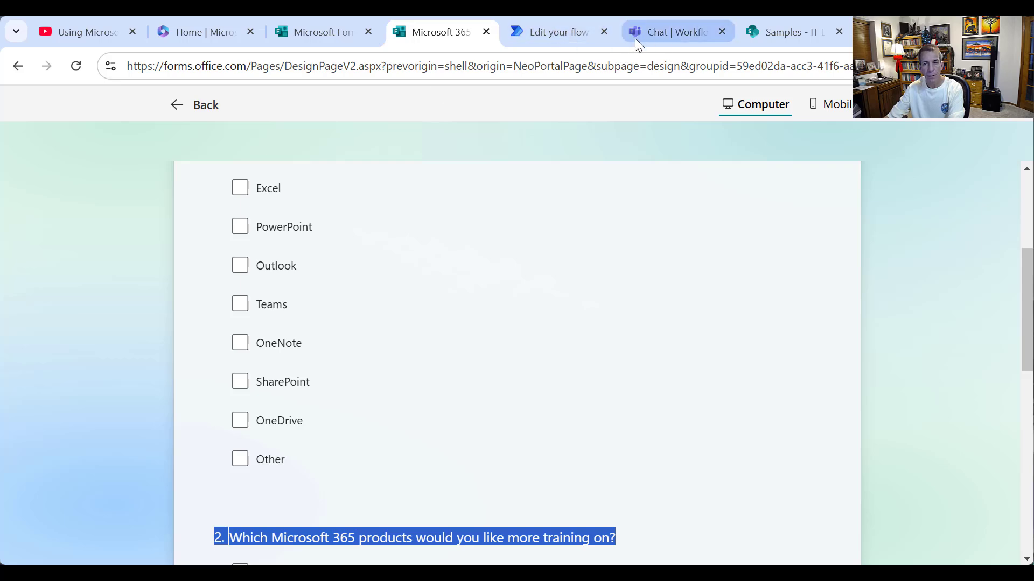
pyautogui.click(559, 32)
pyautogui.write('2.Which Microsoft 365 products would you like more training on?')
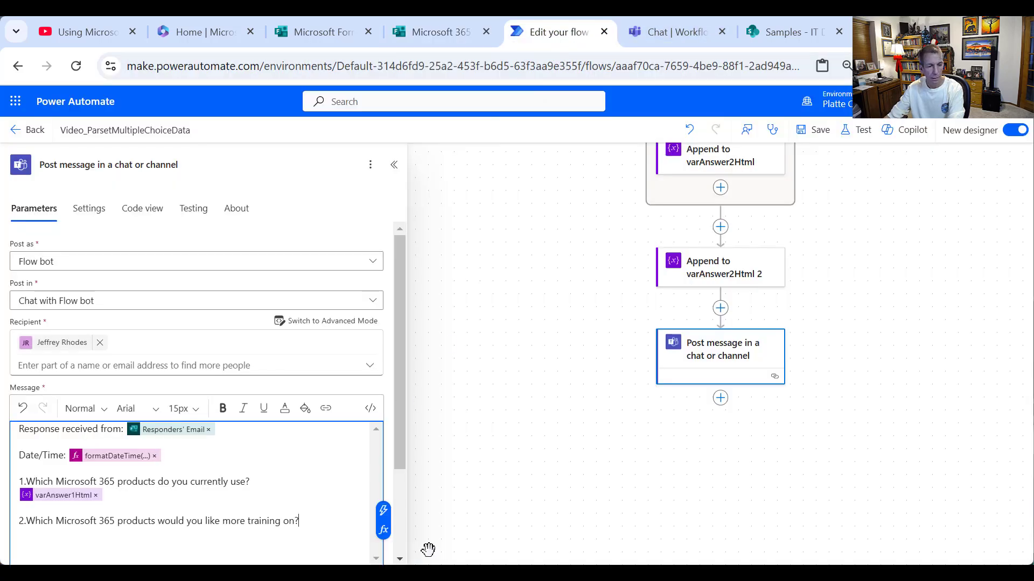
pyautogui.press('Return')
pyautogui.press('Return')
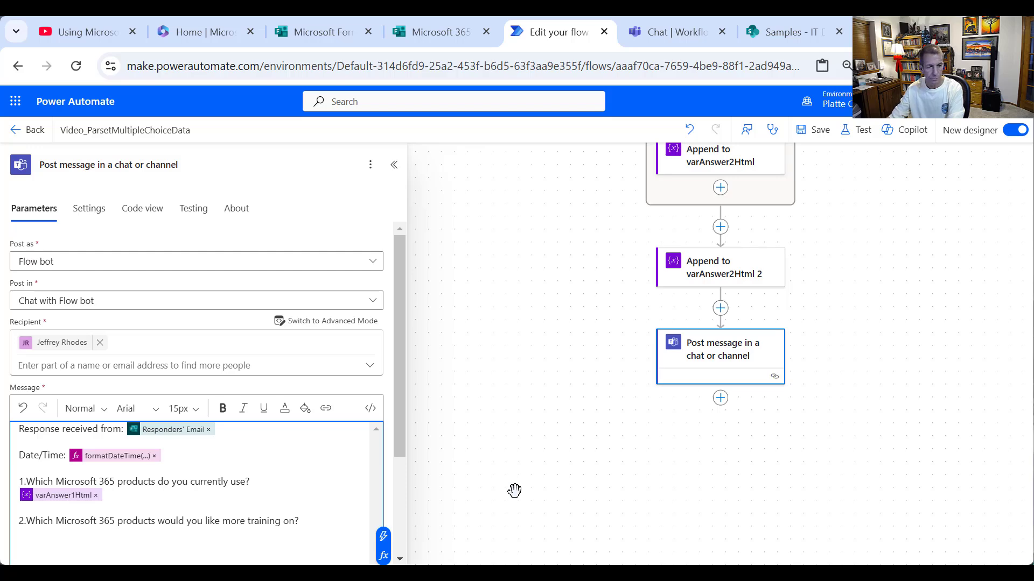
pyautogui.press('BackSpace')
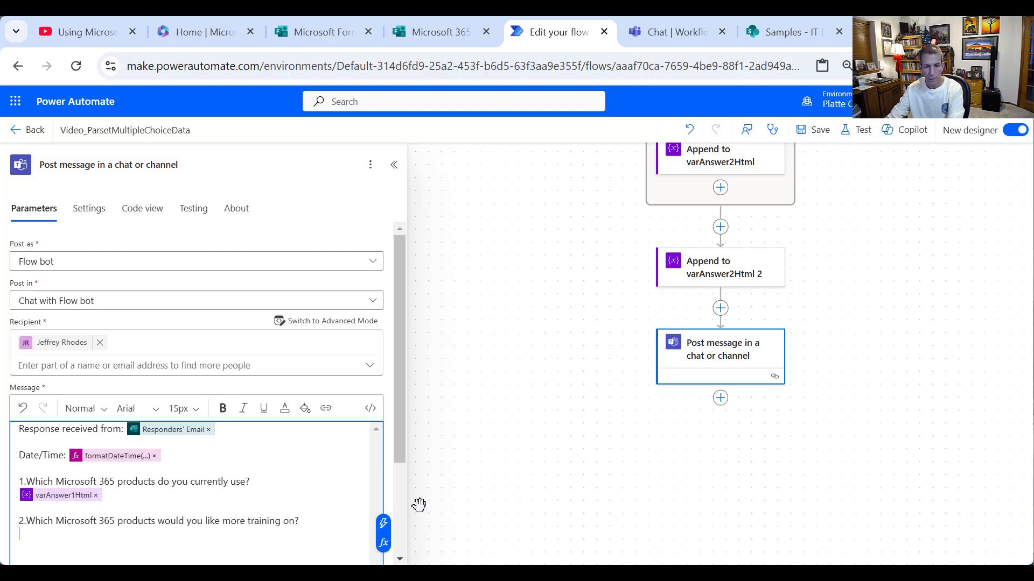
pyautogui.click(383, 523)
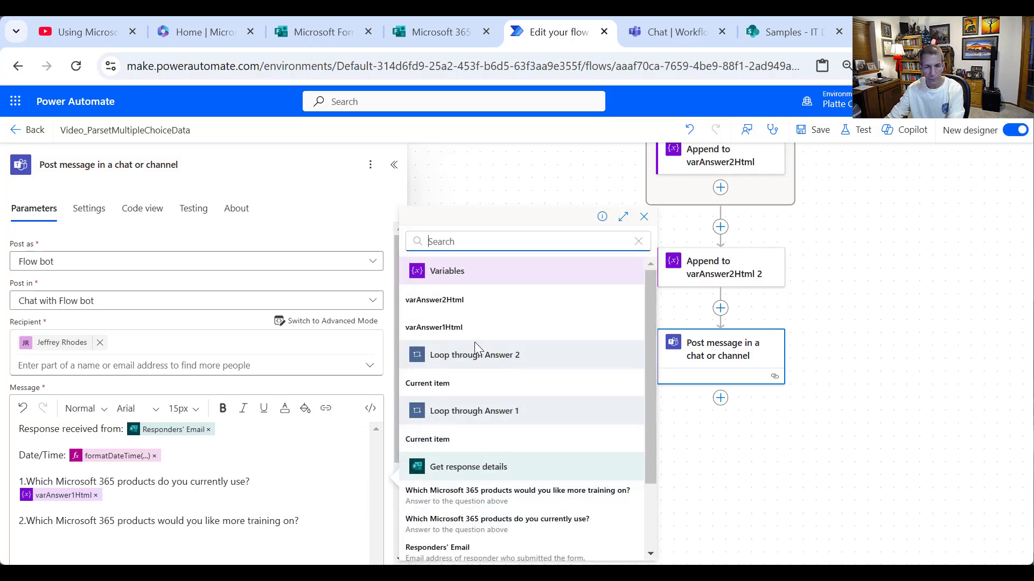
pyautogui.click(451, 299)
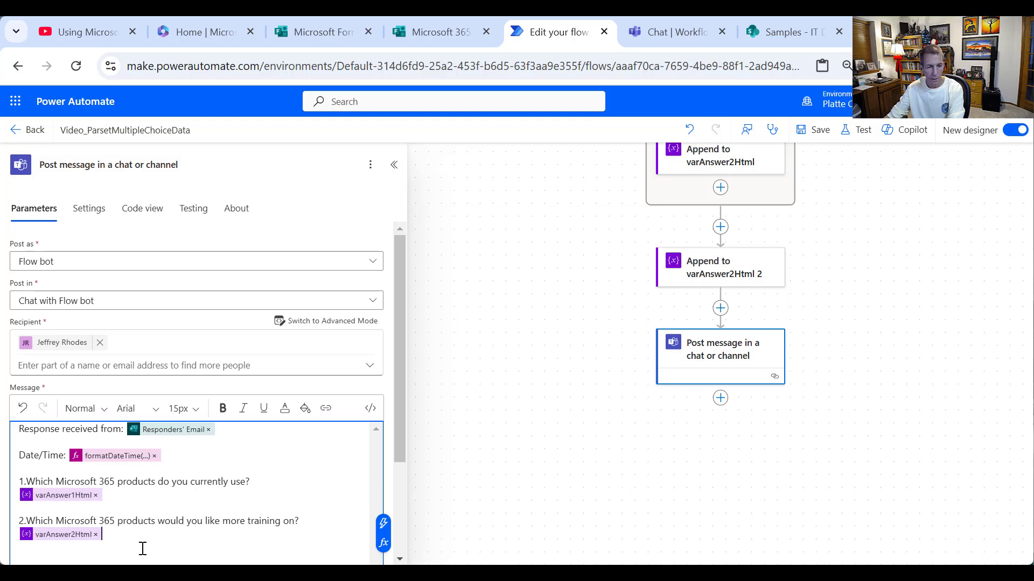
# - Copy the Teams message and add an Outlook 'Send an email (V2)' step addressed to the recipient
pyautogui.moveTo(142, 548); pyautogui.dragTo(19, 425)
pyautogui.hotkey('ctrl', 'c')
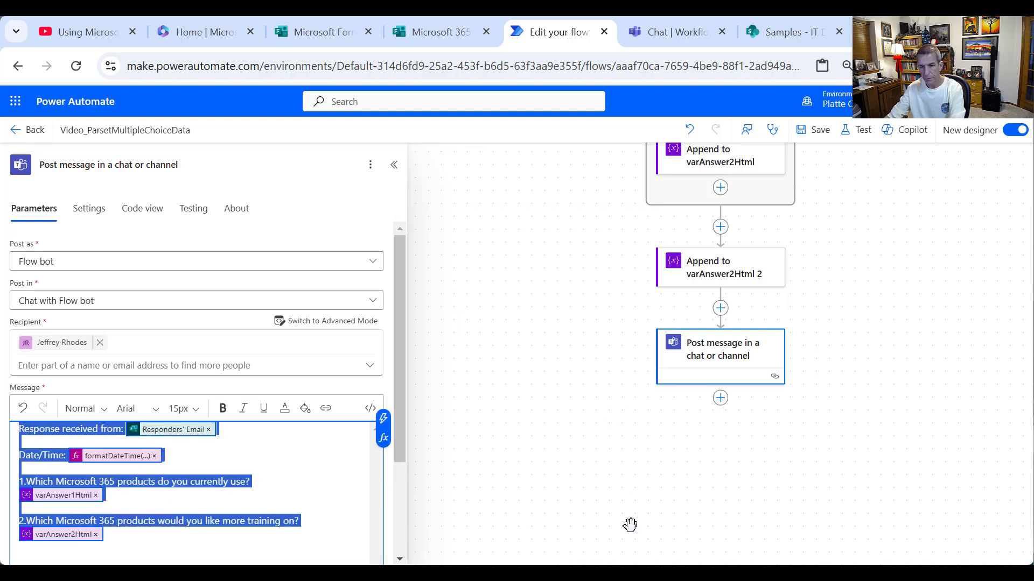
pyautogui.click(720, 399)
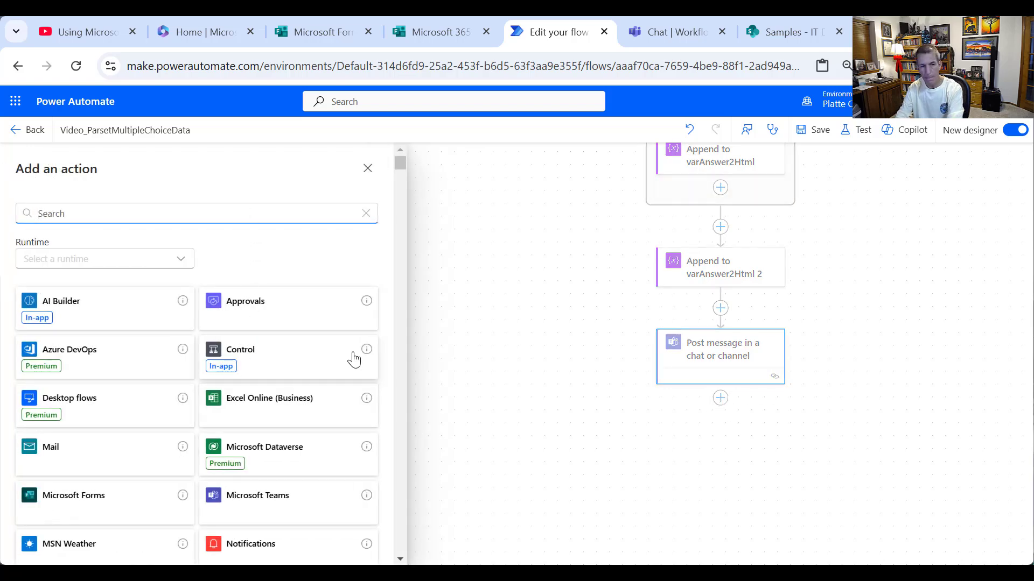
pyautogui.write('Outlook')
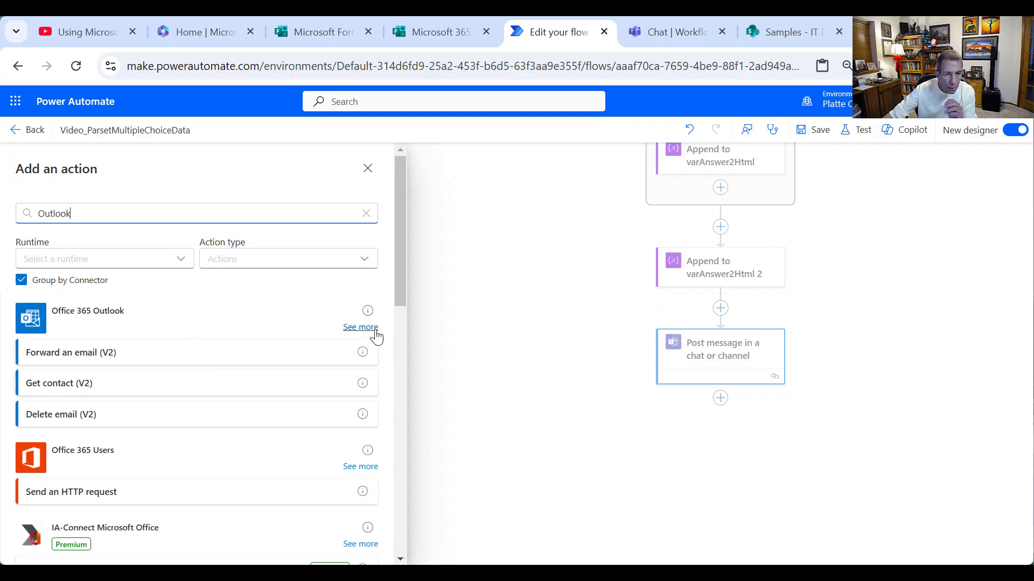
pyautogui.click(364, 328)
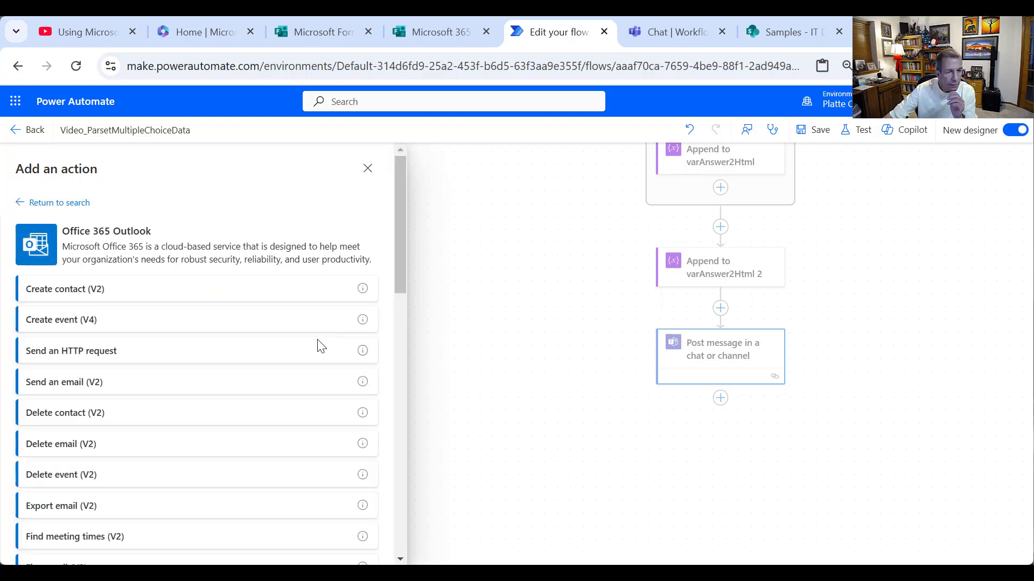
pyautogui.click(131, 393)
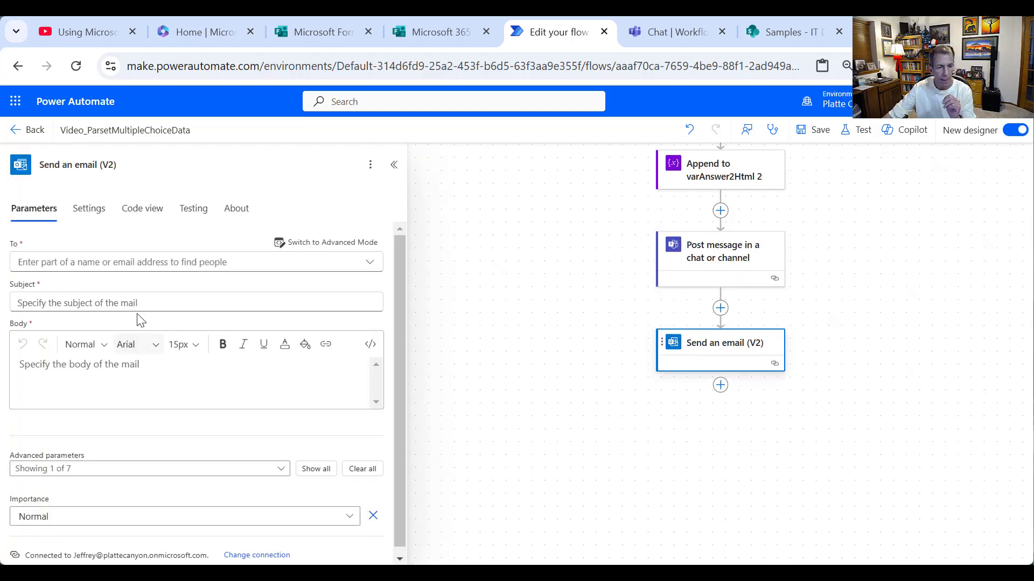
pyautogui.click(160, 260)
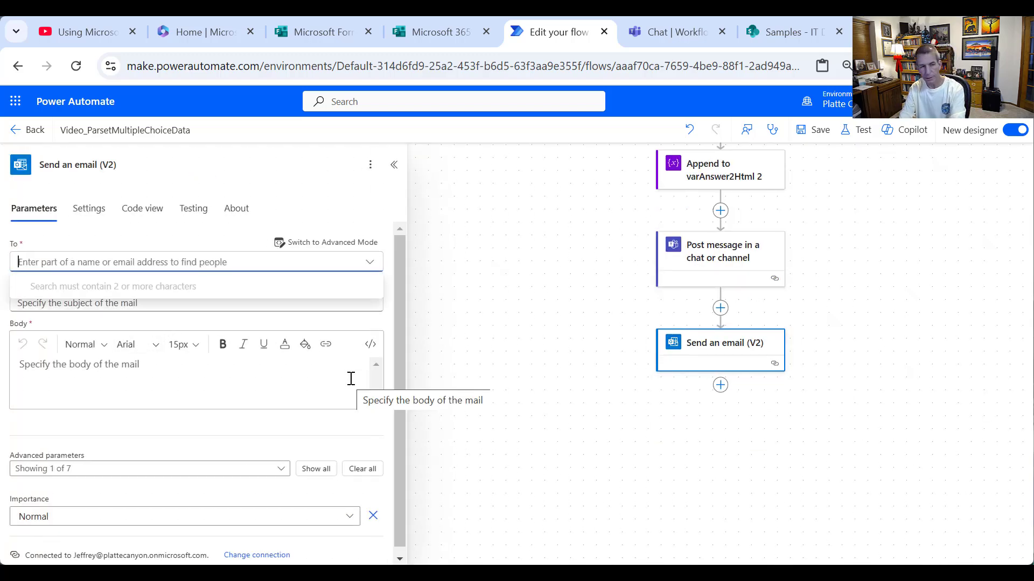
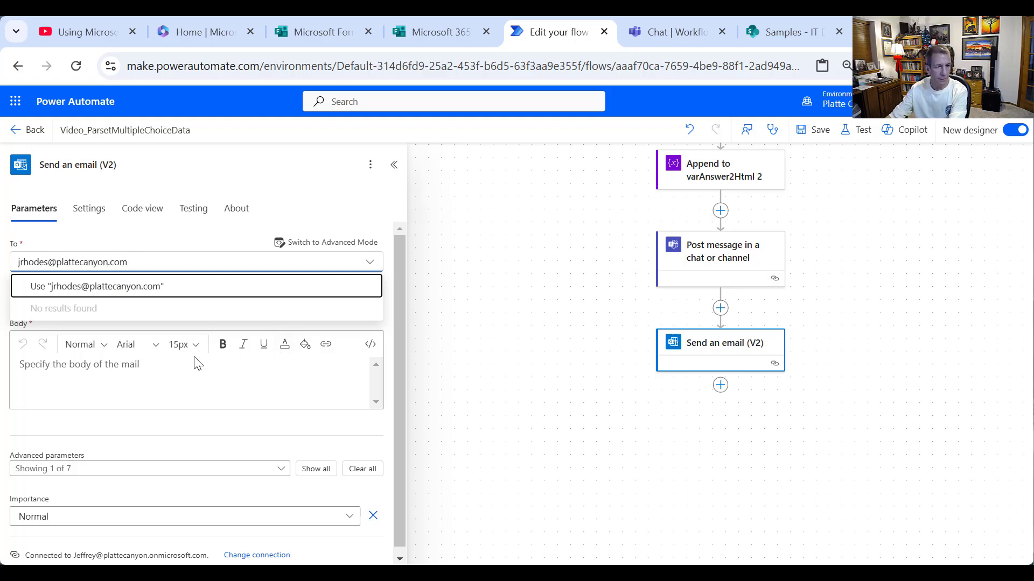
pyautogui.press('Return')
# - Set the subject to 'Response received from' plus Responders' Email and paste the copied message as the body
pyautogui.click(147, 327)
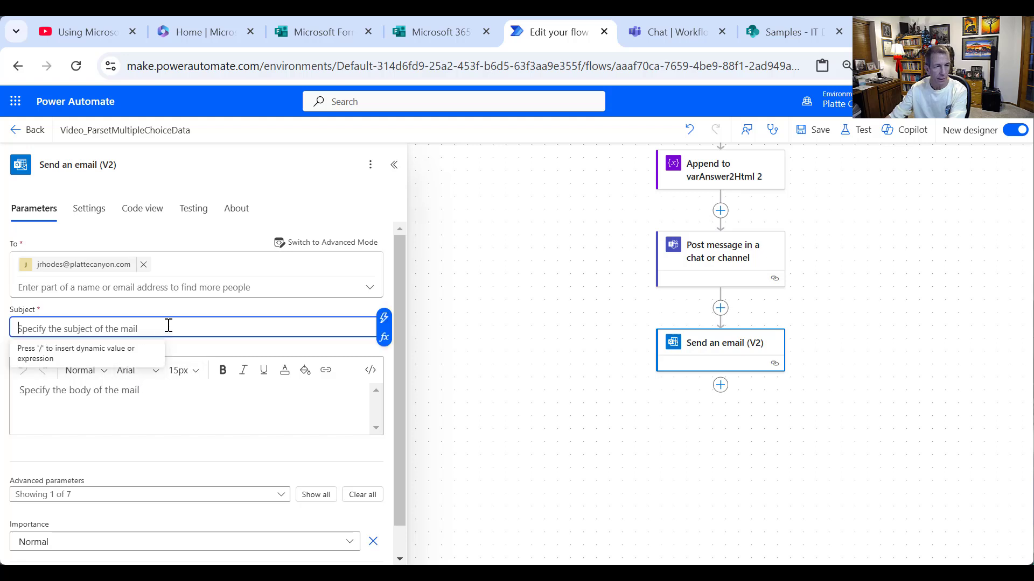
pyautogui.write('Response rece')
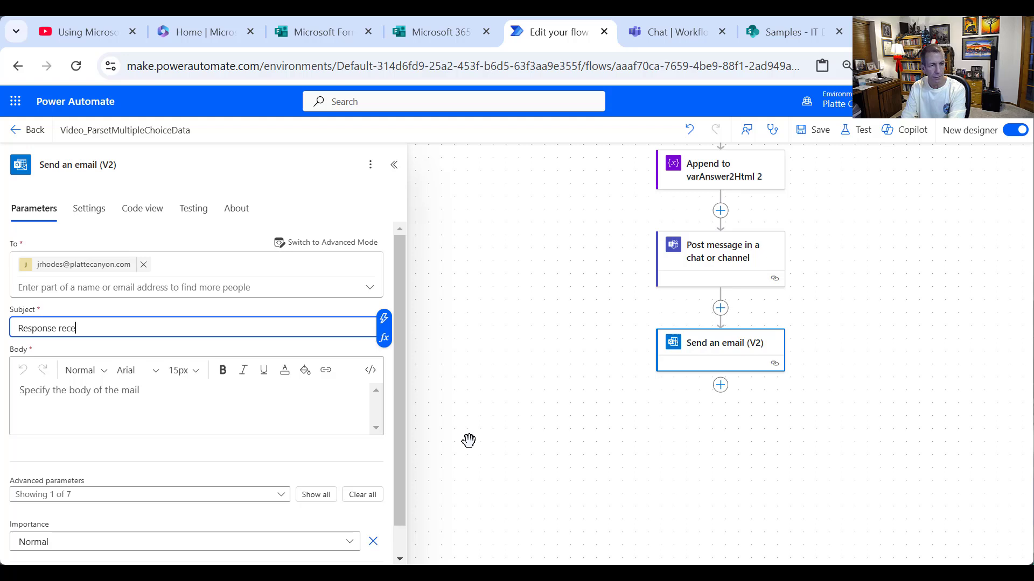
pyautogui.write('ived from')
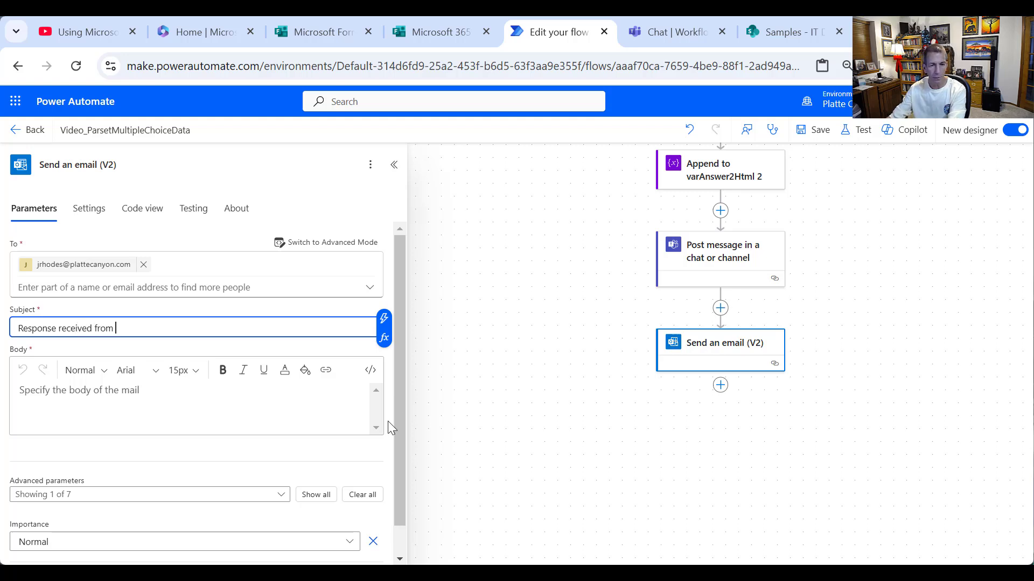
pyautogui.click(383, 318)
pyautogui.scroll(-5, 510, 412)
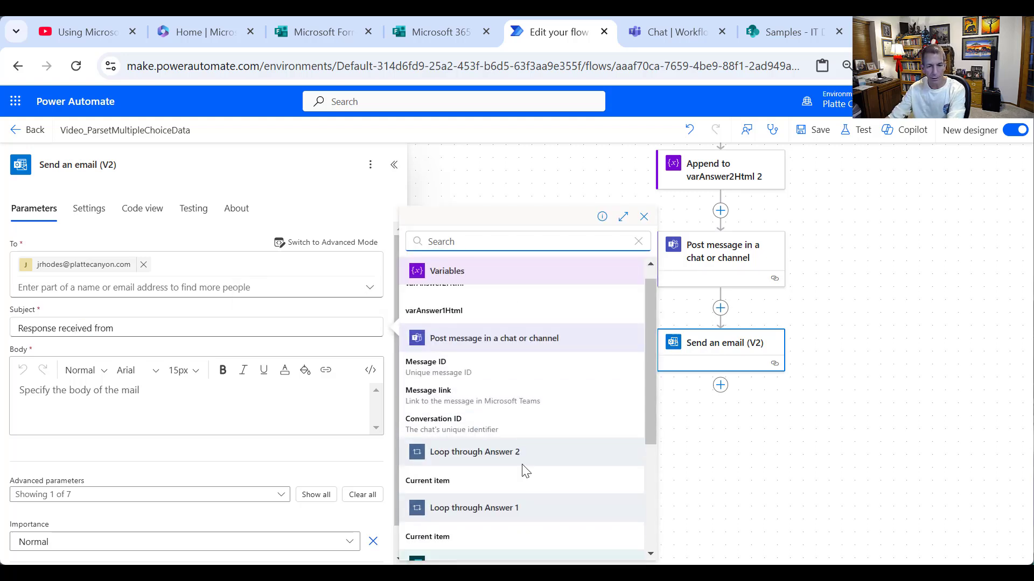
pyautogui.click(474, 460)
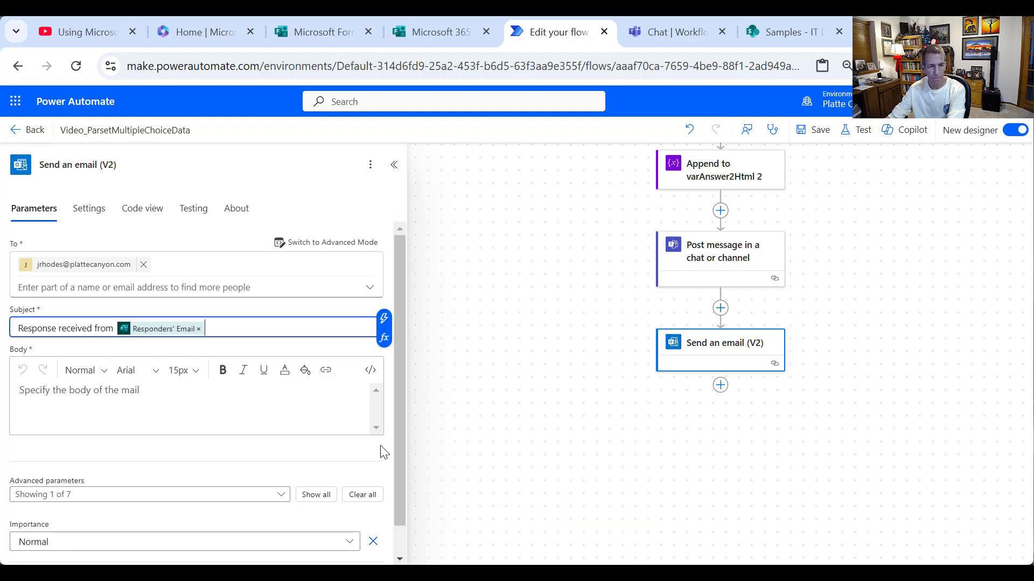
pyautogui.click(199, 388)
pyautogui.hotkey('ctrl', 'v')
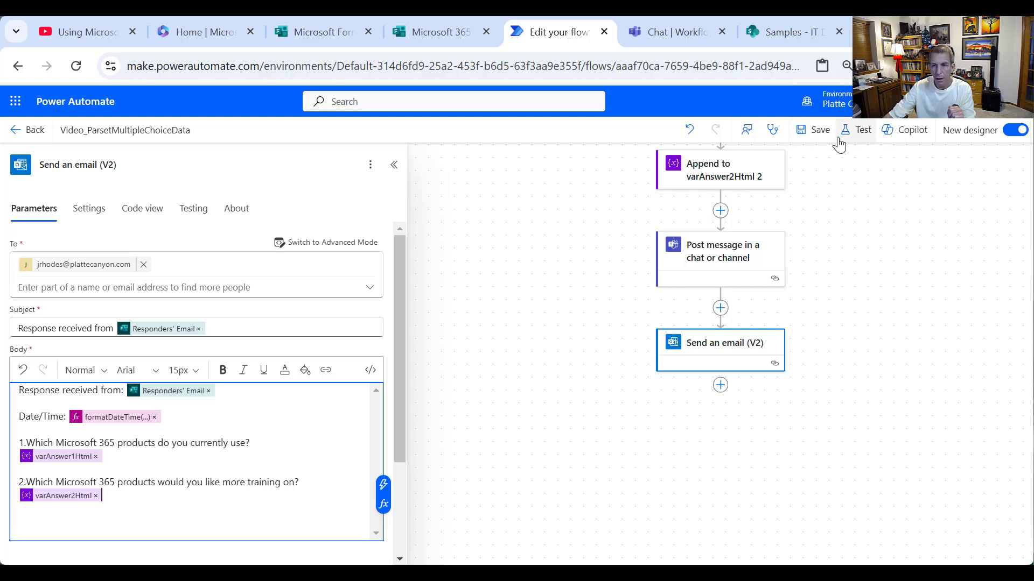
# - Save the flow
pyautogui.click(819, 130)
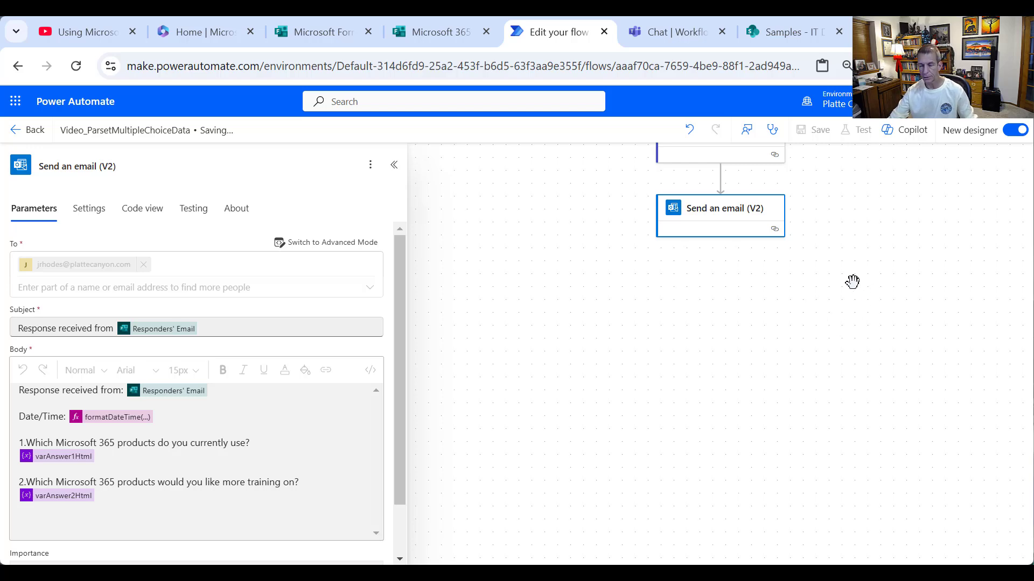
pyautogui.scroll(8, 863, 277)
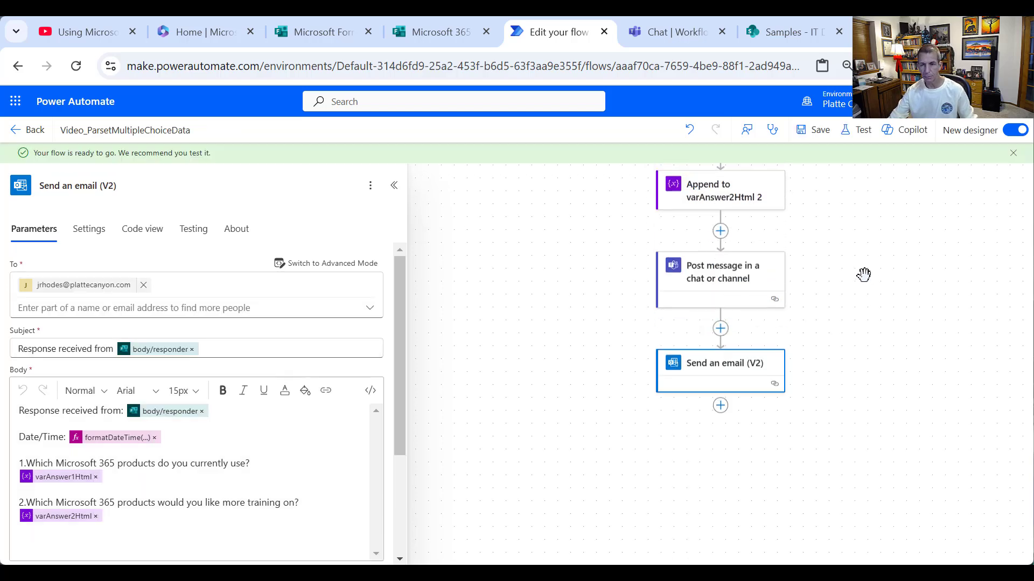
pyautogui.scroll(1, 870, 256)
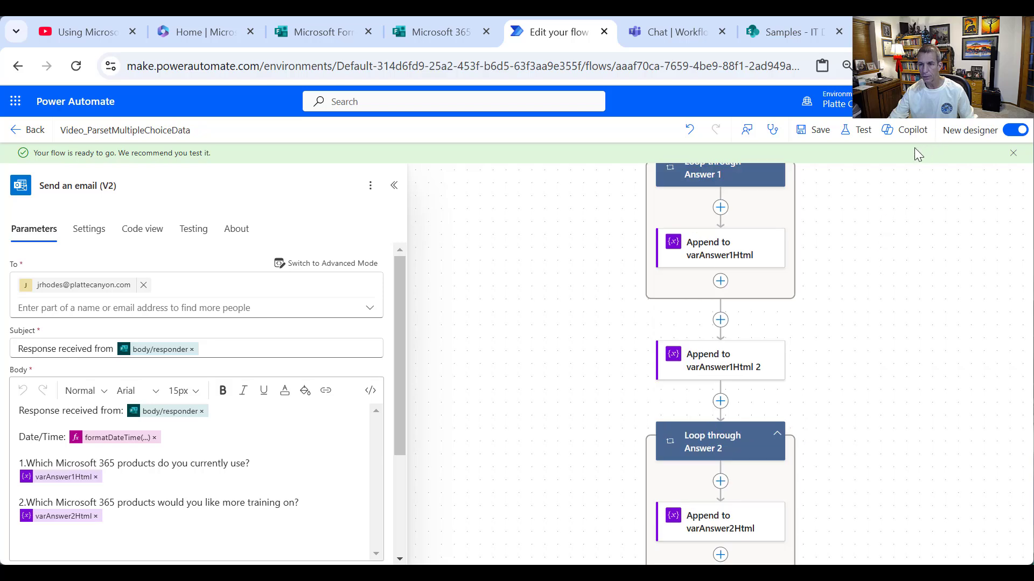
# - Test the flow with the recently used succeeded trigger run and view the resulting Teams message
pyautogui.click(856, 139)
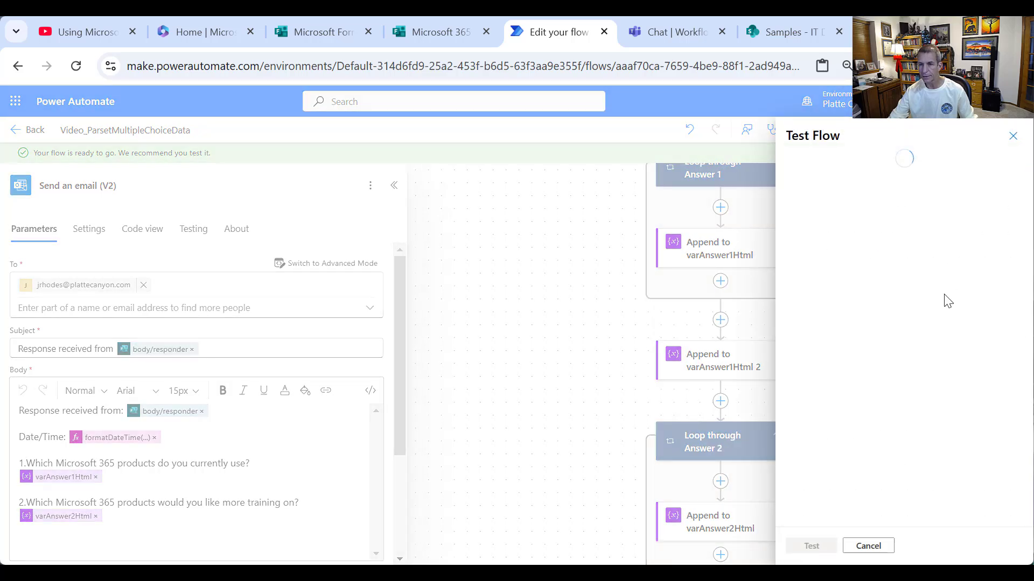
pyautogui.click(803, 203)
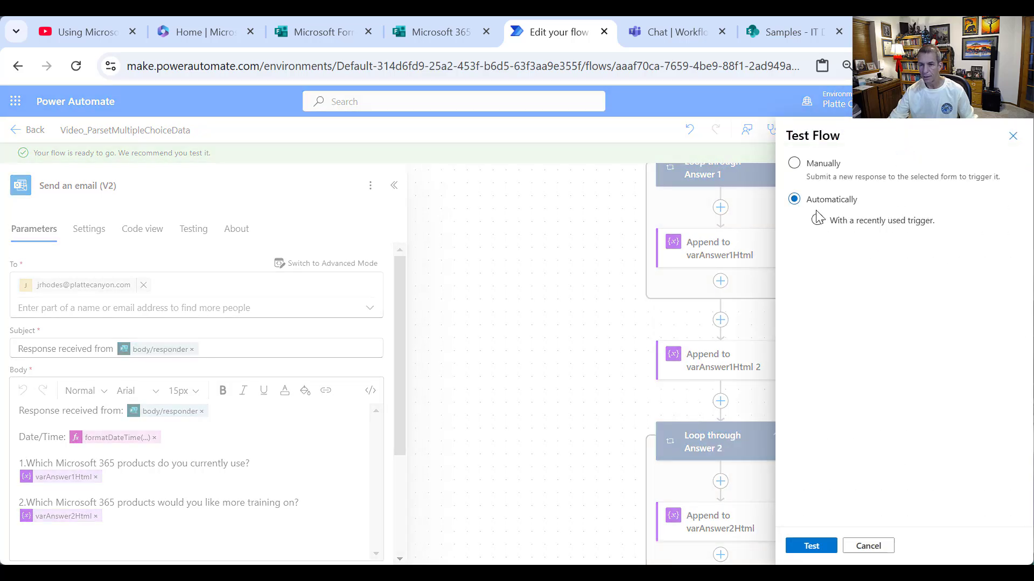
pyautogui.click(817, 220)
pyautogui.click(802, 246)
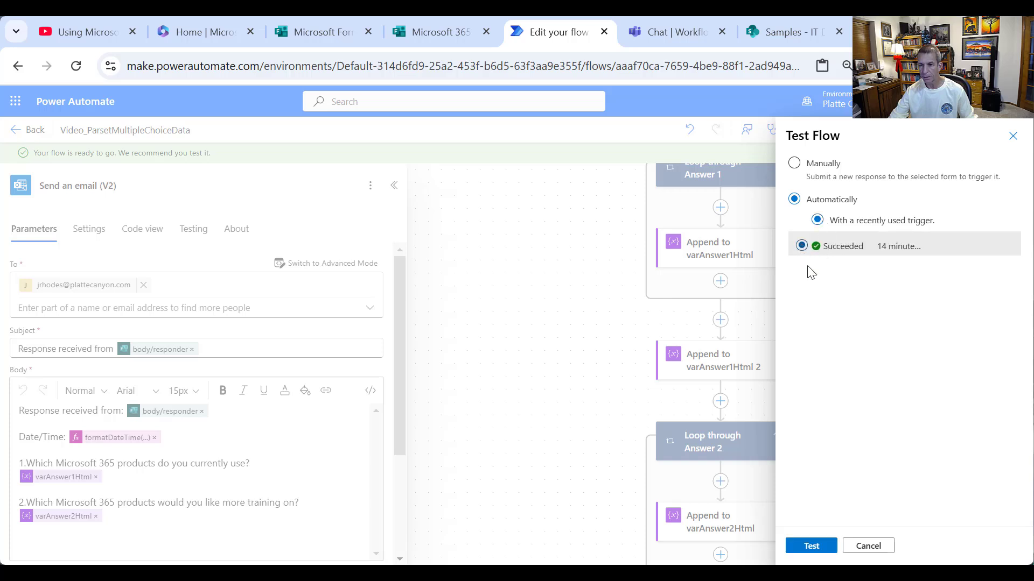
pyautogui.click(814, 545)
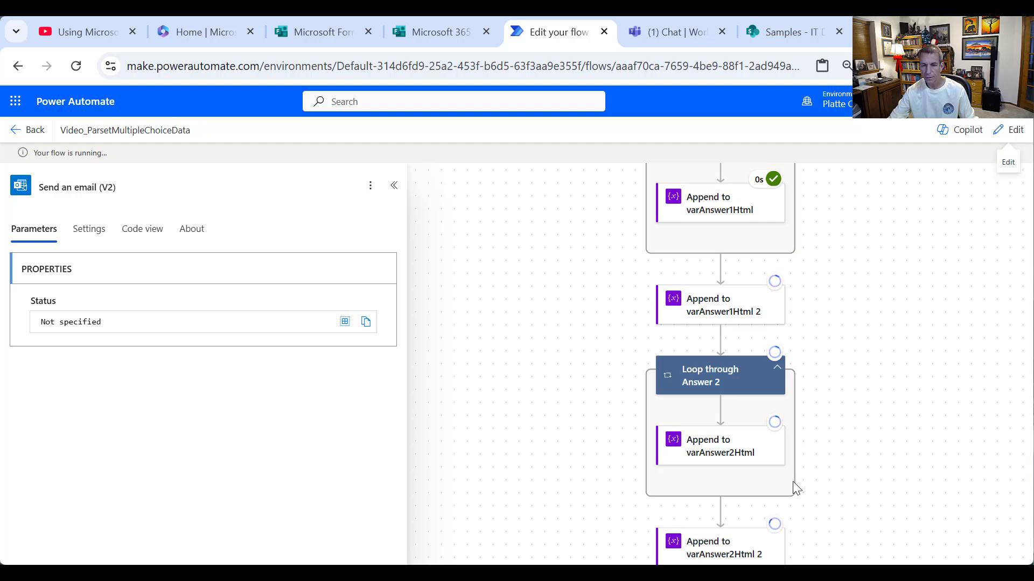
pyautogui.scroll(-5, 856, 476)
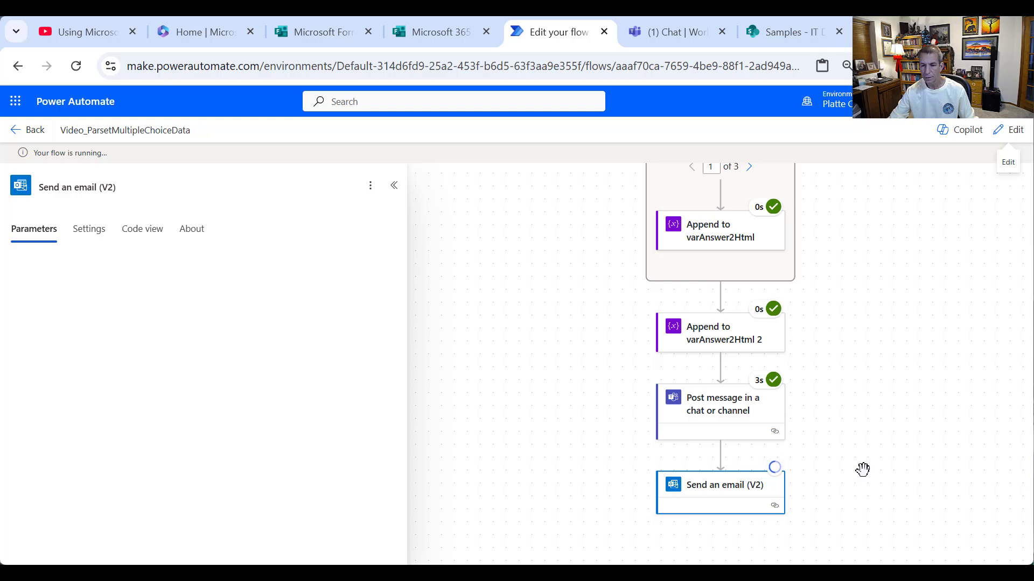
pyautogui.click(670, 37)
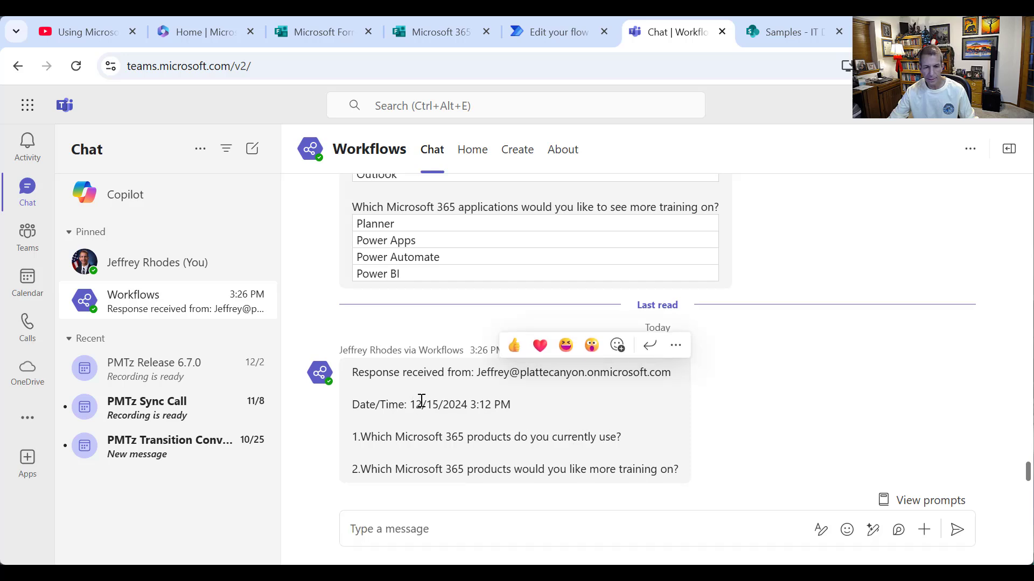
# - Check the Workflows message's Date/Time value, then go back to the flow run in Power Automate
pyautogui.moveTo(422, 403); pyautogui.dragTo(520, 405)
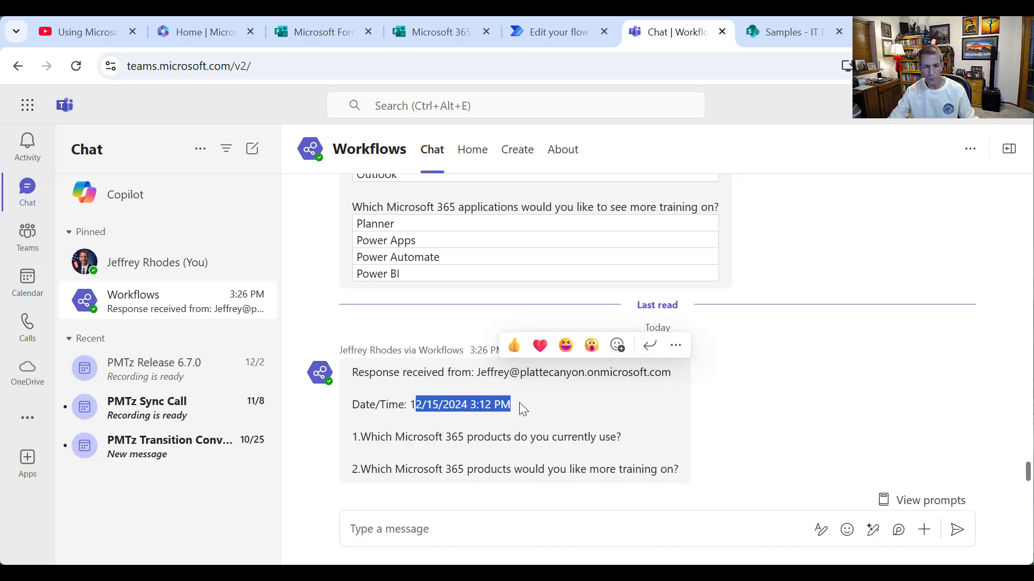
pyautogui.click(477, 411)
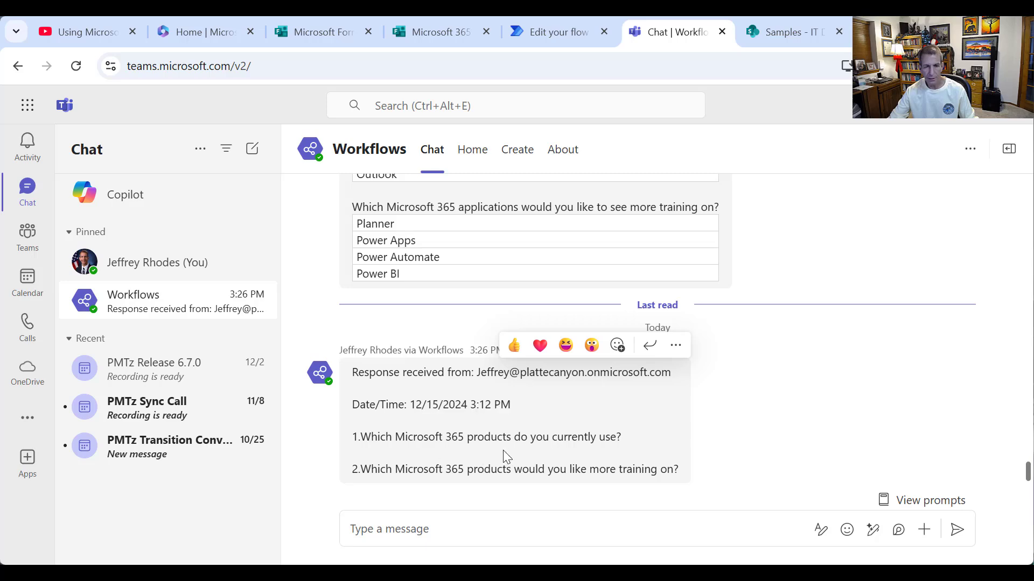
pyautogui.click(548, 36)
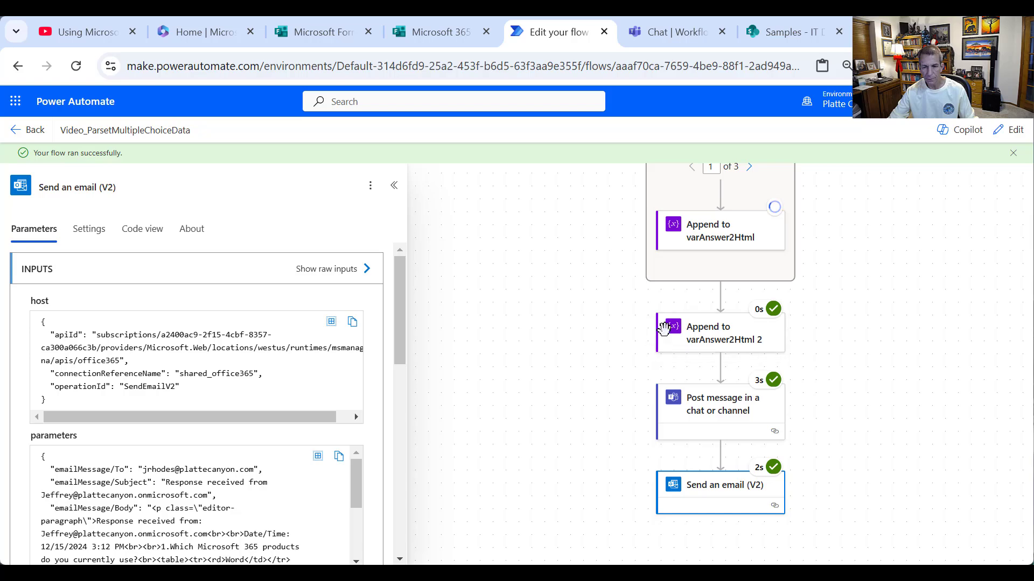
# - Review the run details of Append to varAnswer2Html 2 and the append inside the Answer 2 loop
pyautogui.click(718, 340)
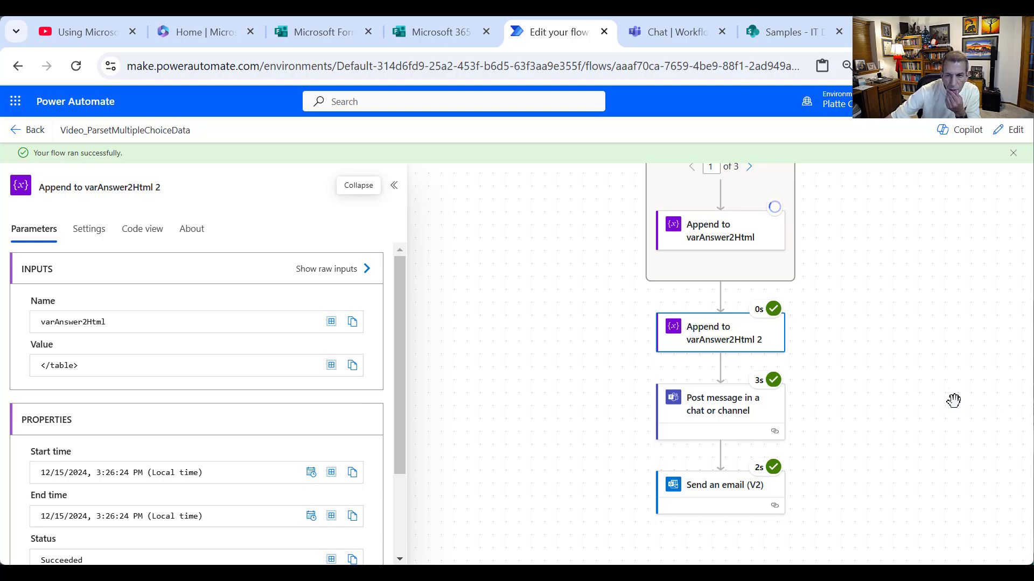
pyautogui.scroll(2, 953, 398)
pyautogui.click(724, 307)
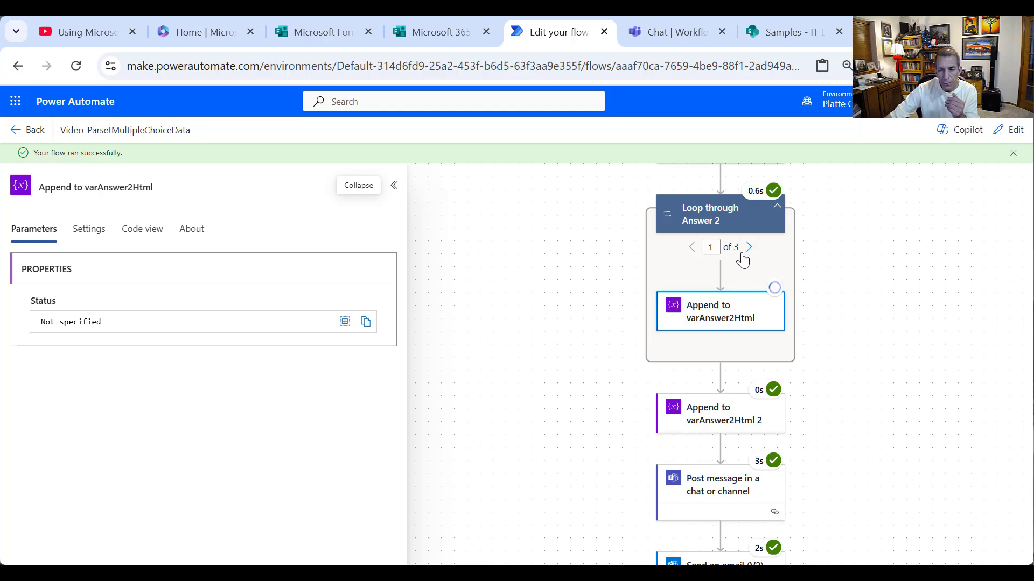
pyautogui.scroll(-2, 779, 401)
pyautogui.scroll(4, 791, 425)
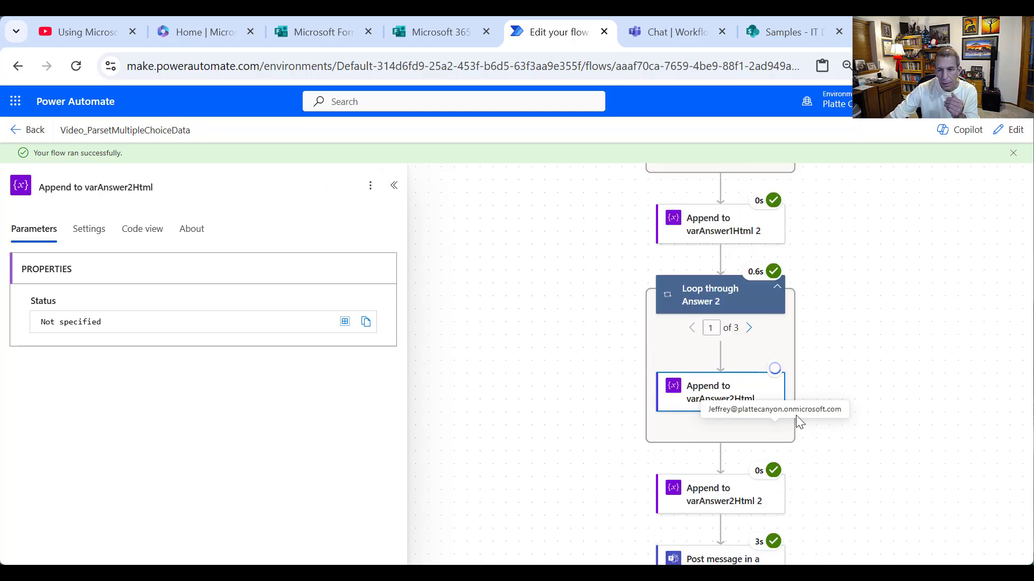
pyautogui.scroll(3, 787, 284)
pyautogui.scroll(1, 801, 293)
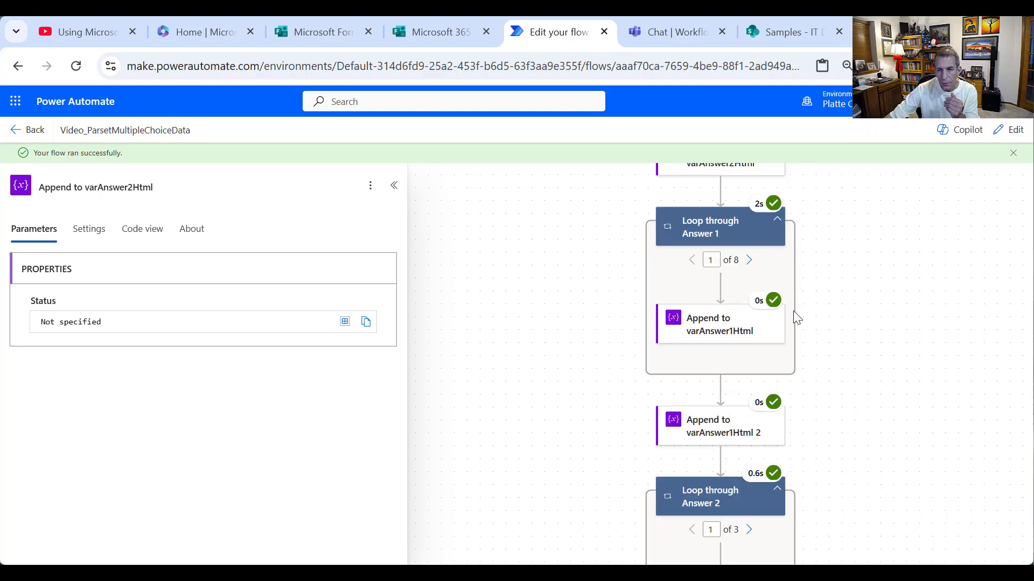
pyautogui.scroll(1, 774, 266)
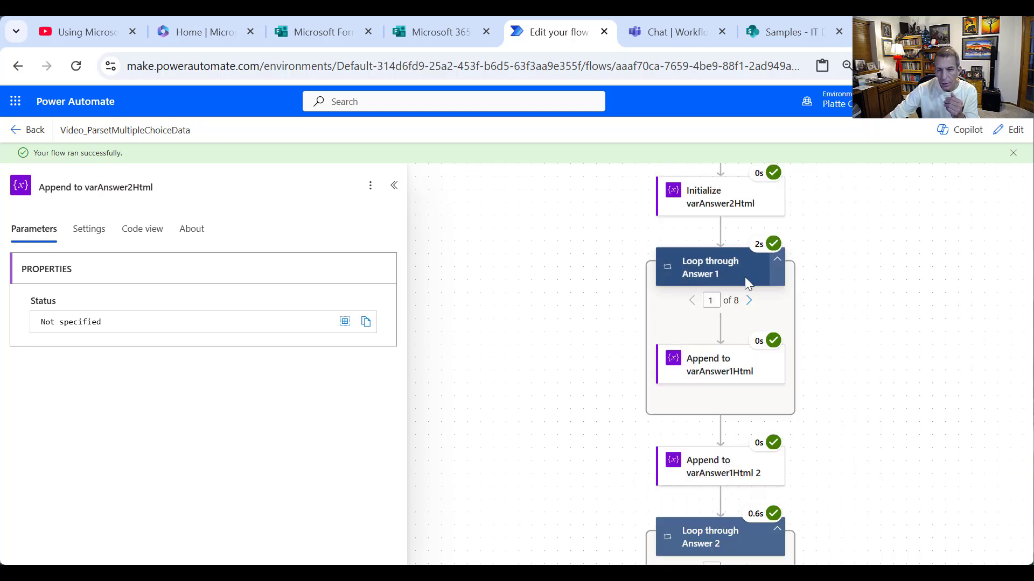
# - Review Append to varAnswer1Html, then Append to varAnswer1Html 2 adding </table>
pyautogui.click(732, 373)
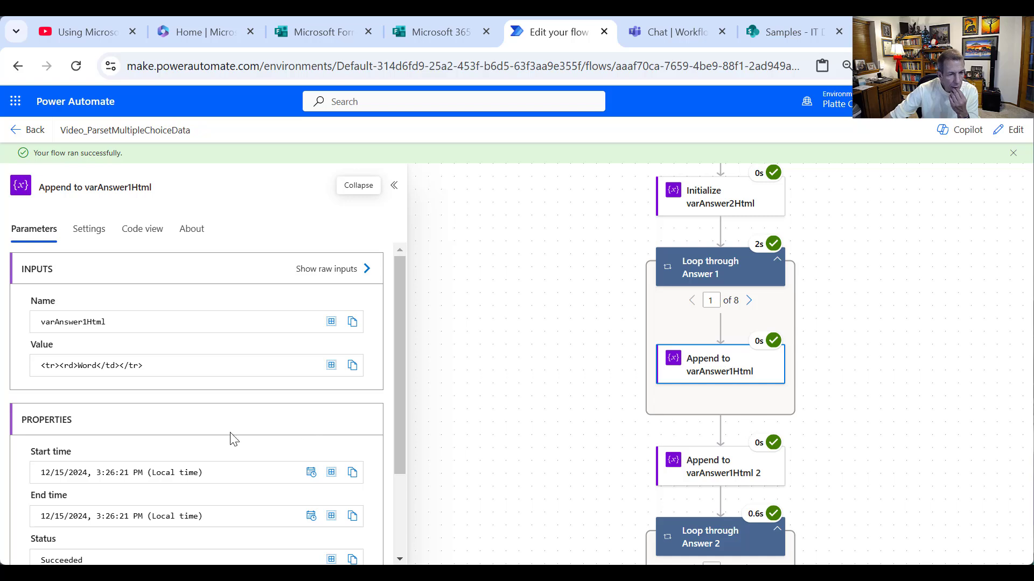
pyautogui.click(746, 311)
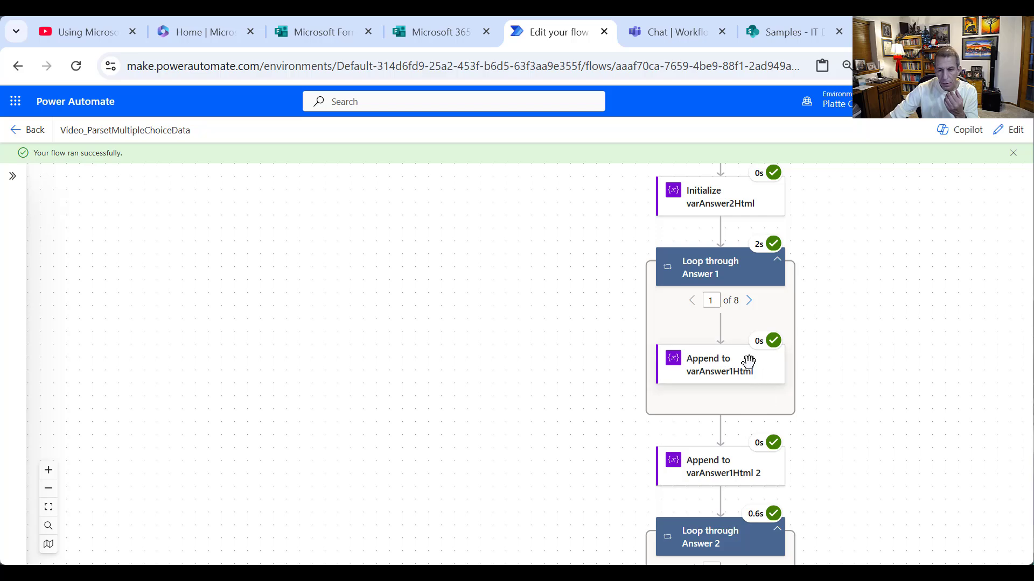
pyautogui.click(719, 467)
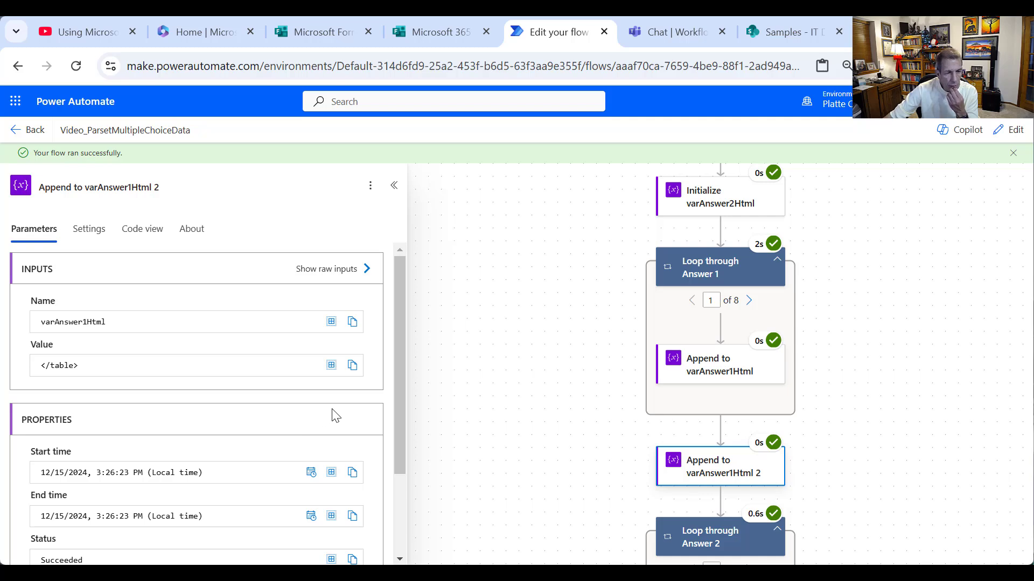
pyautogui.scroll(-2, 348, 409)
pyautogui.scroll(2, 351, 401)
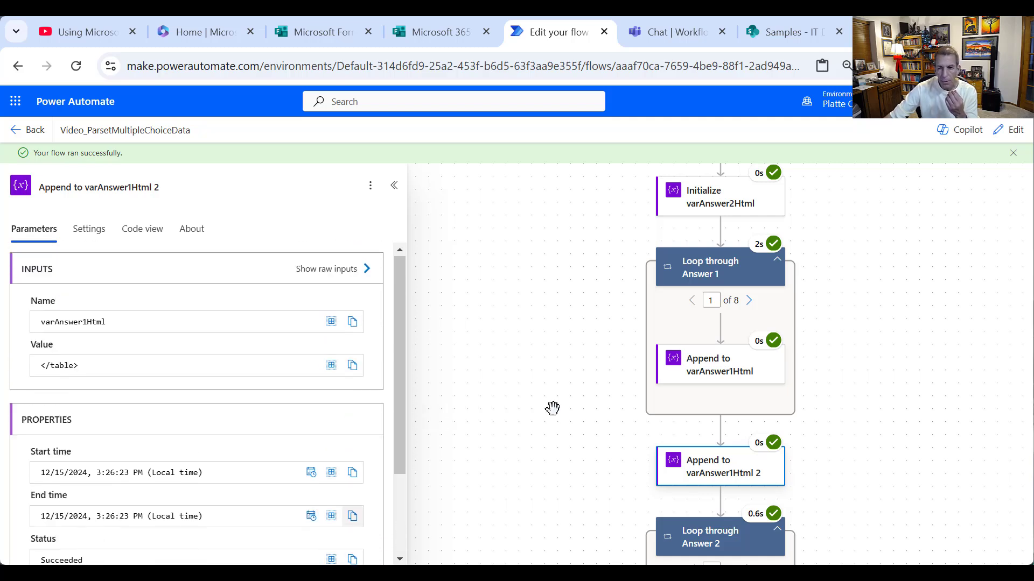
pyautogui.scroll(2, 701, 322)
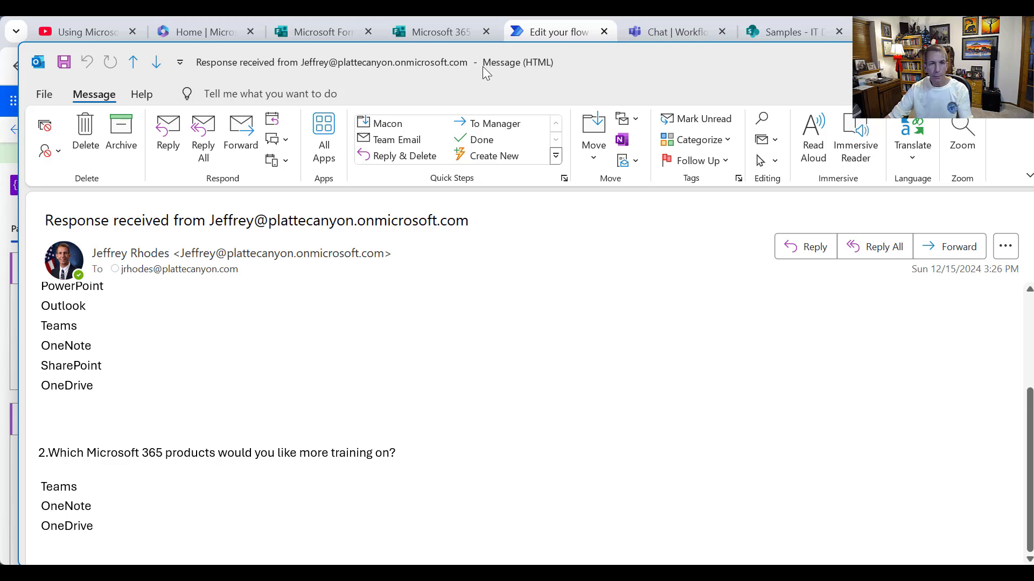
# - Enlarge the Outlook email window, scroll through both answer lists, then return to the browser
pyautogui.moveTo(555, 62)
pyautogui.mouseDown()
pyautogui.moveTo(552, 34)
pyautogui.moveTo(550, 43)
pyautogui.mouseUp()
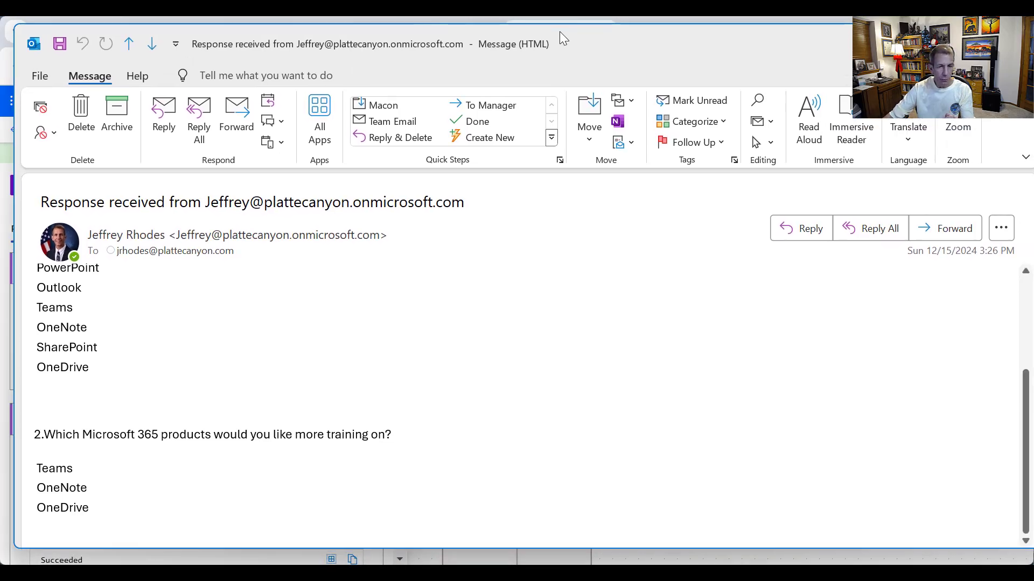
pyautogui.moveTo(1024, 455); pyautogui.dragTo(1029, 340)
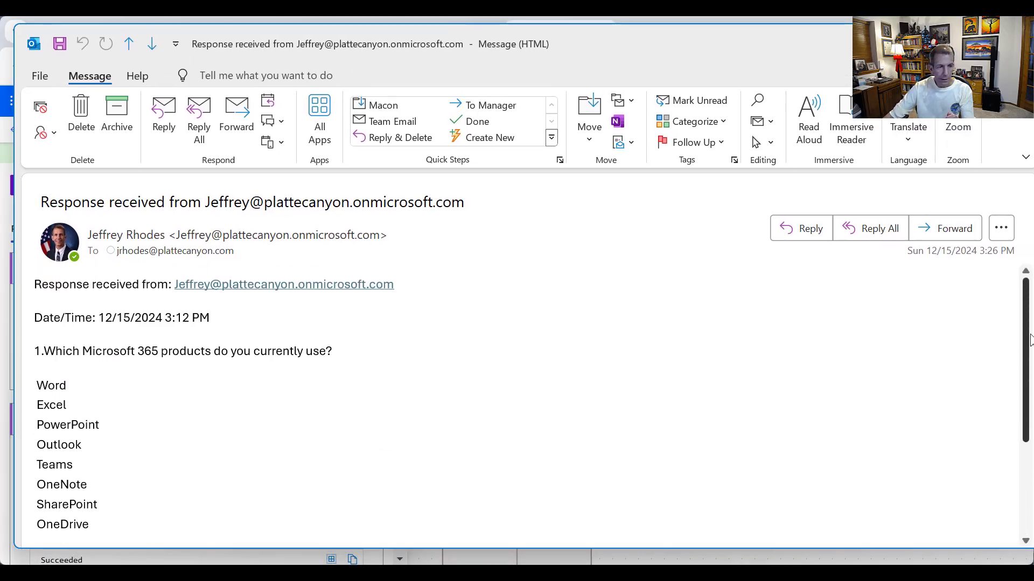
pyautogui.scroll(-1, 1030, 340)
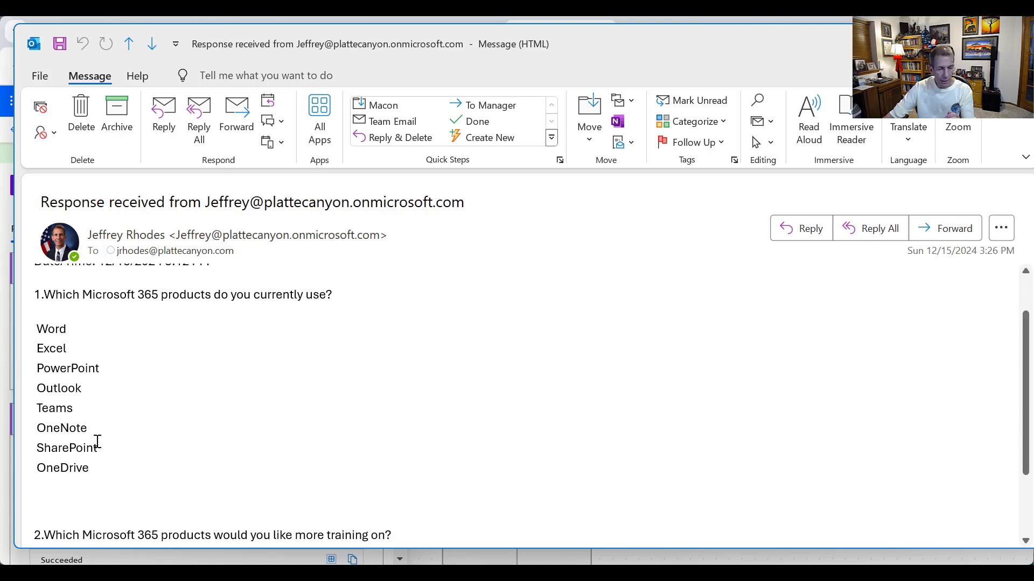
pyautogui.scroll(-2, 216, 425)
pyautogui.scroll(1, 434, 254)
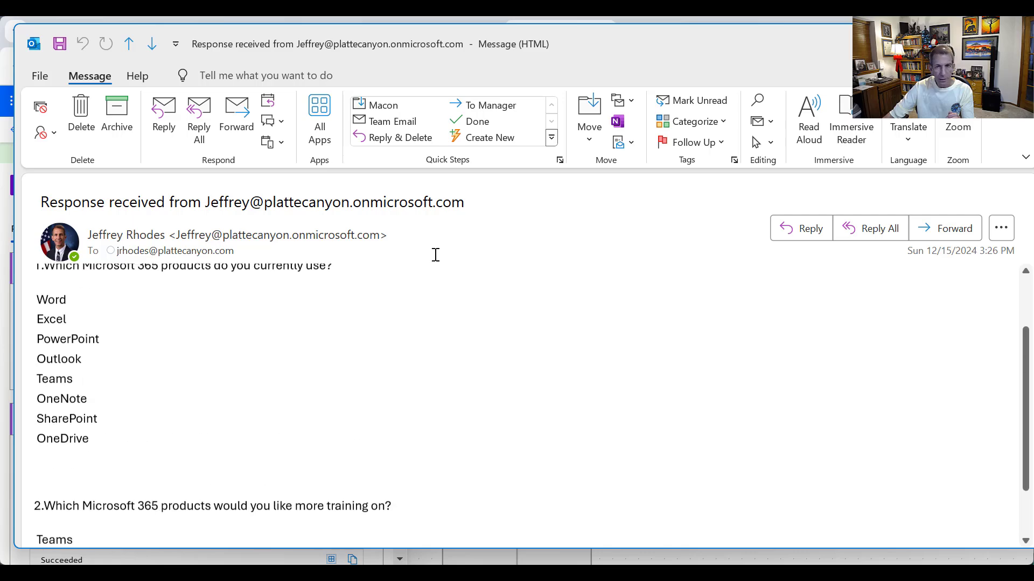
pyautogui.hotkey('alt', 'Tab')
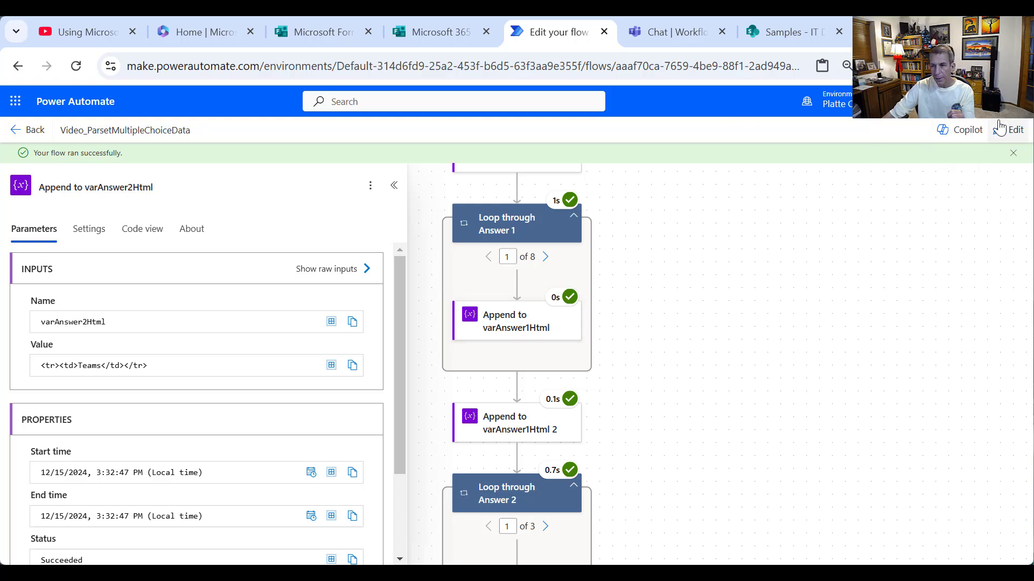
# - Go back to the flow details page and open the Dec 15, 03:31 PM run from the run history
pyautogui.click(18, 134)
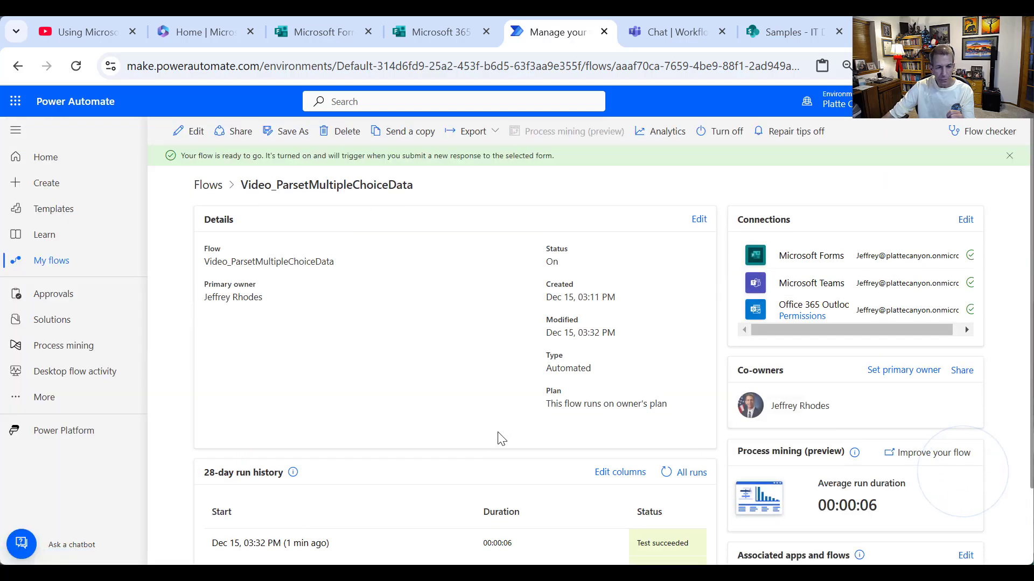
pyautogui.scroll(-3, 505, 437)
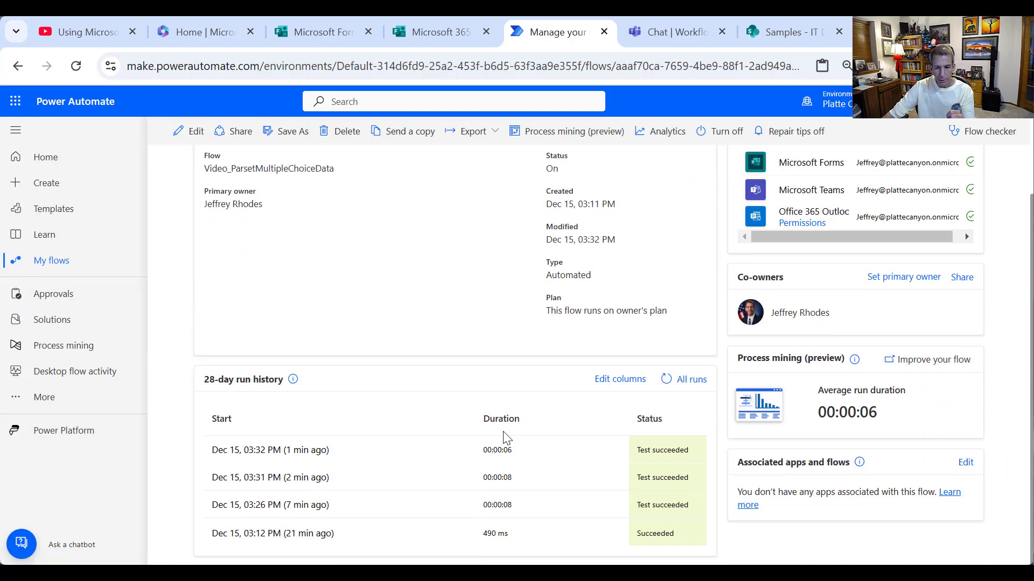
pyautogui.click(272, 479)
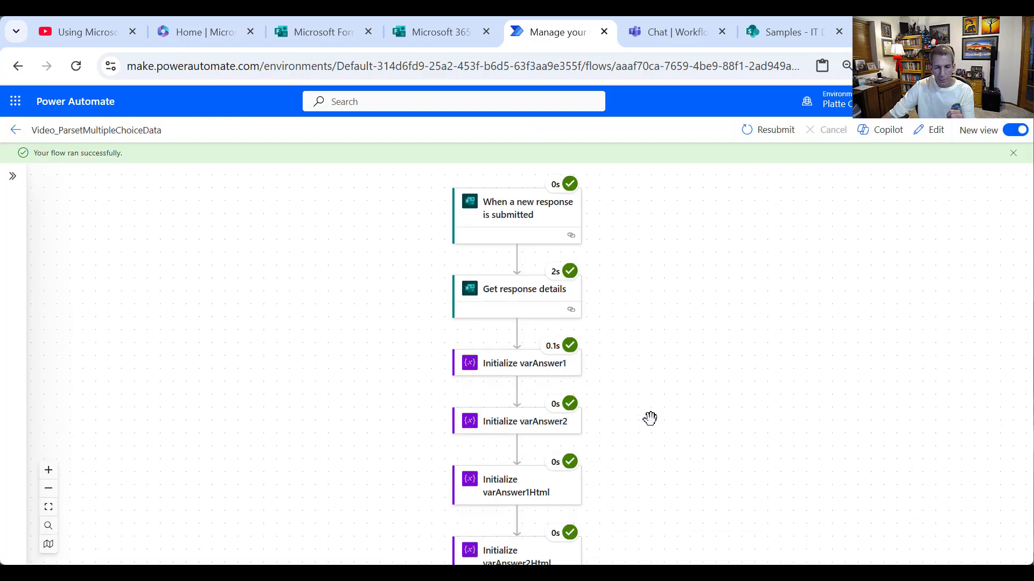
# - Expand Loop through Answer 1 and inspect Append to varAnswer1Html's value, spotting the mistyped <rd> tag
pyautogui.scroll(-3, 544, 500)
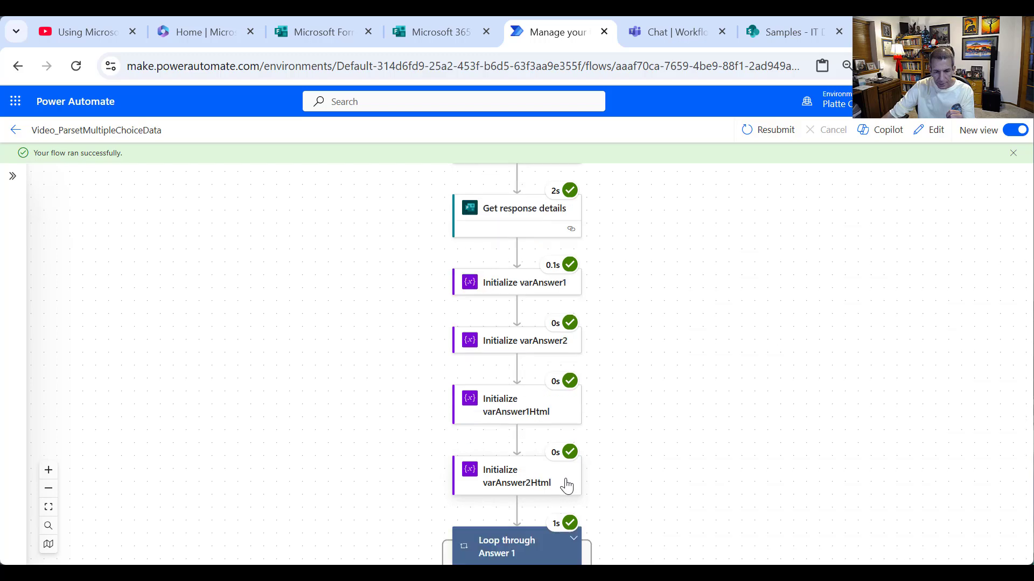
pyautogui.click(571, 462)
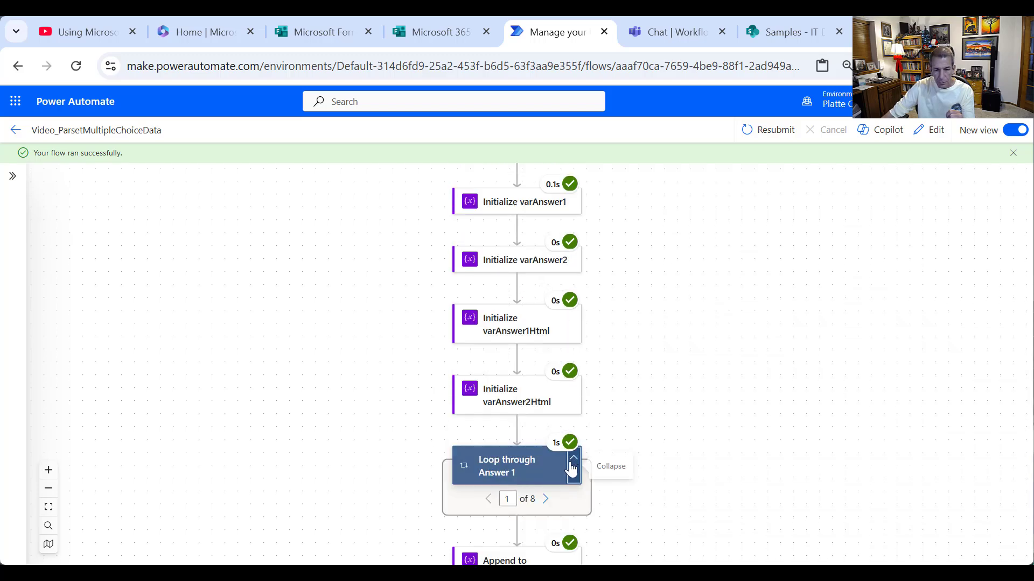
pyautogui.scroll(-2, 546, 507)
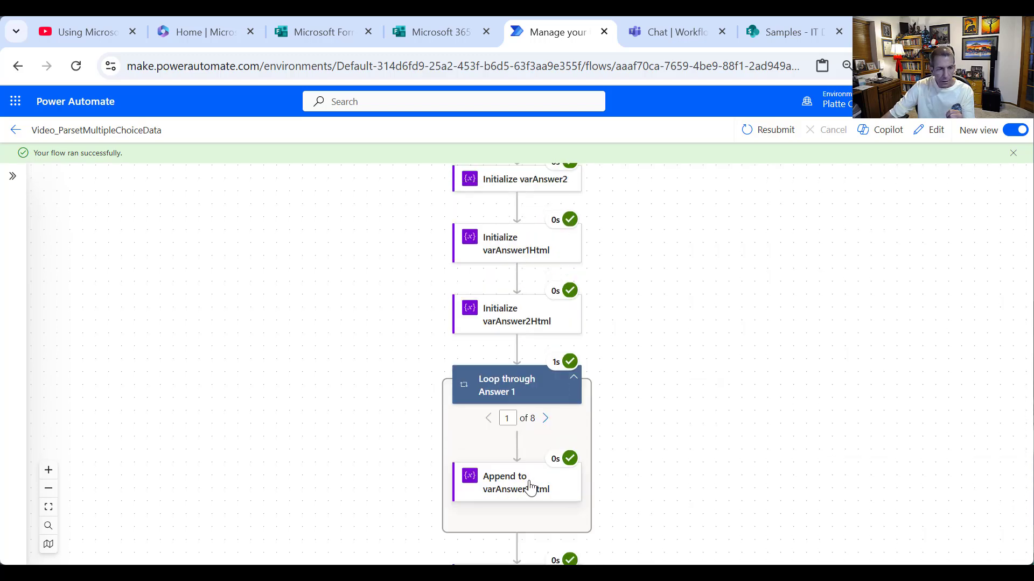
pyautogui.click(530, 487)
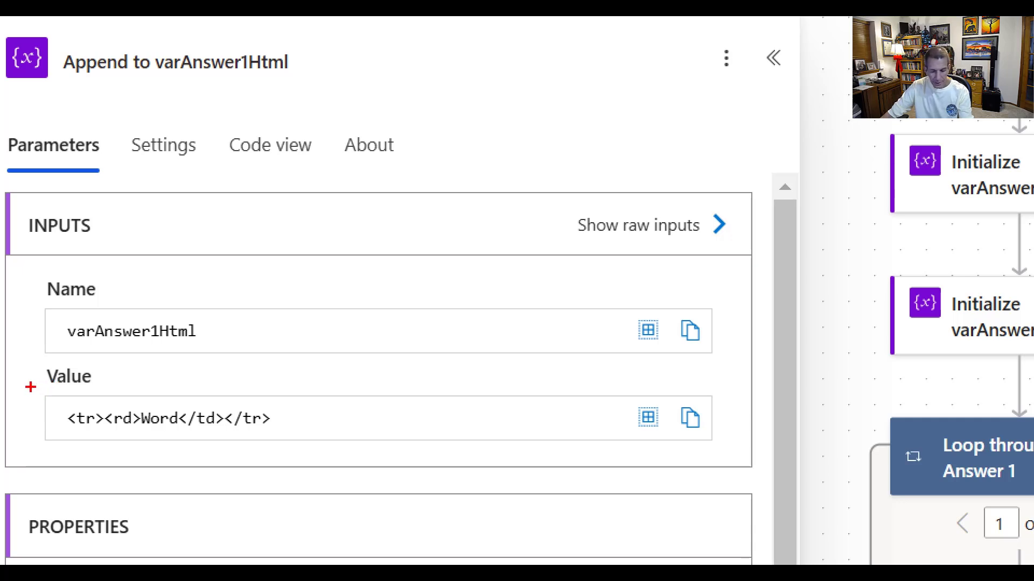
pyautogui.moveTo(33, 388)
pyautogui.mouseDown()
pyautogui.moveTo(230, 453)
pyautogui.moveTo(369, 445)
pyautogui.moveTo(360, 442)
pyautogui.mouseUp()
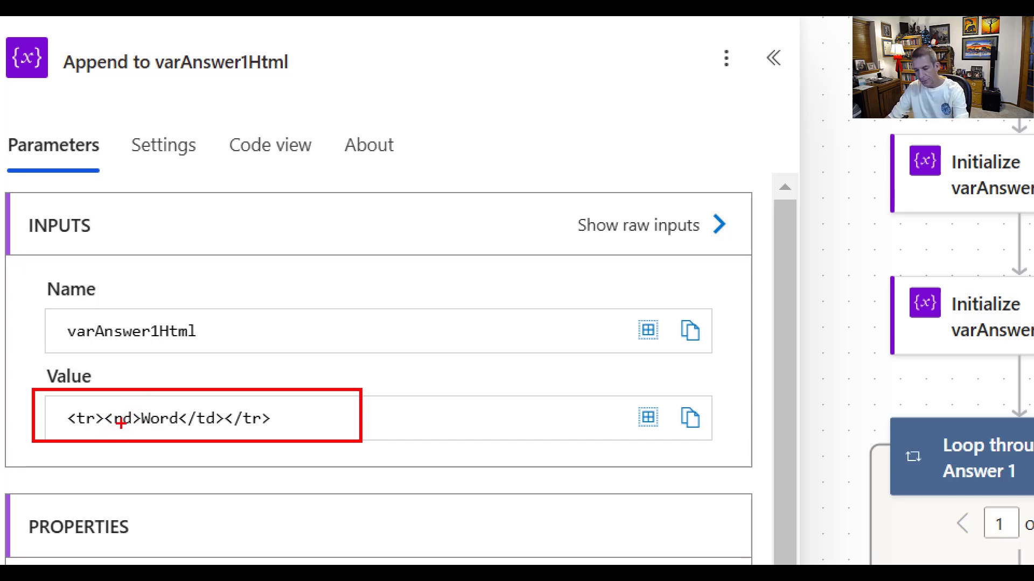
pyautogui.press('Escape')
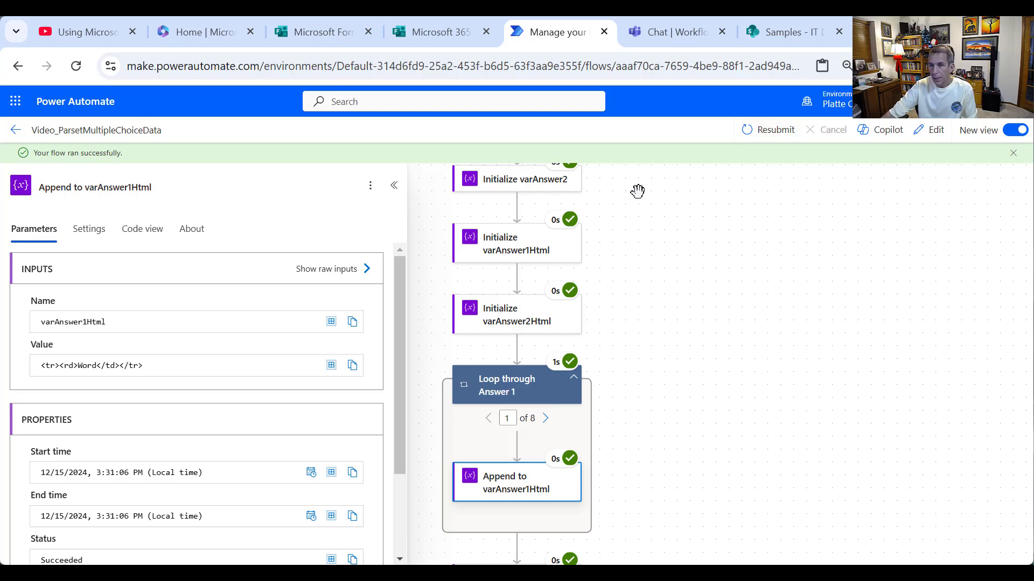
pyautogui.click(661, 35)
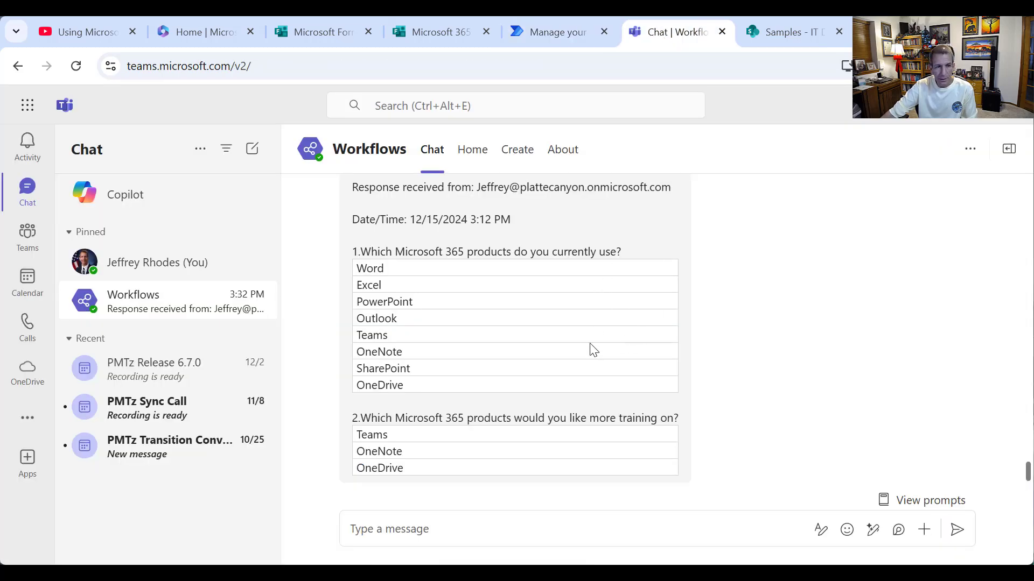
# - Scroll up to the 3:31 PM Workflows message lacking tables, then back down to the latest answer tables
pyautogui.scroll(3, 632, 331)
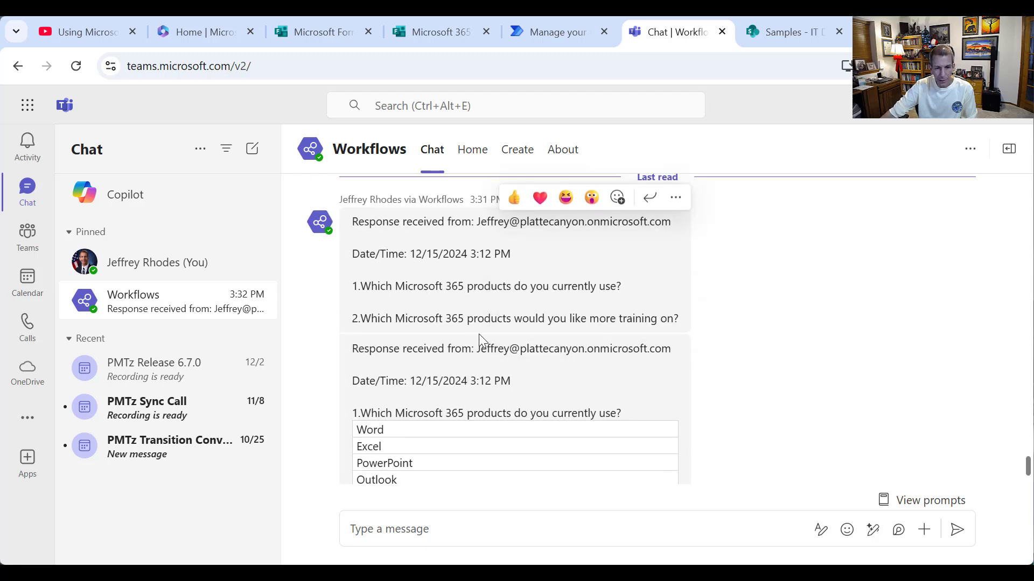
pyautogui.scroll(-3, 510, 393)
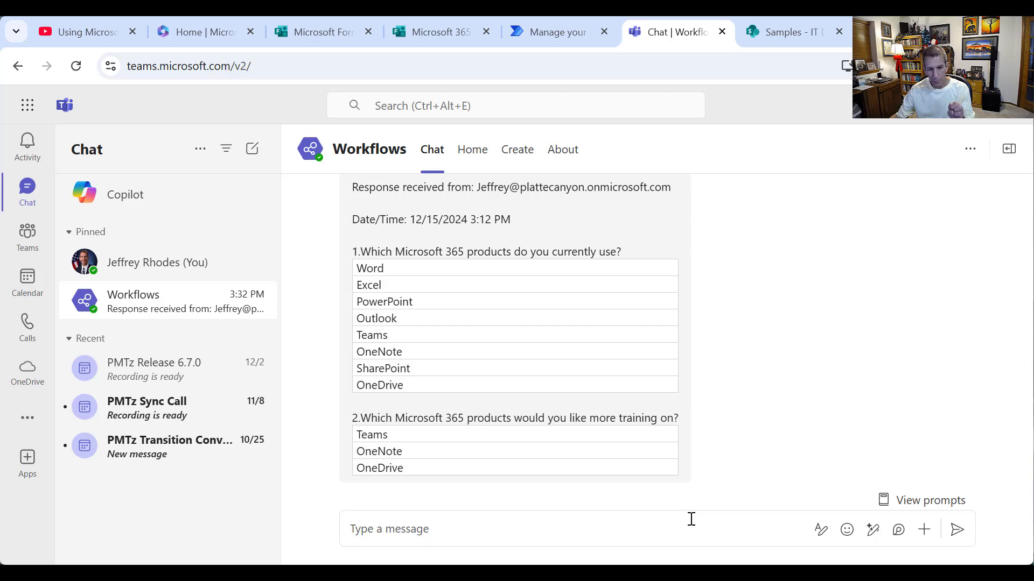
# - Review the IT Demographics list's JSON-array Current LMS values, then return to the Power BI pie chart
pyautogui.click(778, 26)
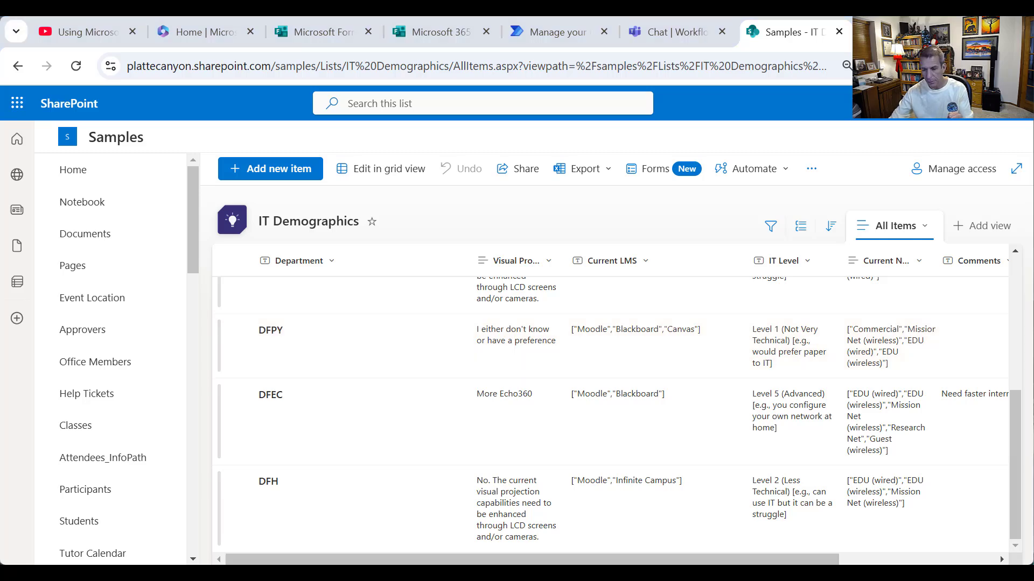
pyautogui.hotkey('alt', 'Tab')
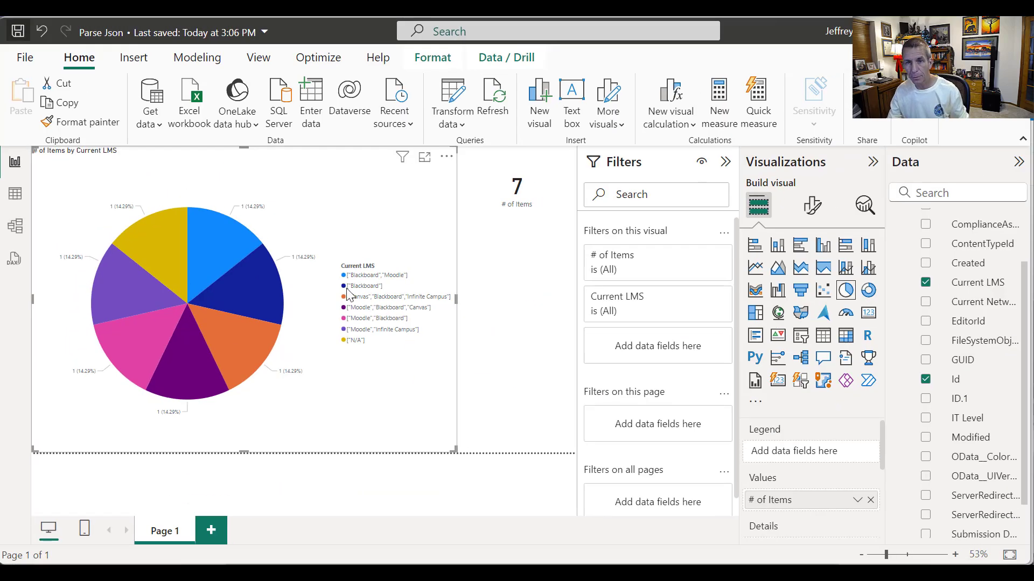
# - Open the Power Query Editor on the IT Demographics query using Transform data
pyautogui.click(462, 125)
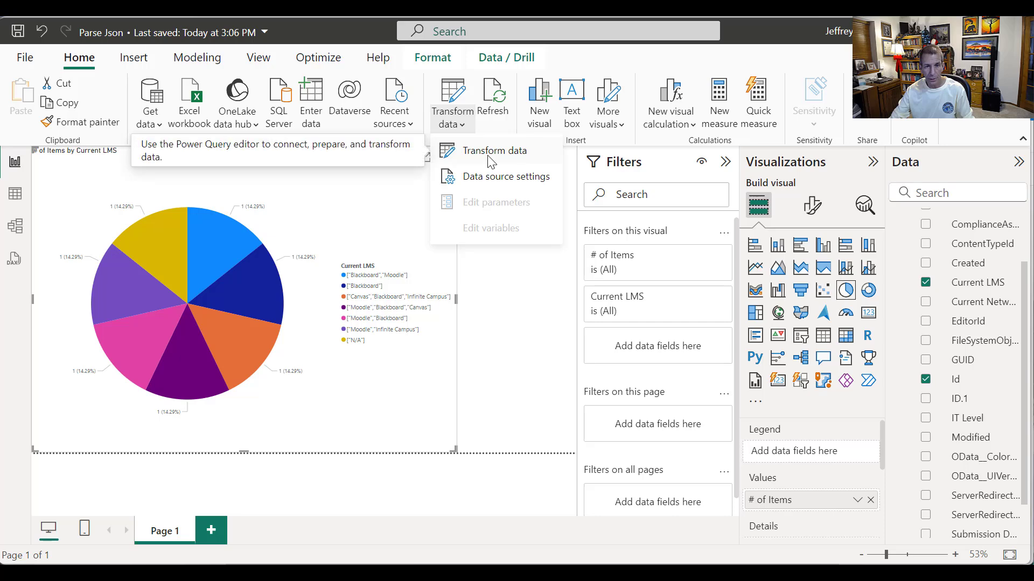
pyautogui.click(491, 161)
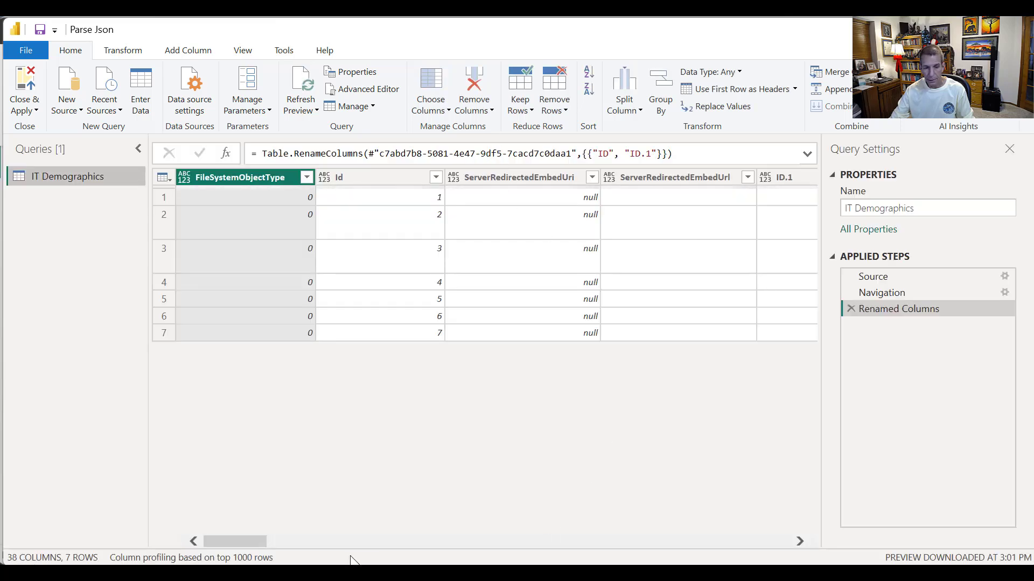
# - Parse the Current LMS column as JSON and expand its lists into separate rows
pyautogui.click(280, 541)
pyautogui.moveTo(316, 541); pyautogui.dragTo(484, 538)
pyautogui.click(606, 178)
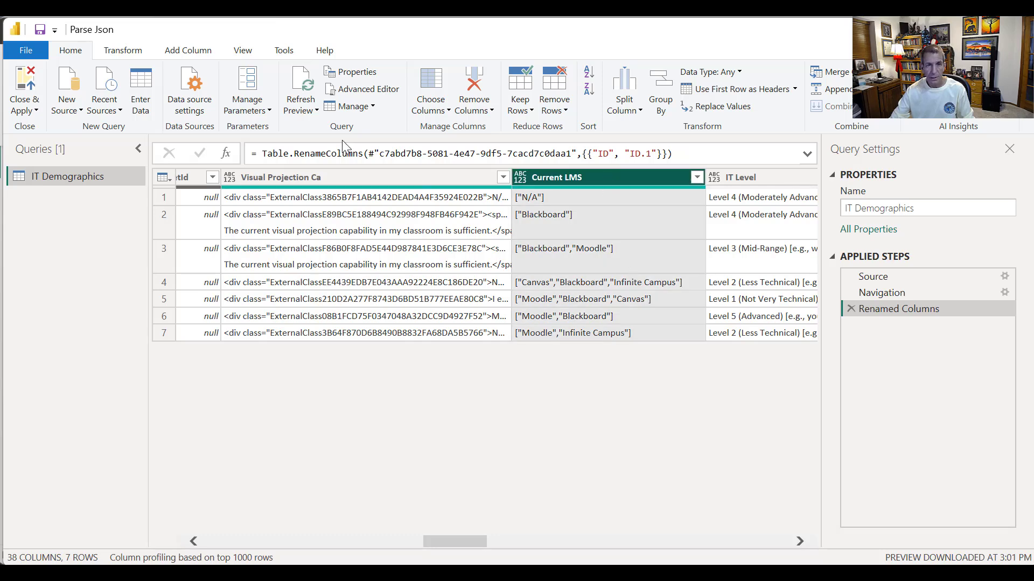
pyautogui.click(123, 50)
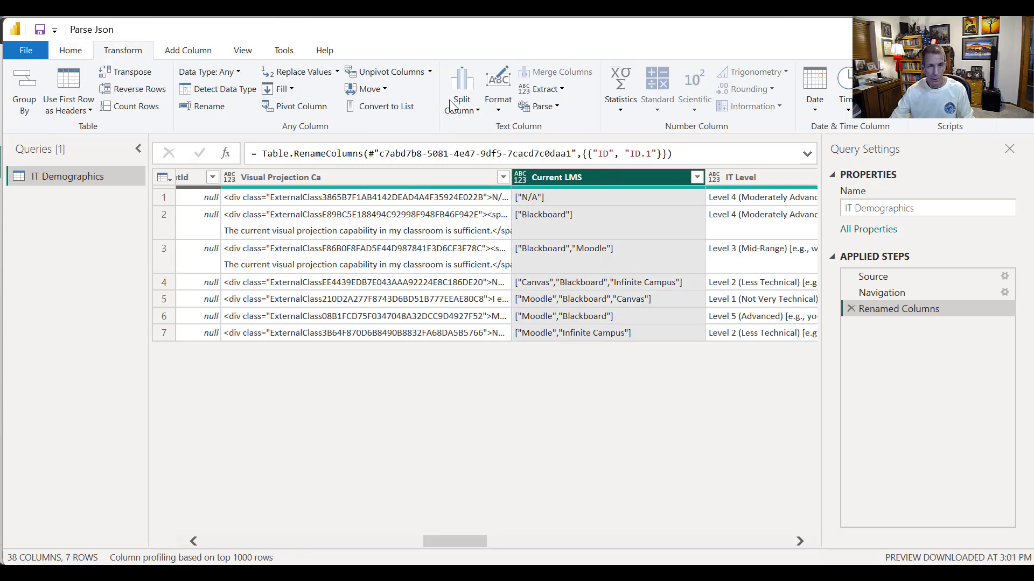
pyautogui.click(554, 110)
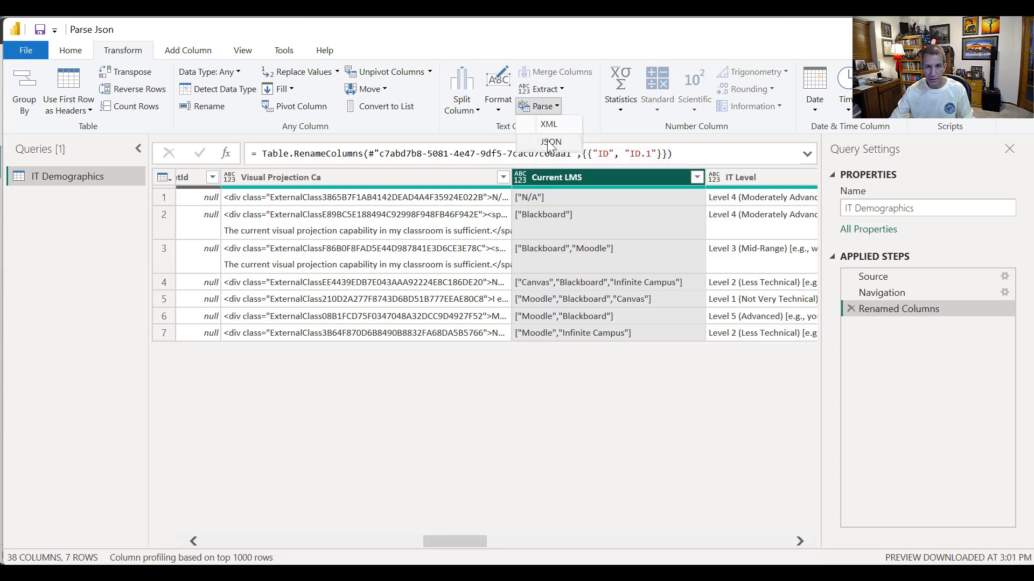
pyautogui.click(550, 142)
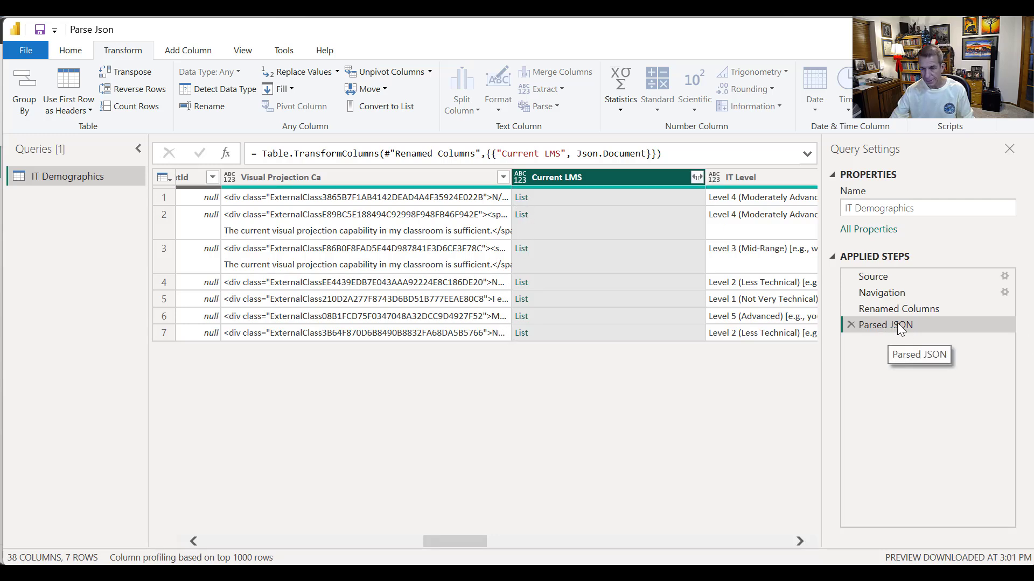
pyautogui.click(697, 178)
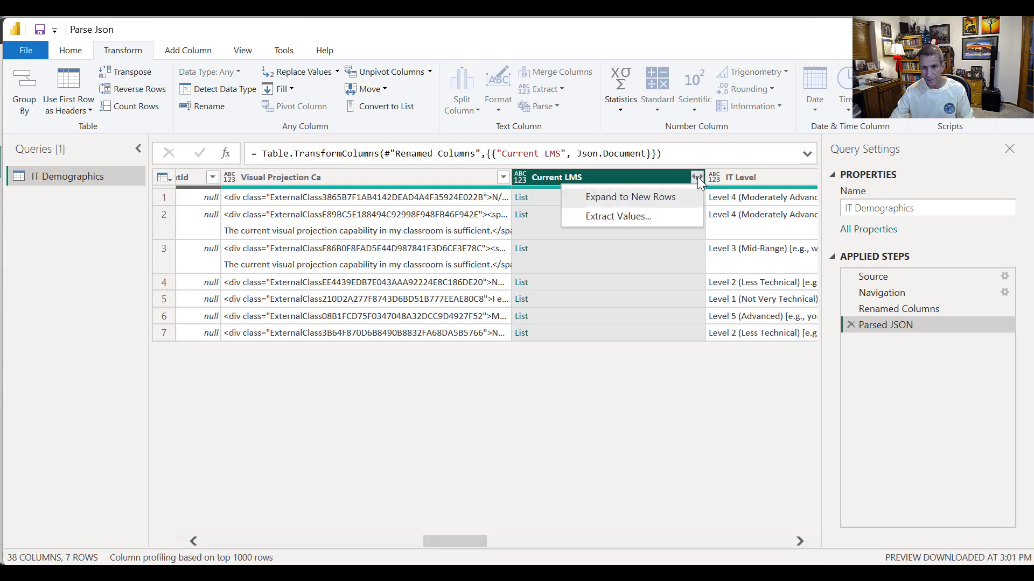
pyautogui.click(645, 197)
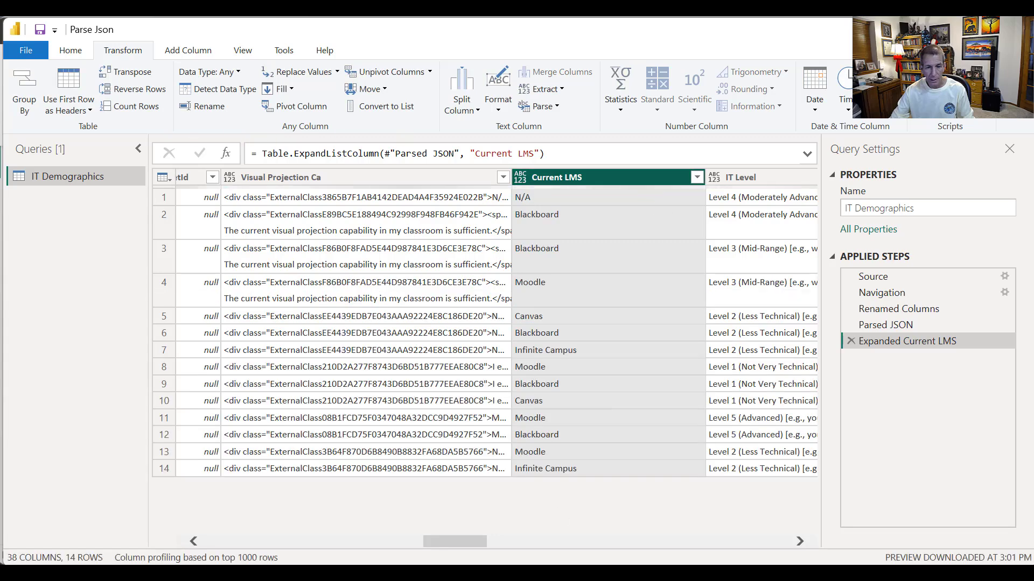
# - Close & Apply the query changes to return to the report
pyautogui.moveTo(448, 537); pyautogui.dragTo(209, 532)
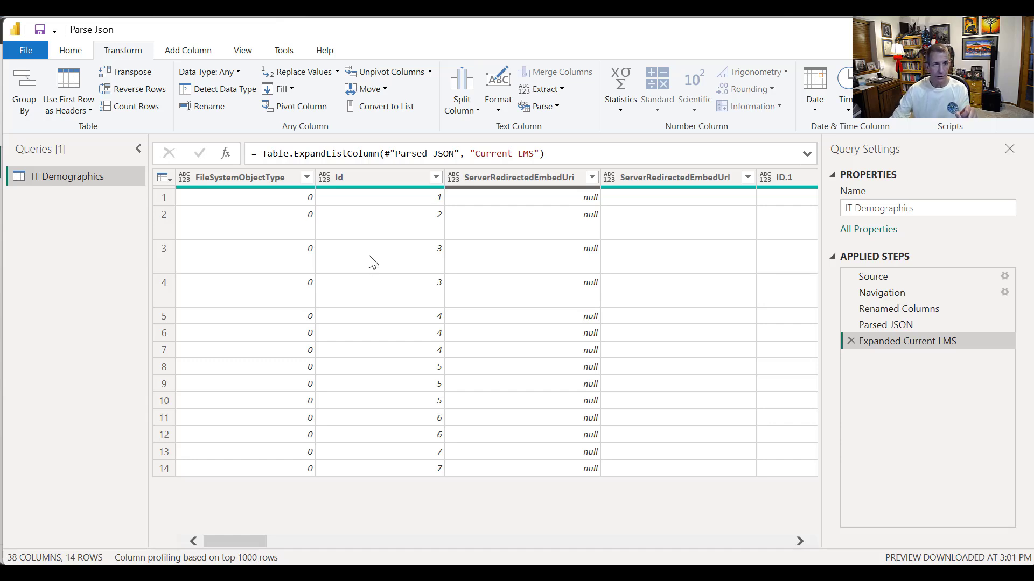
pyautogui.click(189, 51)
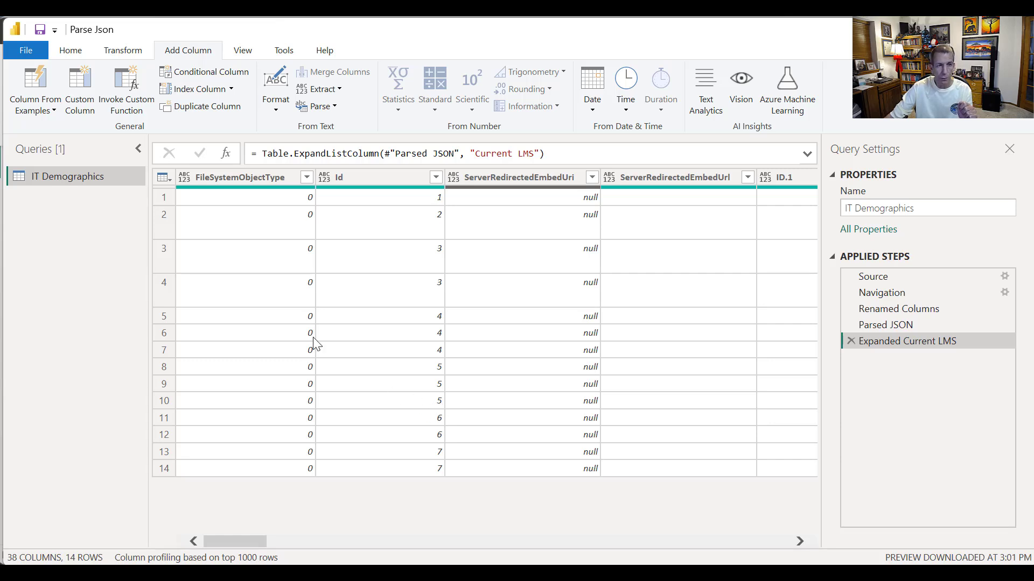
pyautogui.click(68, 51)
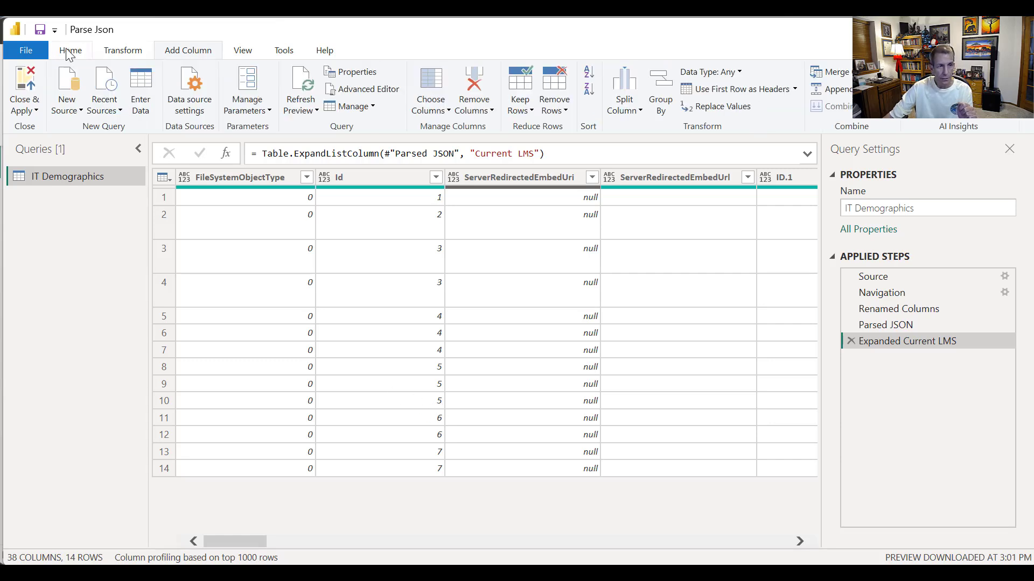
pyautogui.click(27, 106)
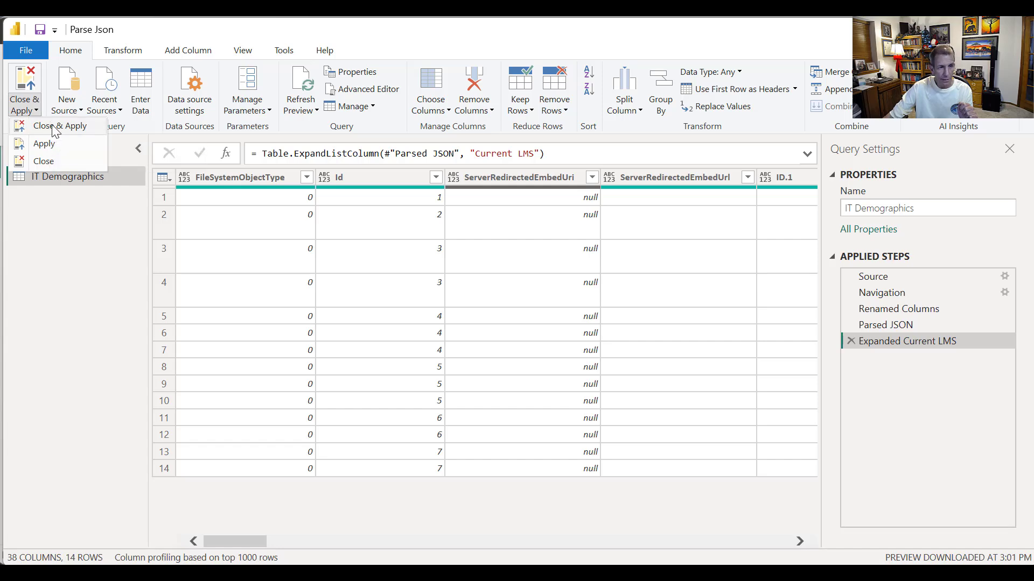
pyautogui.click(56, 127)
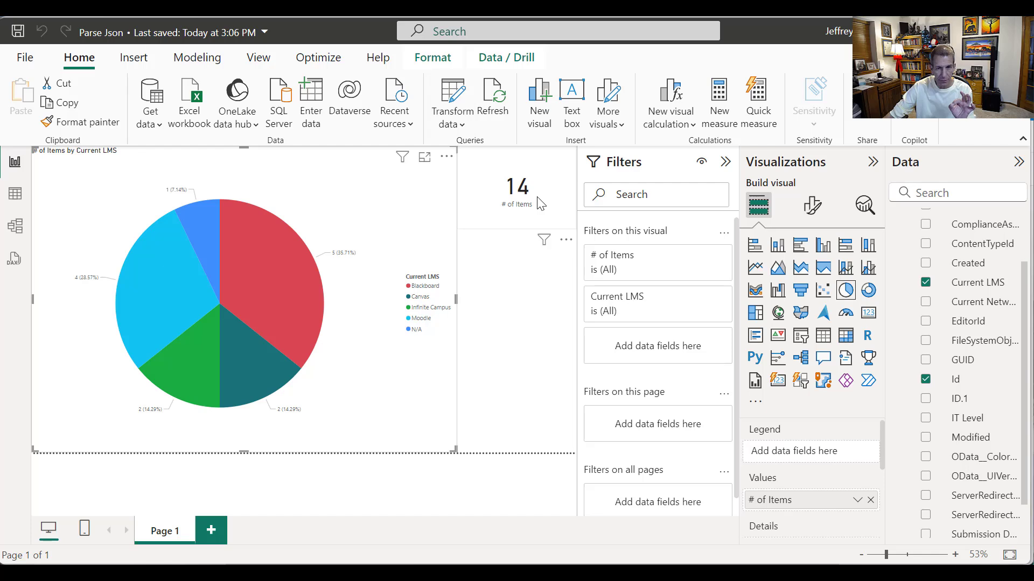
# - Switch the # of Items card to Count (Distinct) of Id so it shows 7
pyautogui.click(540, 203)
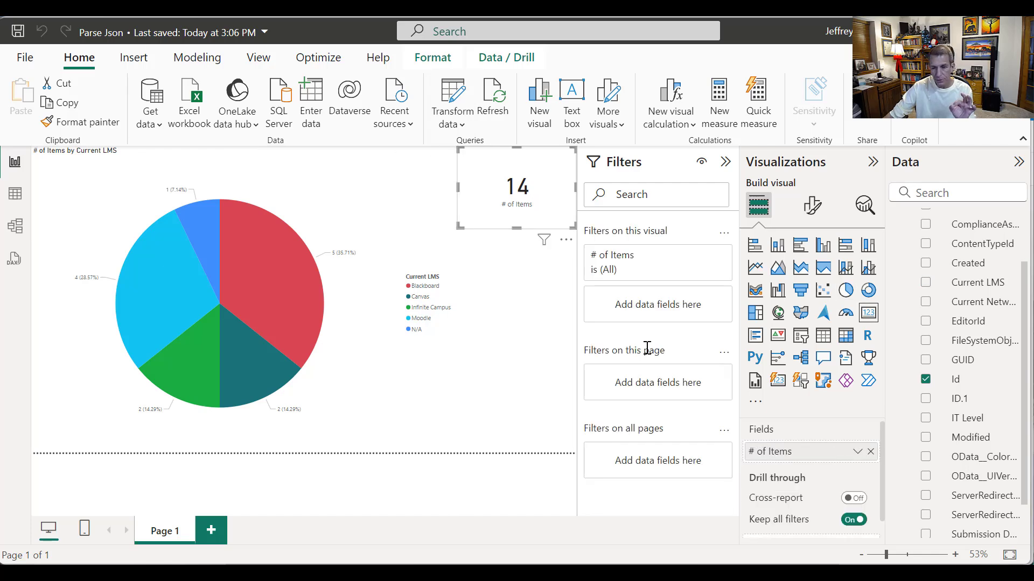
pyautogui.click(857, 453)
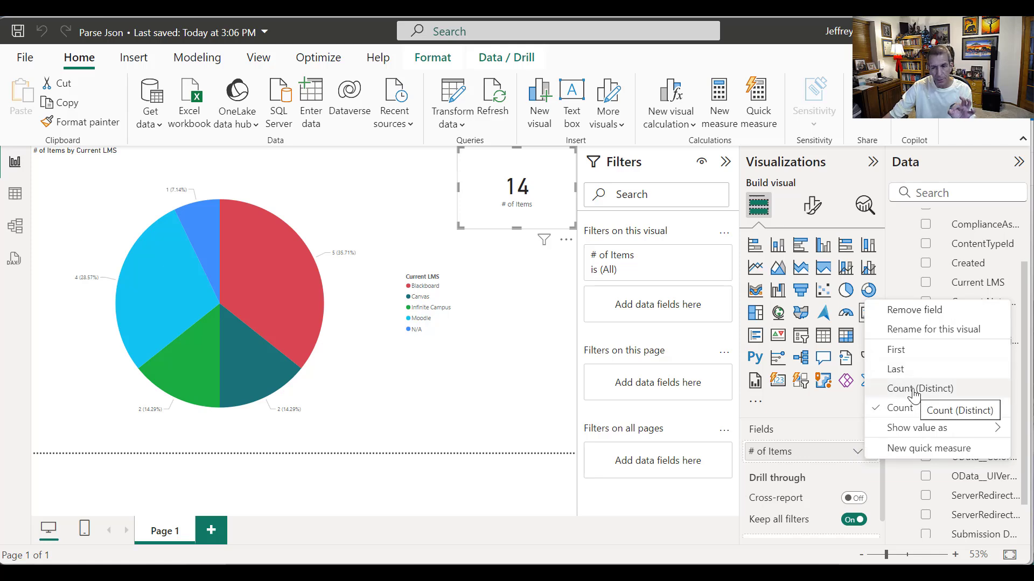
pyautogui.click(913, 393)
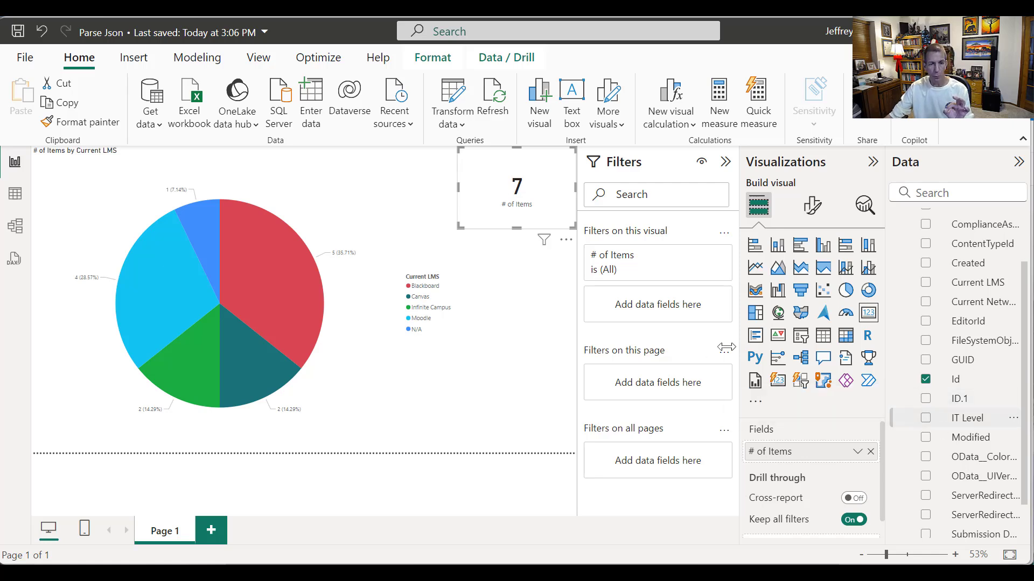
# - Test the Blackboard slice cross-highlight and confirm the pie chart's # of Items stays Count
pyautogui.click(299, 335)
pyautogui.click(439, 405)
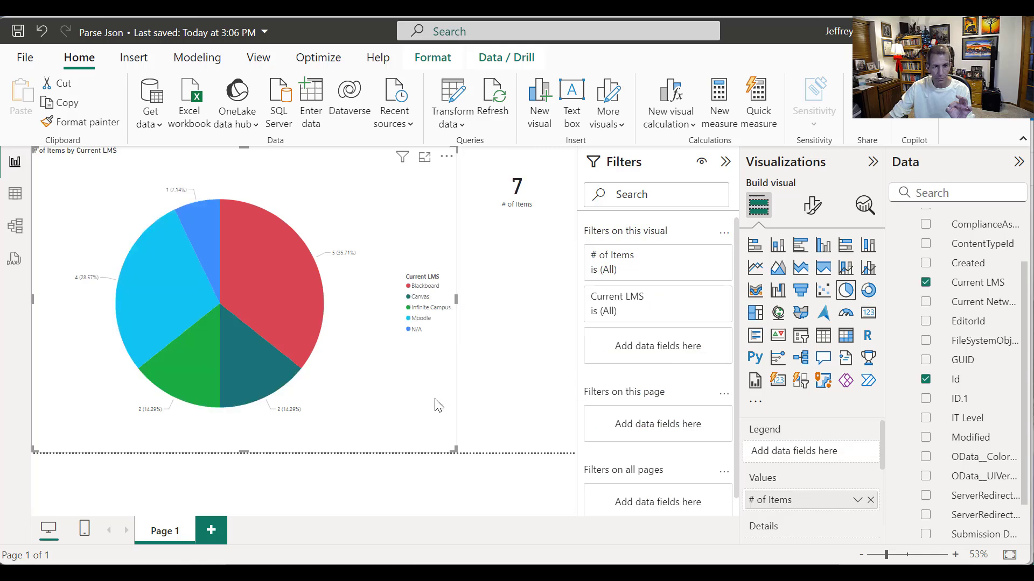
pyautogui.scroll(-1, 890, 454)
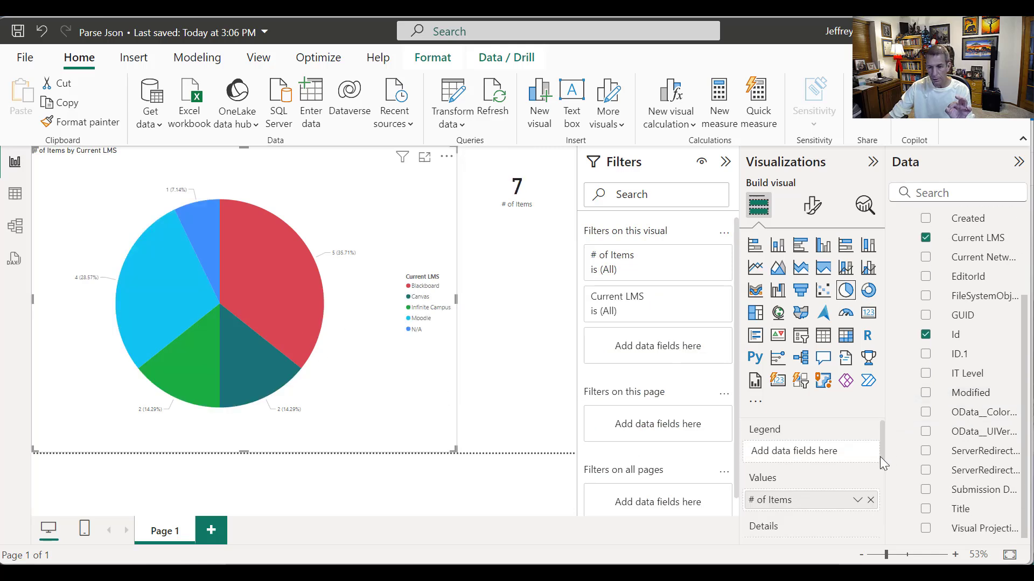
pyautogui.click(856, 501)
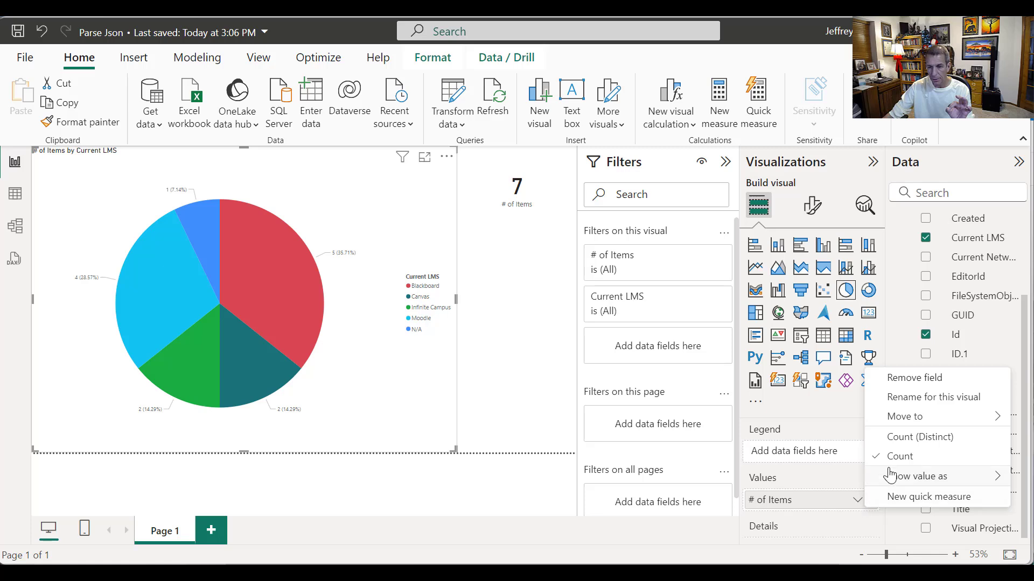
pyautogui.click(909, 447)
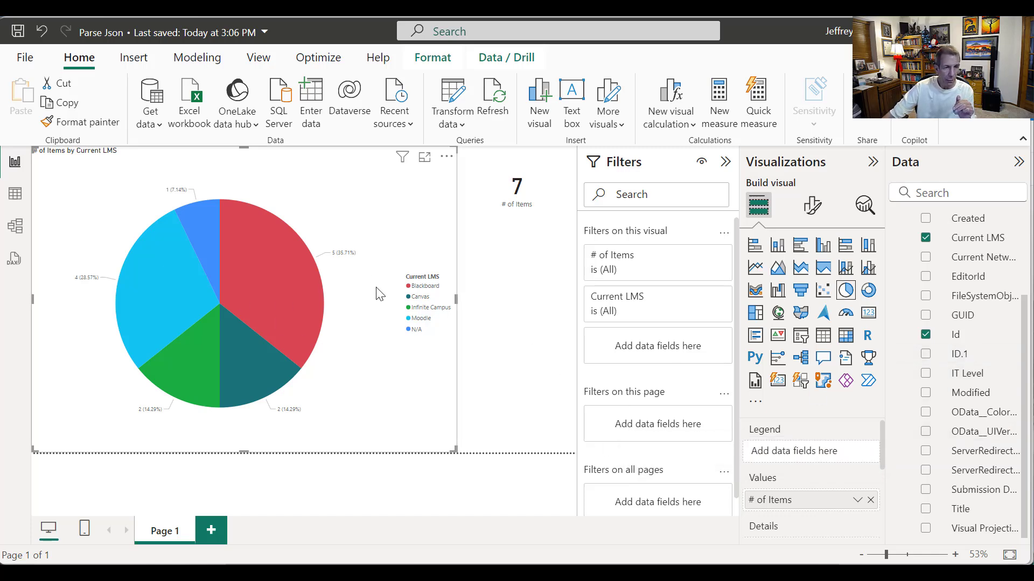
pyautogui.moveTo(273, 293)
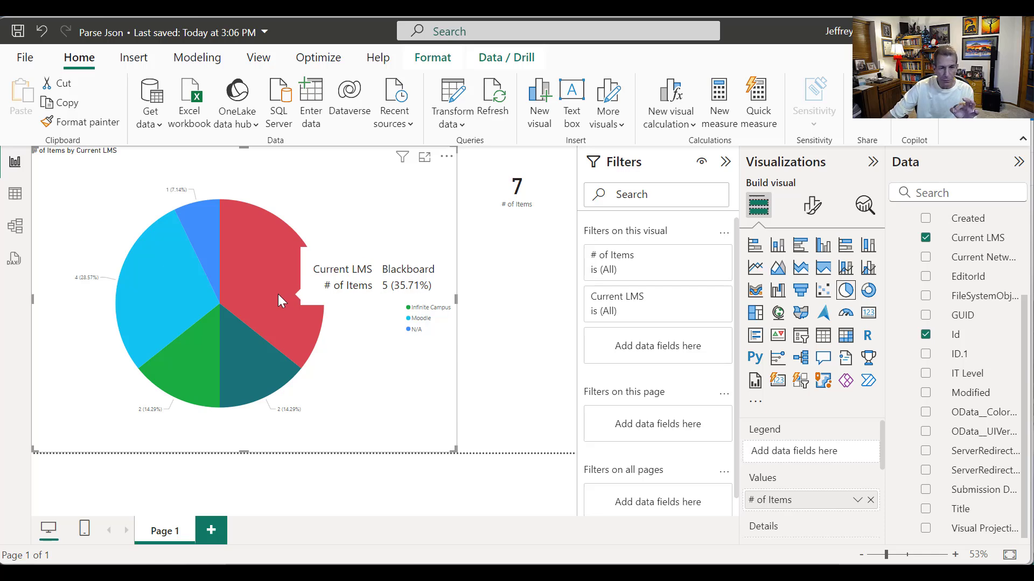
pyautogui.moveTo(244, 370)
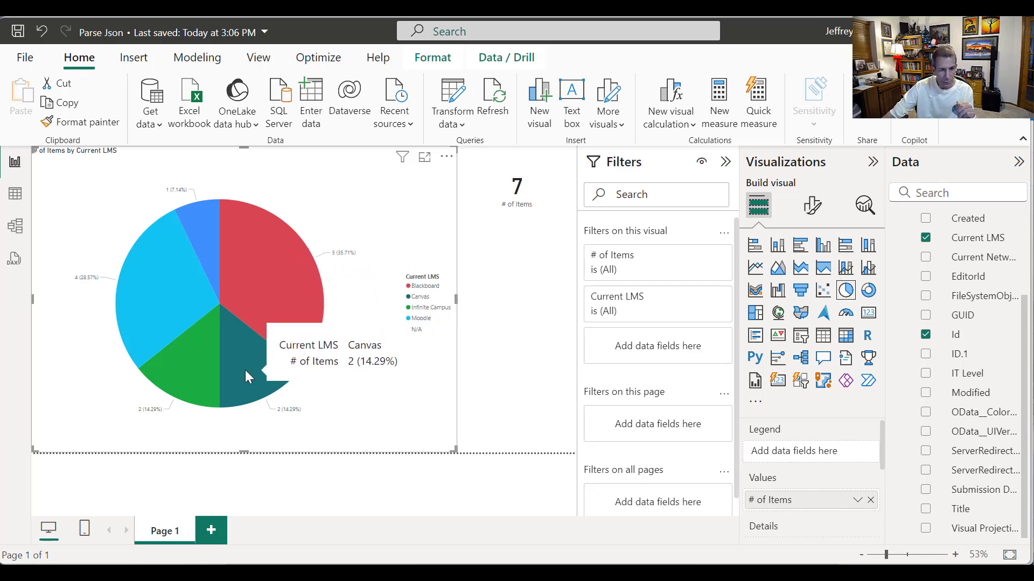
pyautogui.moveTo(164, 315)
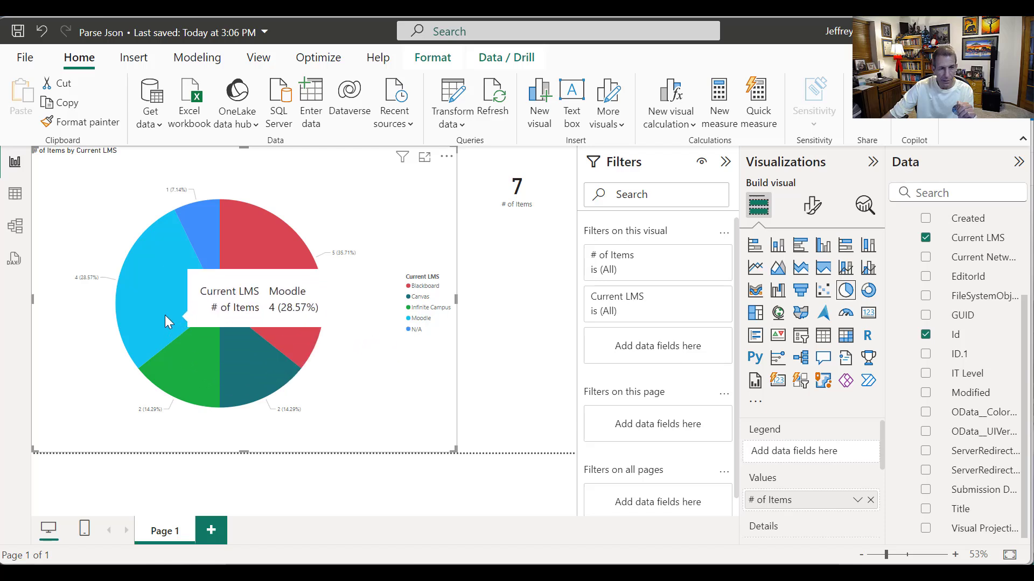
pyautogui.moveTo(193, 230)
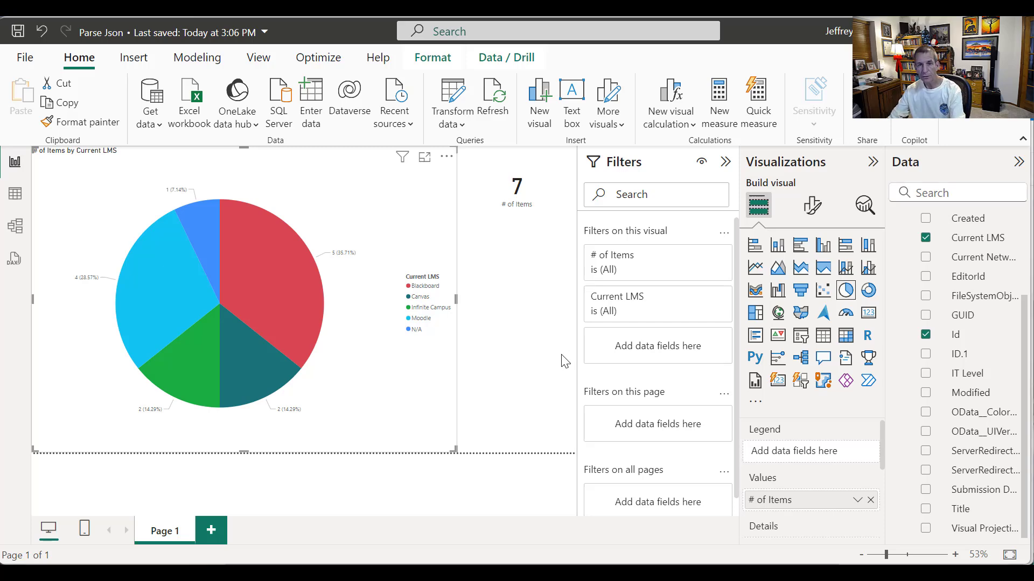
# - Open the Microsoft 365 Product Usage and Training Needs form responses in Excel for the web
pyautogui.hotkey('alt', 'Tab')
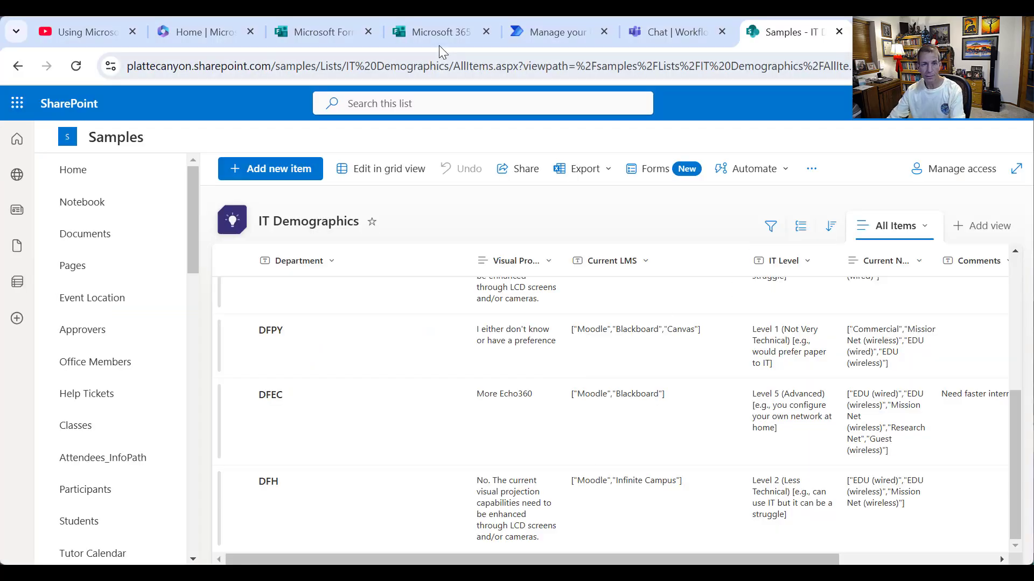
pyautogui.click(434, 30)
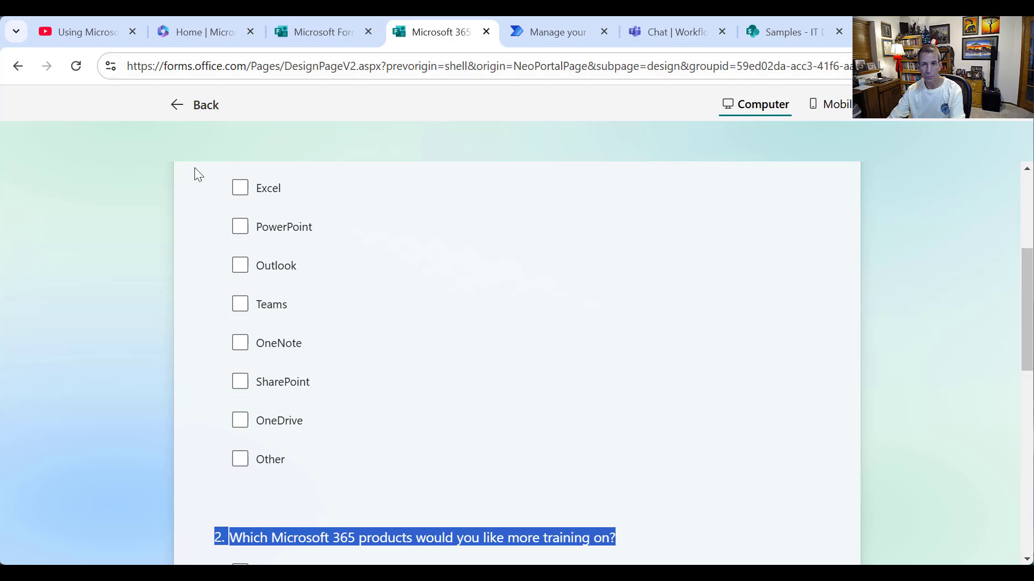
pyautogui.click(179, 104)
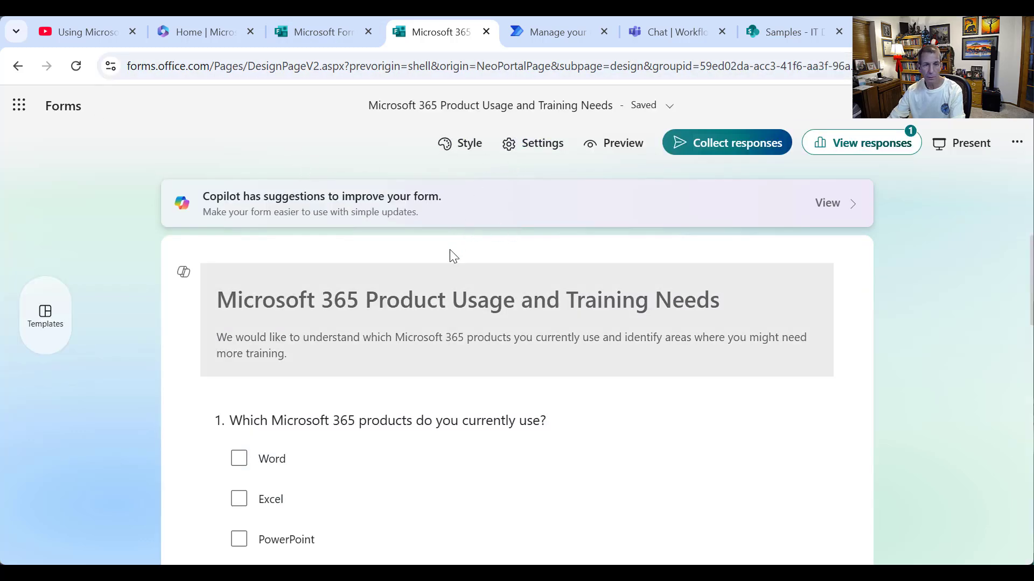
pyautogui.scroll(-4, 443, 297)
pyautogui.scroll(4, 443, 295)
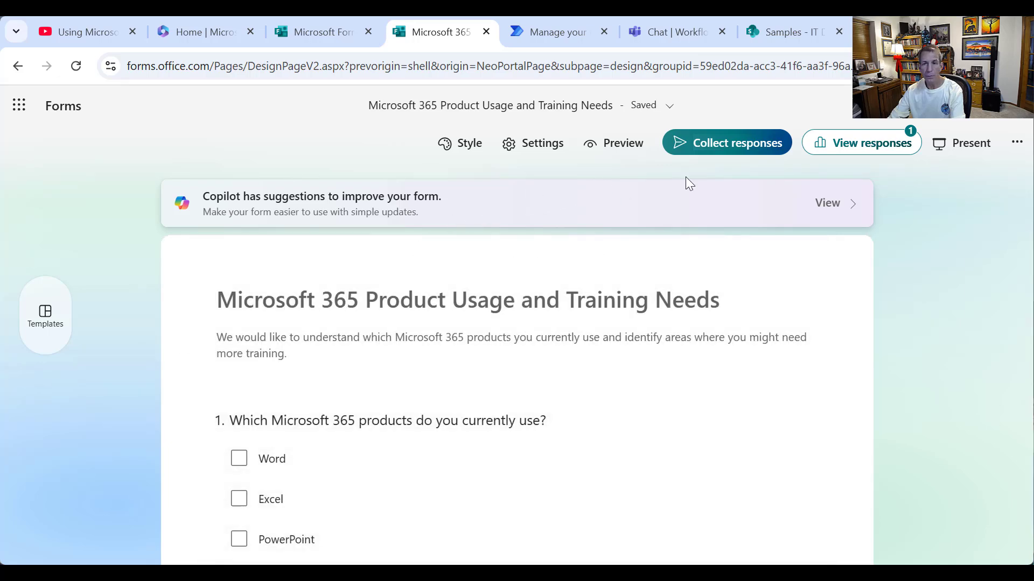
pyautogui.click(739, 145)
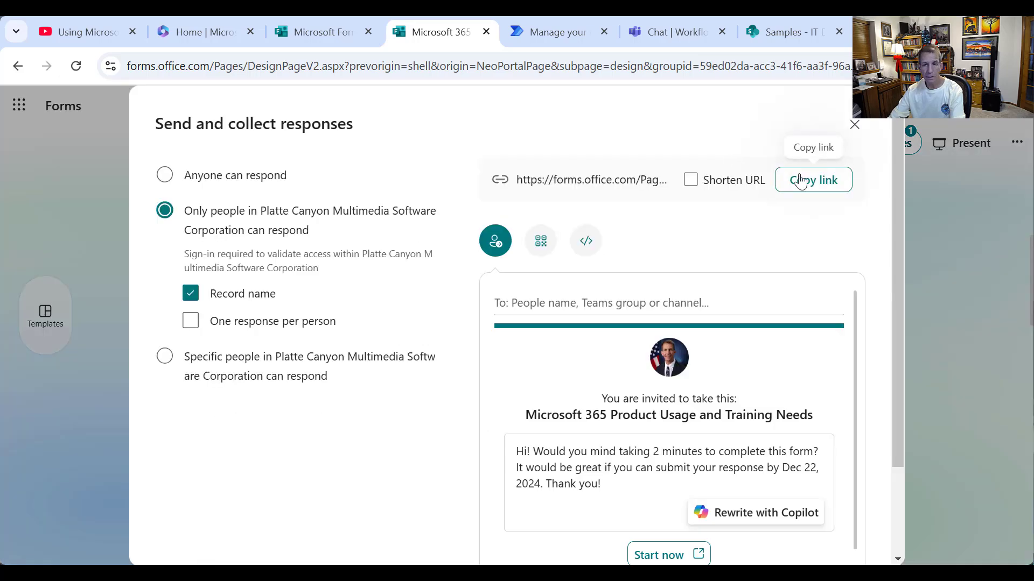
pyautogui.press('Escape')
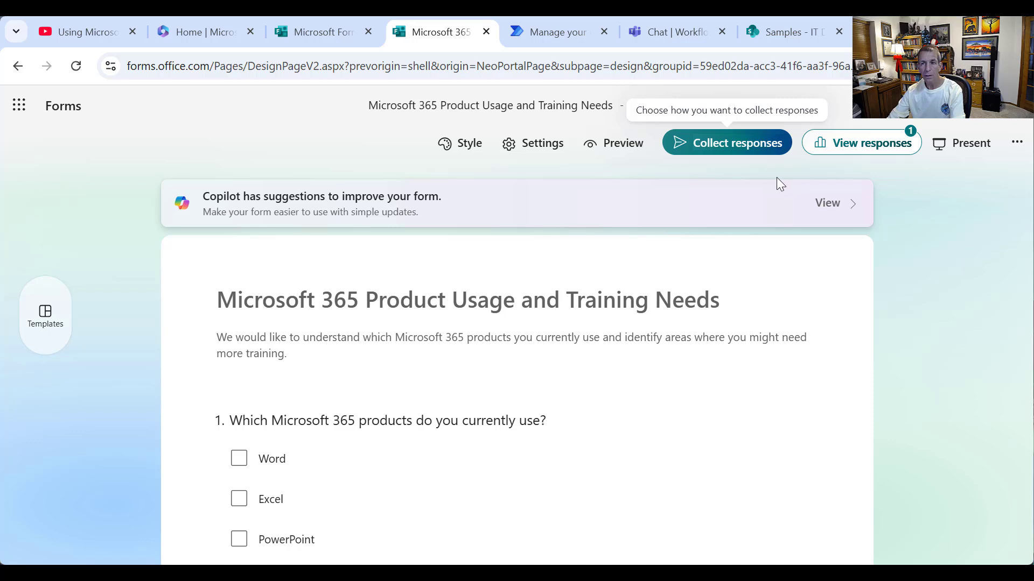
pyautogui.click(867, 143)
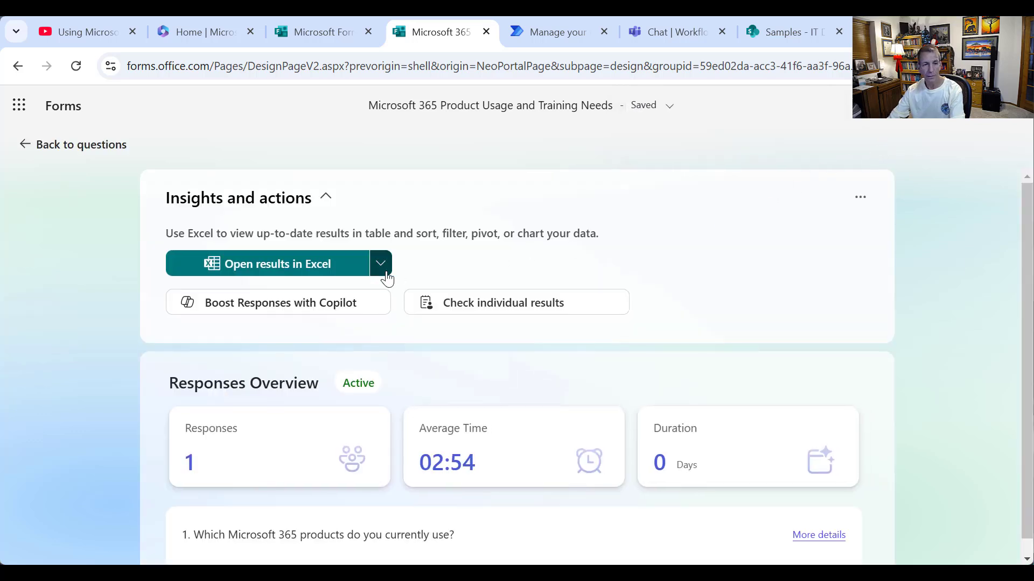
pyautogui.click(318, 264)
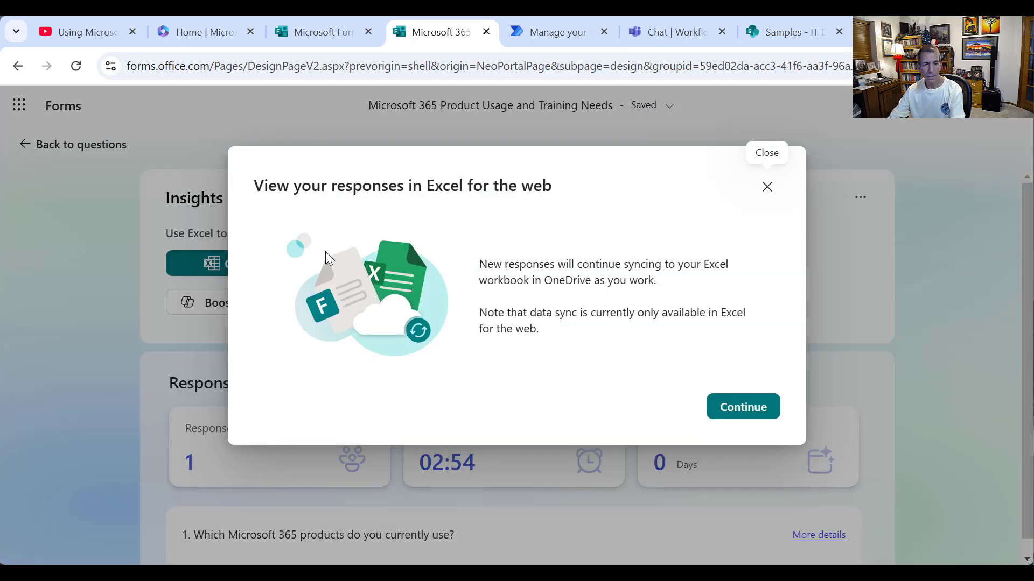
pyautogui.click(751, 416)
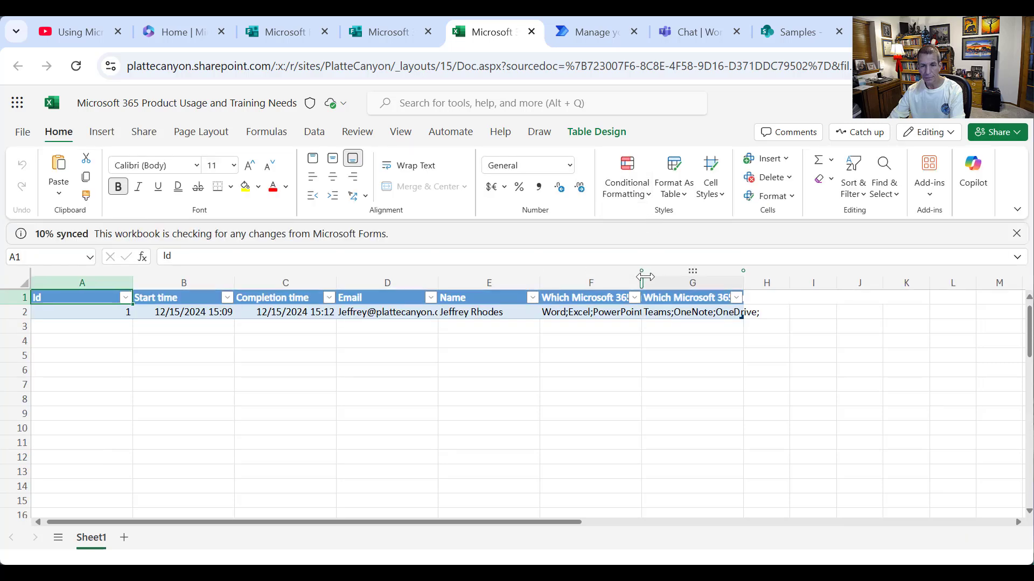
# - Auto-fit column F to show 'Which Microsoft 365 products do you currently use?' in full
pyautogui.doubleClick(642, 279)
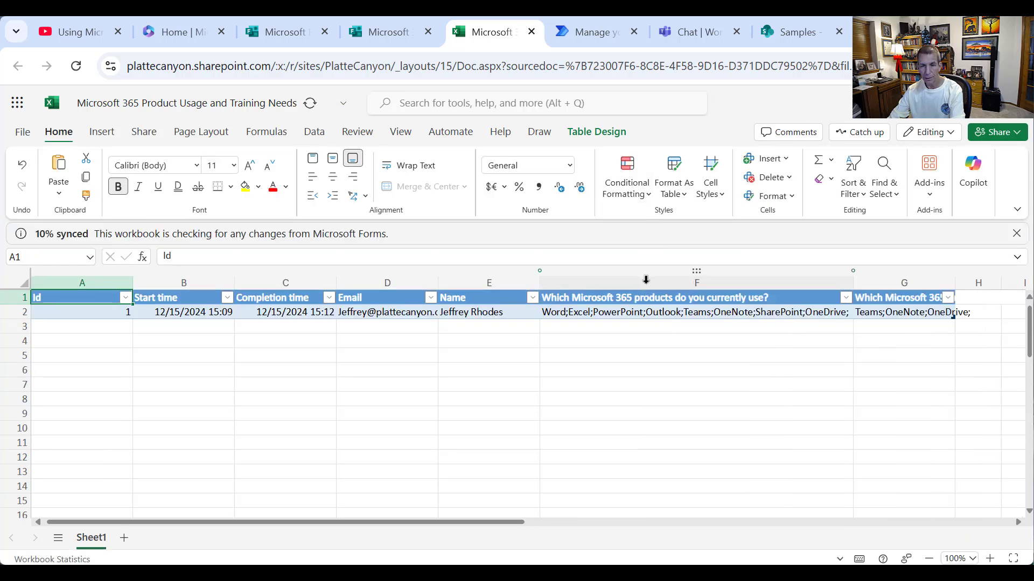